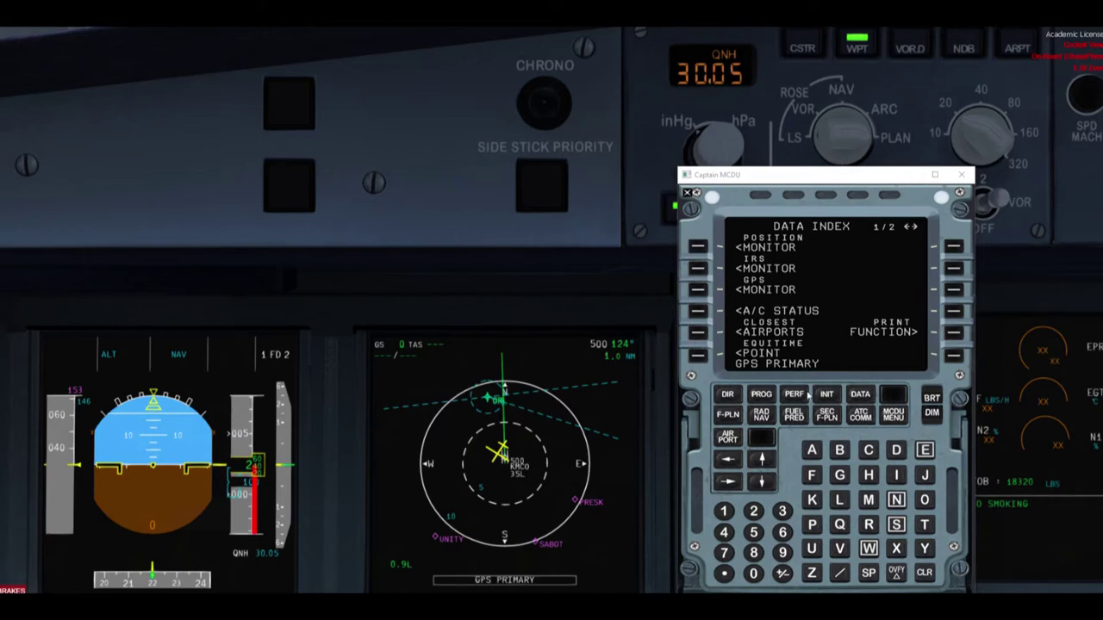
- Open the aircraft status page and check the engine type, navigation database dates and idle/performance factors
left_click(867, 394)
left_click(698, 311)
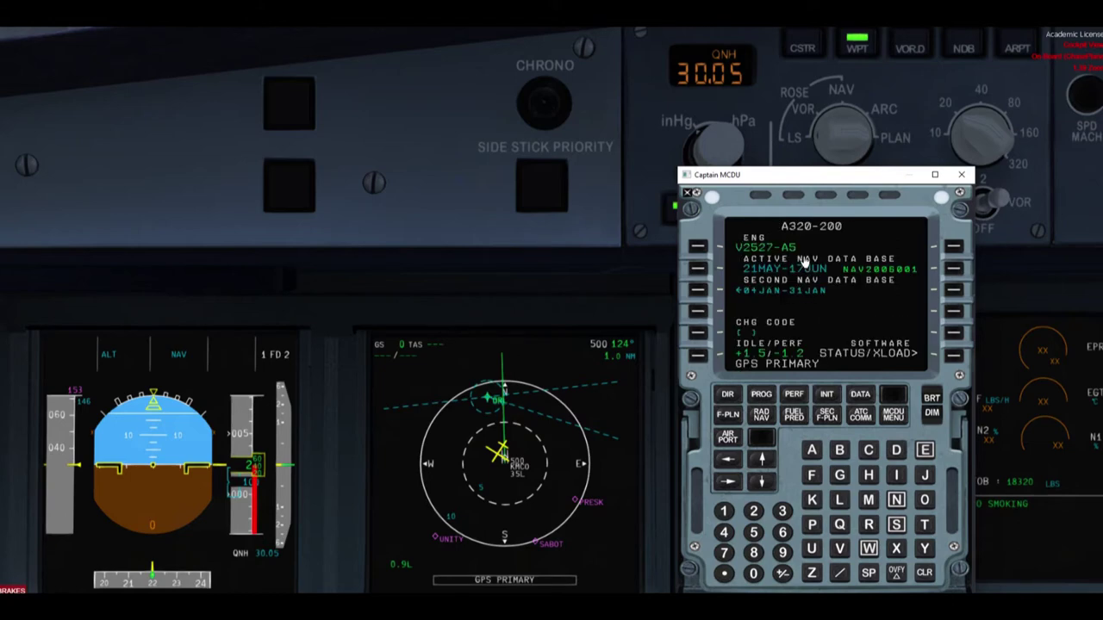
left_click(1044, 554)
mouse_move(728, 342)
left_mouse_down()
mouse_move(729, 362)
mouse_move(730, 346)
mouse_move(812, 345)
mouse_move(810, 366)
mouse_move(732, 364)
left_mouse_up()
- Open the INIT page and review the route, alternate, flight number, cost index, cruise level and temperature entries
left_click(828, 396)
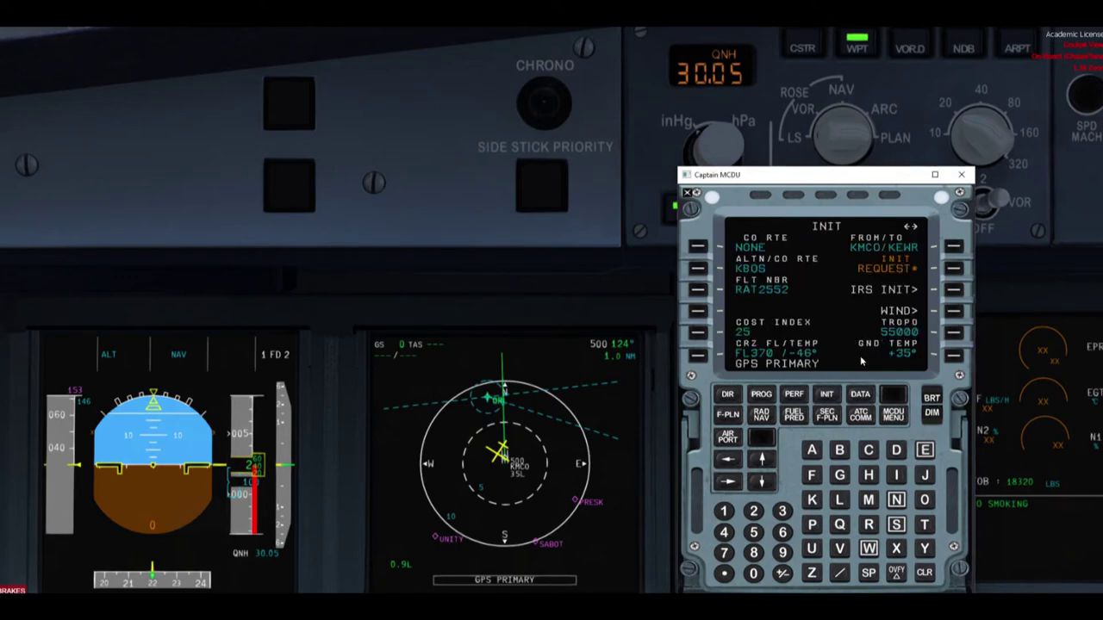
left_click(984, 556)
left_click(851, 249)
left_click_drag(847, 250, 927, 251)
left_click_drag(737, 270, 780, 271)
left_click_drag(730, 300, 789, 300)
mouse_move(751, 335)
left_mouse_down()
mouse_move(775, 324)
mouse_move(877, 376)
mouse_move(945, 347)
mouse_move(853, 365)
mouse_move(870, 329)
left_mouse_up()
key("Escape")
mouse_move(843, 244)
left_mouse_down()
mouse_move(852, 214)
mouse_move(865, 247)
mouse_move(860, 234)
left_mouse_up()
left_click_drag(925, 216, 919, 226)
left_click_drag(737, 478, 731, 484)
key("Escape")
- Open the flight plan page and turn on the constraints (CSTR) overlay for the navigation display
left_click(721, 418)
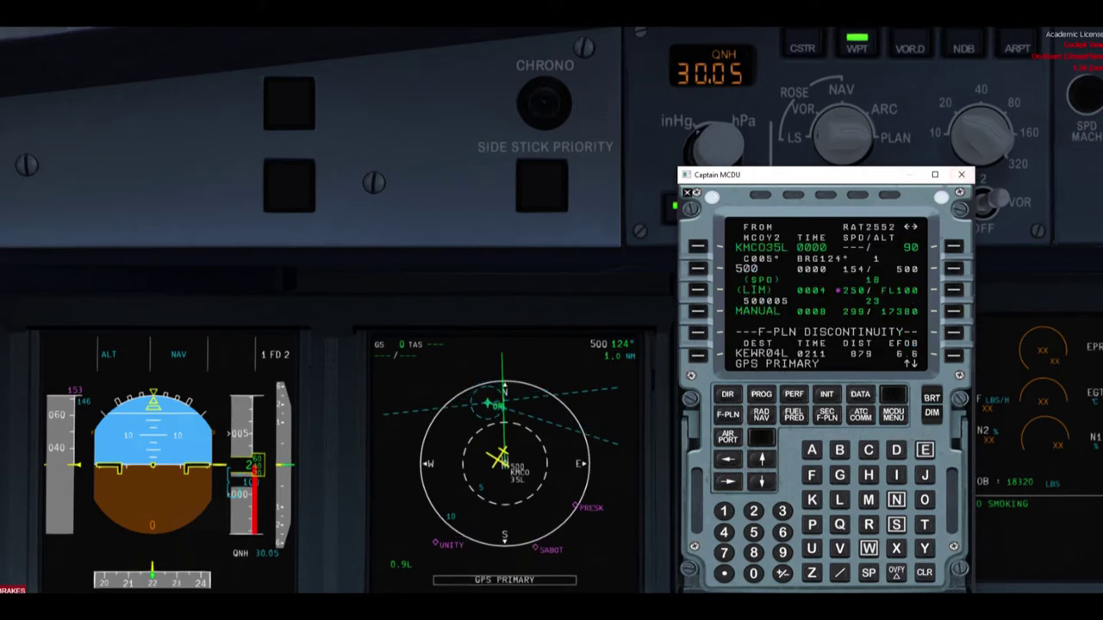
mouse_move(931, 131)
left_mouse_down()
mouse_move(851, 140)
mouse_move(931, 143)
mouse_move(912, 126)
left_mouse_up()
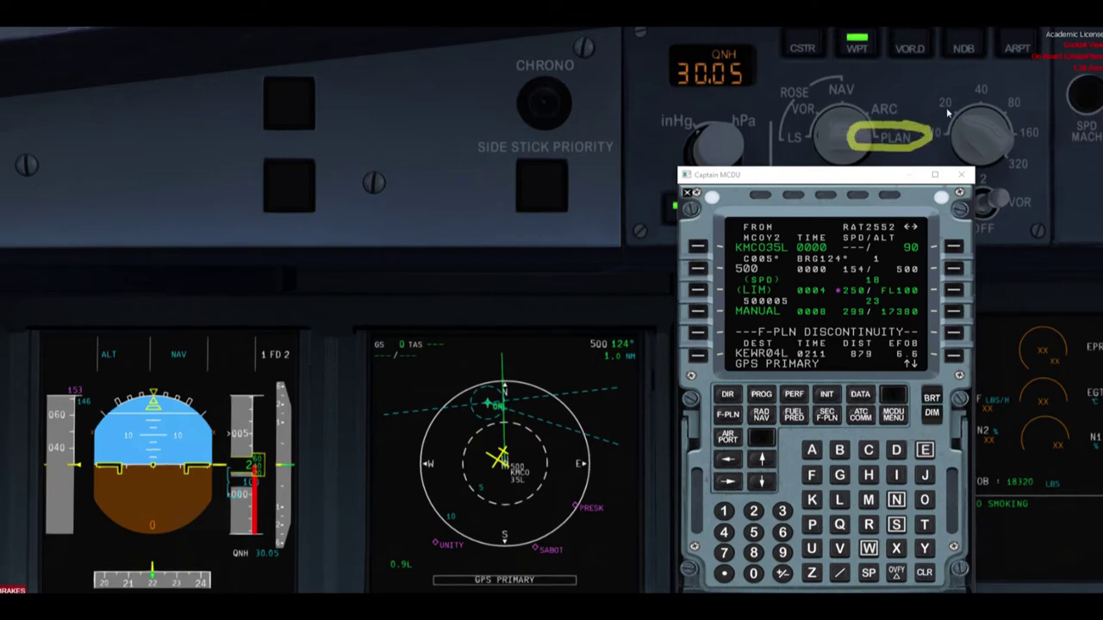
mouse_move(947, 88)
left_mouse_down()
mouse_move(938, 111)
mouse_move(974, 86)
mouse_move(918, 83)
left_mouse_up()
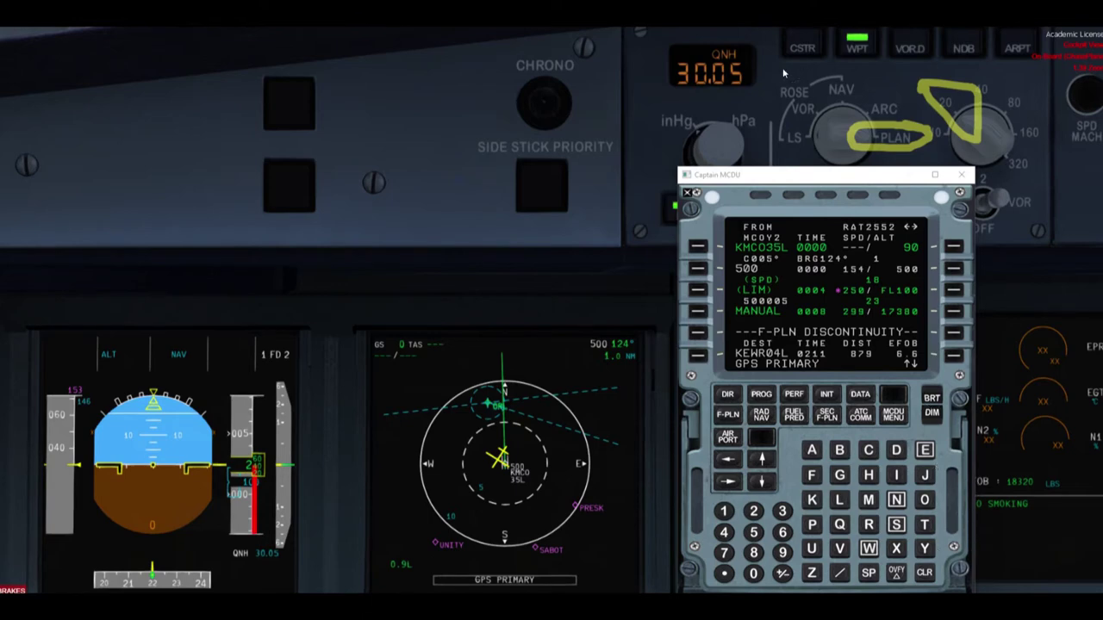
mouse_move(782, 67)
left_mouse_down()
mouse_move(815, 72)
mouse_move(832, 31)
mouse_move(778, 31)
mouse_move(778, 65)
left_mouse_up()
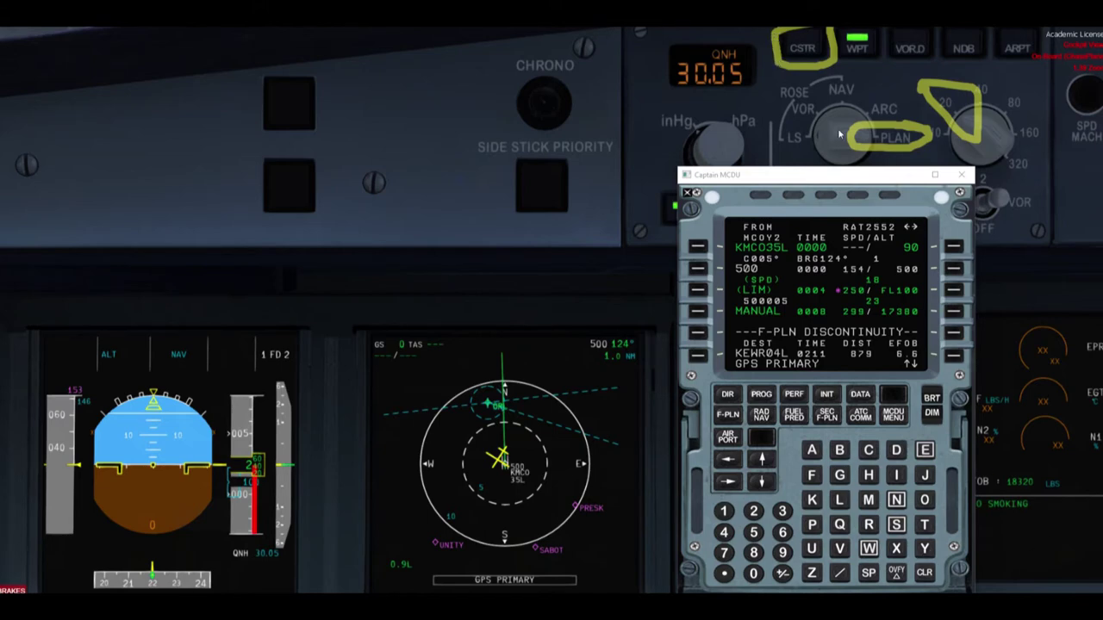
left_click(793, 49)
left_click(808, 58)
left_click(809, 57)
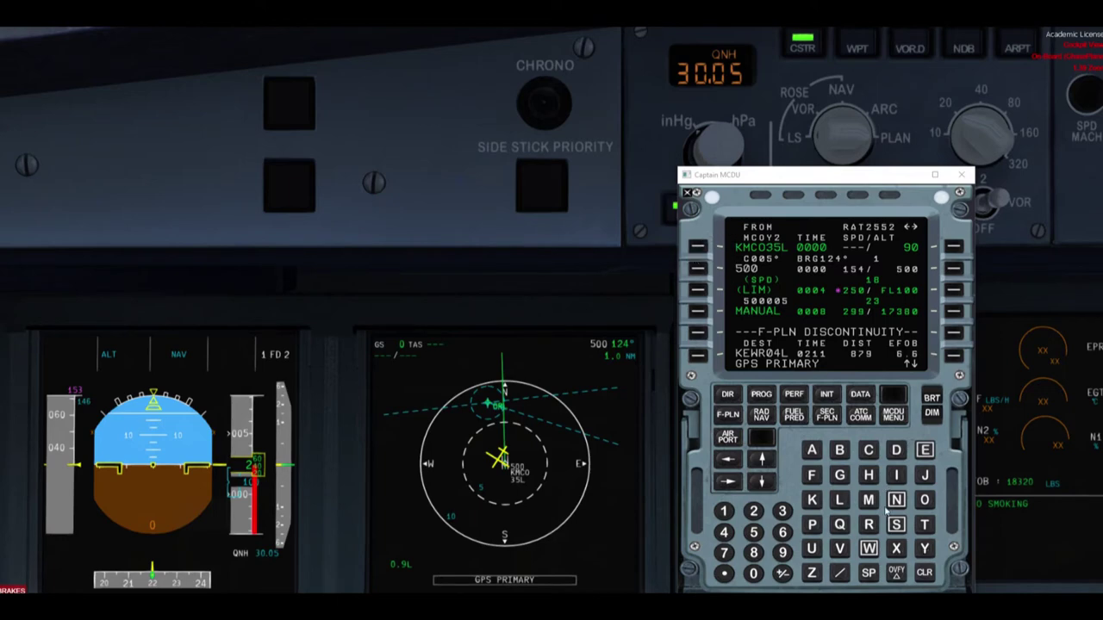
- Clear the scratchpad message, check the runway, SID and transition on the KMCO departure page, and return to the flight plan
left_click(920, 578)
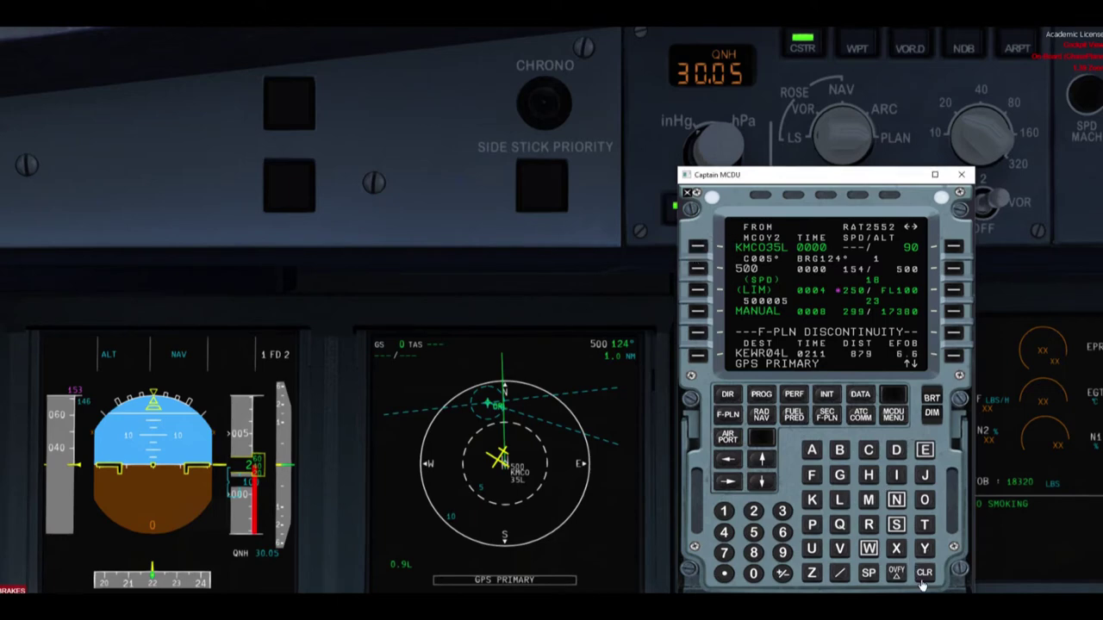
left_click(700, 248)
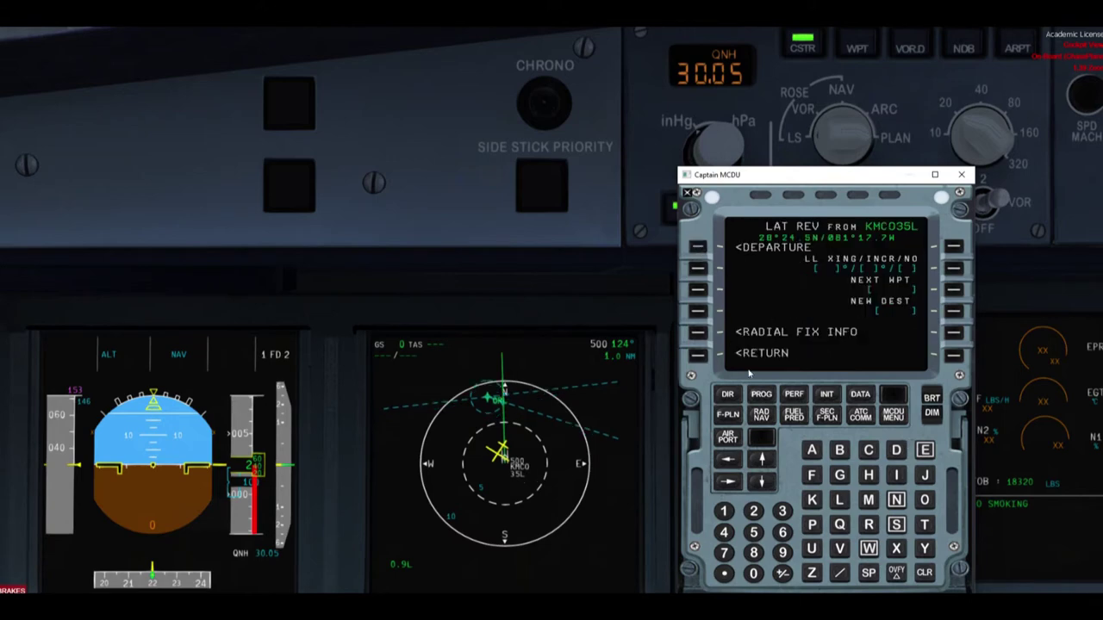
left_click(700, 248)
mouse_move(787, 239)
left_mouse_down()
mouse_move(755, 225)
mouse_move(736, 260)
mouse_move(840, 232)
mouse_move(949, 255)
mouse_move(872, 258)
left_mouse_up()
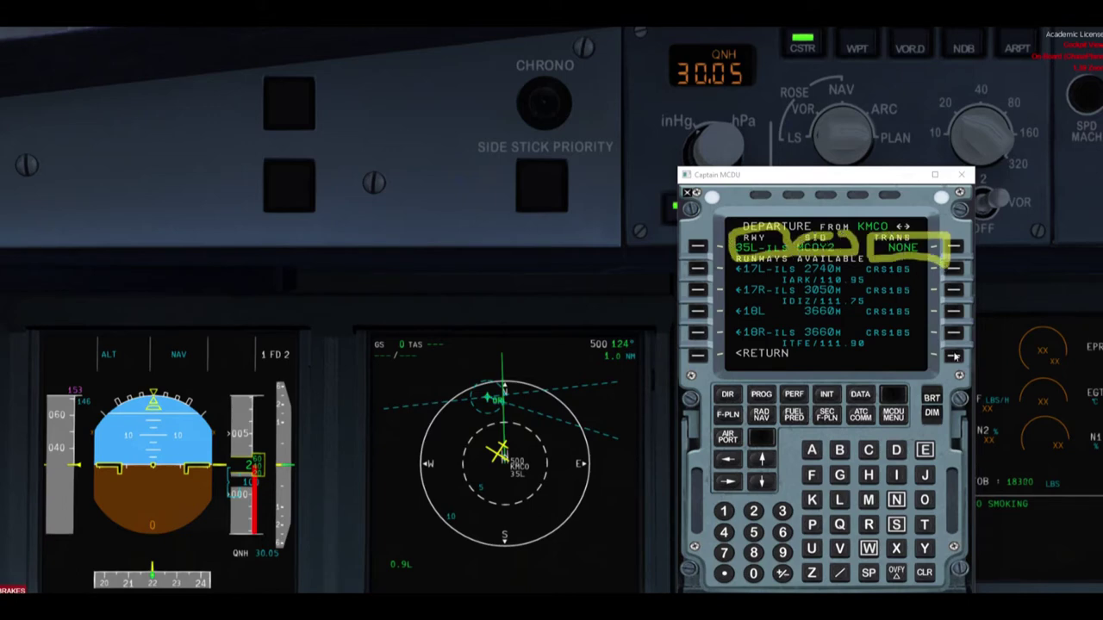
key("Escape")
left_click(708, 357)
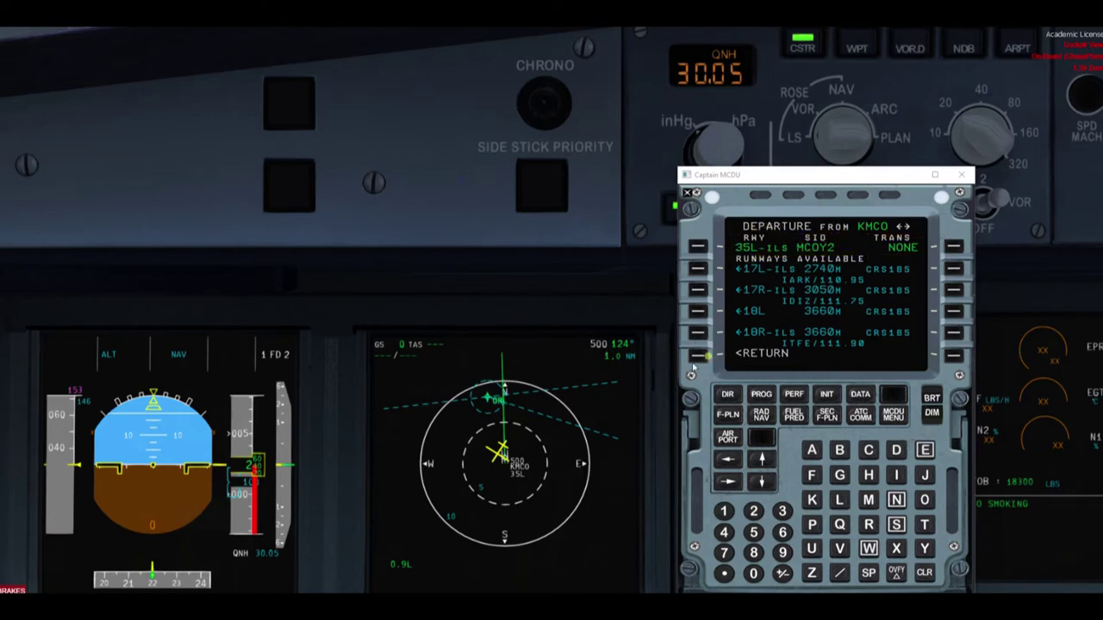
left_click(762, 458)
left_click(731, 415)
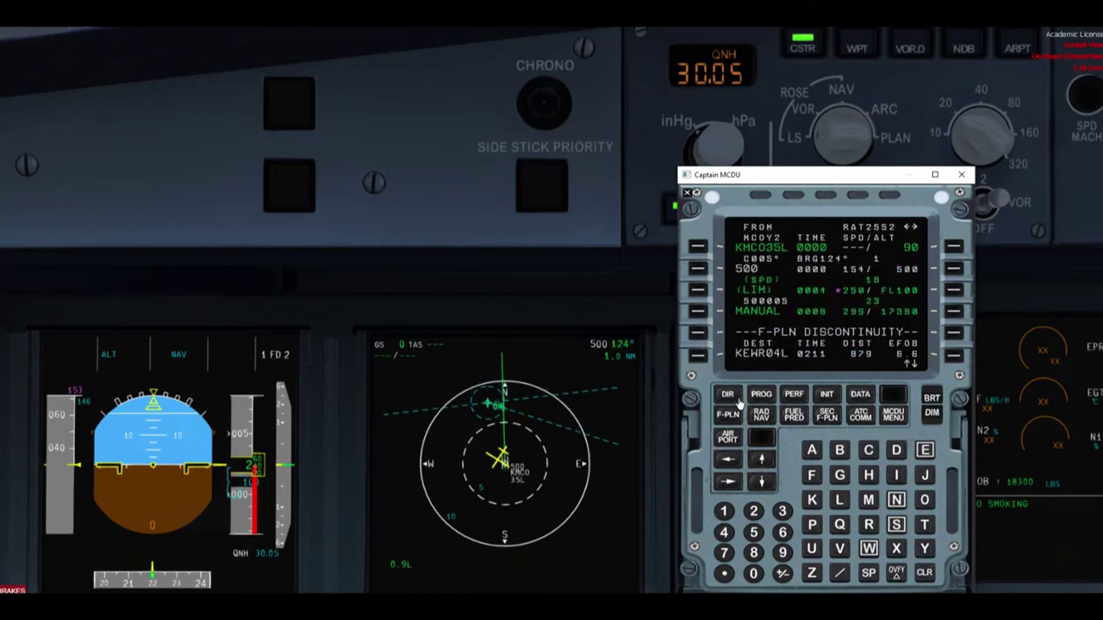
- Step through the flight plan from the departure runway past GUANO and FEMON until SUSYQ is centred on the navigation display
left_click(761, 459)
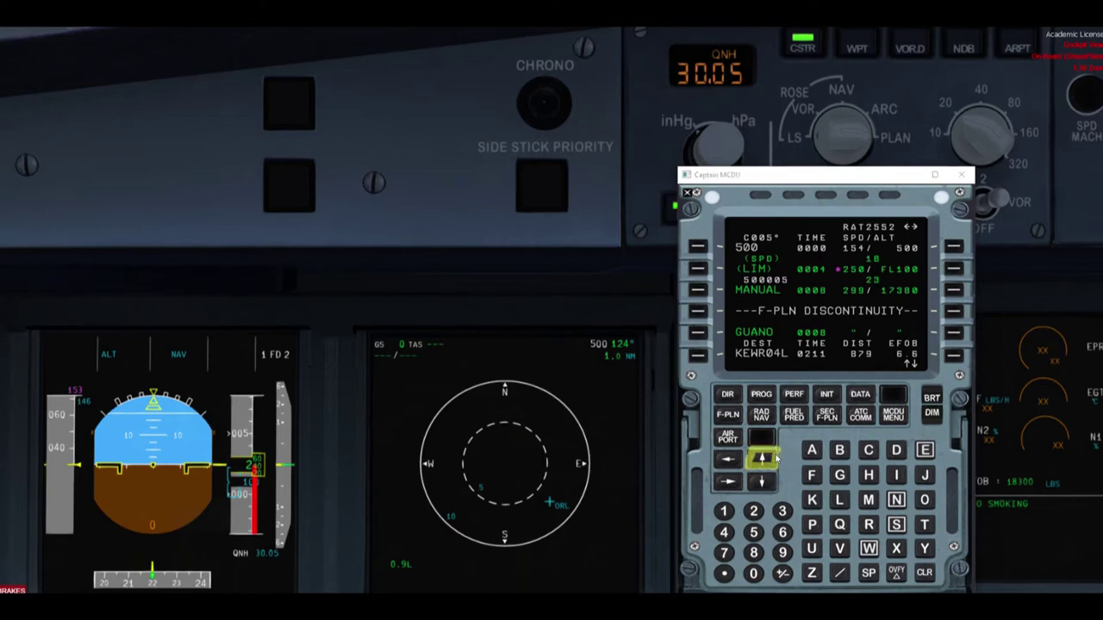
mouse_move(759, 267)
left_mouse_down()
mouse_move(759, 322)
mouse_move(746, 321)
mouse_move(777, 301)
mouse_move(724, 298)
left_mouse_up()
key("Escape")
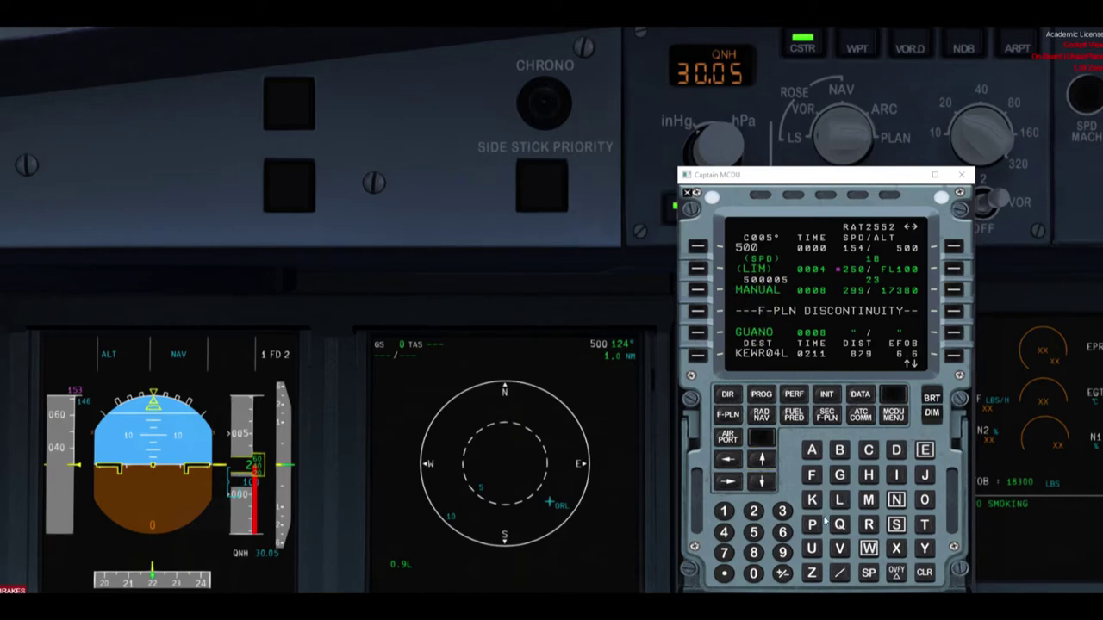
left_click(760, 459)
left_click(762, 463)
left_click(762, 463)
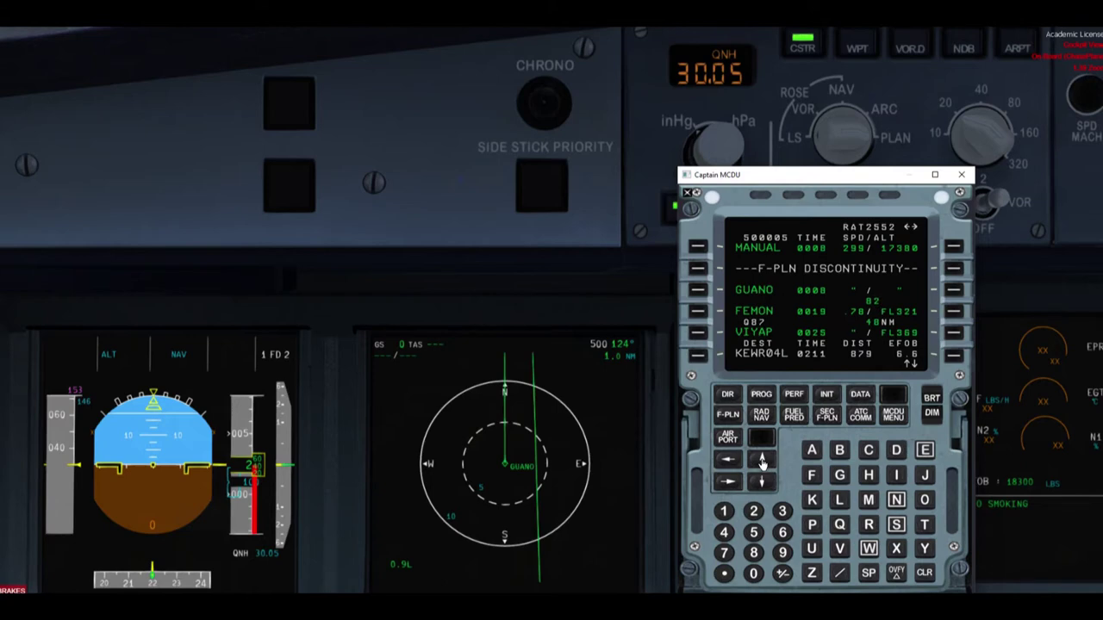
left_click(761, 463)
left_click(762, 463)
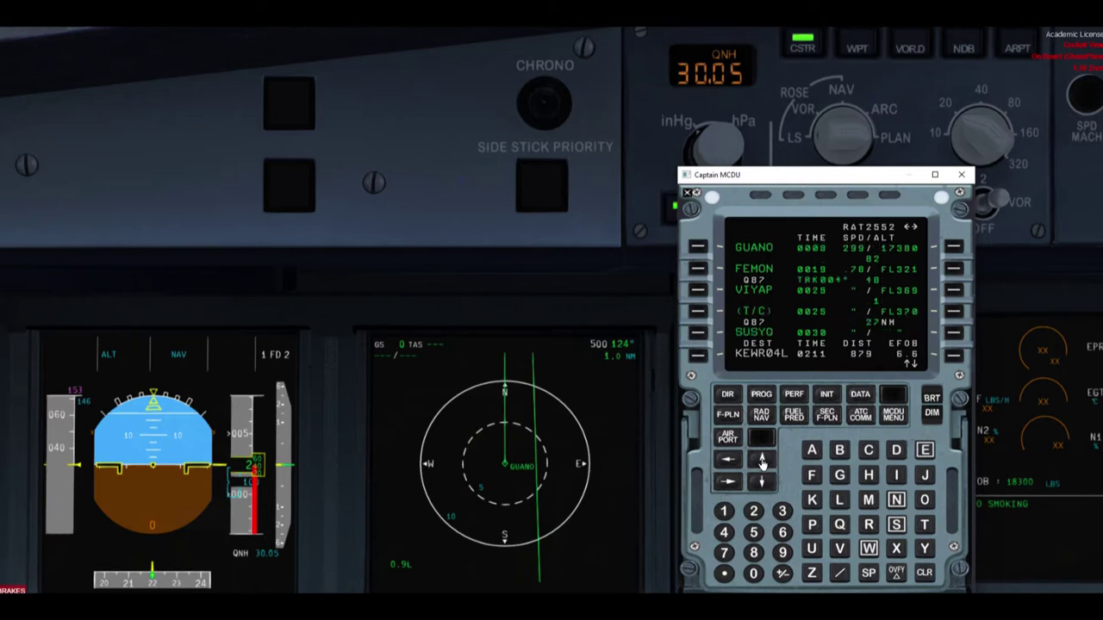
left_click(762, 463)
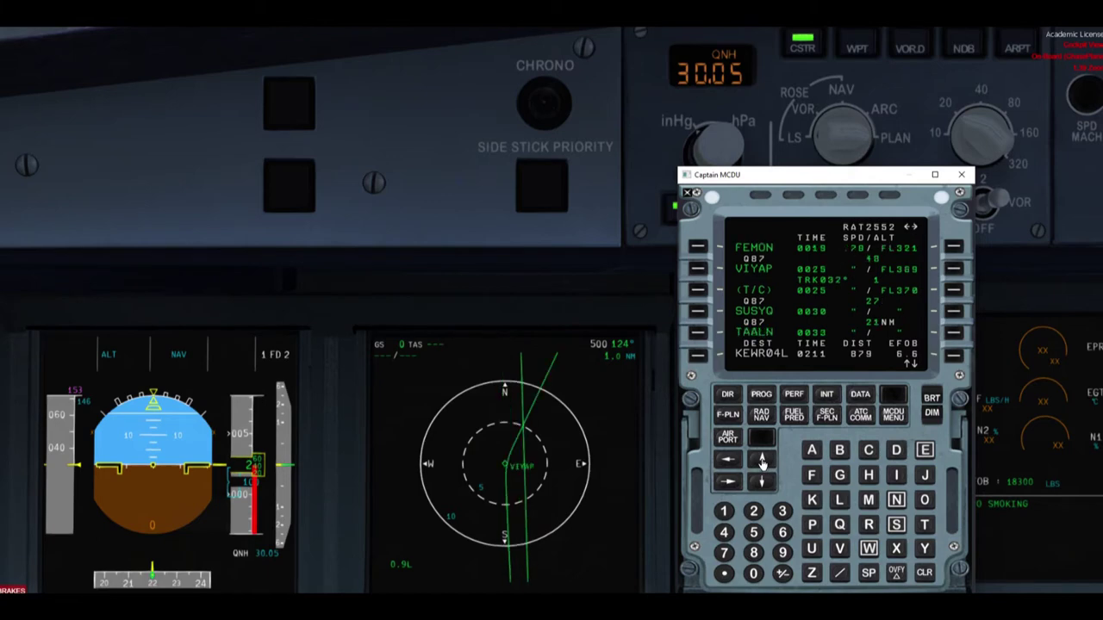
left_click(762, 463)
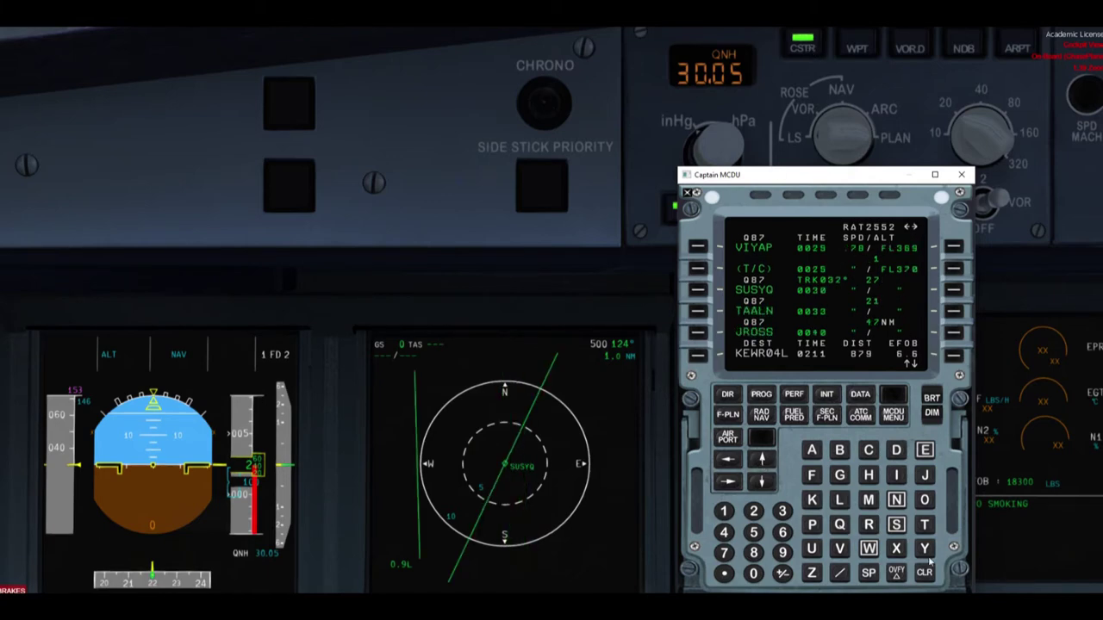
- Turn off the constraints overlay and advance the flight plan to TAALN to compare the leg's track and distance with the navigation display
mouse_move(784, 74)
left_mouse_down()
mouse_move(797, 77)
mouse_move(831, 34)
mouse_move(768, 71)
mouse_move(794, 78)
left_mouse_up()
mouse_move(517, 504)
left_mouse_down()
mouse_move(514, 484)
mouse_move(525, 483)
left_mouse_up()
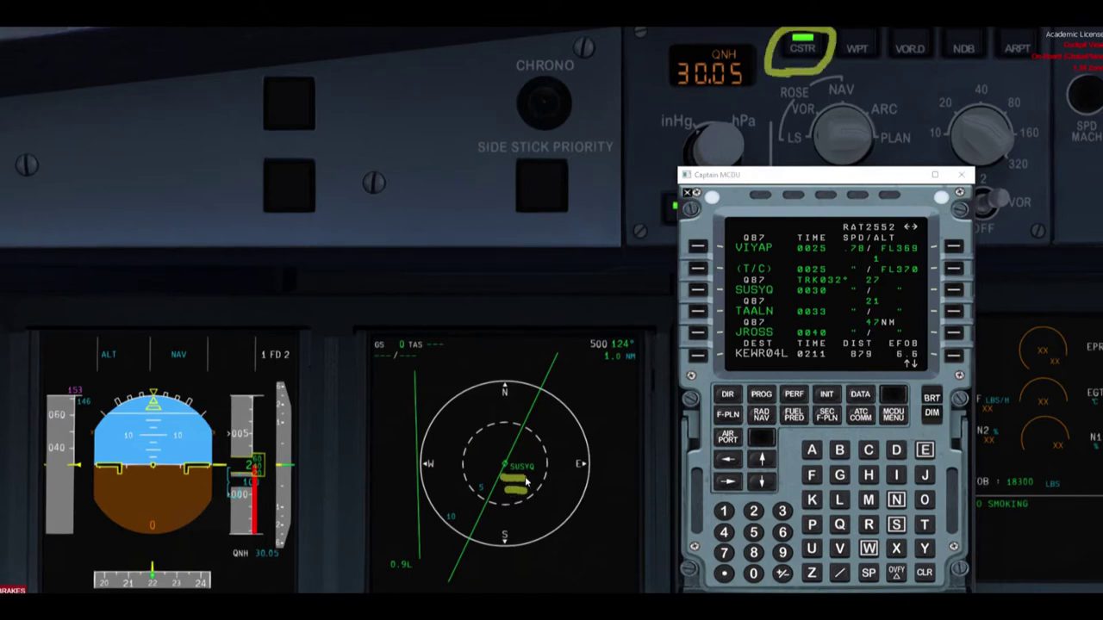
left_click_drag(797, 279, 851, 282)
left_click_drag(867, 281, 887, 288)
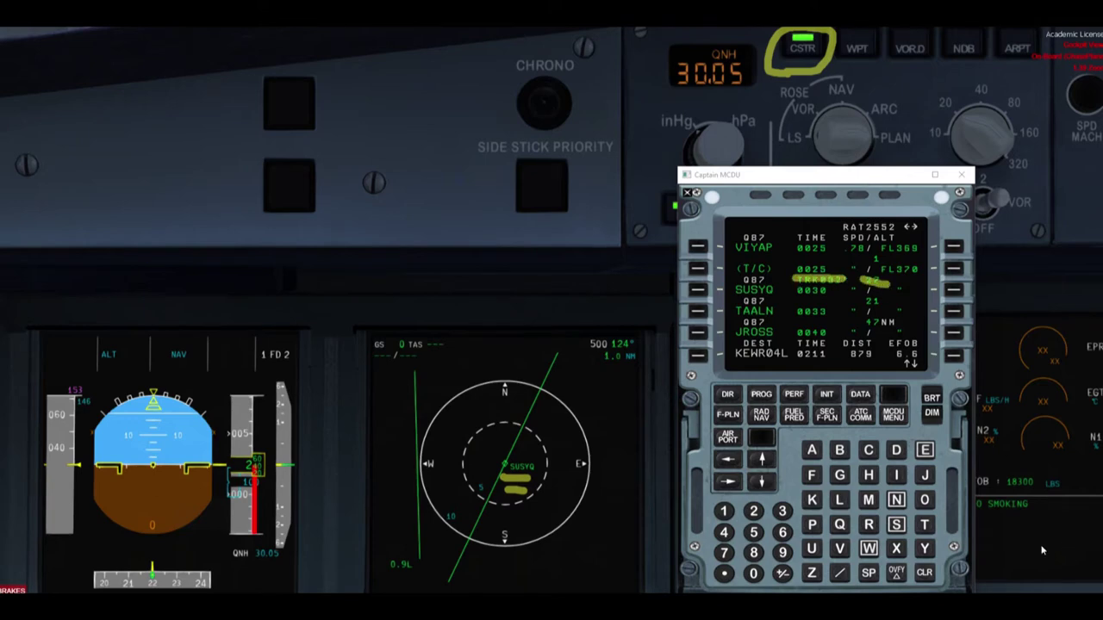
key("Escape")
left_click(802, 51)
left_click(762, 462)
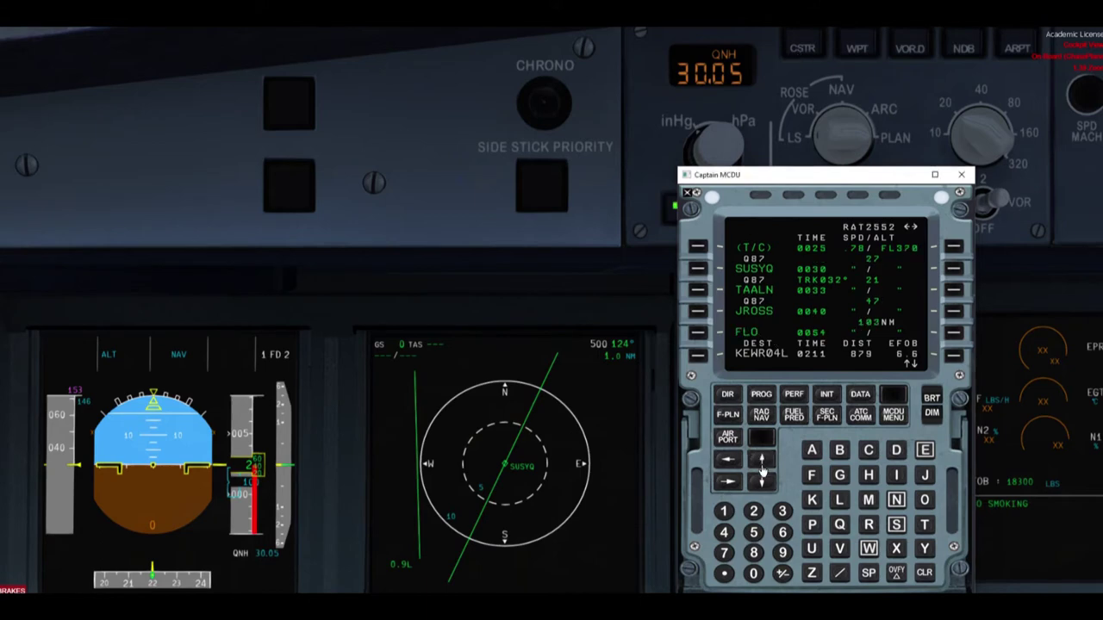
left_click(761, 466)
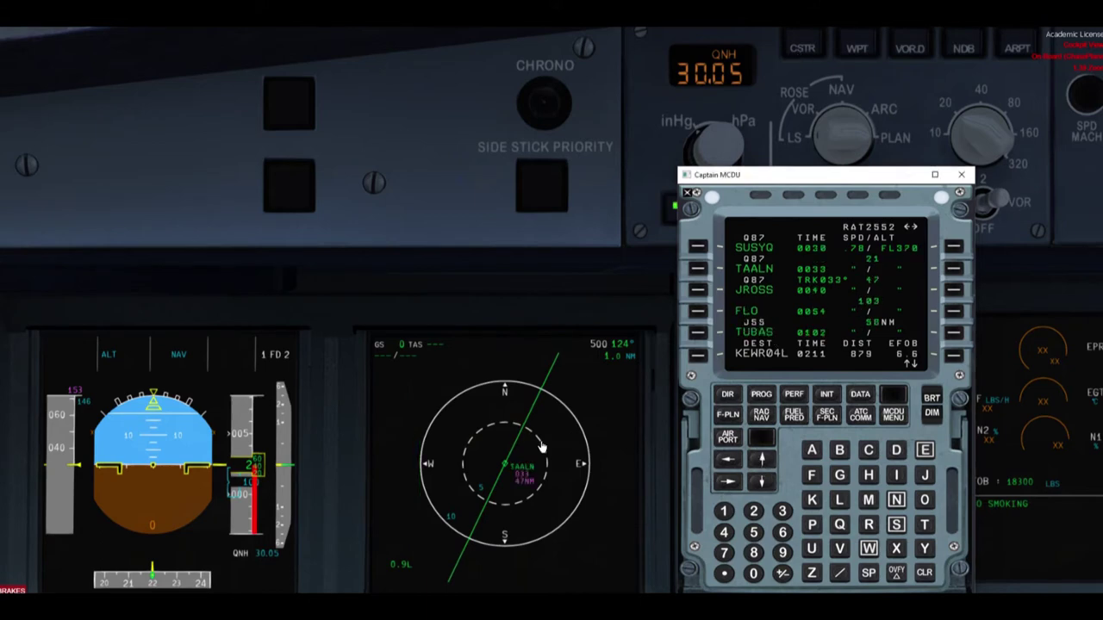
left_click(1025, 556)
mouse_move(529, 502)
left_mouse_down()
mouse_move(536, 454)
mouse_move(488, 458)
mouse_move(528, 504)
left_mouse_up()
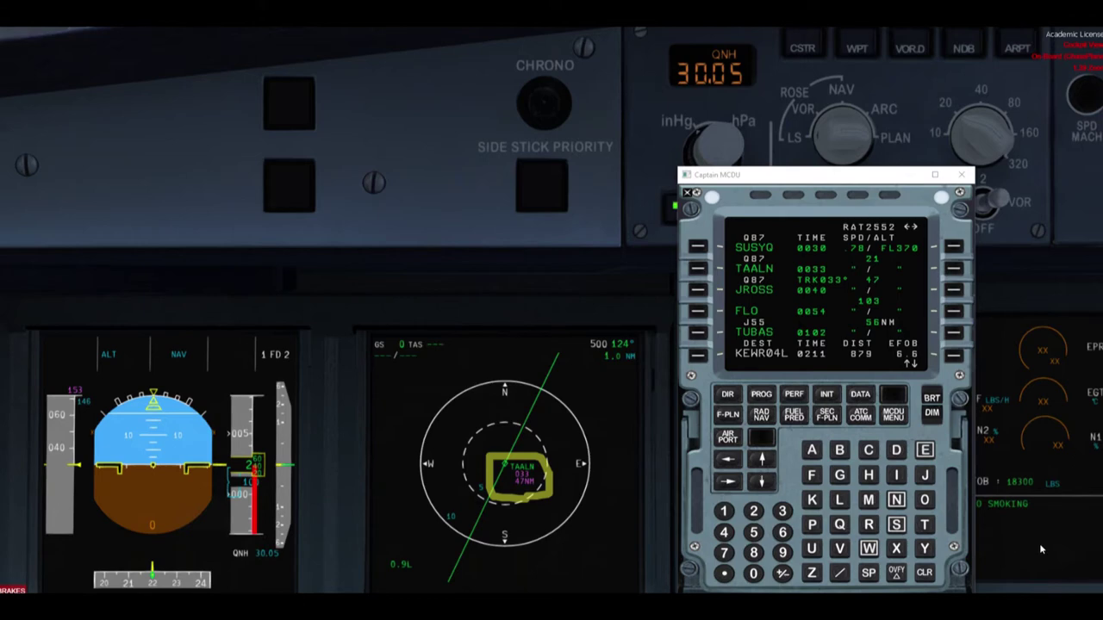
key("Escape")
- Step through the en-route legs after TAALN until FAK is centred on the navigation display
left_click(758, 463)
left_click(762, 461)
left_click(761, 461)
left_click(762, 461)
left_click(762, 461)
left_click(762, 461)
left_click(761, 461)
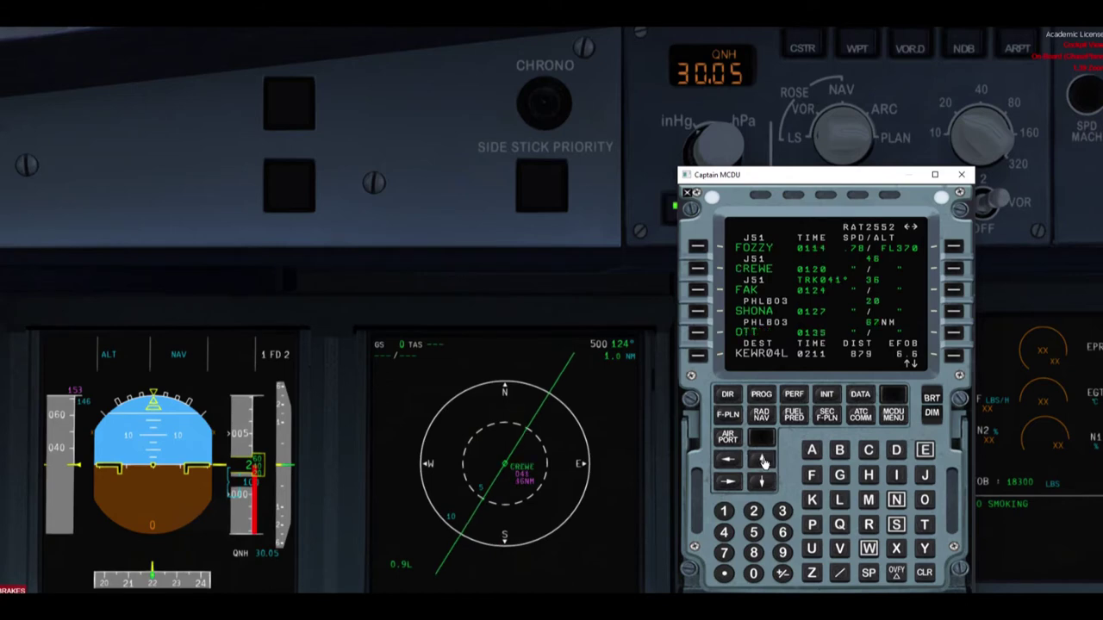
left_click(762, 461)
- Widen the navigation display to a 40 NM outer ring and review the J51 to PHLBO3 routing around FAK
left_click(1006, 142)
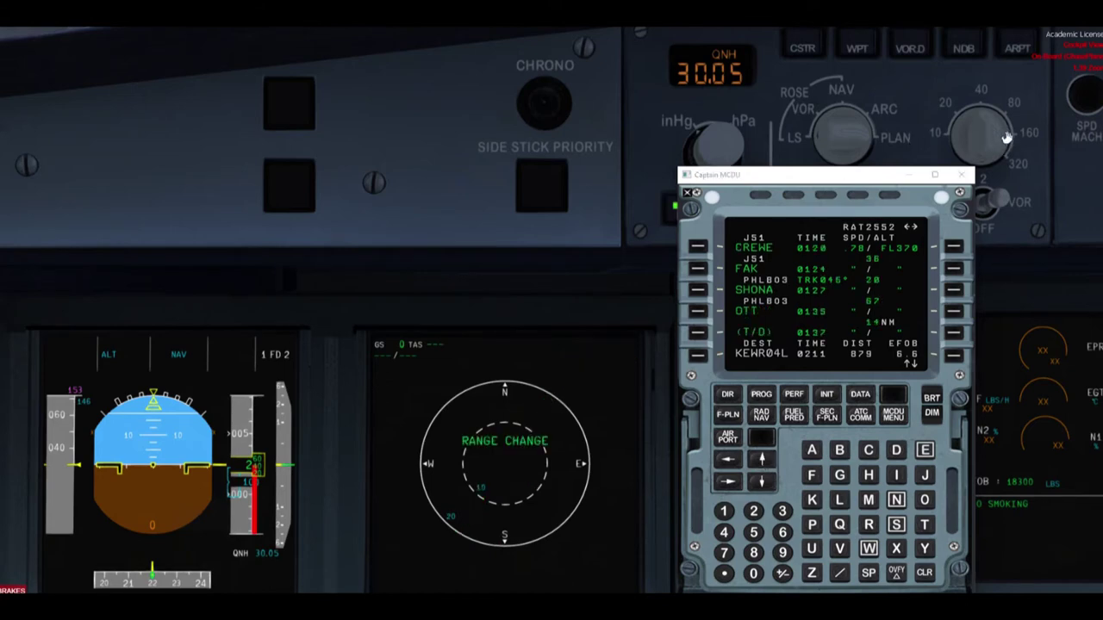
left_click(1006, 142)
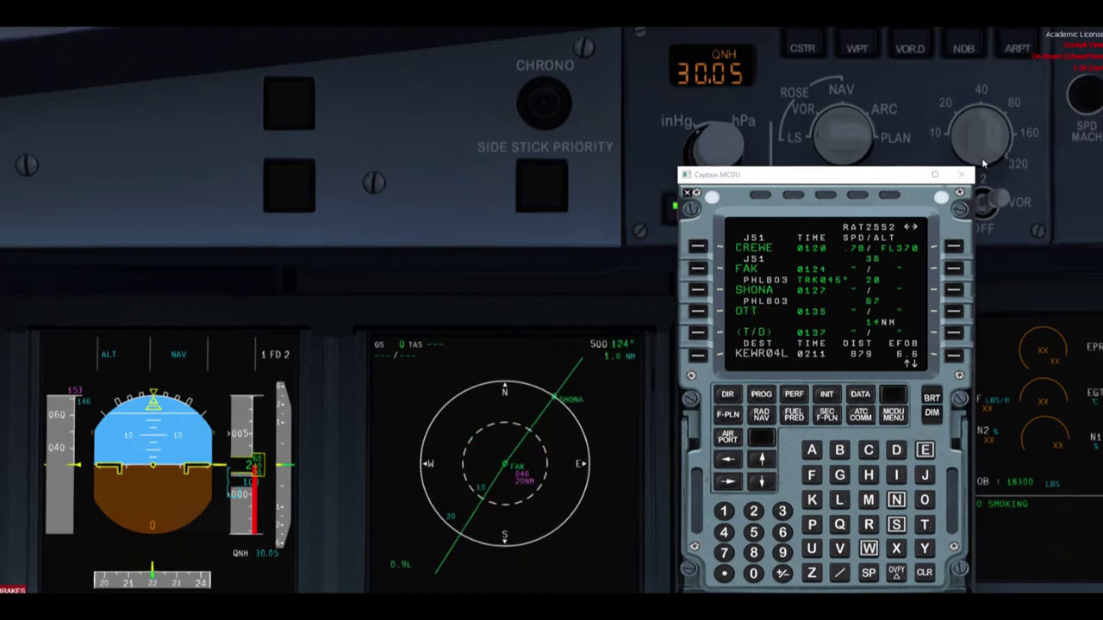
left_click(760, 461)
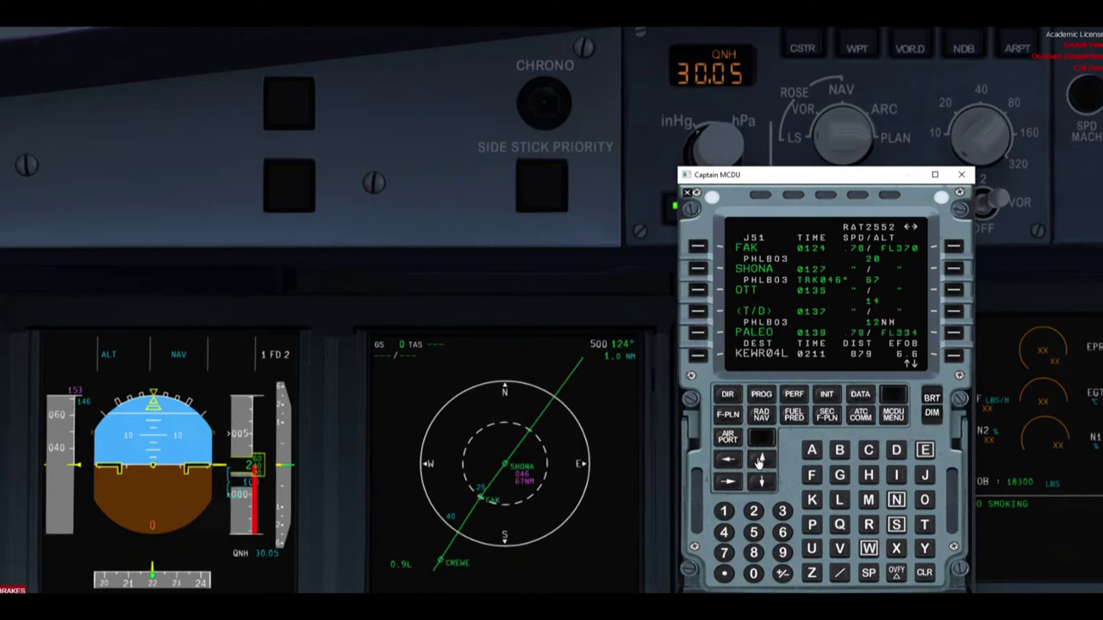
left_click(759, 461)
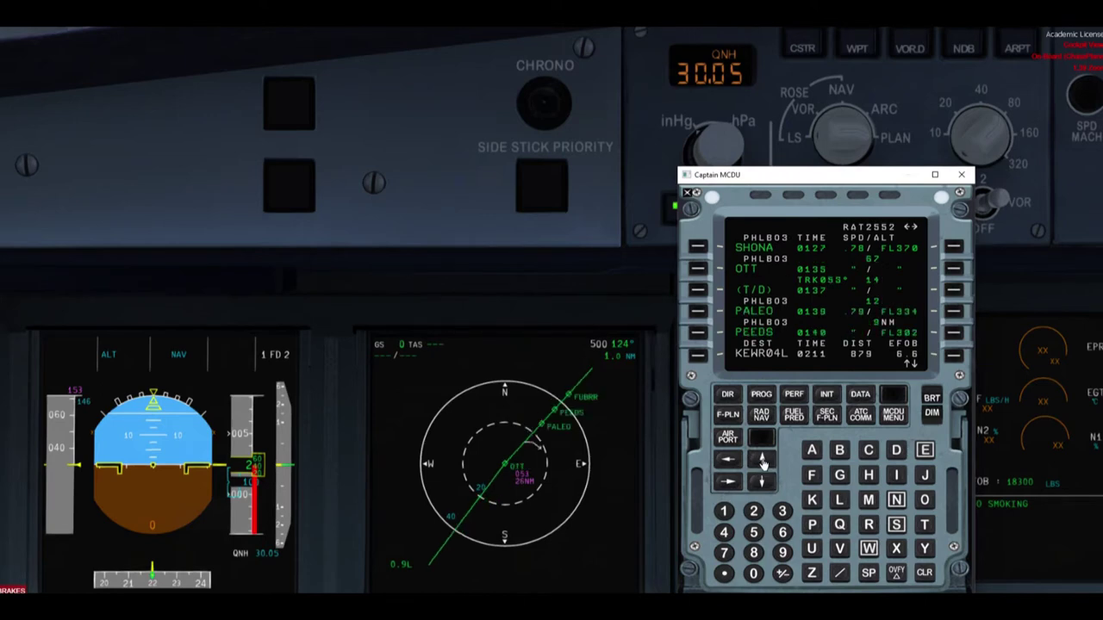
left_click(761, 483)
left_click(761, 482)
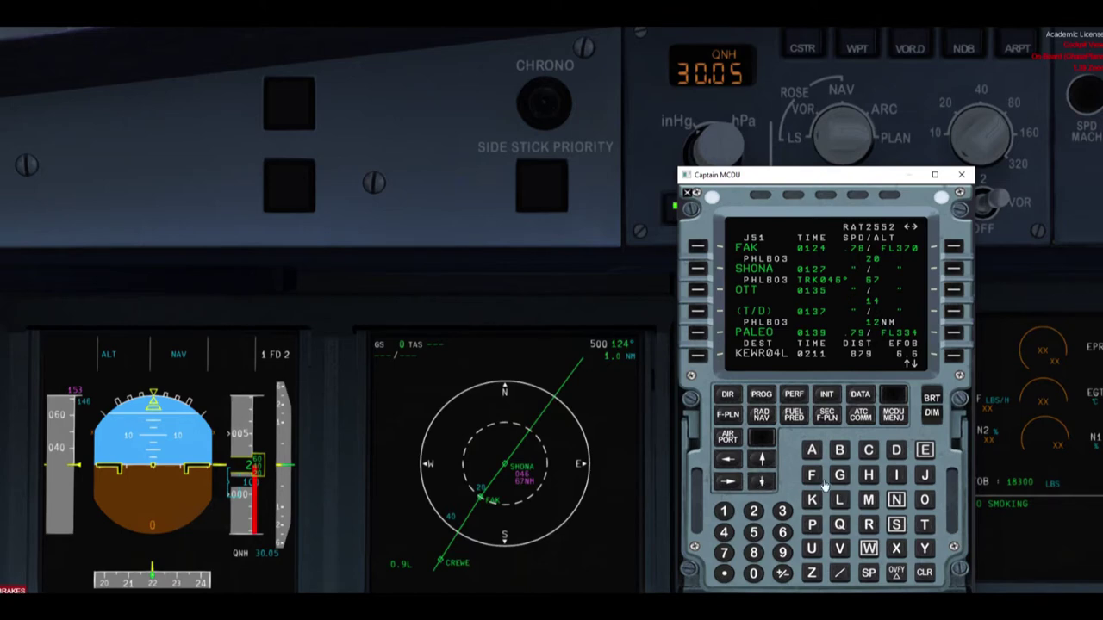
mouse_move(731, 242)
left_mouse_down()
mouse_move(772, 241)
mouse_move(762, 271)
left_mouse_up()
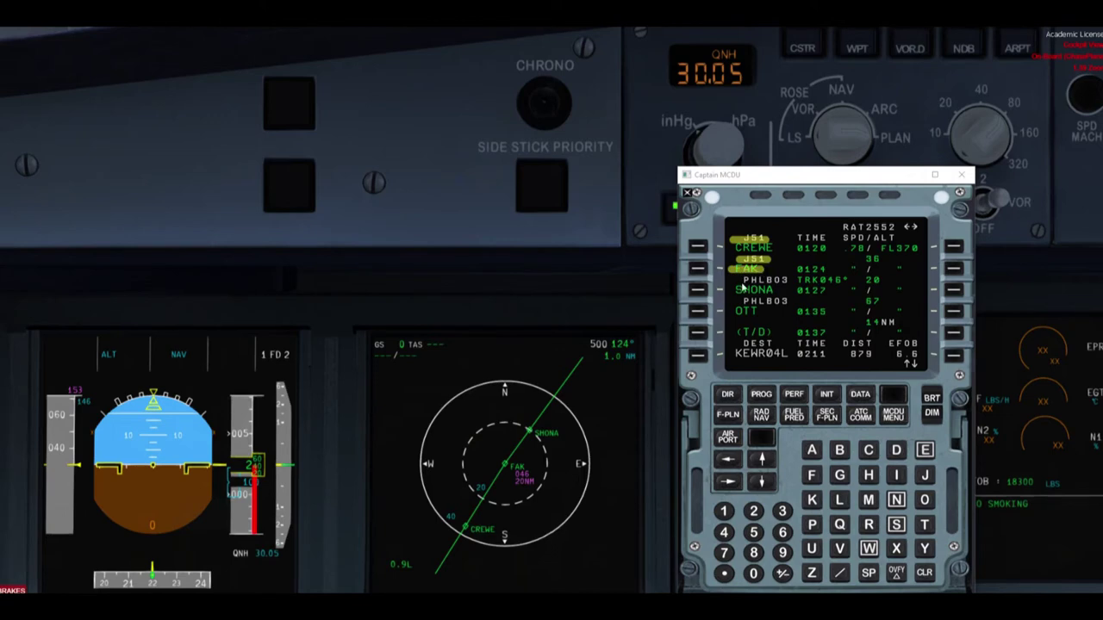
left_click_drag(735, 280, 787, 286)
- Turn on the constraints overlay, advance to the PALEO to STEFE arrival legs, and reduce the outer ring to 20 NM
left_click(797, 55)
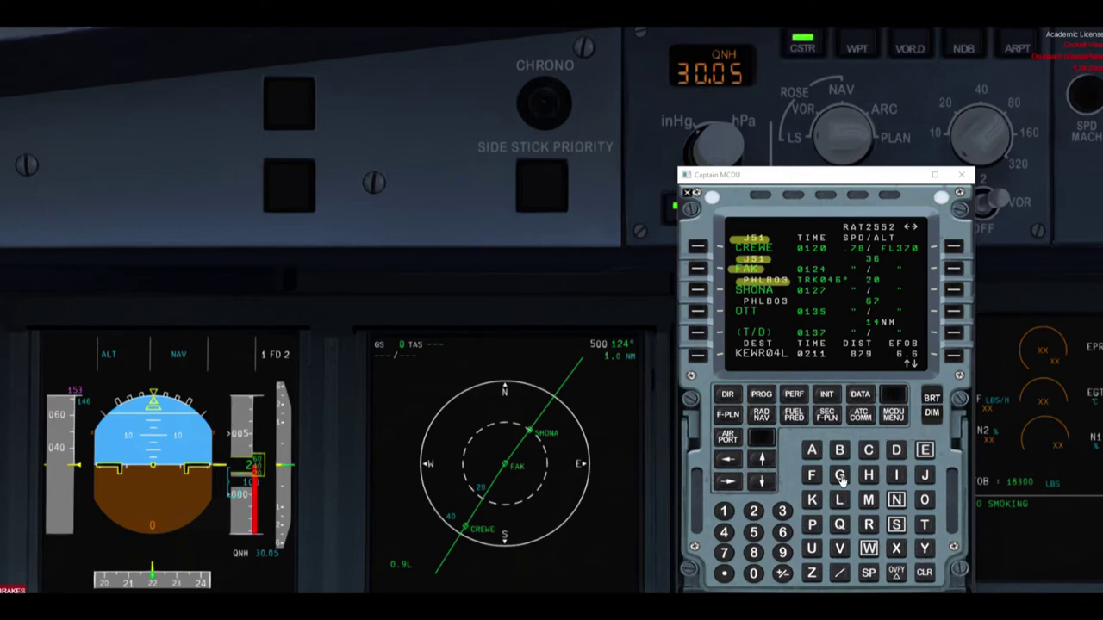
left_click(762, 461)
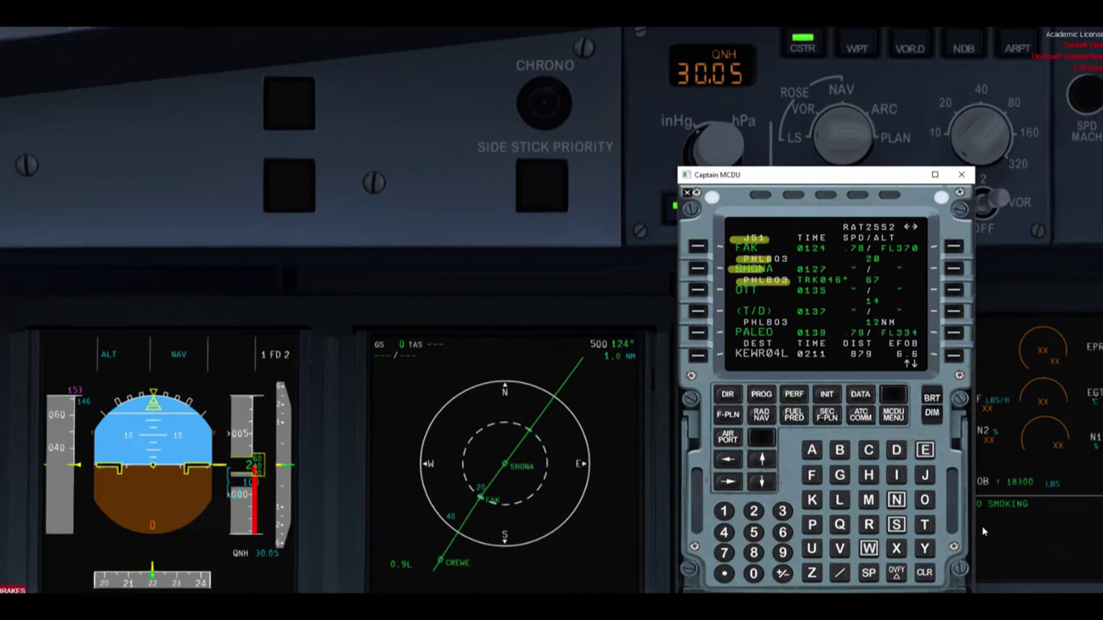
left_click(763, 462)
left_click(763, 462)
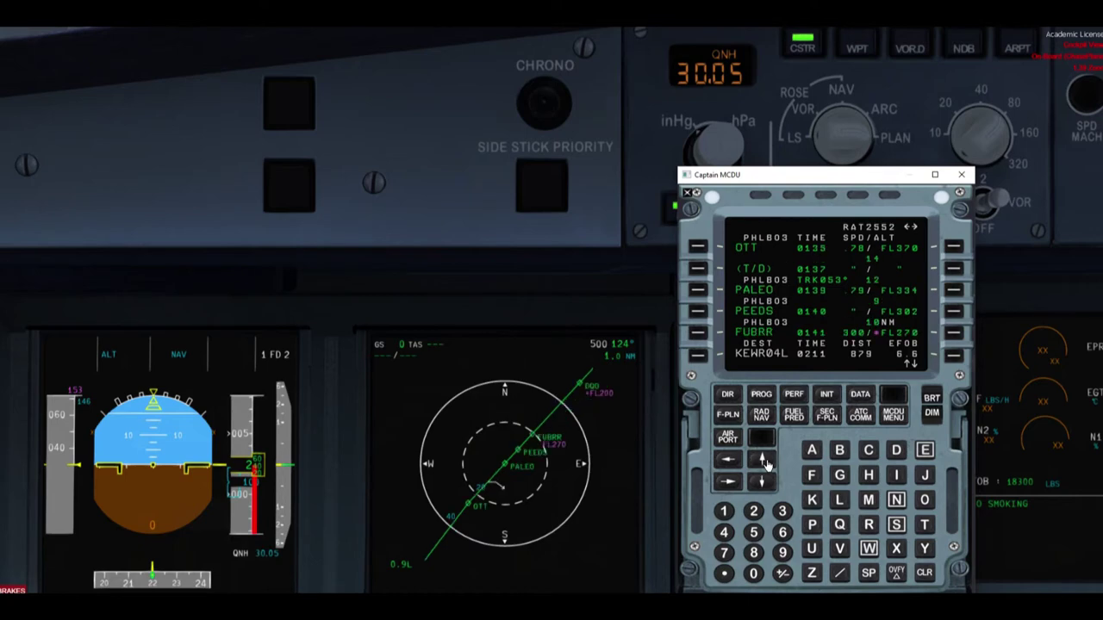
left_click(764, 462)
left_click(763, 462)
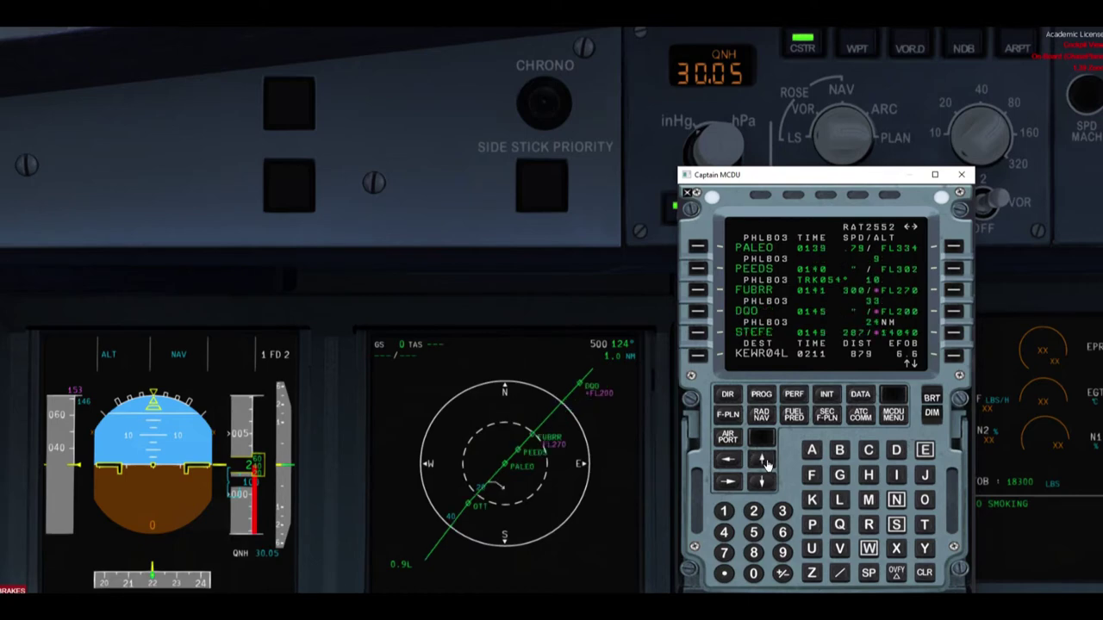
left_click(957, 134)
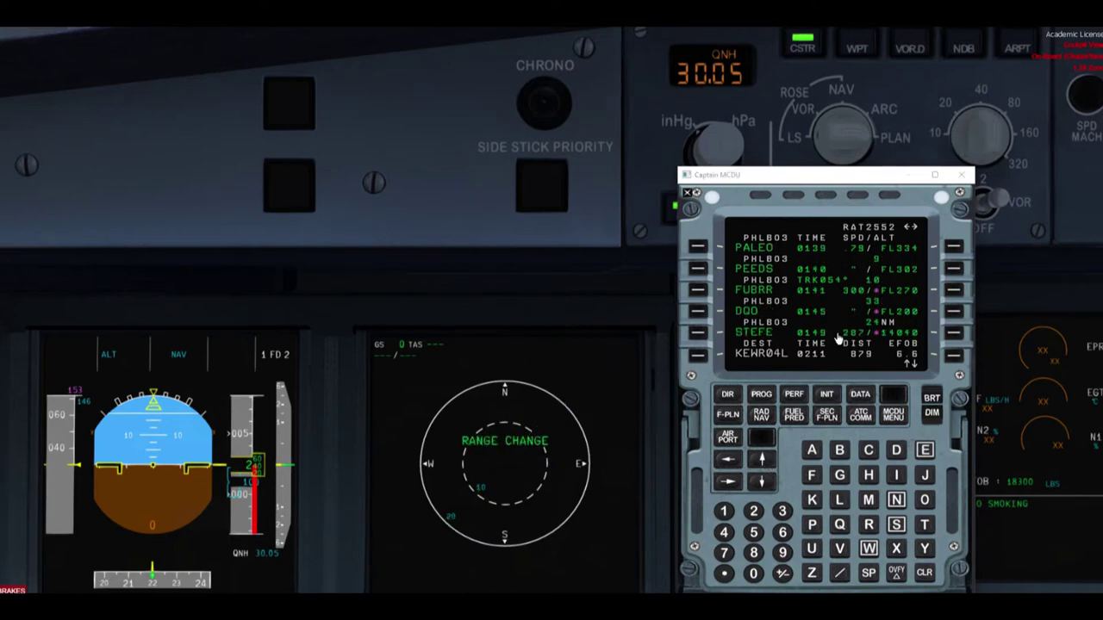
- Advance the PHLBO3 arrival from STEFE to METRO, checking each leg and its constraints against the navigation display
left_click(761, 462)
left_click(761, 462)
left_click(761, 462)
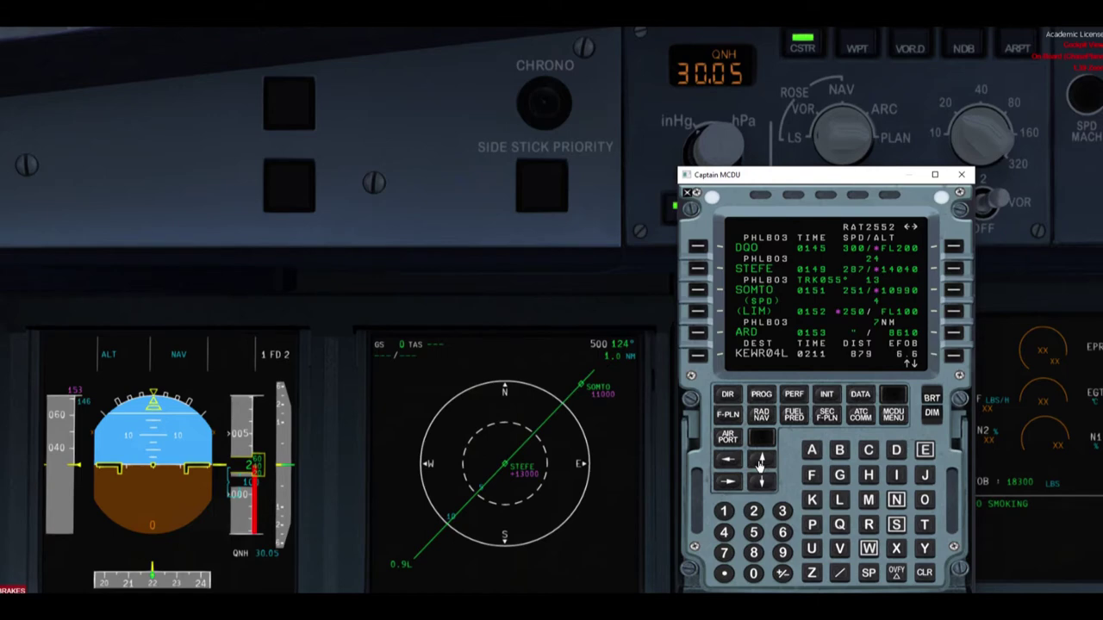
left_click(760, 462)
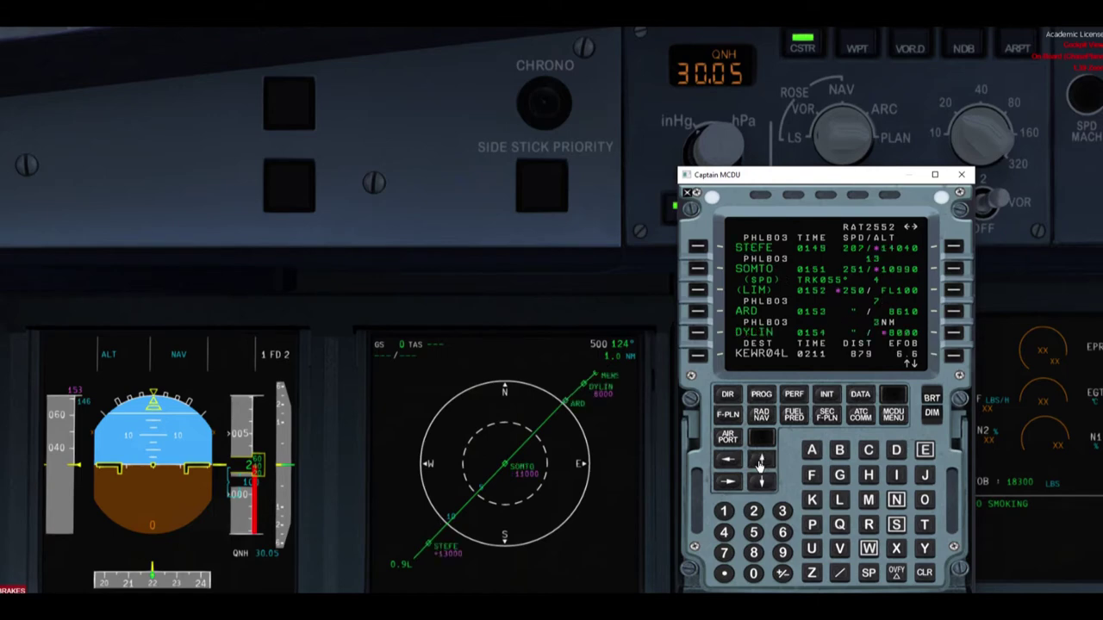
left_click(761, 462)
left_click(761, 462)
left_click(761, 461)
left_click(761, 462)
left_click(760, 461)
left_click(761, 462)
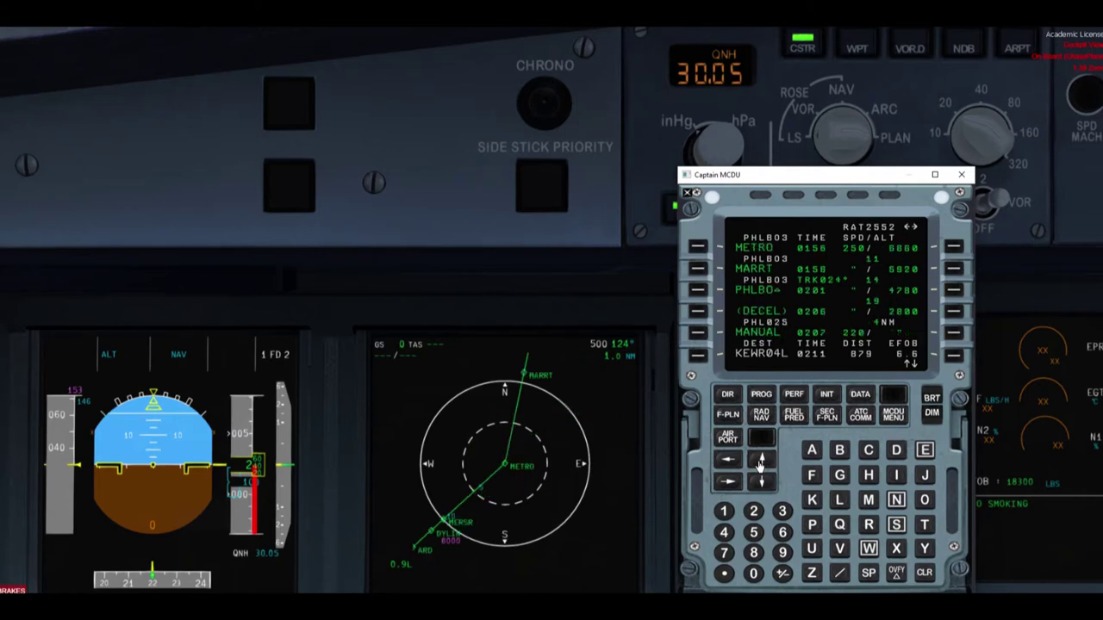
- Advance the flight plan to PHLBO and examine the MANUAL leg and discontinuity before EMBAY
left_click(761, 461)
left_click(761, 462)
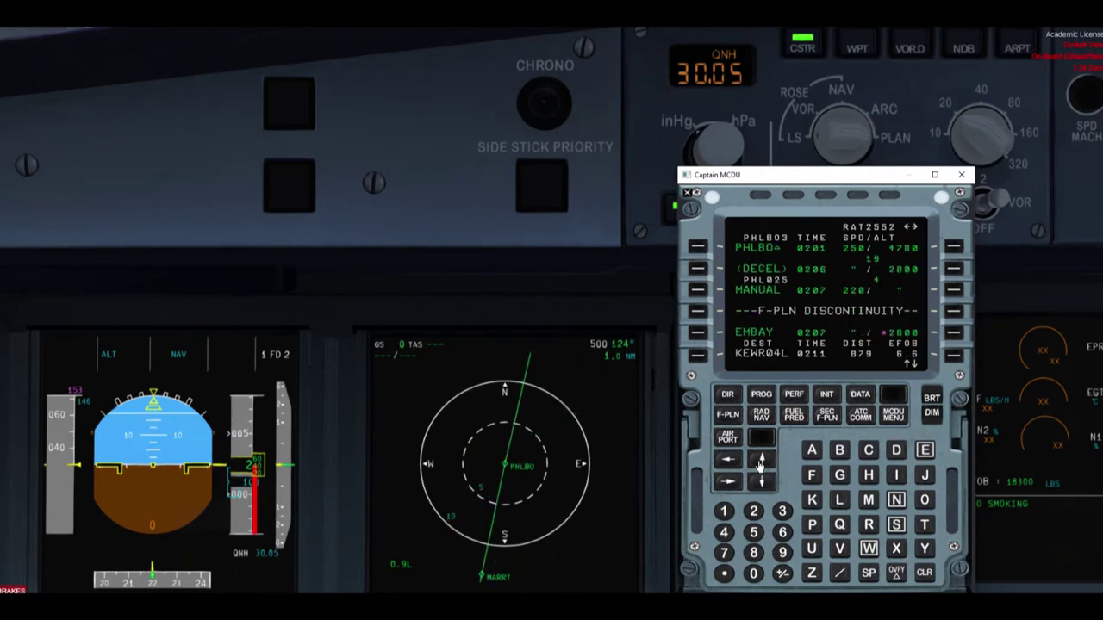
left_click(761, 482)
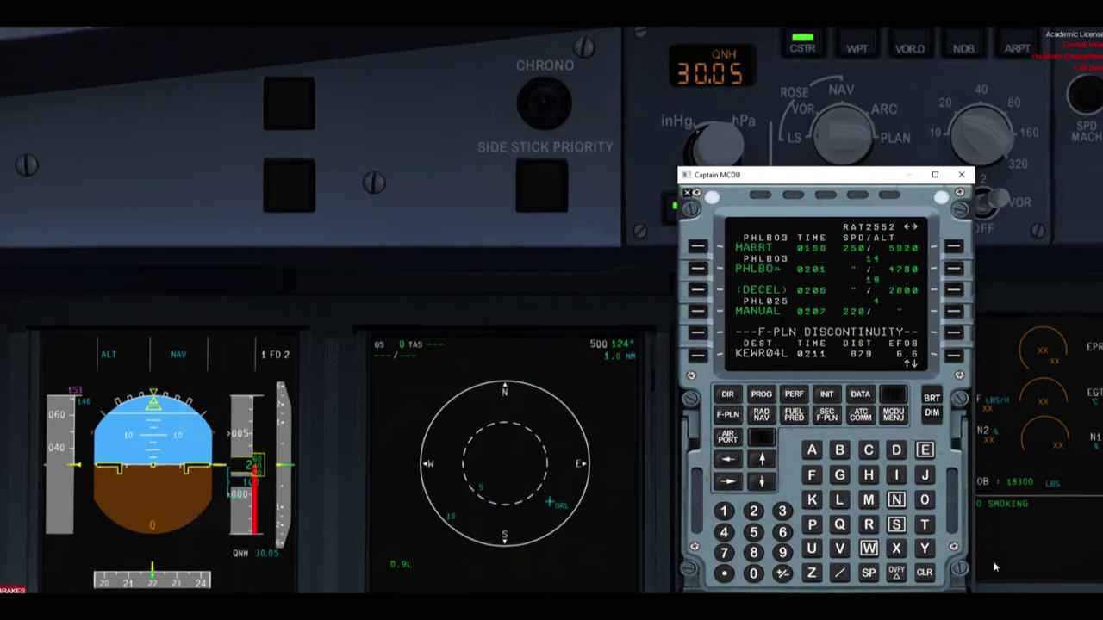
mouse_move(720, 333)
left_mouse_down()
mouse_move(724, 298)
mouse_move(955, 305)
mouse_move(965, 326)
mouse_move(722, 331)
left_mouse_up()
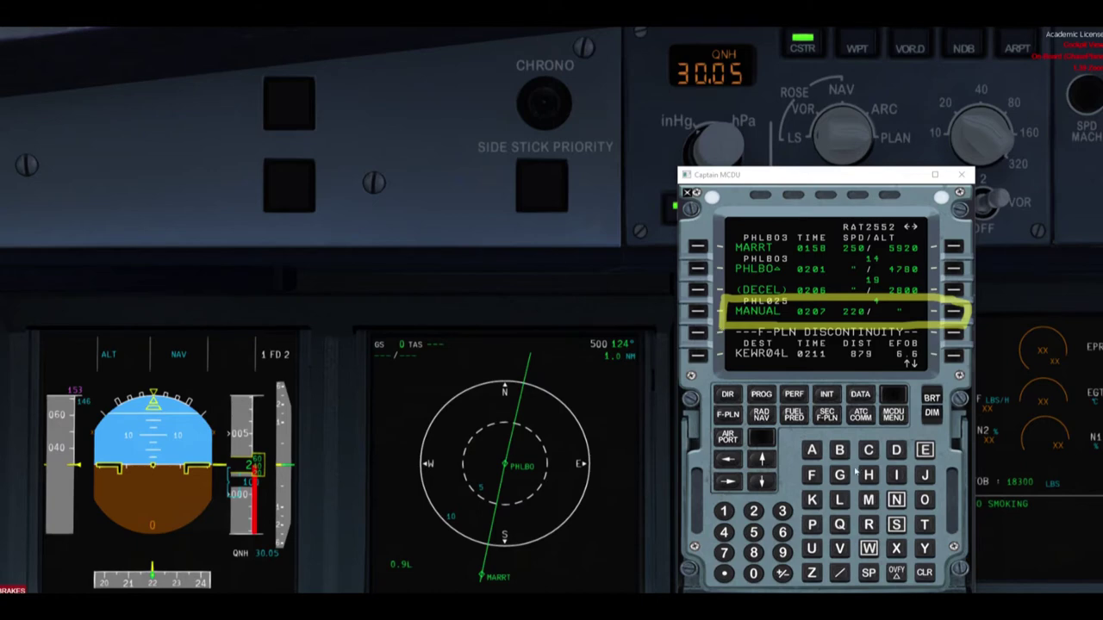
left_click(762, 460)
left_click(763, 461)
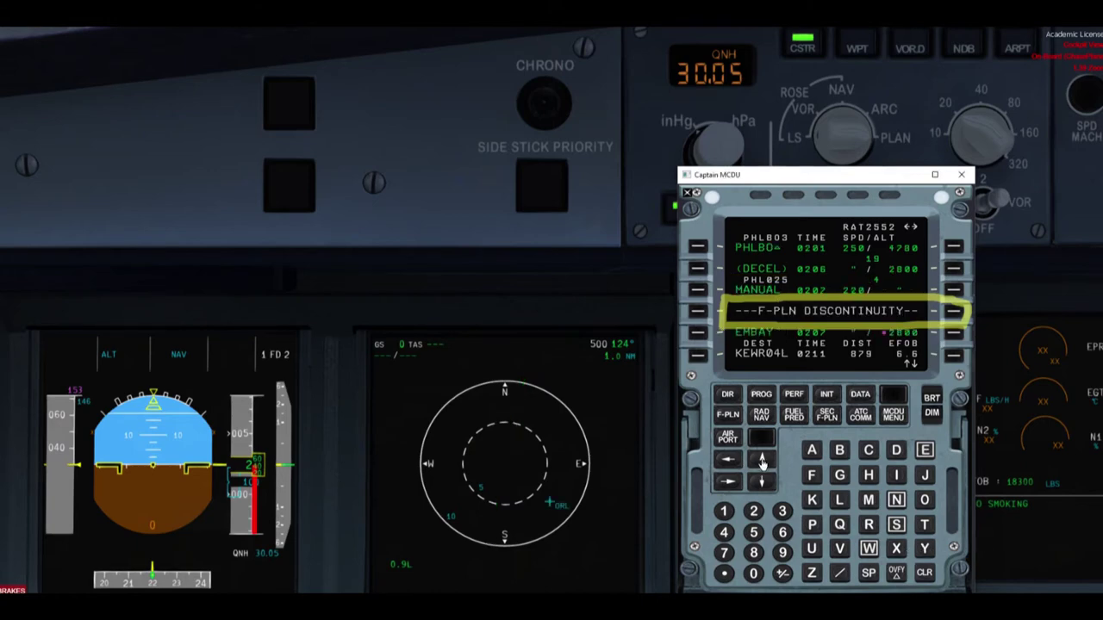
- Widen the navigation display to an 80 NM outer ring and advance to the EMBAY and HOWYA approach legs
left_click(999, 129)
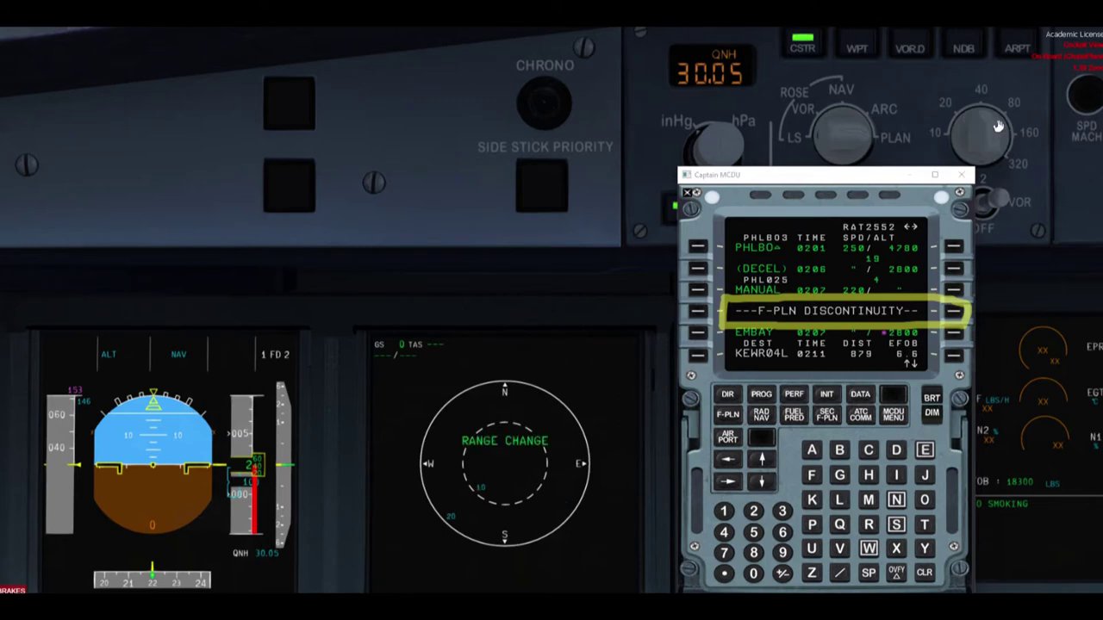
left_click(998, 130)
left_click(999, 130)
left_click(762, 462)
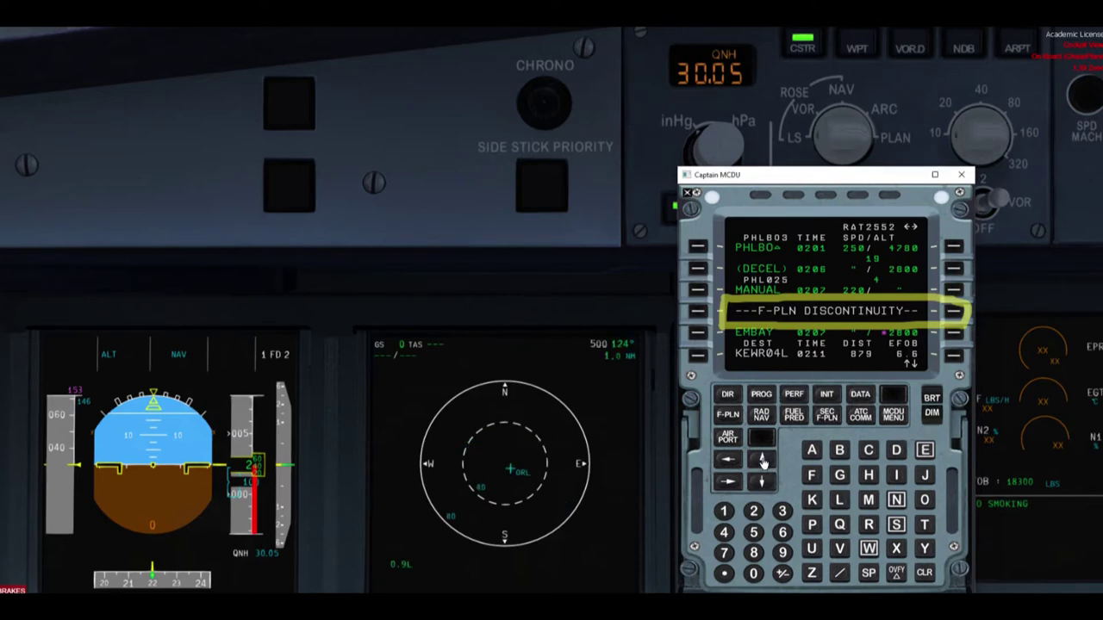
left_click(763, 463)
left_click(763, 463)
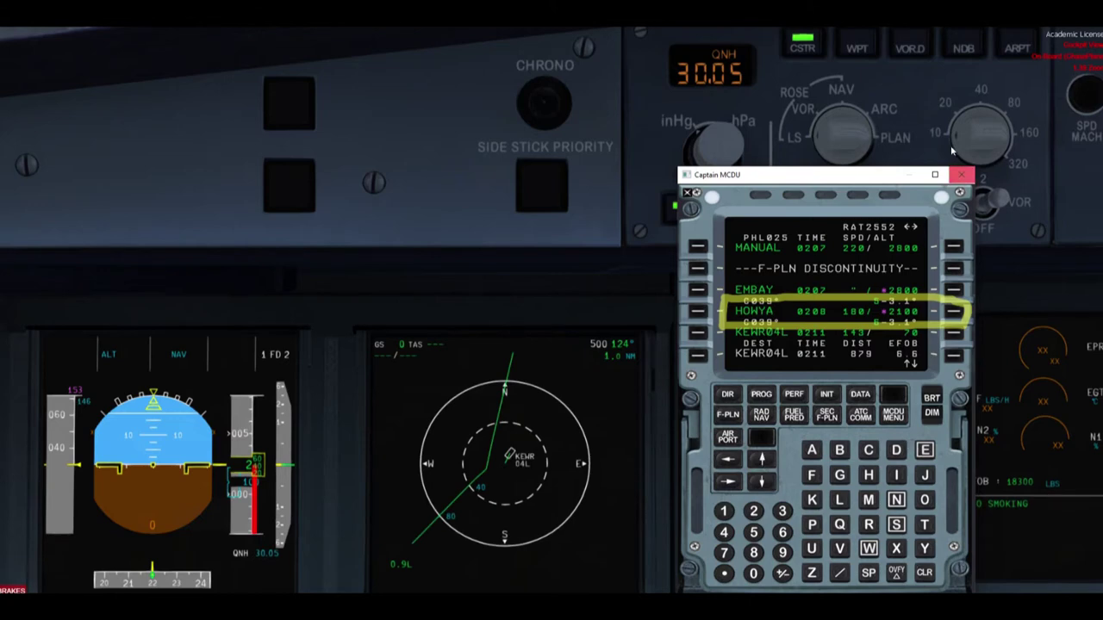
left_click(428, 534)
mouse_move(466, 464)
left_mouse_down()
mouse_move(396, 539)
mouse_move(441, 560)
mouse_move(498, 493)
mouse_move(472, 466)
left_mouse_up()
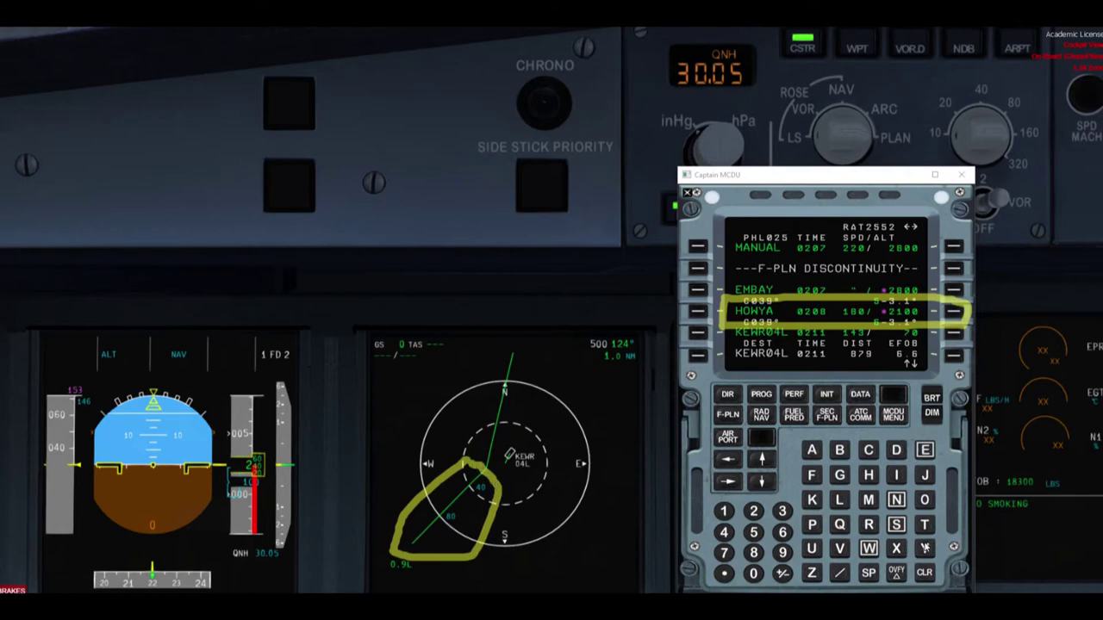
- Reduce the outer ring to 20 NM and compare the KEWR04L approach and missed approach legs with the displayed arrival route
left_click(964, 128)
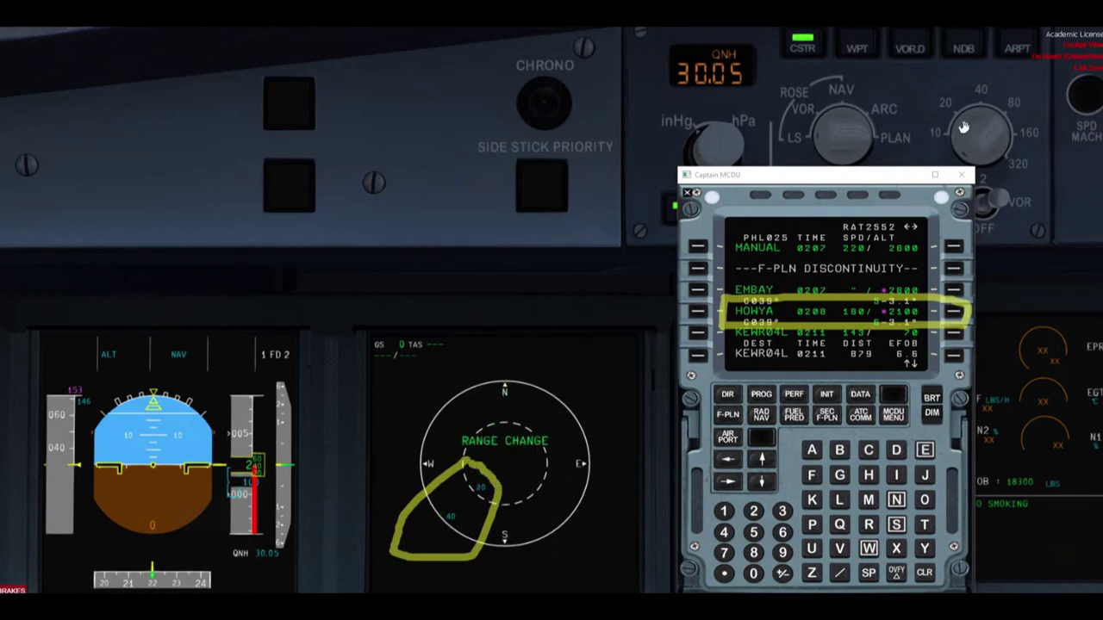
left_click(963, 128)
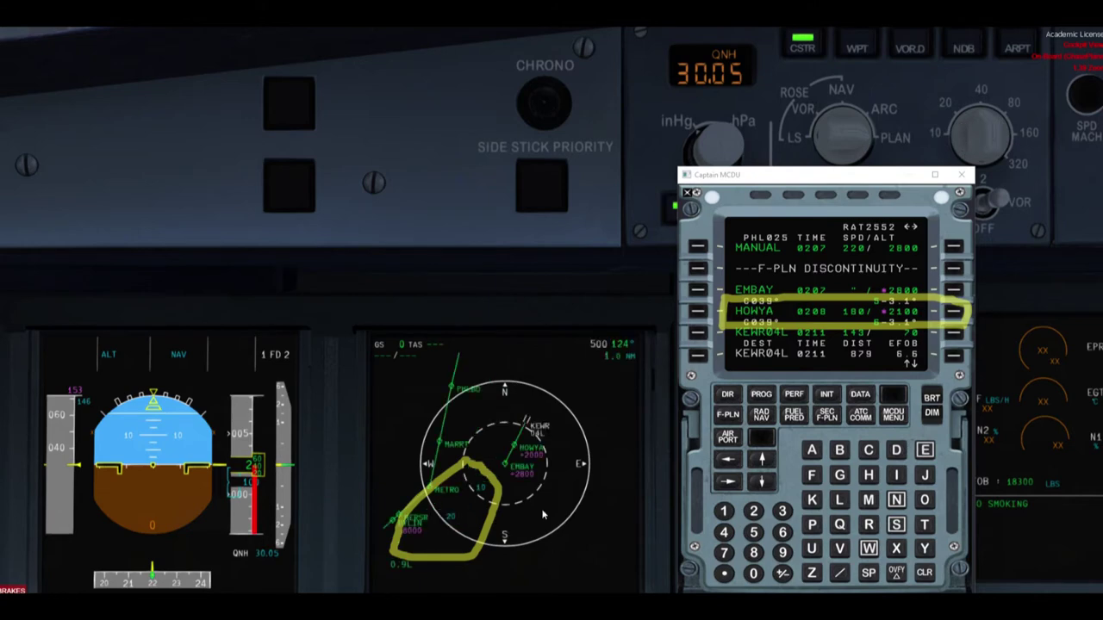
key("Escape")
left_click(761, 460)
left_click(761, 460)
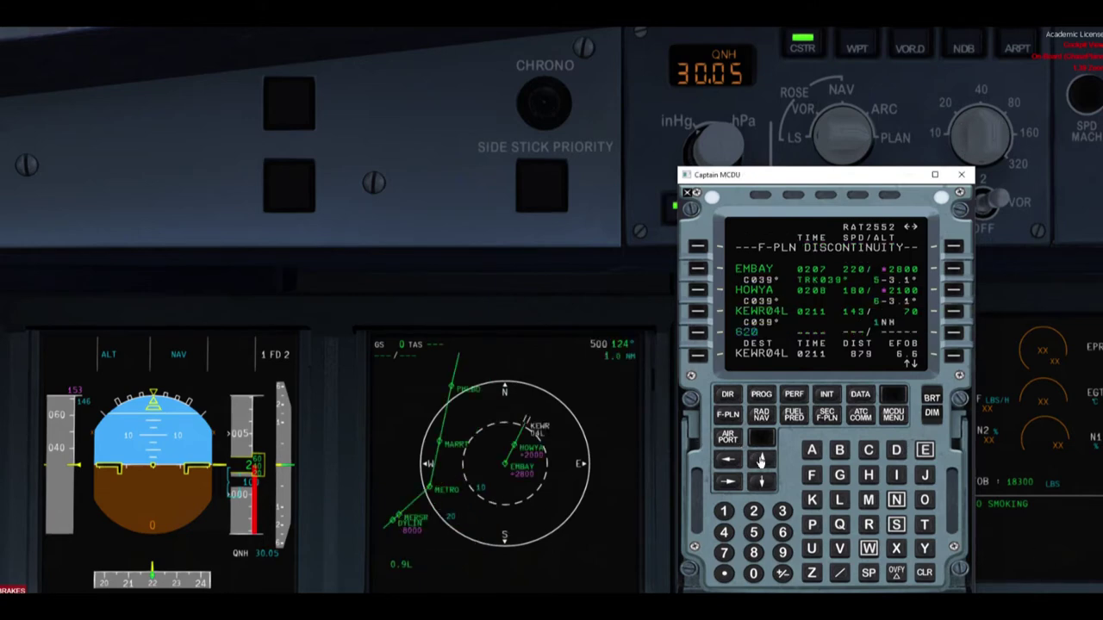
mouse_move(459, 372)
left_mouse_down()
mouse_move(561, 362)
mouse_move(605, 384)
mouse_move(576, 520)
mouse_move(521, 539)
mouse_move(488, 379)
mouse_move(450, 465)
mouse_move(476, 492)
left_mouse_up()
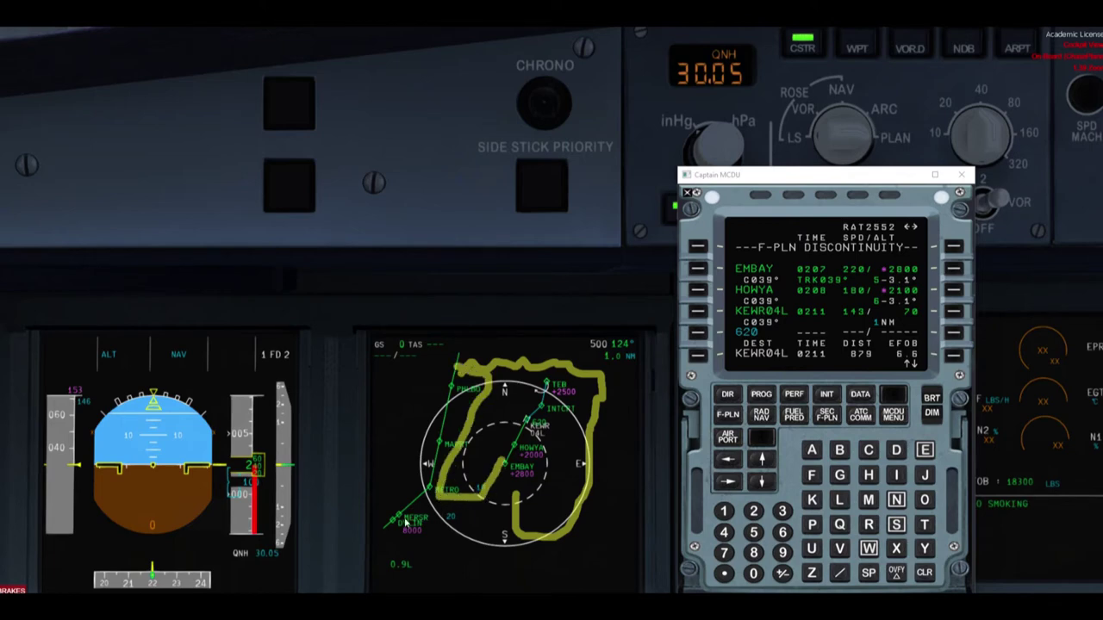
mouse_move(393, 526)
left_mouse_down()
mouse_move(483, 523)
mouse_move(533, 432)
left_mouse_up()
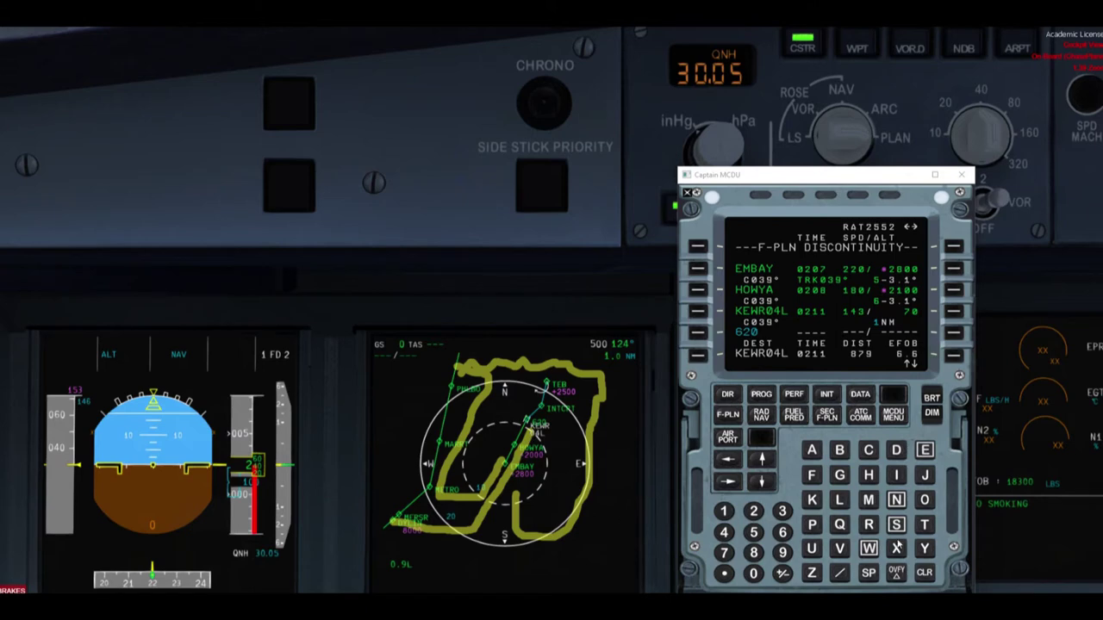
left_click(923, 573)
left_click(923, 573)
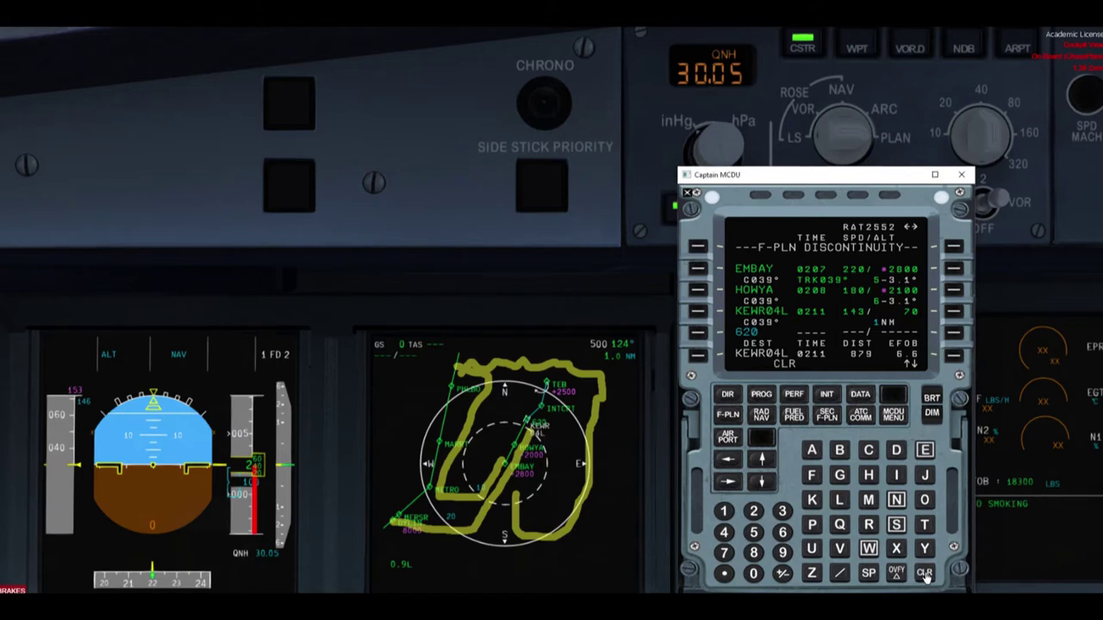
key("Escape")
- Step through the missed approach legs via INTCPT and TEB to the discontinuity before AWLIN
left_click(764, 461)
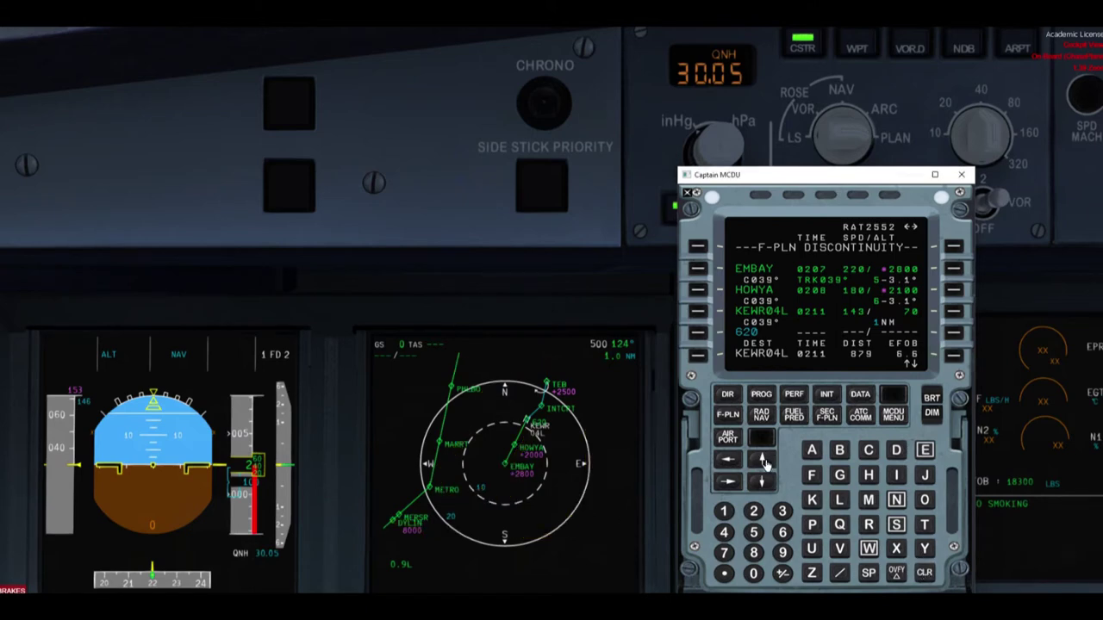
left_click(764, 462)
left_click(765, 463)
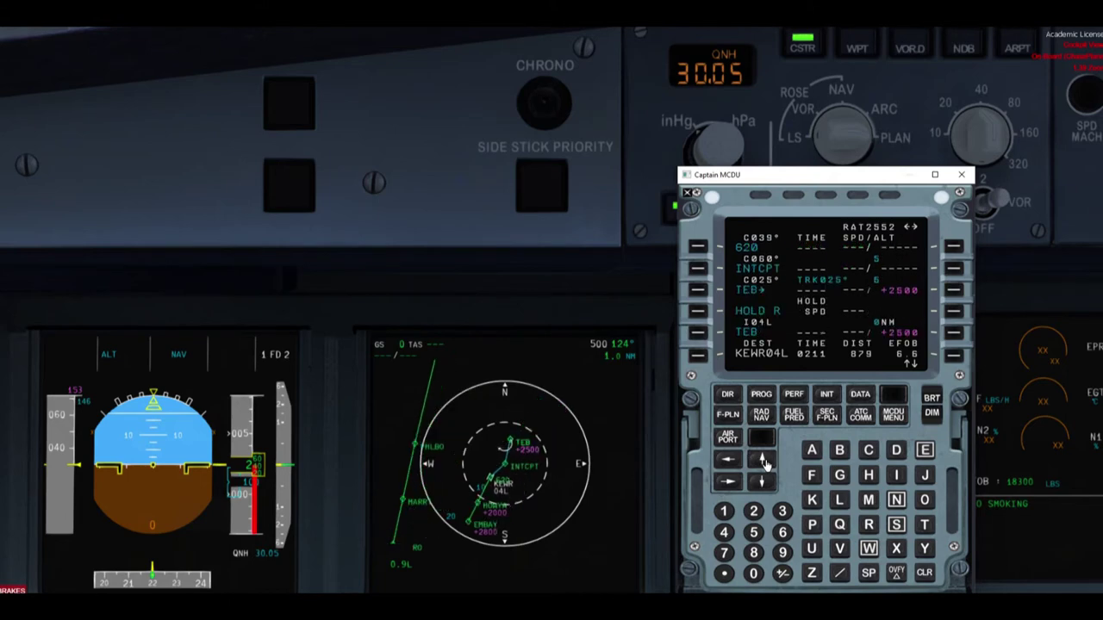
left_click(764, 463)
left_click(764, 463)
left_click(765, 463)
left_click(764, 463)
left_click(765, 462)
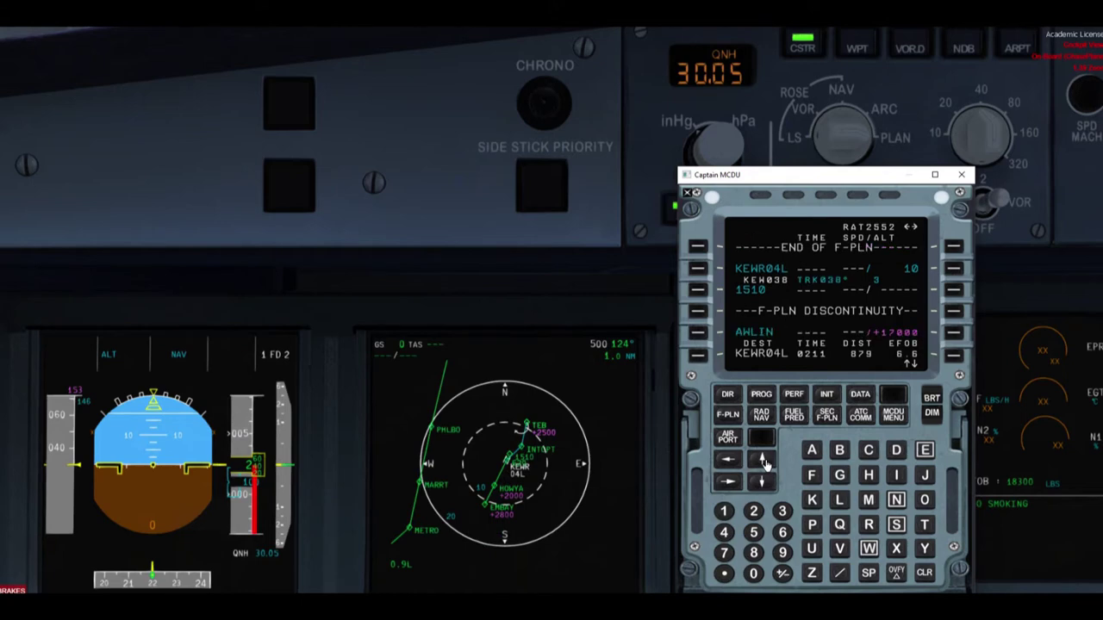
mouse_move(717, 310)
left_mouse_down()
mouse_move(823, 316)
mouse_move(734, 333)
left_mouse_up()
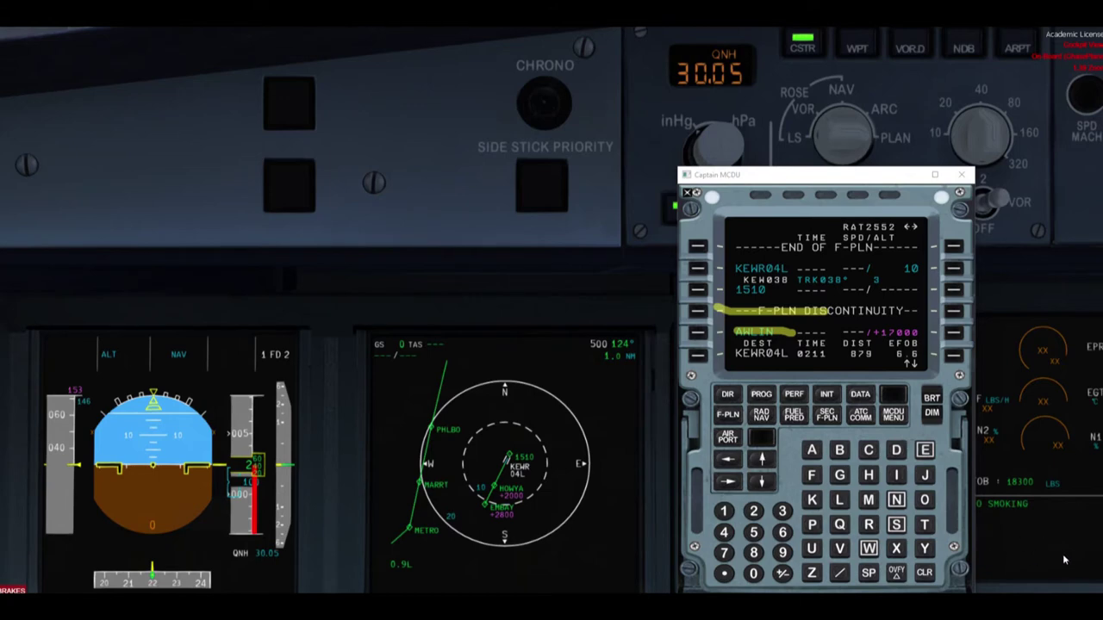
- Step through the alternate flight plan from AWLIN along the ROBUC3 arrival until WINNI is centred on the navigation display
left_click(761, 462)
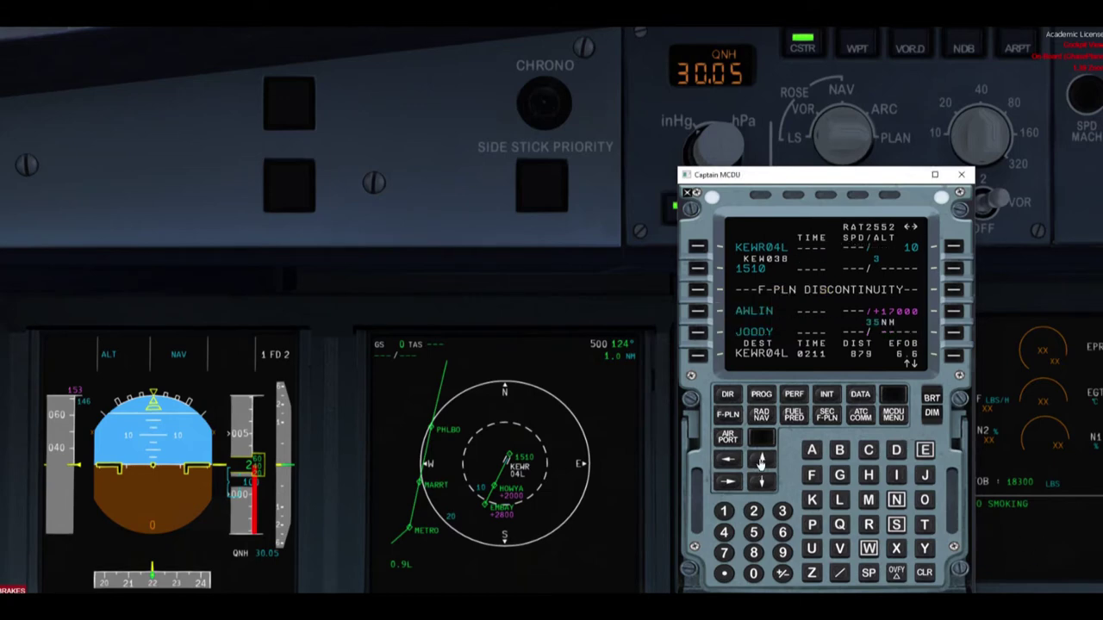
left_click(761, 463)
left_click(761, 463)
left_click(761, 463)
left_click(761, 463)
left_click(761, 463)
left_click(761, 463)
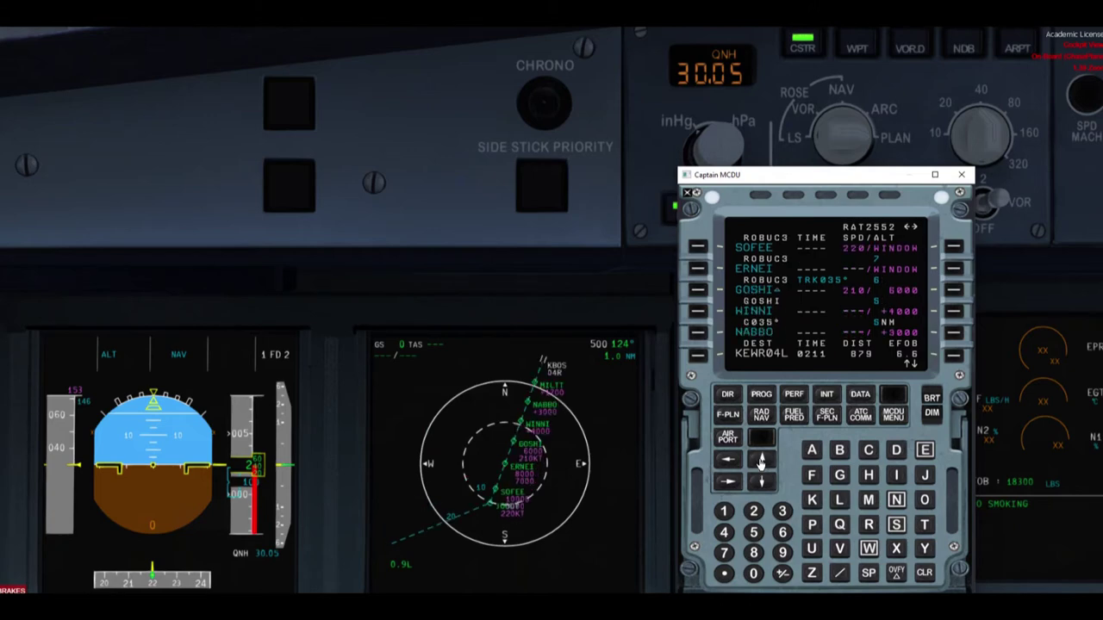
left_click(761, 463)
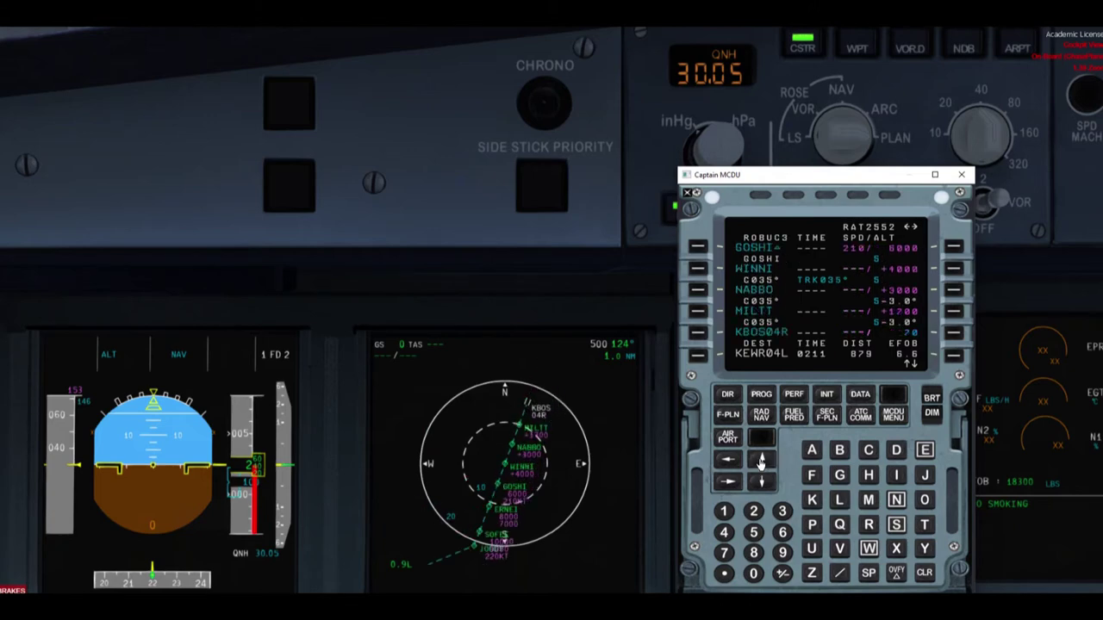
- Advance through the KBOS04R approach and the WAXEN hold to the end of the alternate flight plan
left_click(761, 463)
left_click(761, 463)
left_click(760, 463)
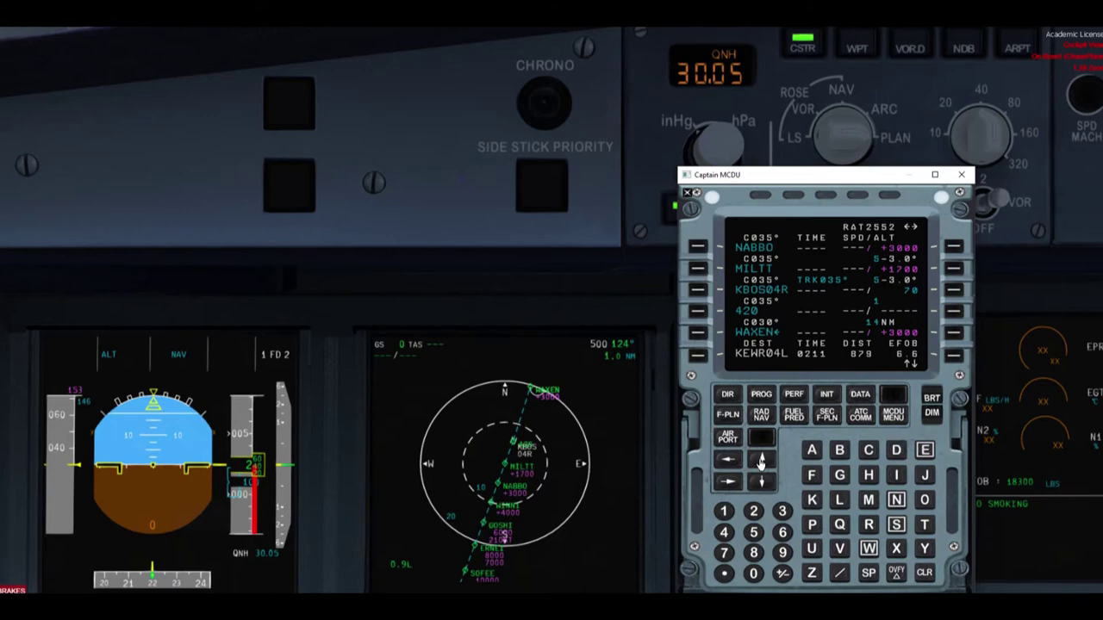
left_click(761, 463)
left_click(761, 462)
left_click(761, 463)
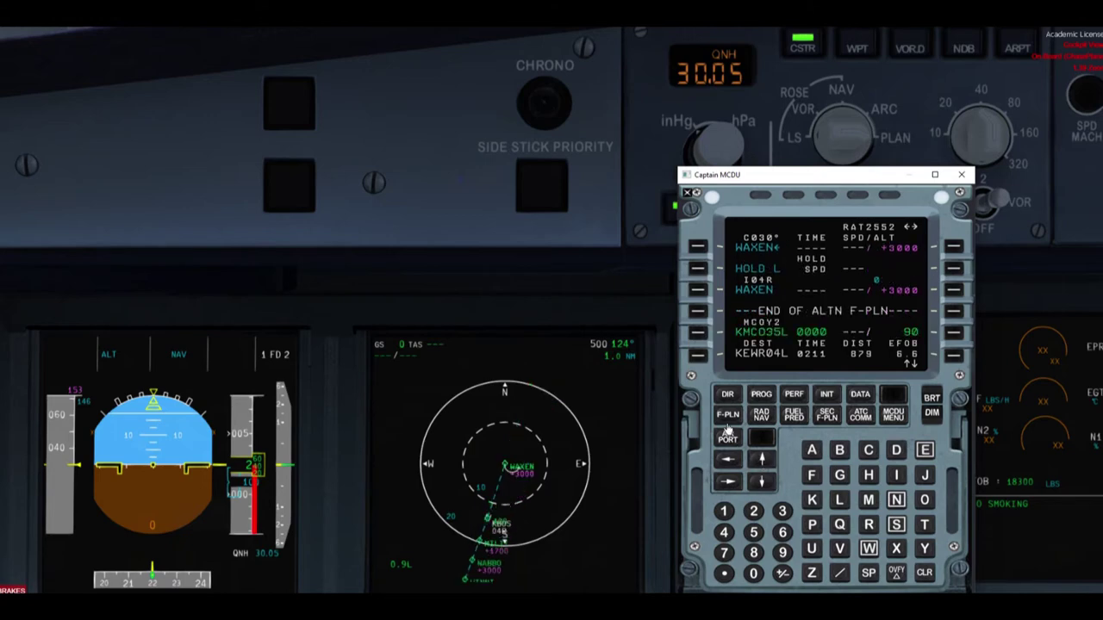
- Return to the start of the flight plan, then open the climb wind data from GUANO's vertical revision and review it
left_click(729, 416)
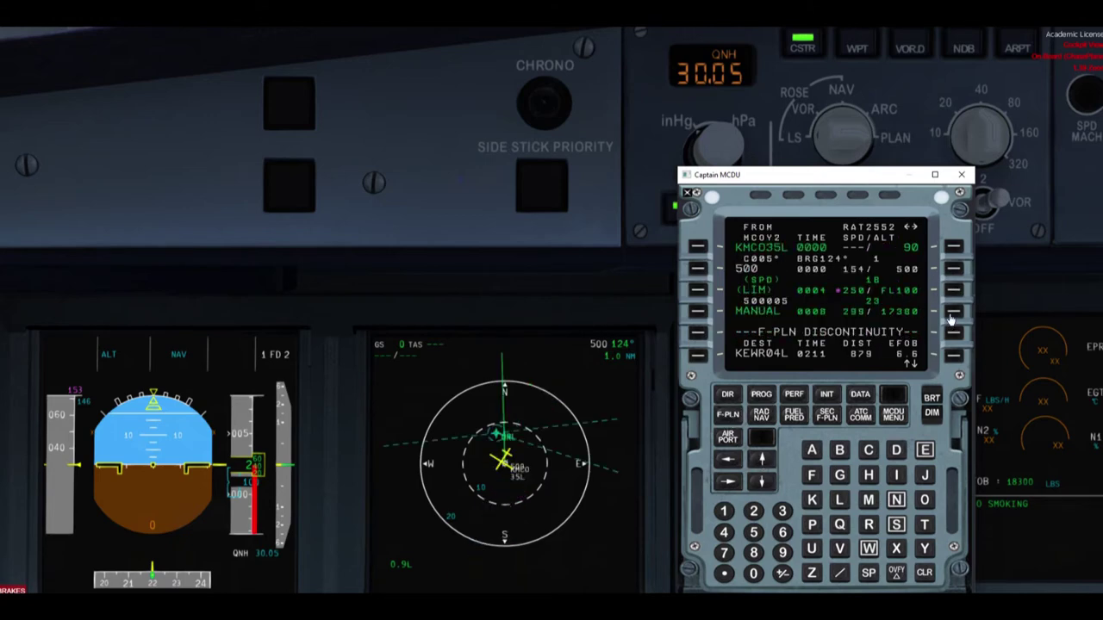
left_click(761, 462)
left_click(761, 463)
left_click(960, 310)
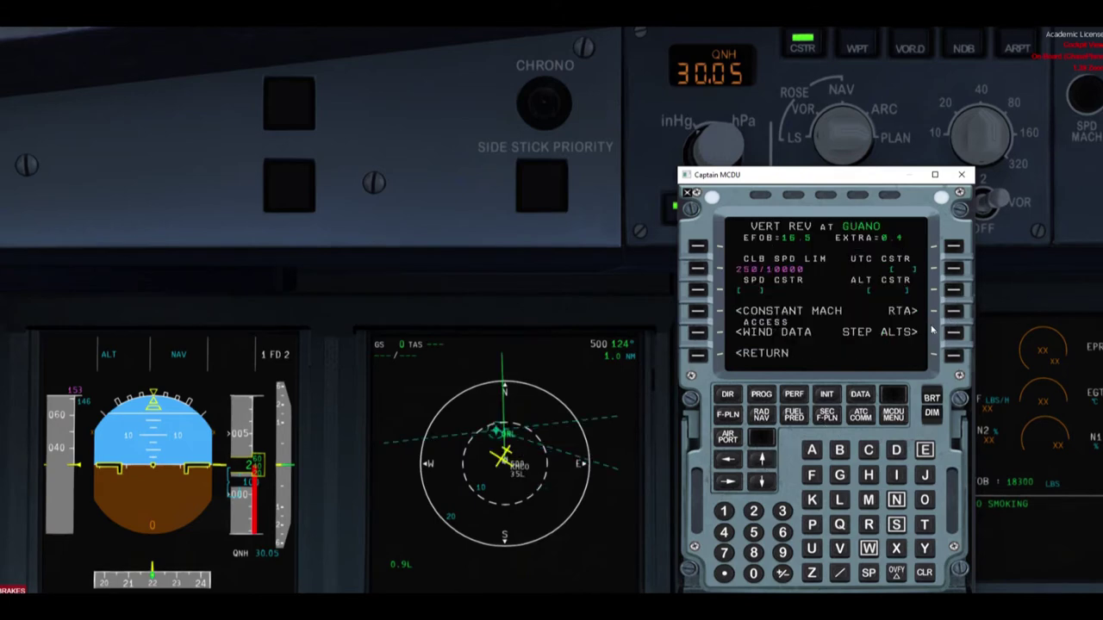
left_click(698, 333)
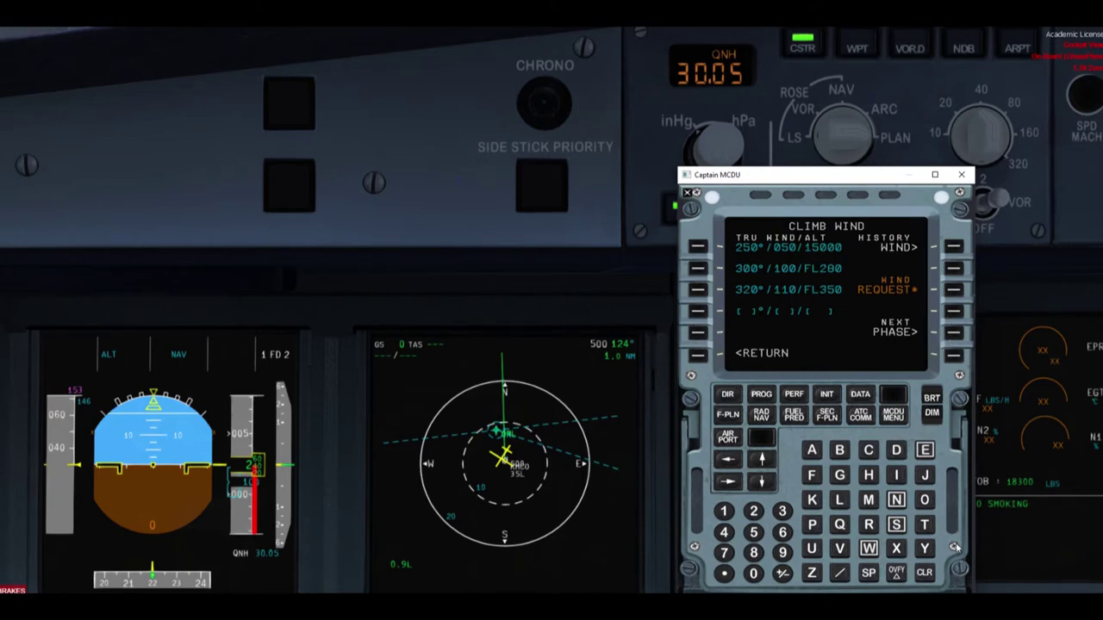
mouse_move(858, 227)
left_mouse_down()
mouse_move(857, 246)
mouse_move(798, 315)
mouse_move(715, 300)
mouse_move(724, 218)
mouse_move(861, 225)
left_mouse_up()
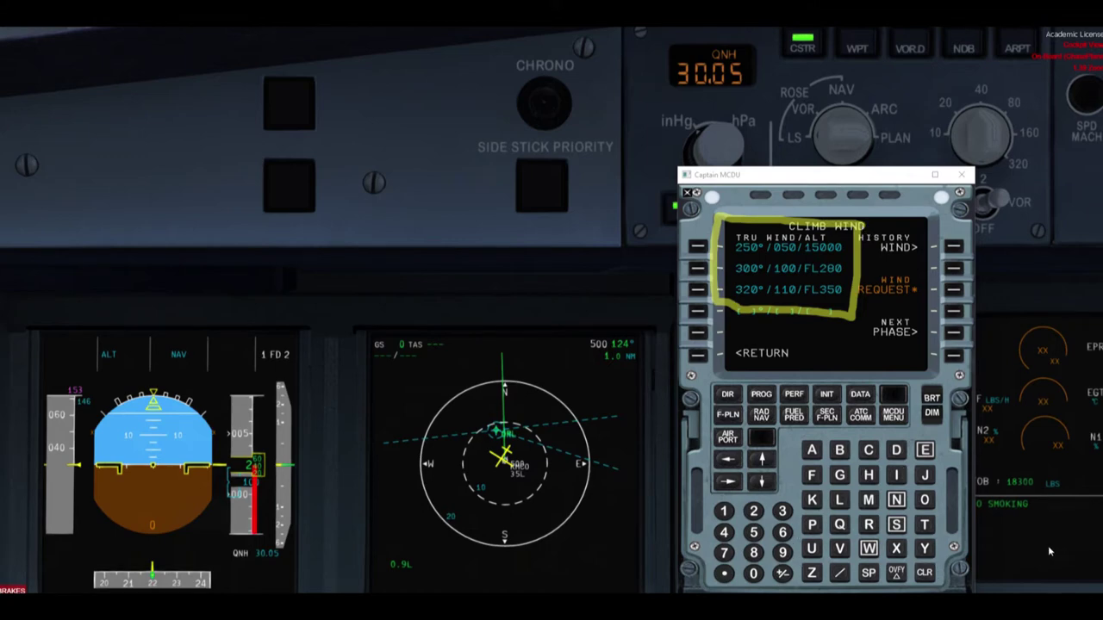
key("Escape")
- Move on to the cruise wind phase at SUSYQ and check the FL340 and FL360 wind entries
left_click(953, 338)
left_click(954, 336)
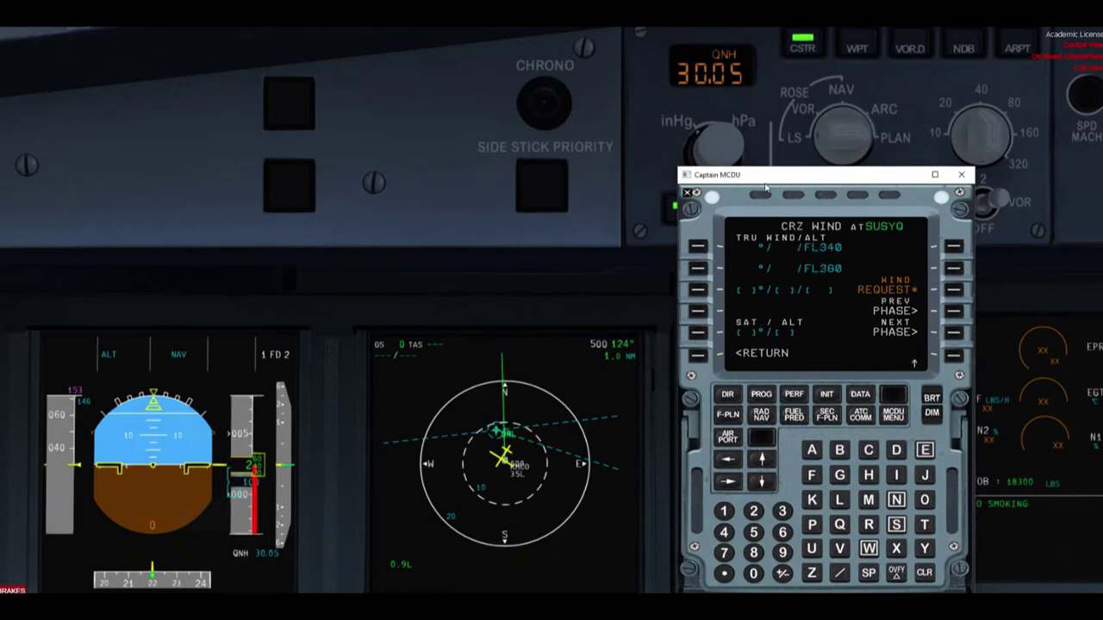
key("ctrl+2")
left_click_drag(715, 250, 817, 248)
left_click_drag(731, 268, 786, 274)
- Page through the cruise winds of the en-route waypoints, past FAK, until SHONA is shown
left_click(766, 469)
left_click(763, 464)
left_click(763, 463)
left_click(763, 464)
left_click(763, 463)
left_click(762, 463)
left_click(763, 464)
left_click(763, 463)
left_click(762, 464)
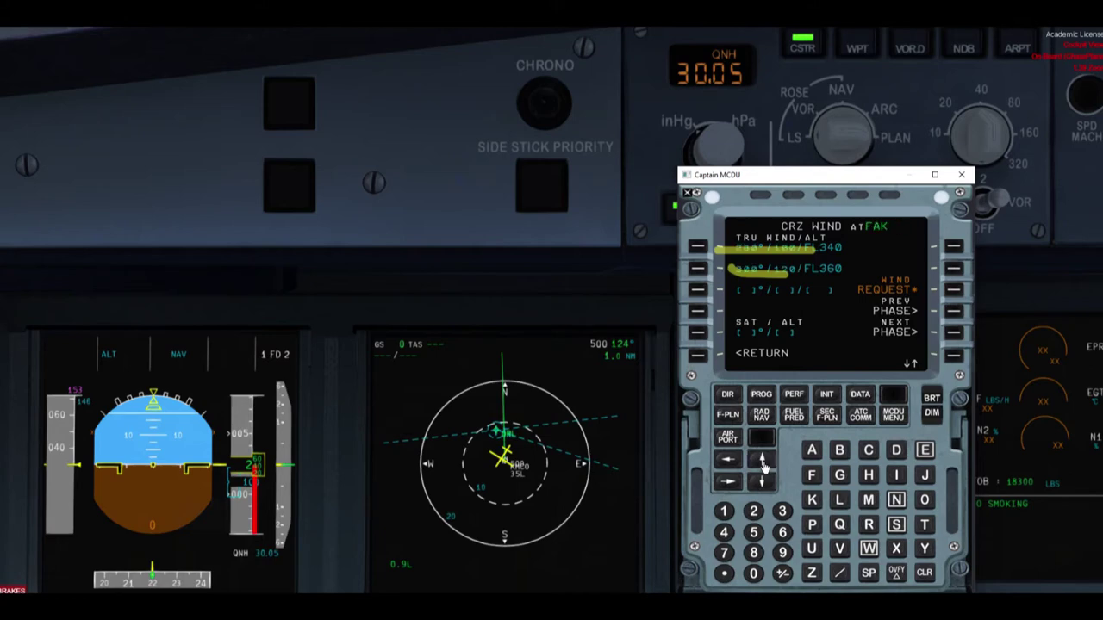
left_click(763, 463)
- Review SHONA's cruise wind direction and speed entries for FL340 and FL360
left_click(1050, 555)
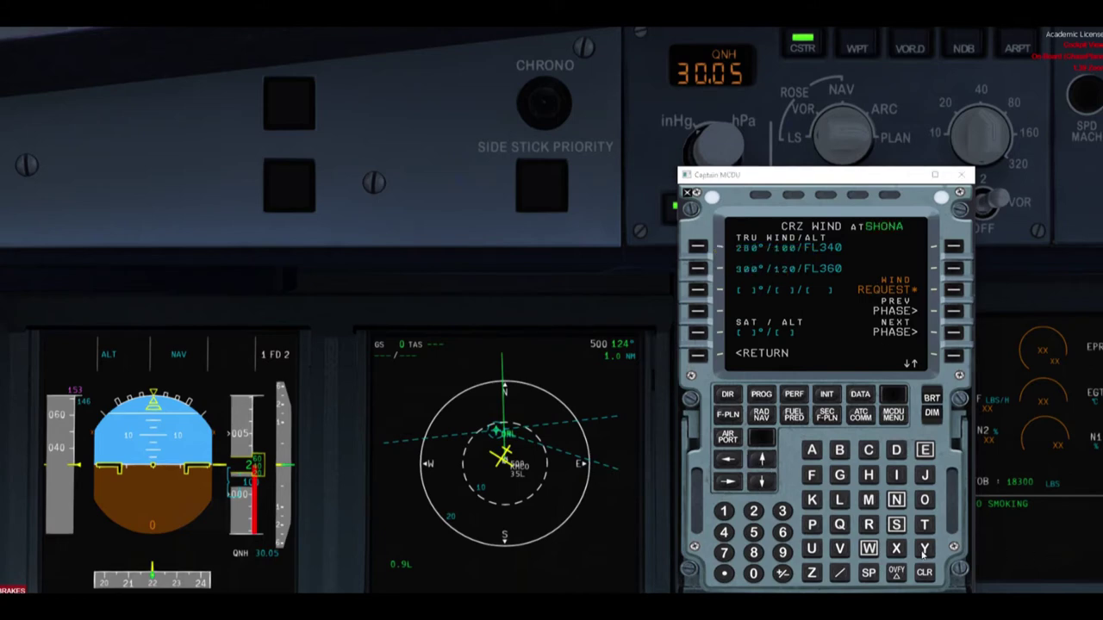
left_click_drag(732, 274, 797, 274)
mouse_move(846, 269)
left_mouse_down()
mouse_move(807, 273)
mouse_move(827, 249)
mouse_move(808, 251)
left_mouse_up()
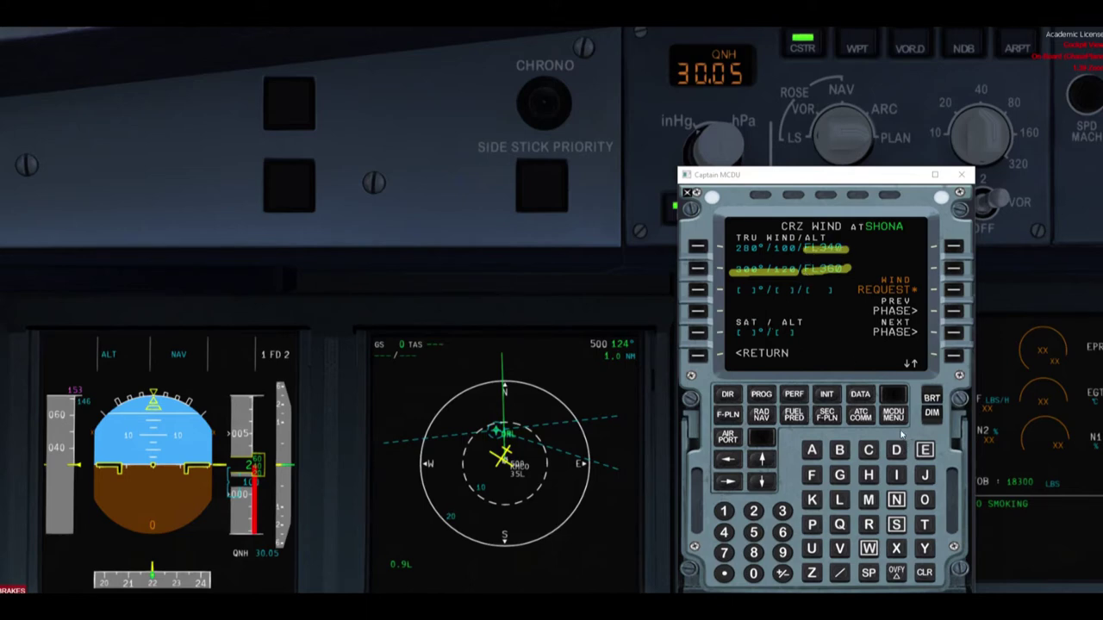
left_click(924, 572)
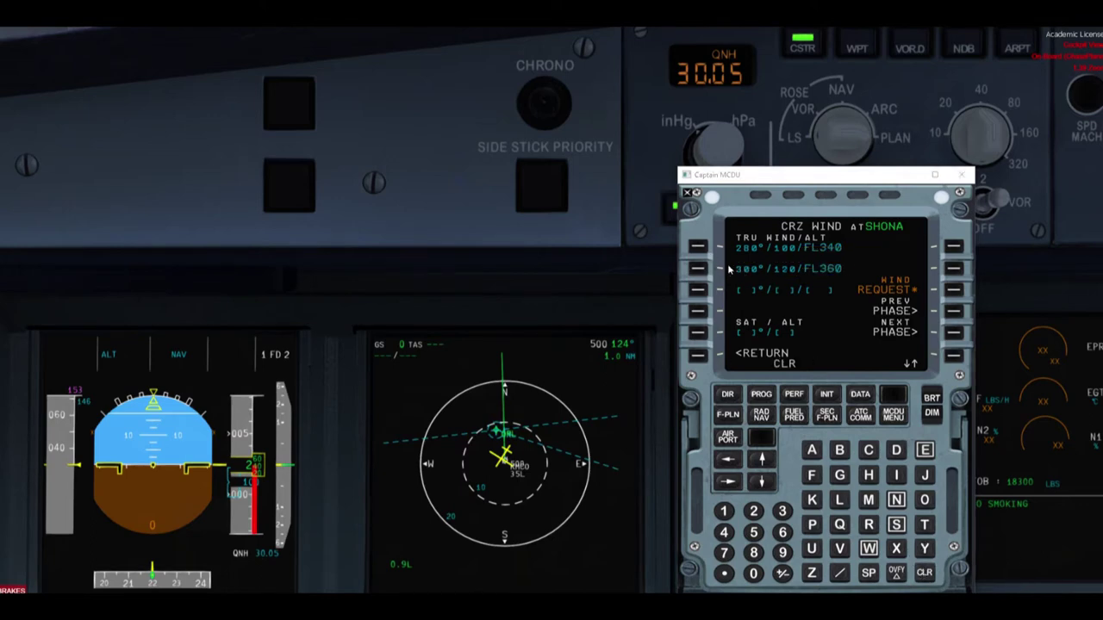
- Enter a wind of 250/130 for FL360 in SHONA's cruise wind data
left_click_drag(729, 269, 810, 273)
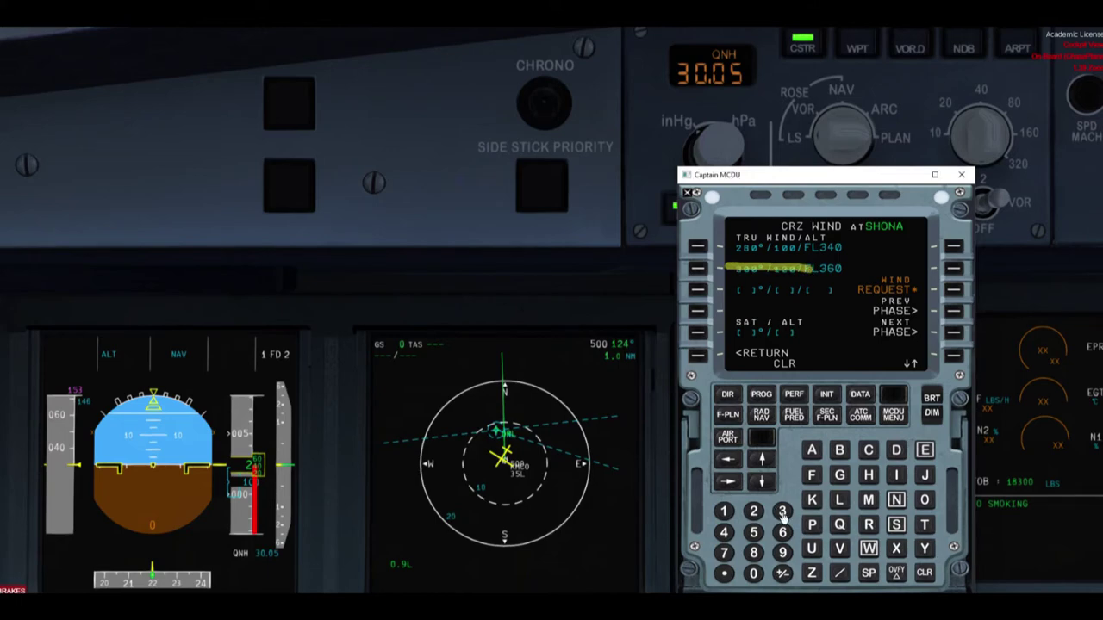
left_click(753, 512)
left_click(753, 533)
left_click(753, 574)
left_click(812, 574)
left_click(724, 514)
left_click(782, 512)
left_click(753, 574)
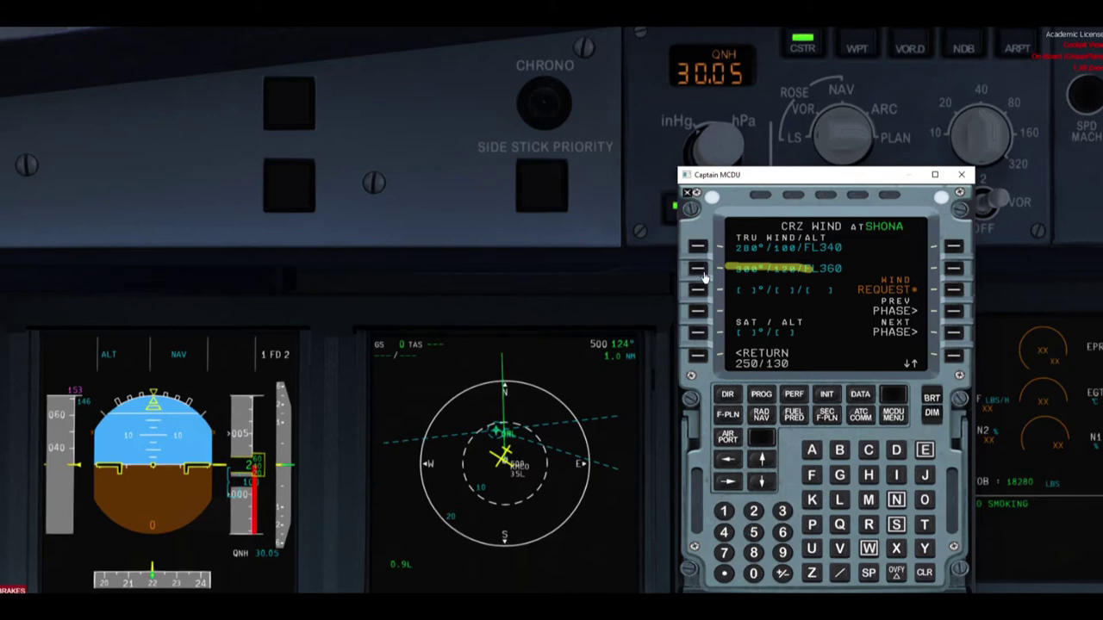
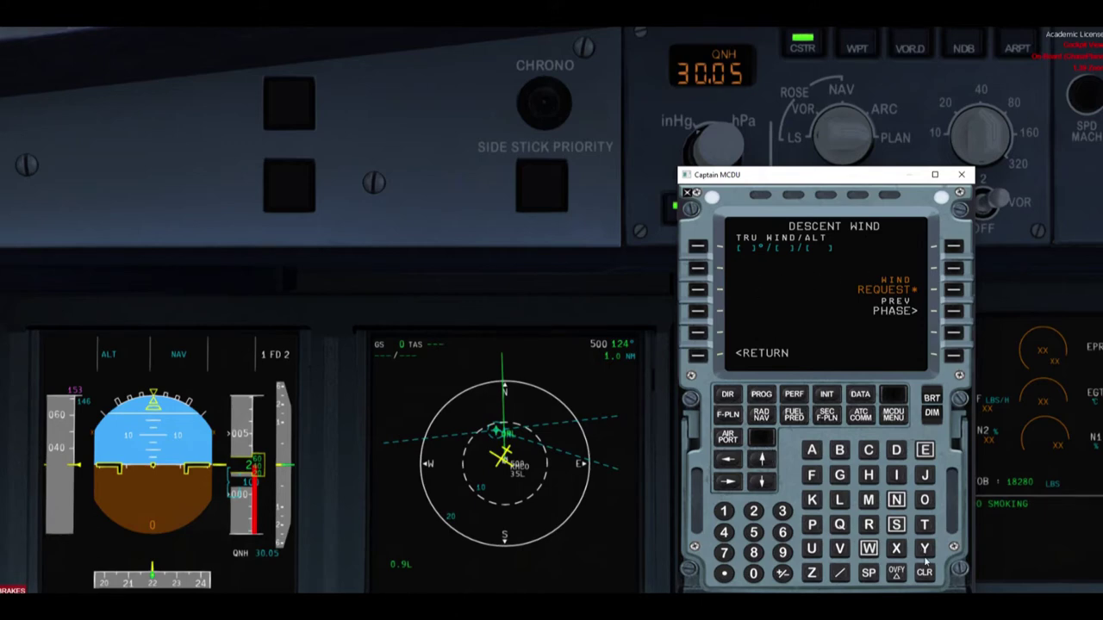
- Add a descent wind entry of 0/0 at FL300
mouse_move(856, 294)
left_mouse_down()
mouse_move(921, 294)
mouse_move(889, 284)
mouse_move(874, 294)
left_mouse_up()
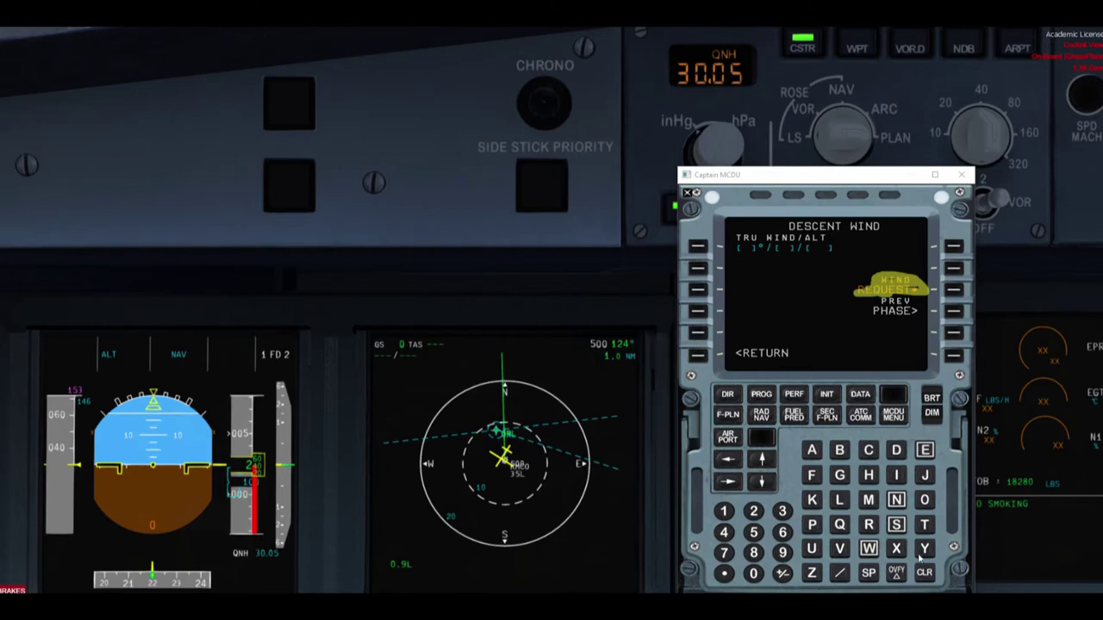
left_click(752, 584)
left_click(751, 575)
left_click(840, 574)
left_click(748, 574)
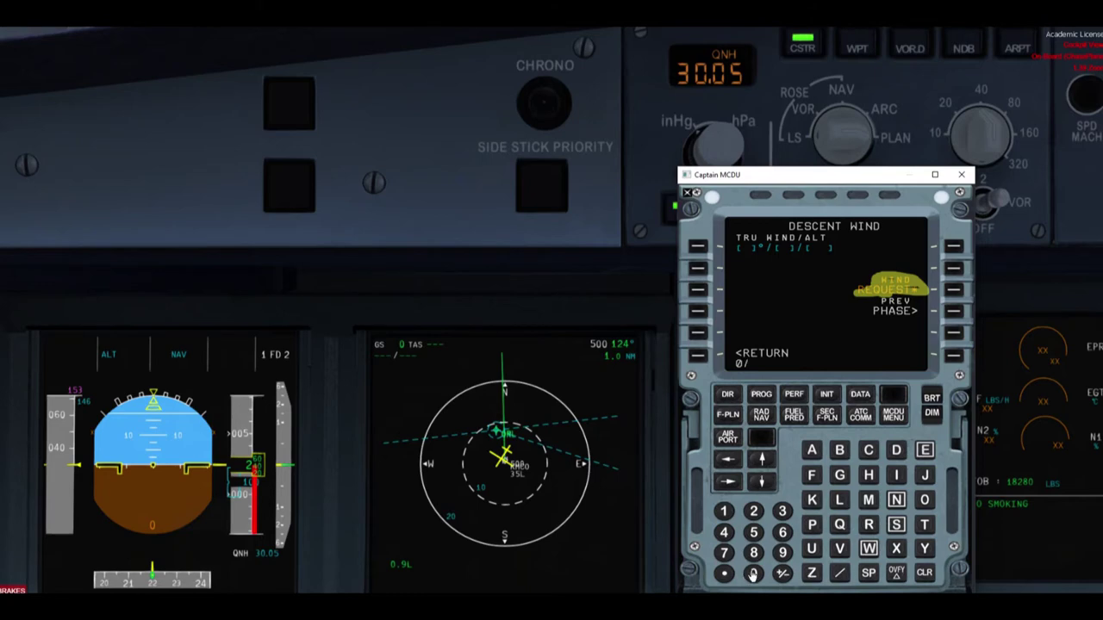
left_click(840, 574)
left_click(781, 512)
left_click(754, 574)
left_click(753, 574)
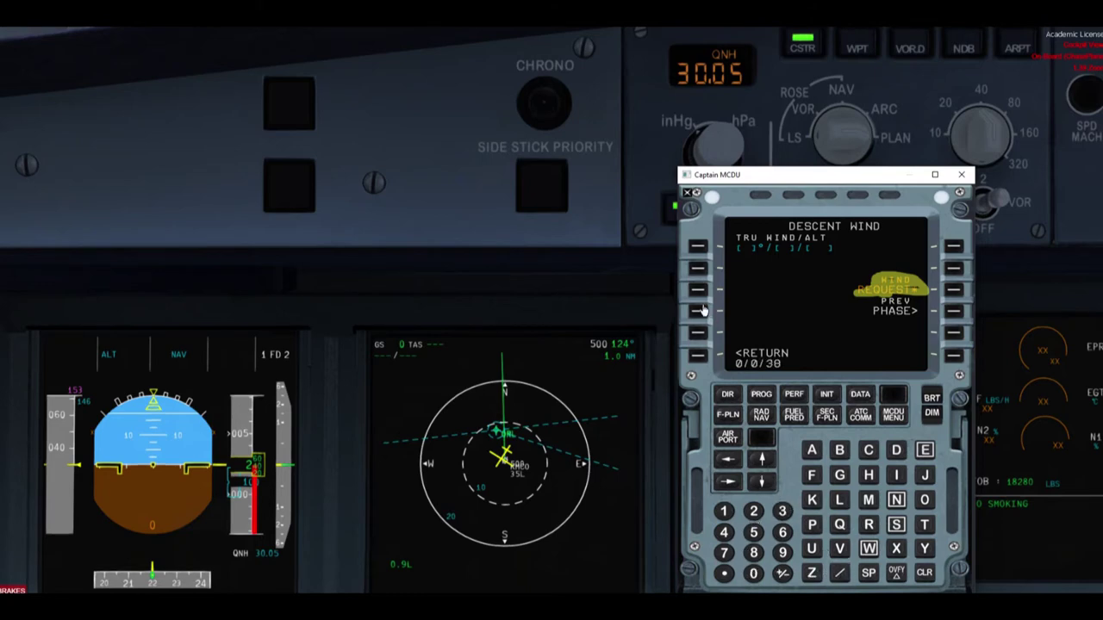
left_click(694, 248)
- Add 0/0 descent wind entries for FL200 and FL100
left_click(753, 574)
left_click(840, 574)
left_click(841, 577)
type("280")
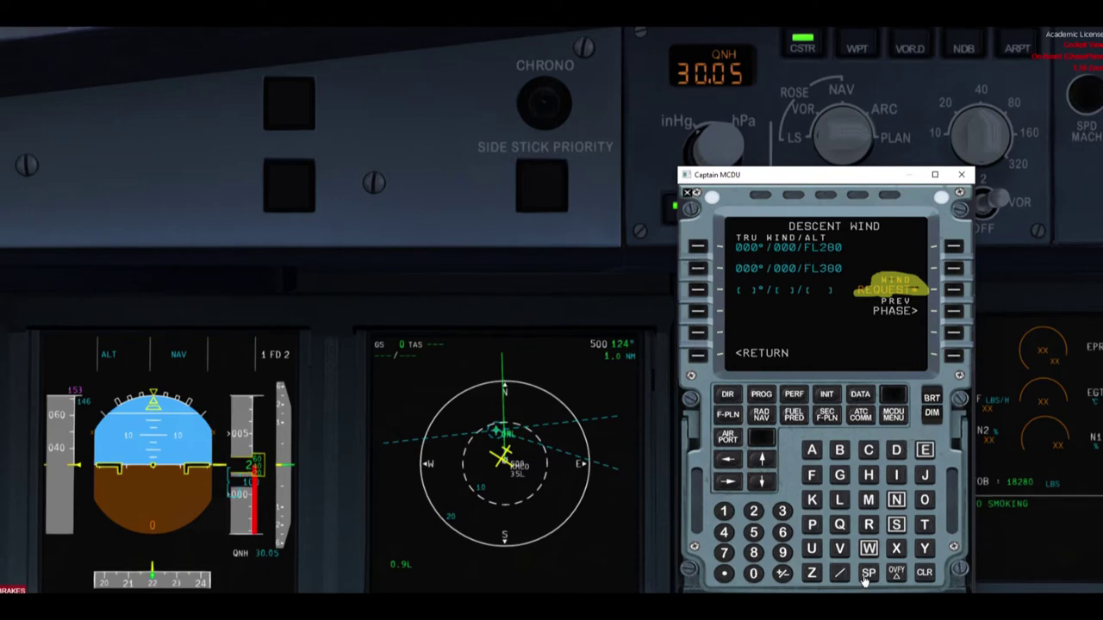
left_click(753, 574)
type("/0/100")
left_click(698, 290)
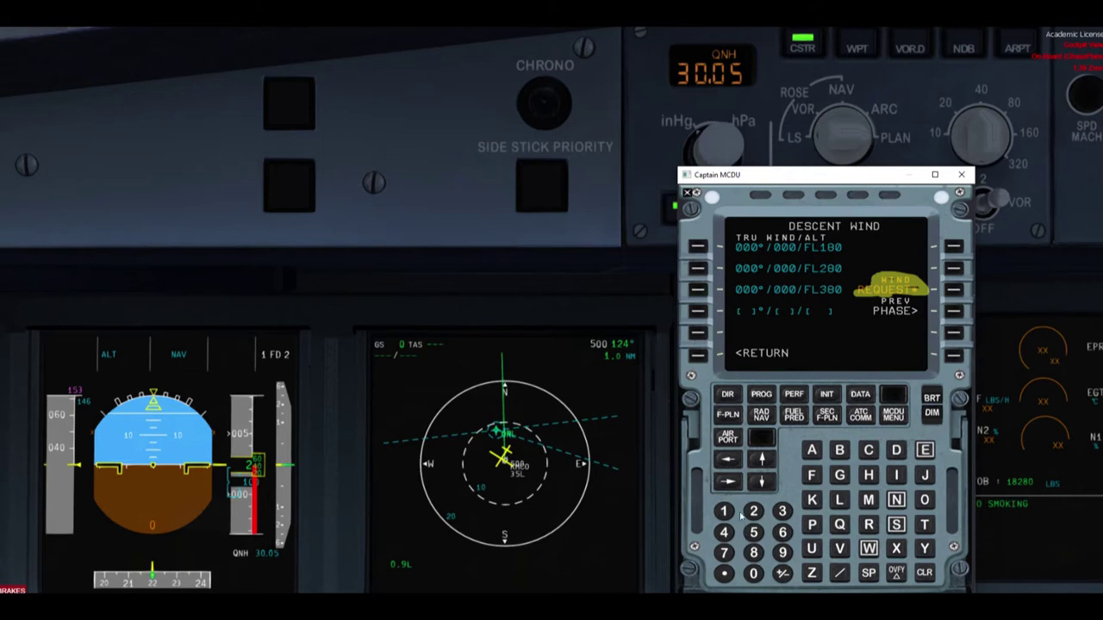
- Add a 0/0 descent wind entry at FL380 and send the wind data request
left_click(759, 577)
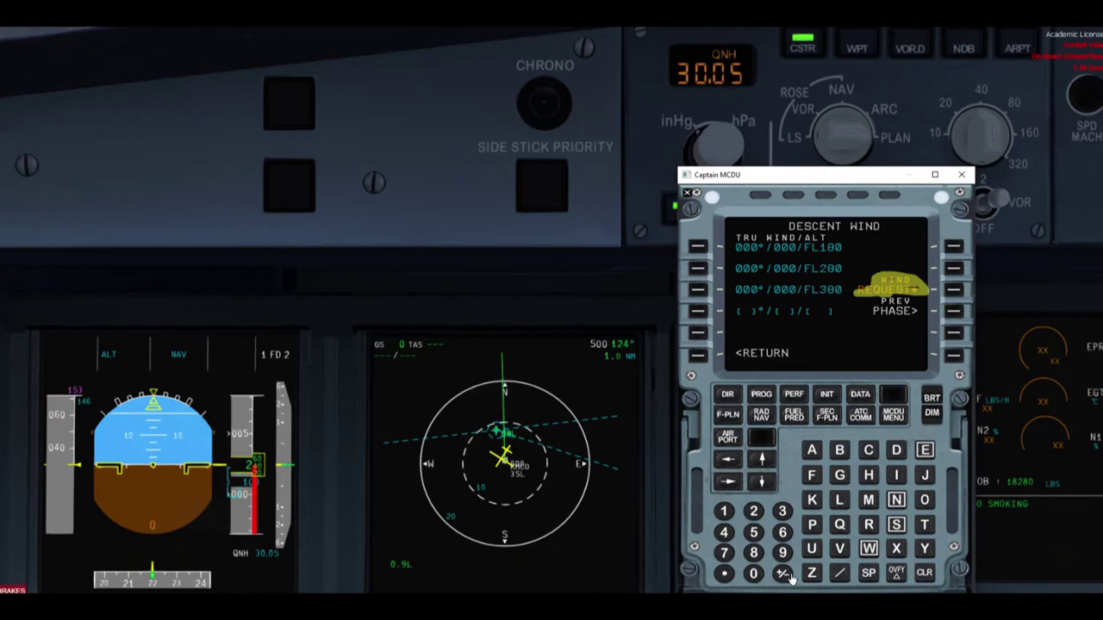
left_click(840, 575)
left_click(753, 575)
left_click(840, 575)
left_click(782, 514)
left_click(699, 312)
mouse_move(751, 315)
left_mouse_down()
mouse_move(744, 298)
mouse_move(849, 321)
mouse_move(832, 299)
mouse_move(802, 314)
left_mouse_up()
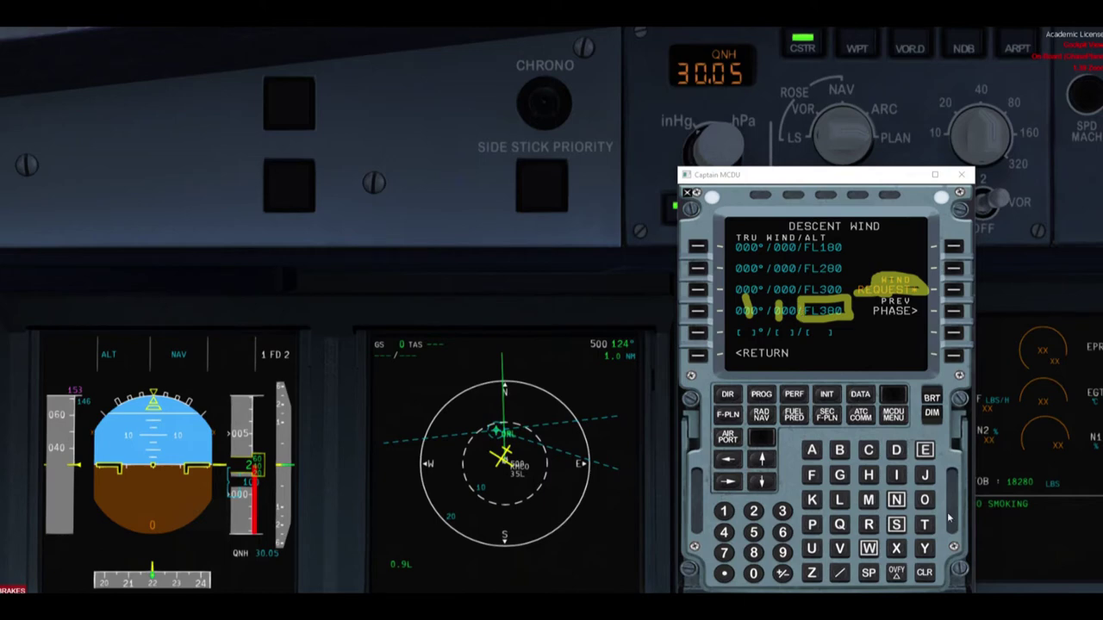
left_click(953, 287)
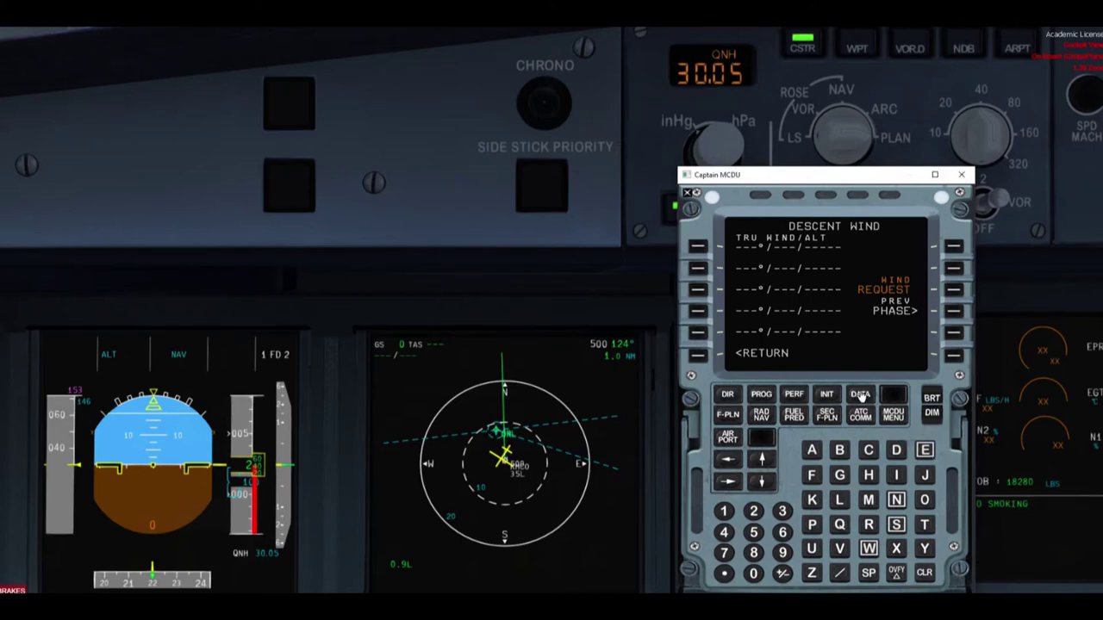
mouse_move(862, 405)
left_mouse_down()
mouse_move(860, 386)
mouse_move(814, 379)
mouse_move(756, 385)
mouse_move(726, 417)
left_mouse_up()
mouse_move(710, 226)
left_mouse_down()
mouse_move(711, 333)
mouse_move(690, 374)
mouse_move(689, 228)
mouse_move(715, 223)
left_mouse_up()
mouse_move(924, 236)
left_mouse_down()
mouse_move(943, 363)
mouse_move(971, 235)
mouse_move(971, 344)
mouse_move(927, 371)
left_mouse_up()
key("Escape")
- Open the secondary flight plan and examine its KMCO35R departure on the navigation display
left_click(826, 417)
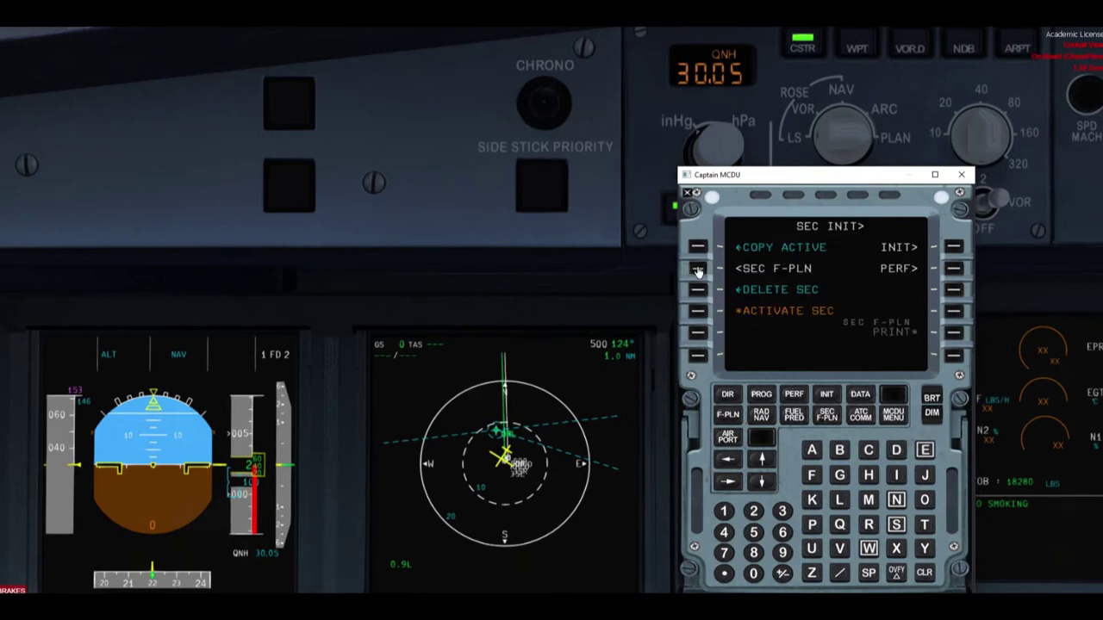
left_click(698, 270)
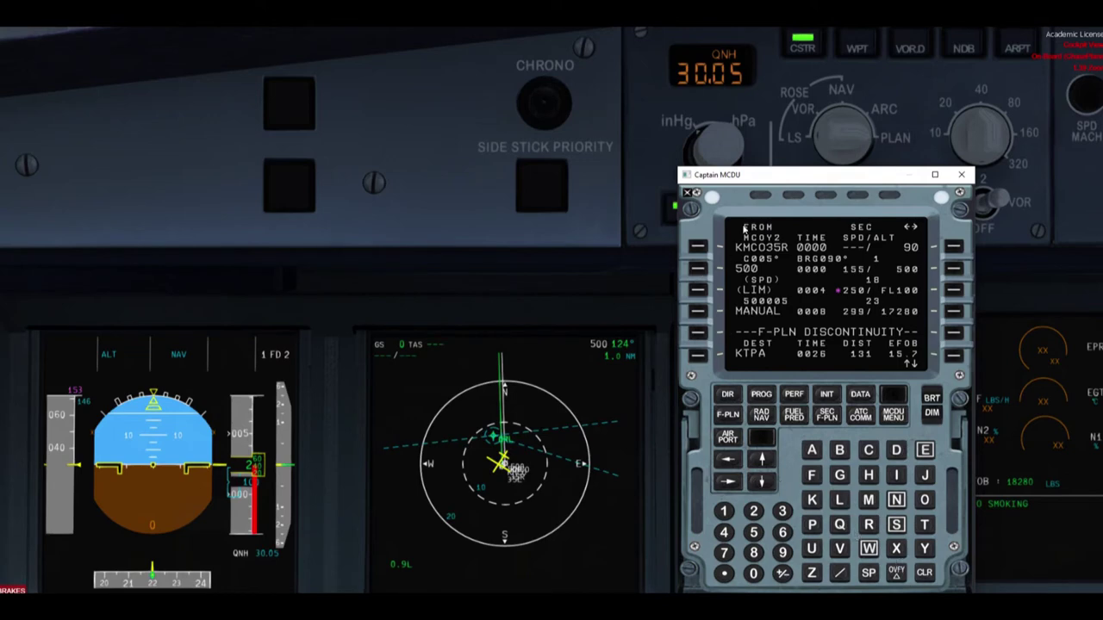
left_click(965, 130)
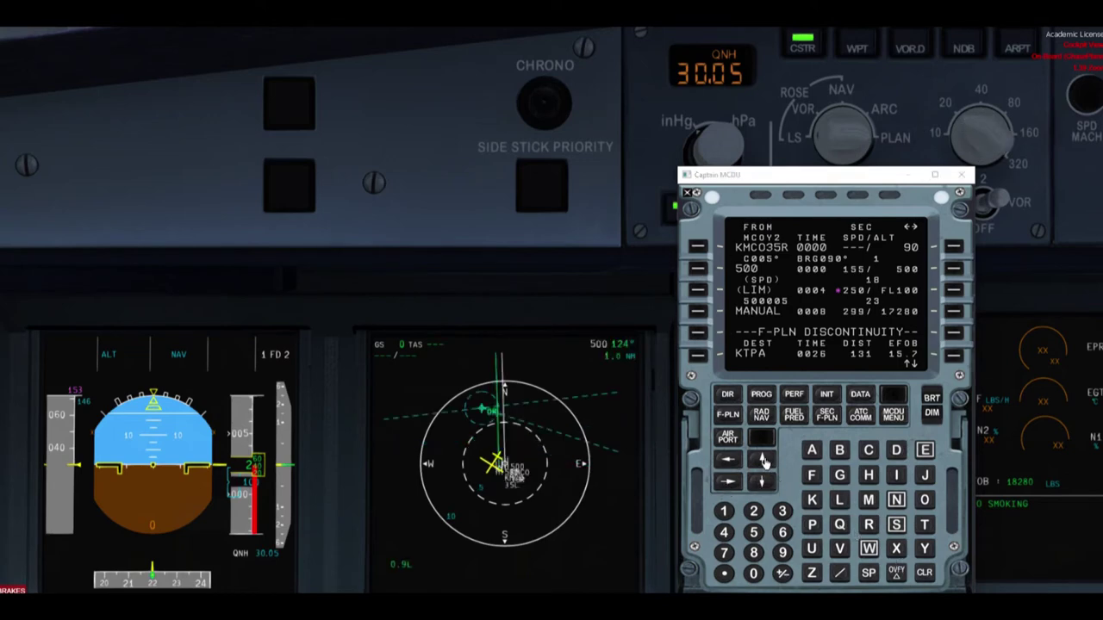
left_click(973, 125)
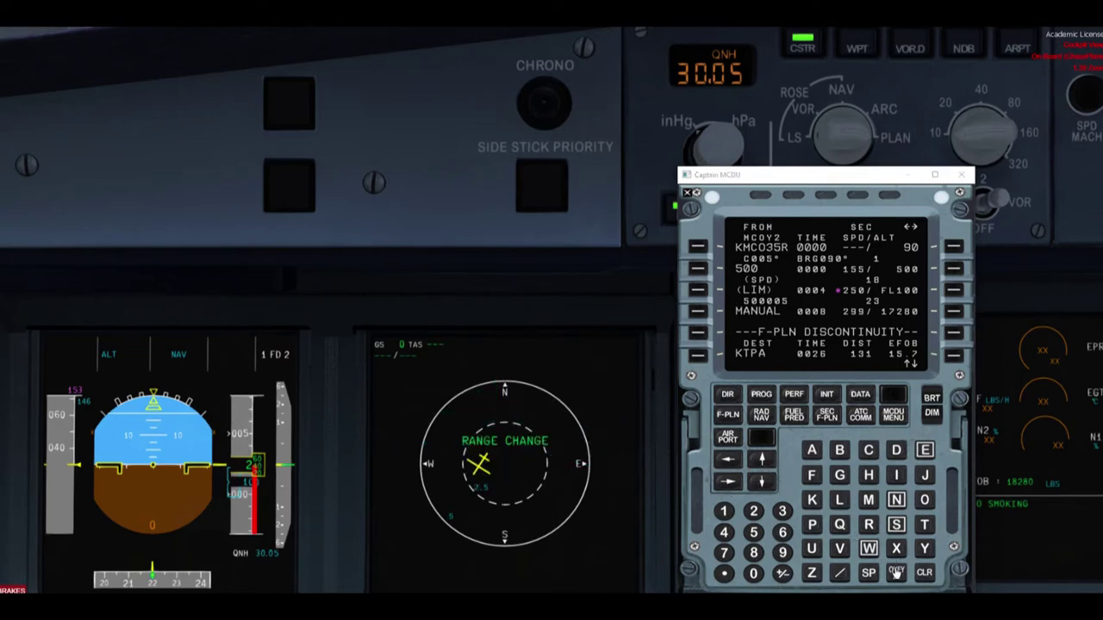
left_click_drag(730, 248, 784, 249)
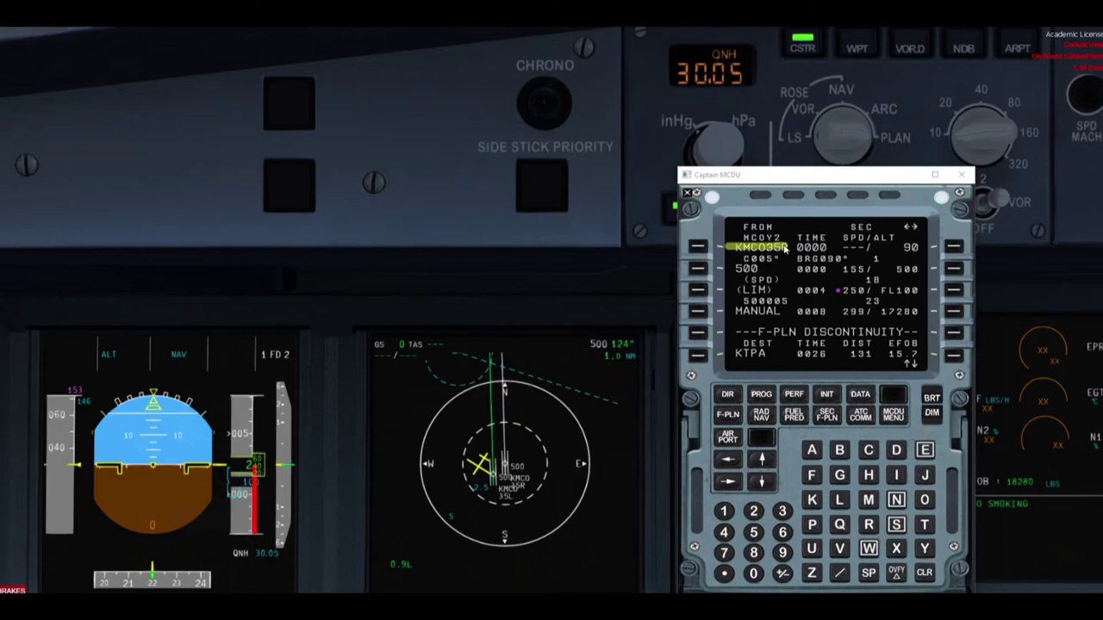
- Review the secondary flight plan from the departure past GUANO to its end at KTPA
left_click(759, 459)
left_click(759, 461)
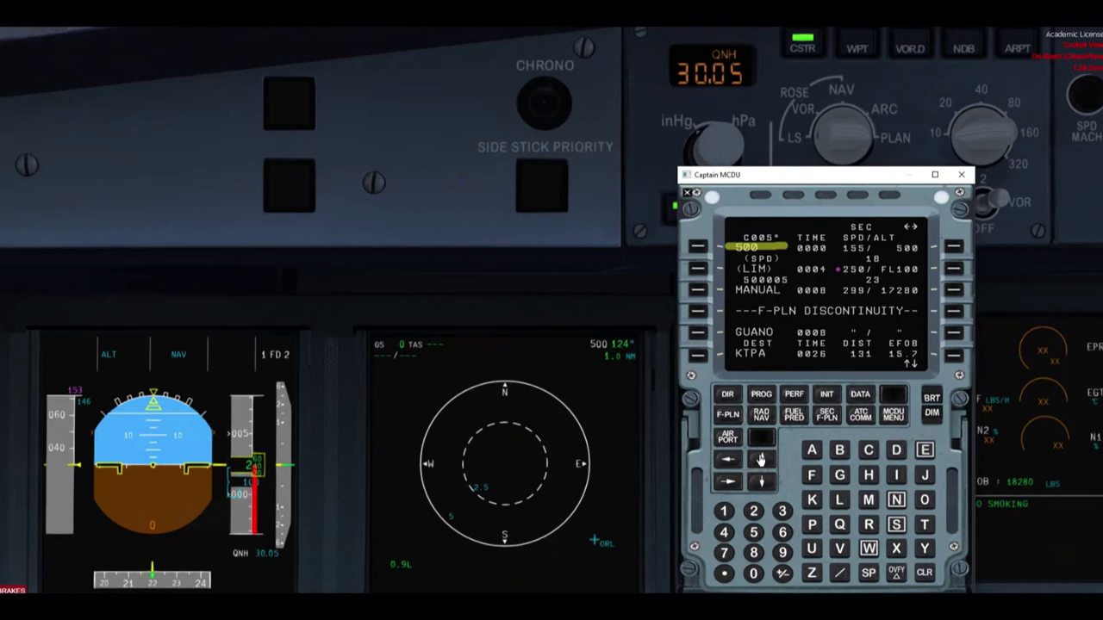
left_click(760, 461)
left_click(760, 461)
left_click(760, 461)
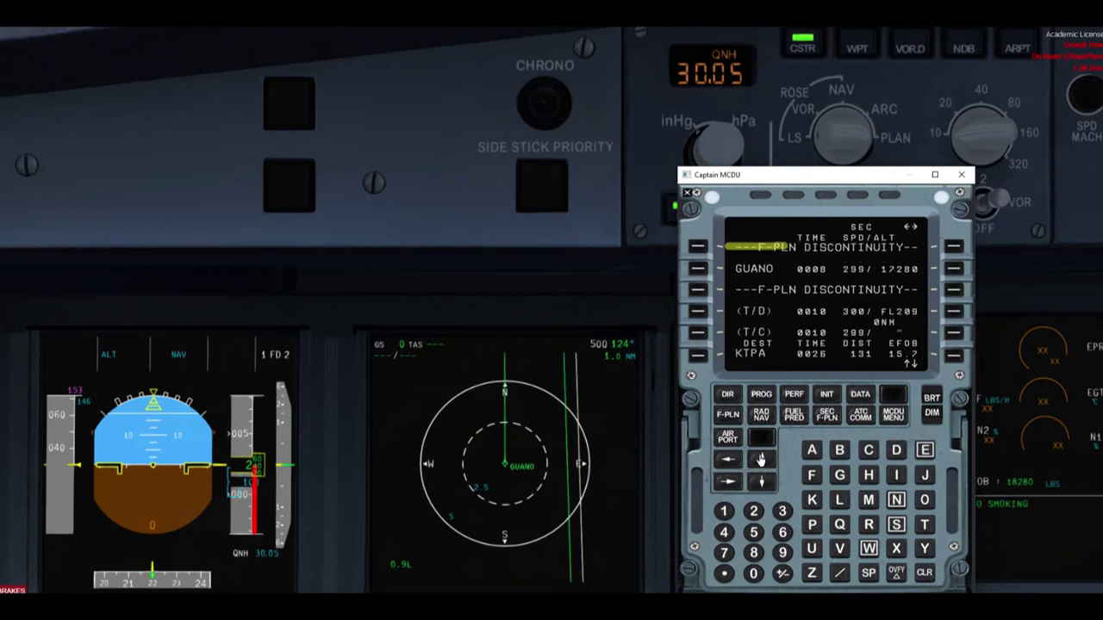
right_click(989, 151)
right_click(989, 150)
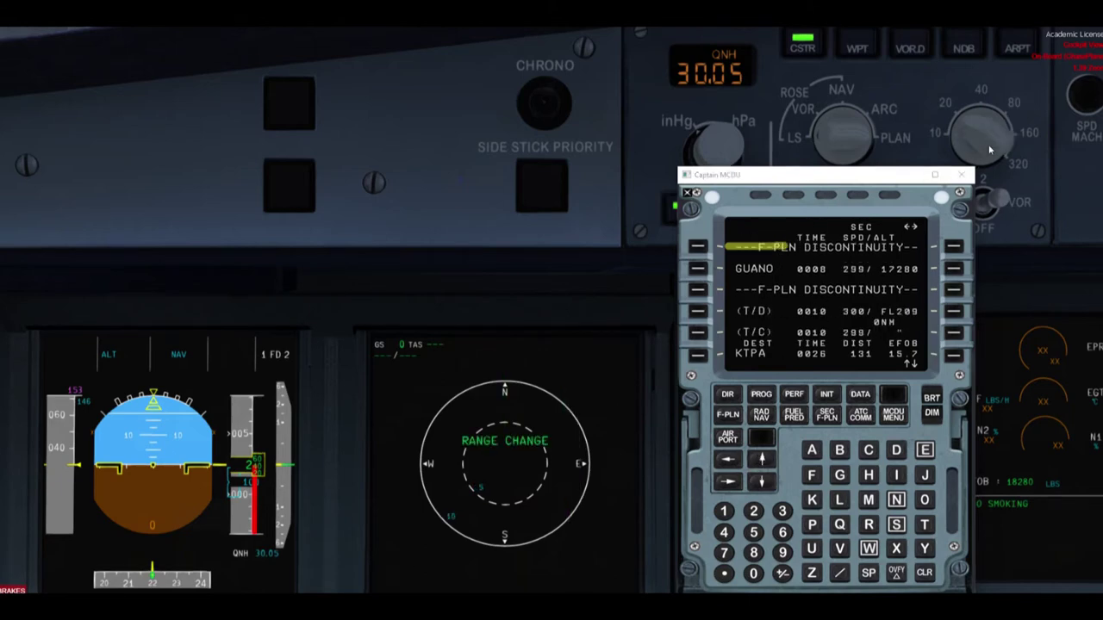
left_click(762, 463)
left_click(762, 463)
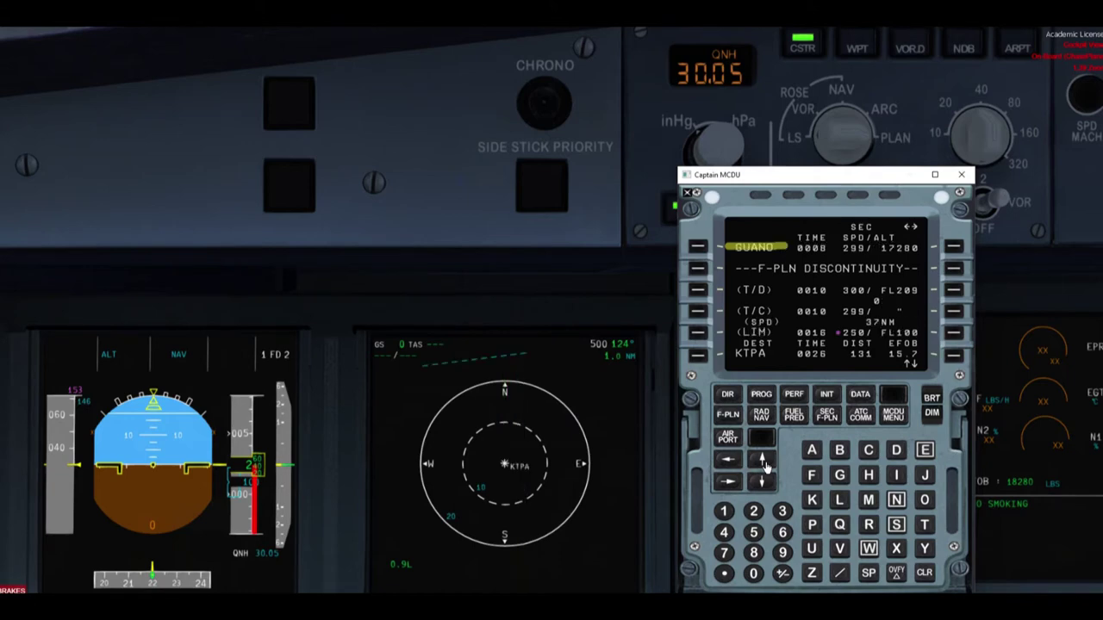
left_click(762, 463)
left_click(762, 463)
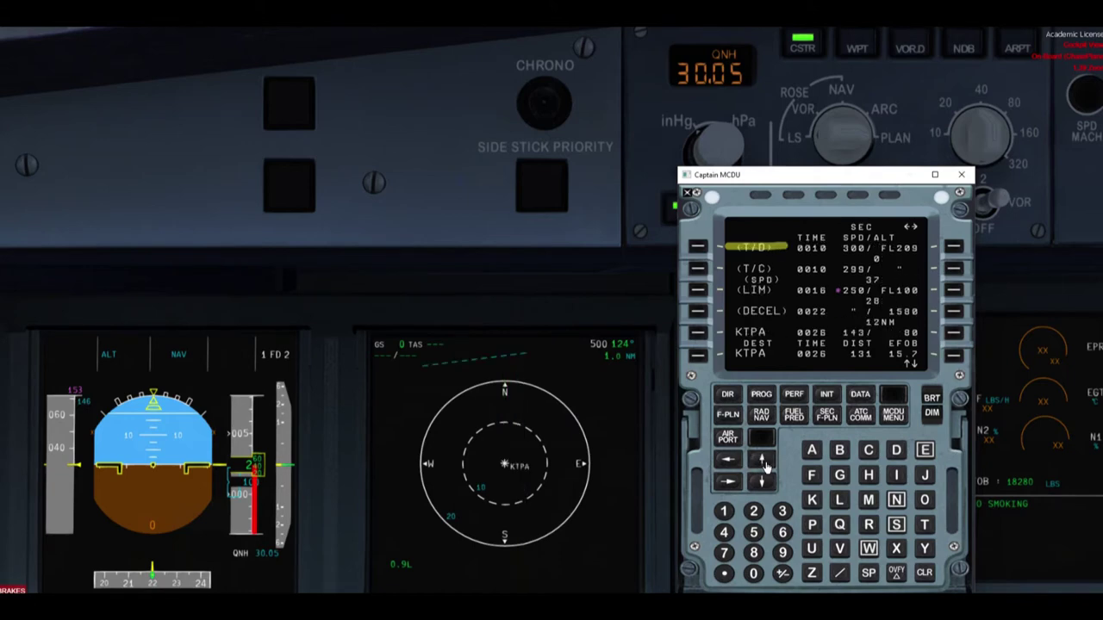
left_click(762, 463)
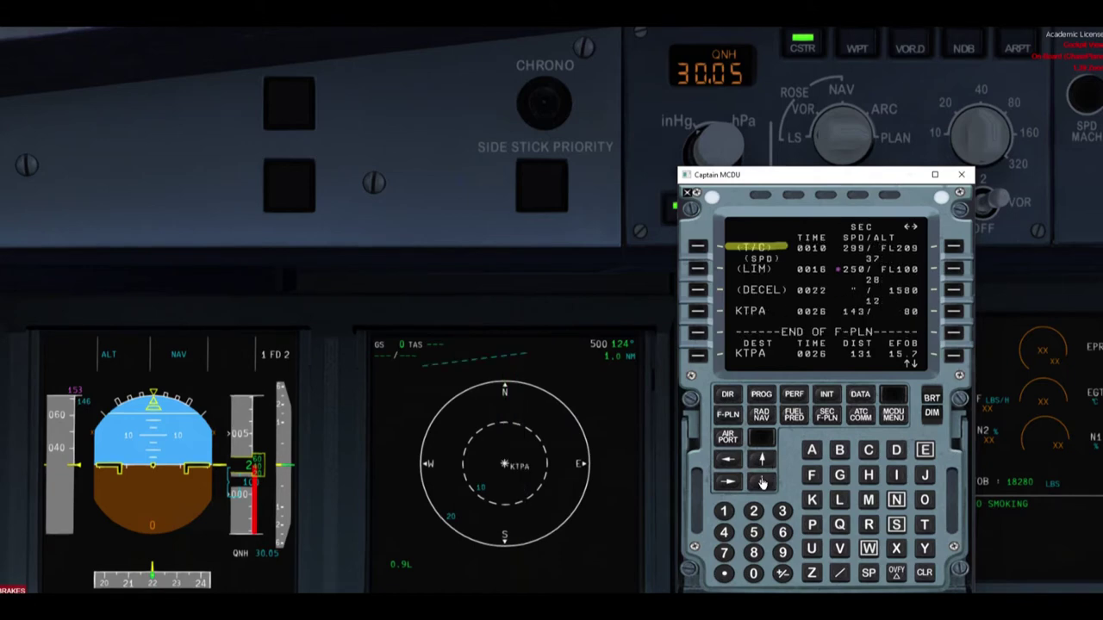
- Copy the active flight plan into the secondary flight plan and open the copied plan
left_click(762, 485)
left_click(762, 486)
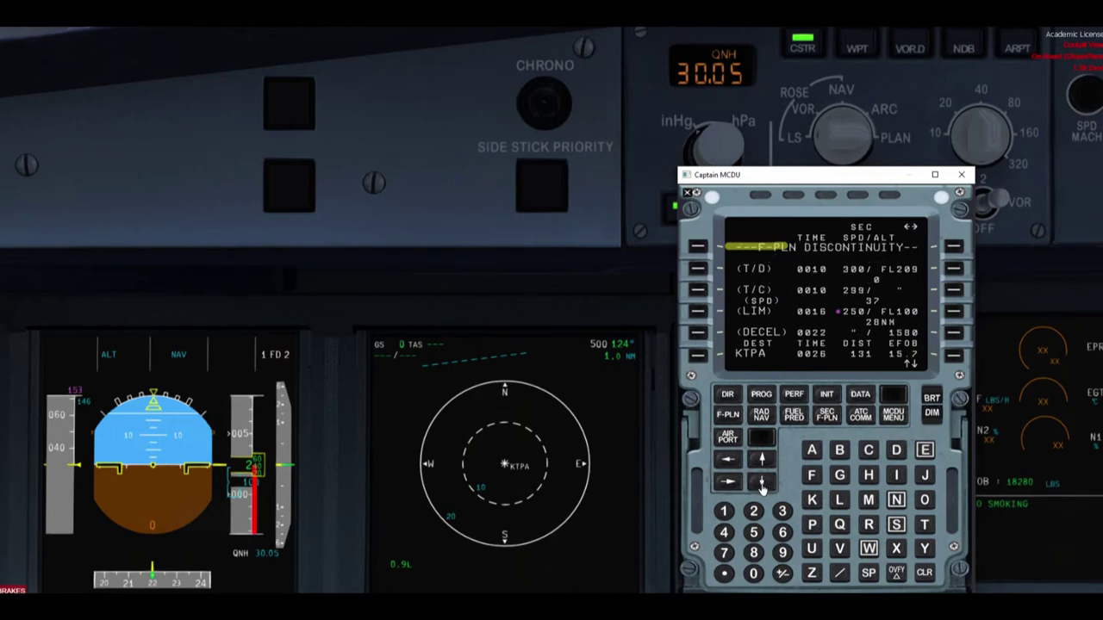
left_click(762, 485)
left_click(761, 484)
left_click(761, 485)
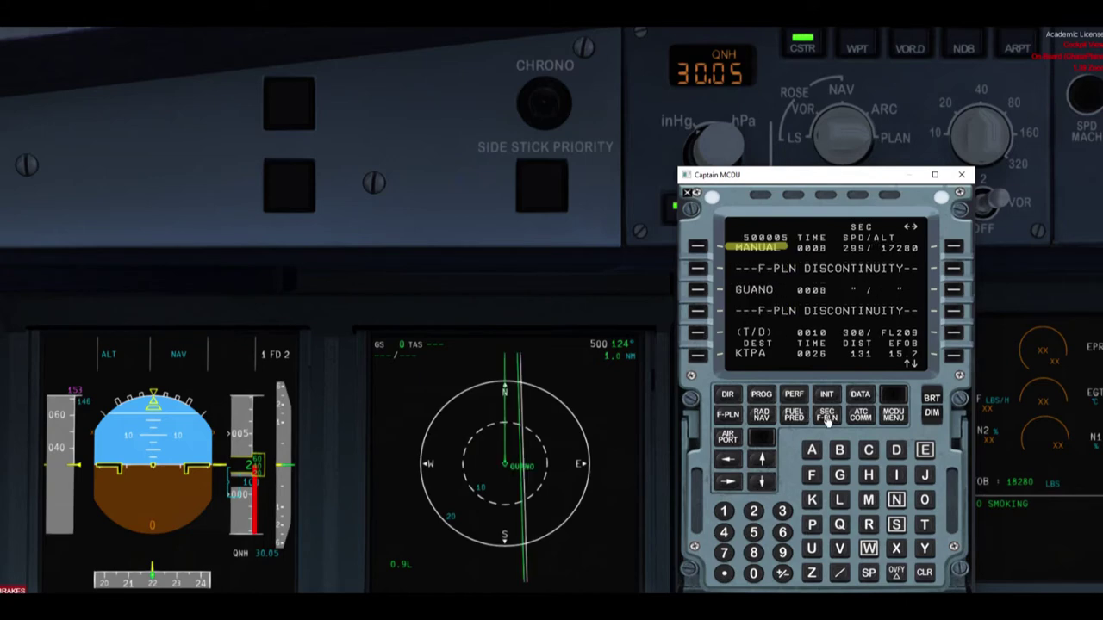
left_click(827, 418)
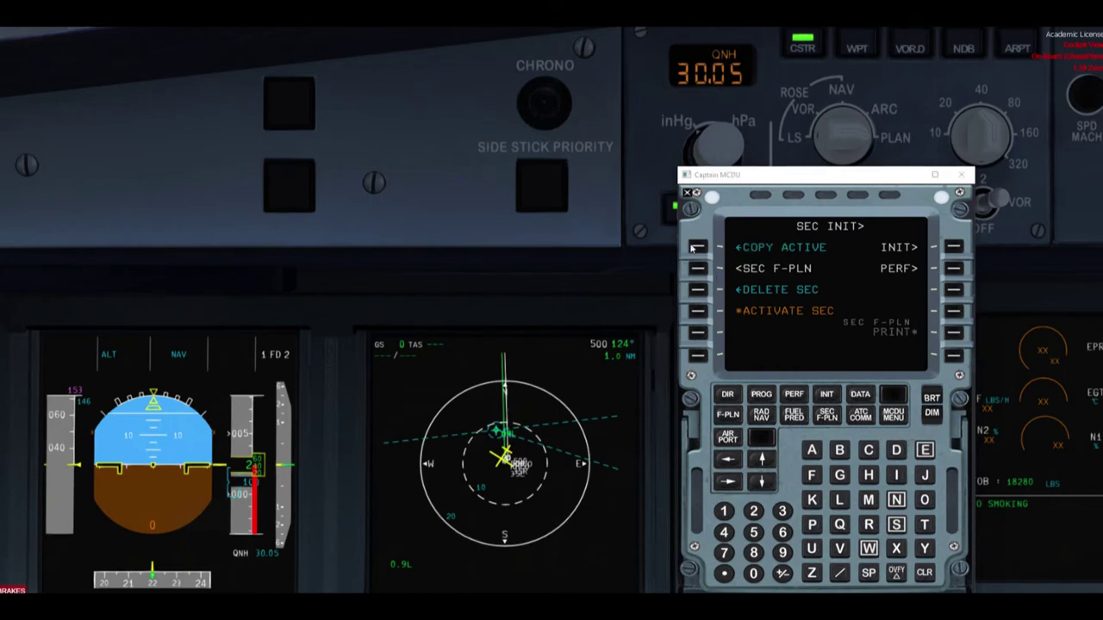
left_click(702, 250)
left_click(700, 249)
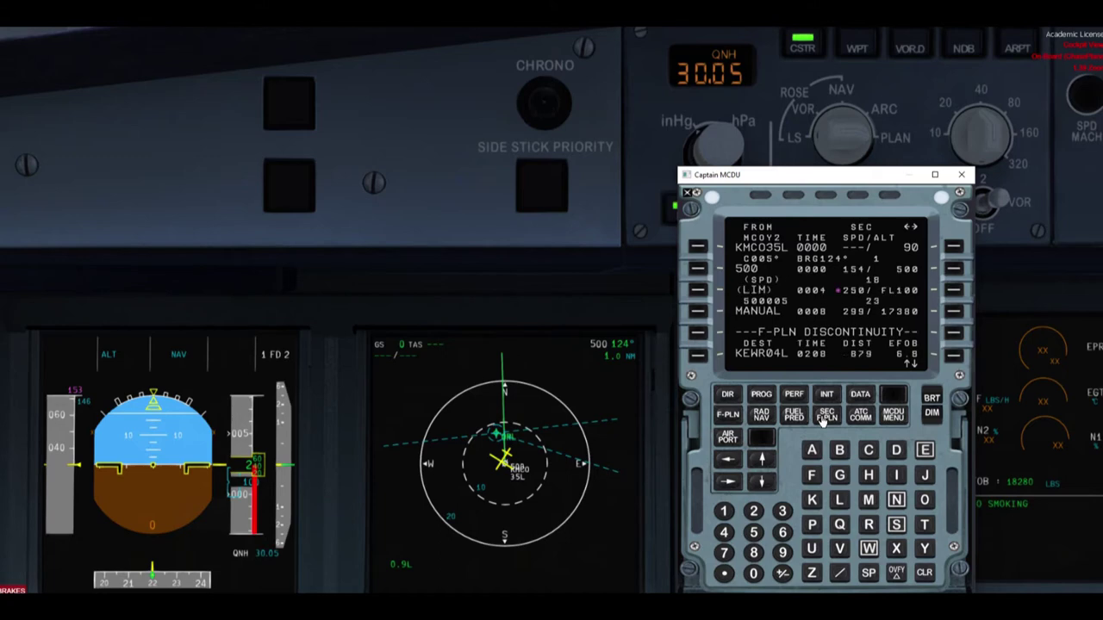
- Go to GUANO in the secondary flight plan and show nearby waypoints on the navigation display
left_click(772, 466)
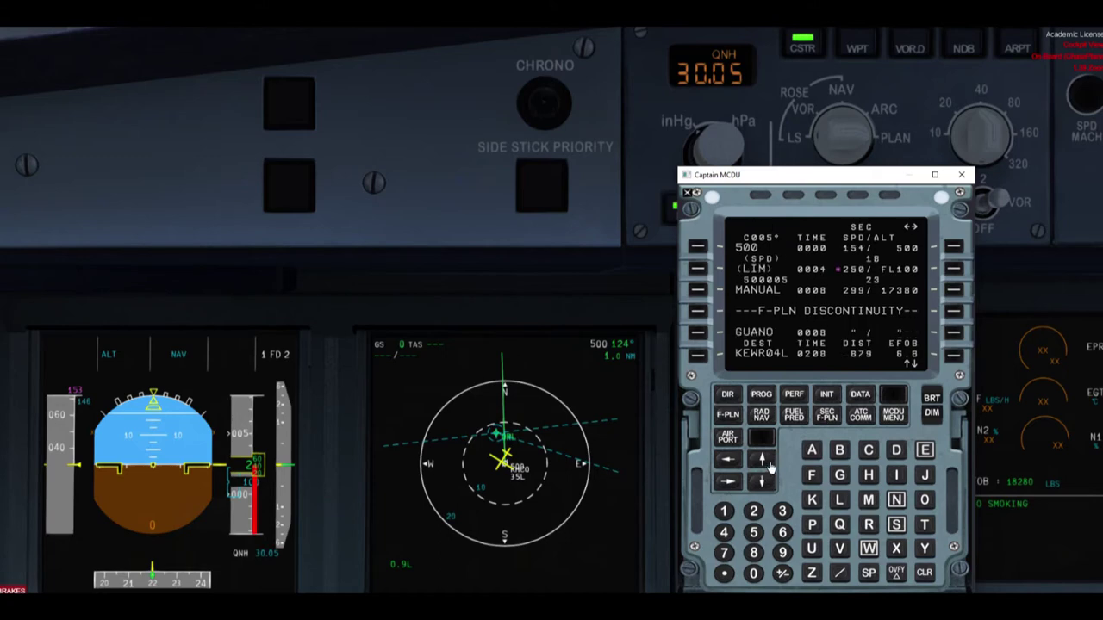
left_click(772, 467)
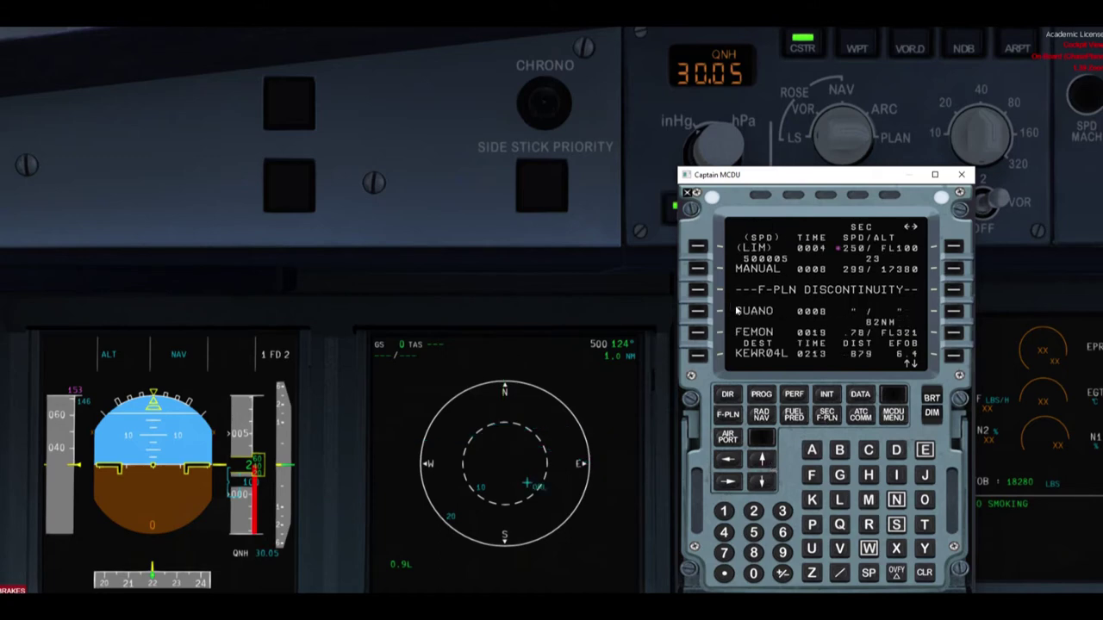
left_click(760, 464)
left_click(858, 48)
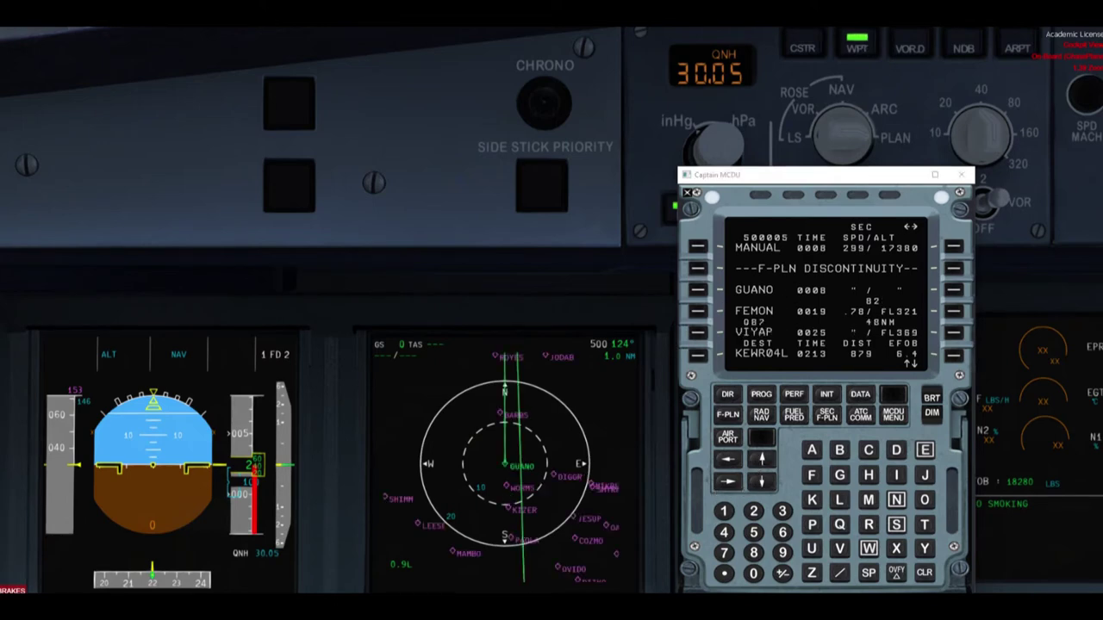
- Insert waypoint WORMS ahead of GUANO in the secondary flight plan
left_click(868, 552)
left_click(923, 506)
left_click(871, 528)
left_click(868, 503)
left_click(896, 525)
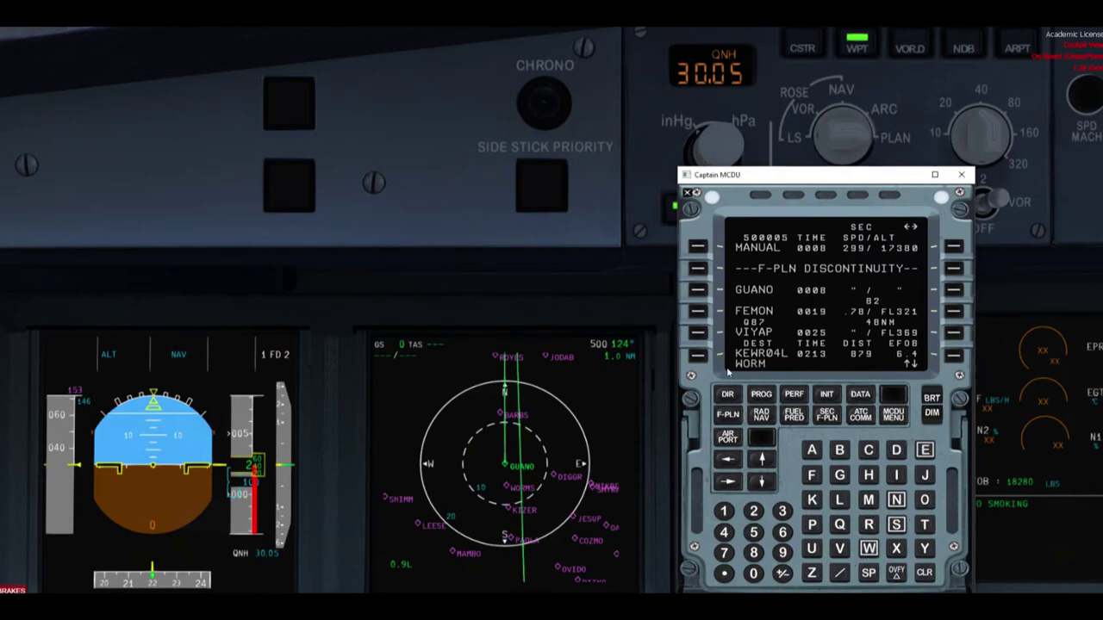
left_click(691, 298)
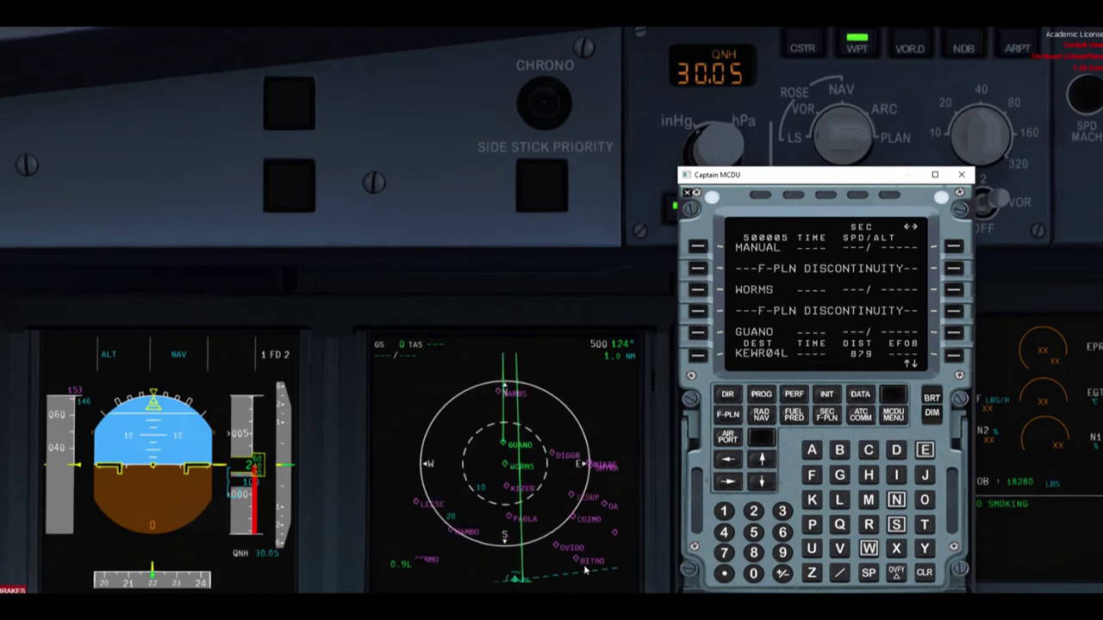
- Insert waypoint OVIDO directly after WORMS in the secondary flight plan and check the resulting leg sequence
left_click(924, 500)
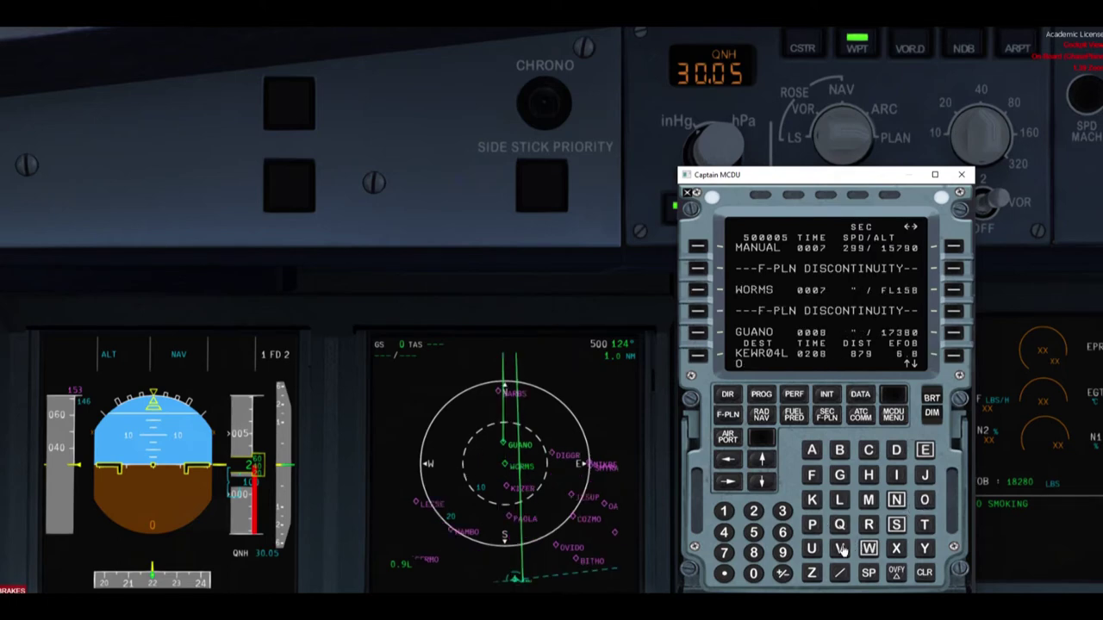
left_click(839, 548)
left_click(896, 475)
left_click(896, 450)
left_click(924, 500)
left_click(698, 317)
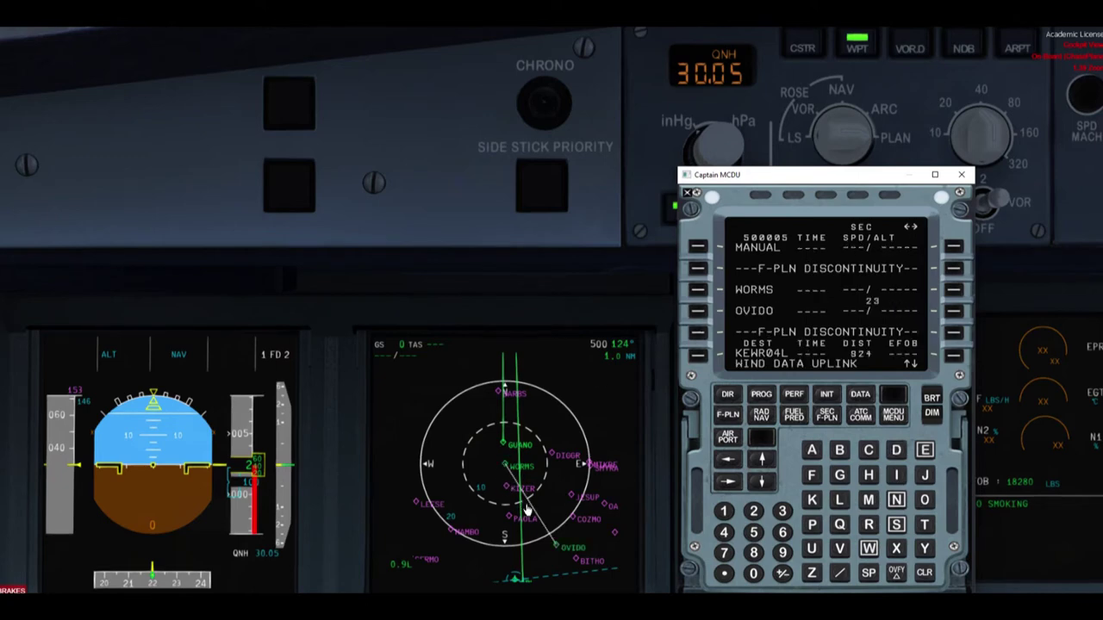
left_click(762, 465)
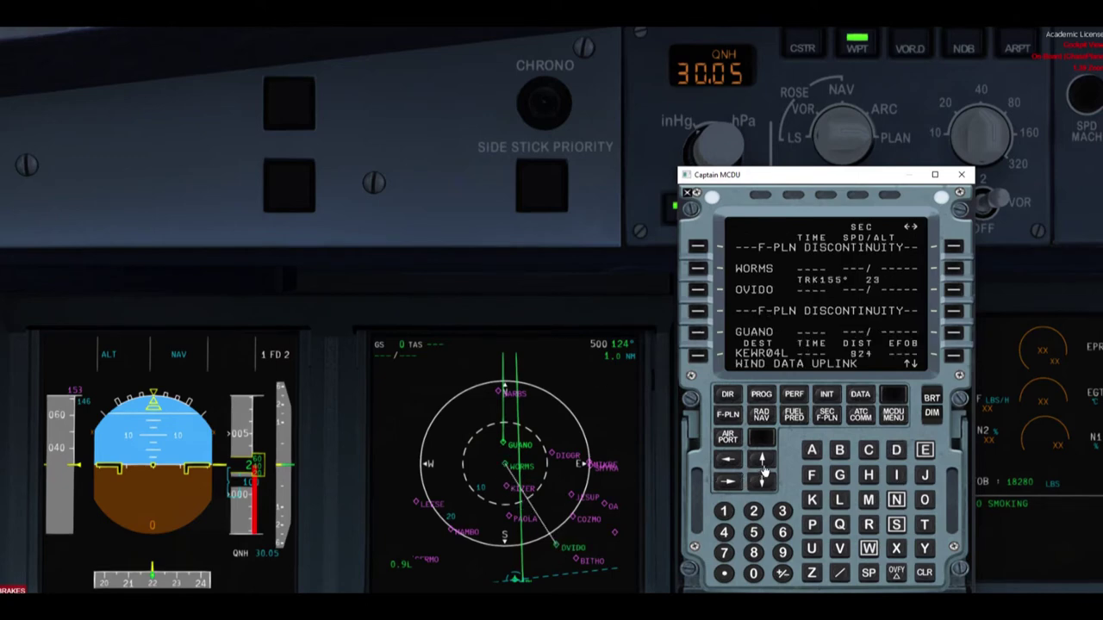
left_click(762, 465)
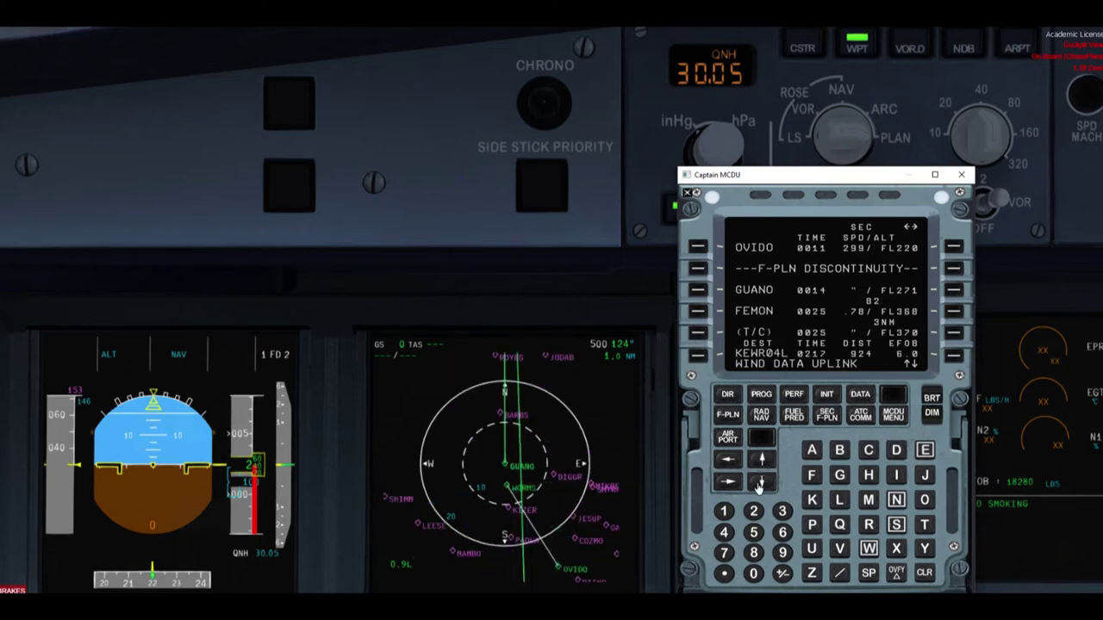
- Insert waypoint SABOT directly after OVIDO in the secondary flight plan
left_click(759, 484)
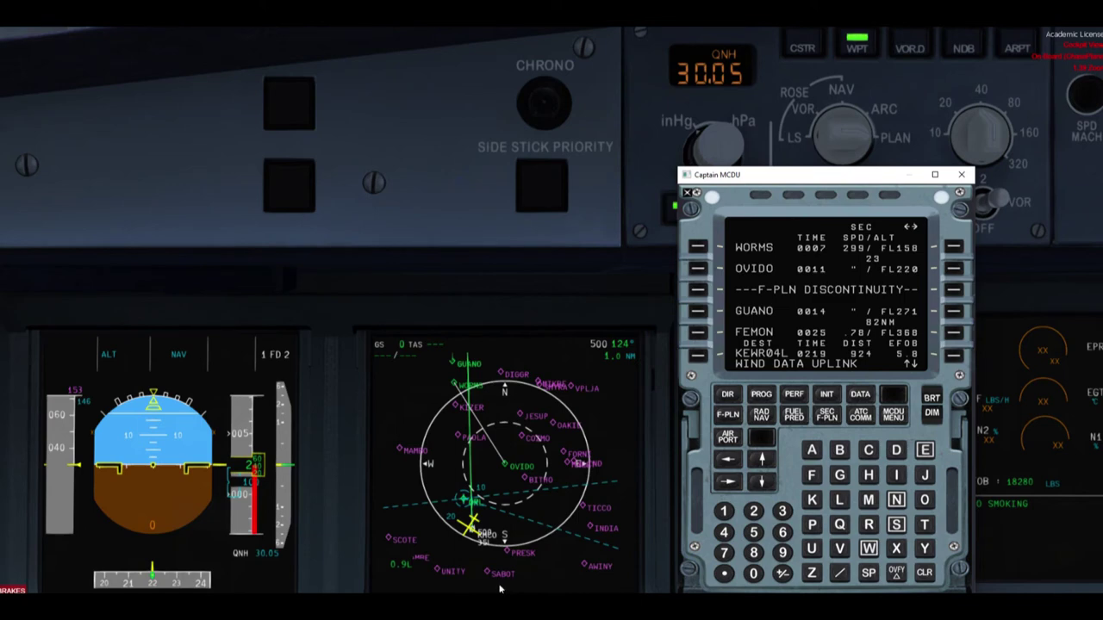
left_click(896, 525)
left_click(812, 451)
left_click(839, 451)
left_click(924, 500)
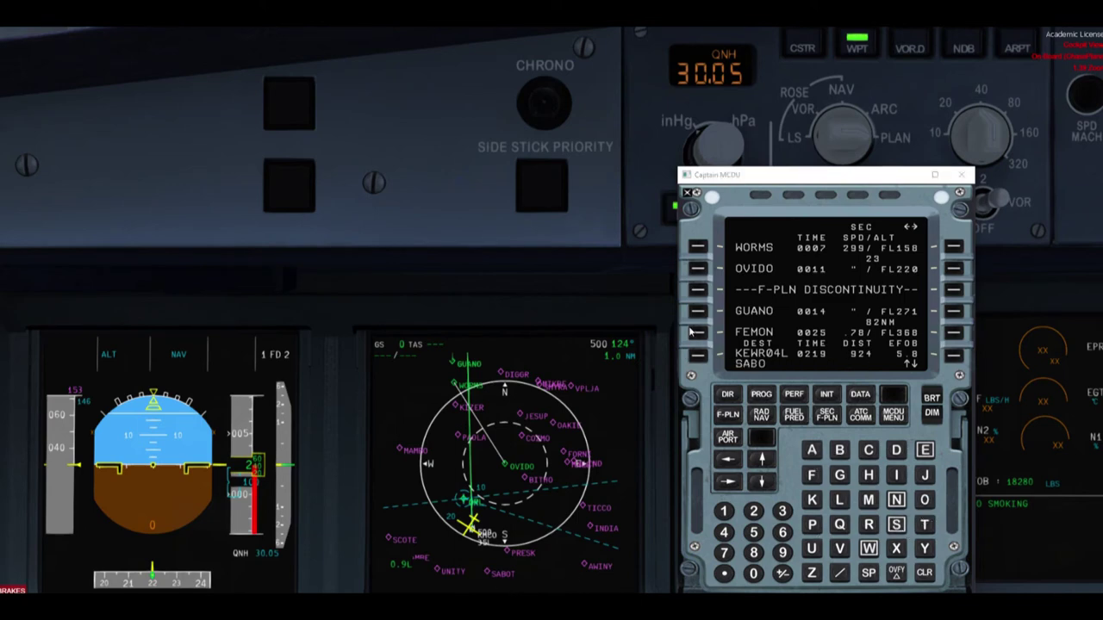
left_click(924, 525)
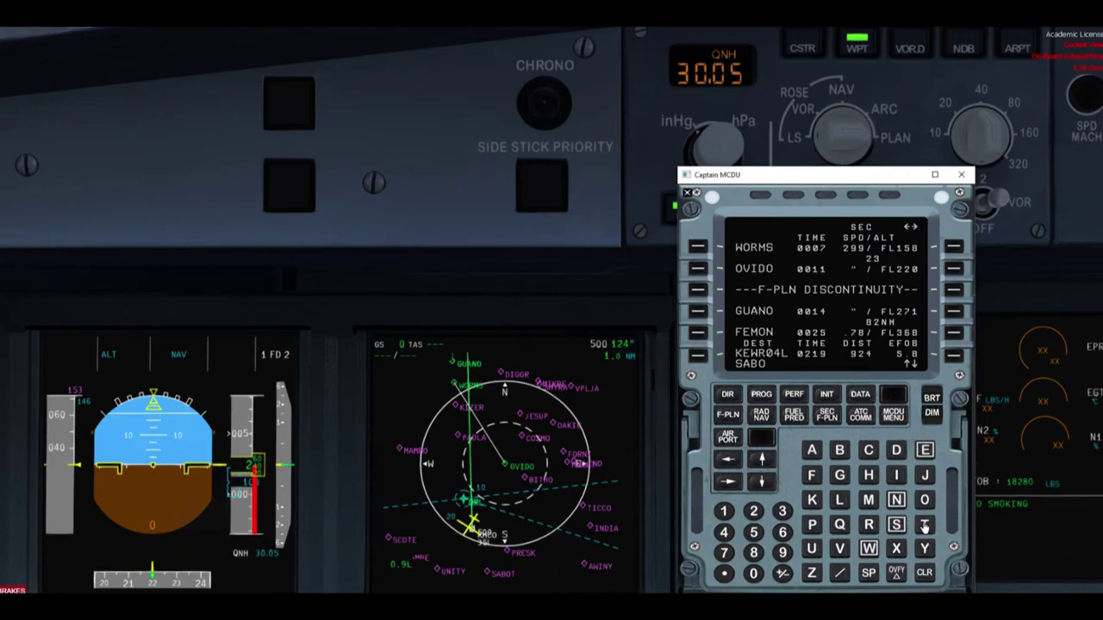
left_click(696, 293)
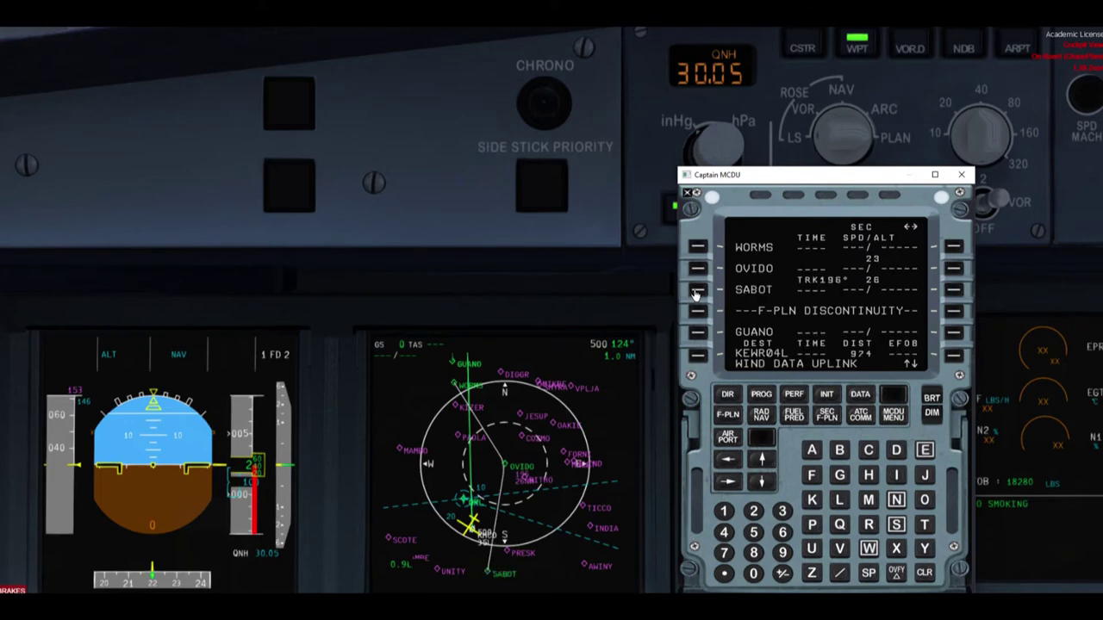
- Set KMCO as the new destination from SABOT in the secondary flight plan and clear the scratchpad
left_click(696, 293)
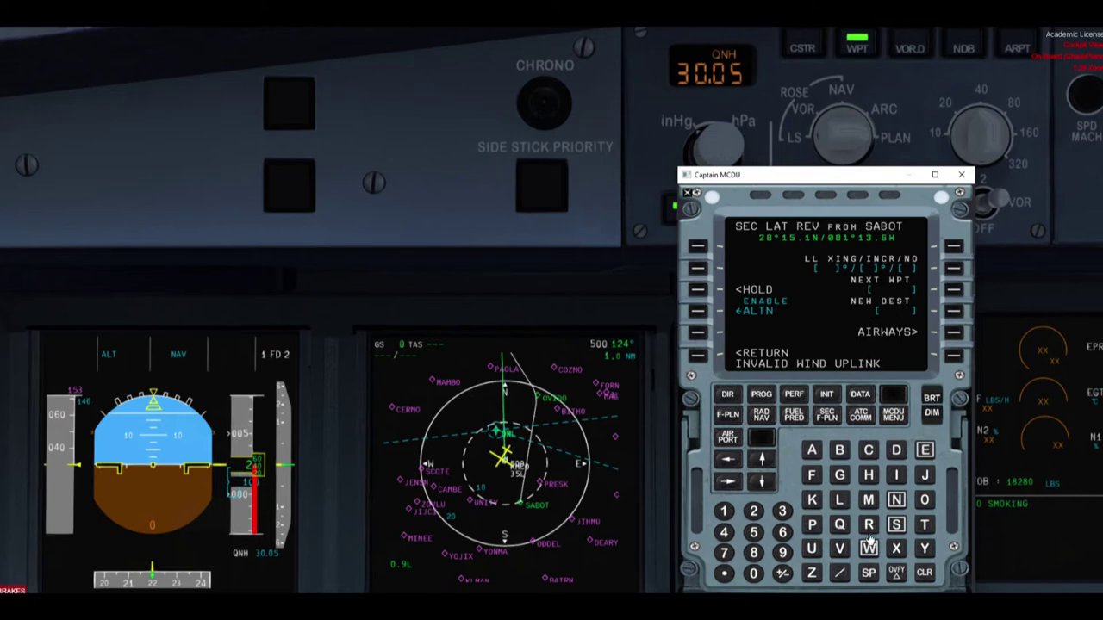
left_click(811, 502)
left_click(869, 501)
left_click(868, 452)
left_click(924, 500)
left_click(952, 312)
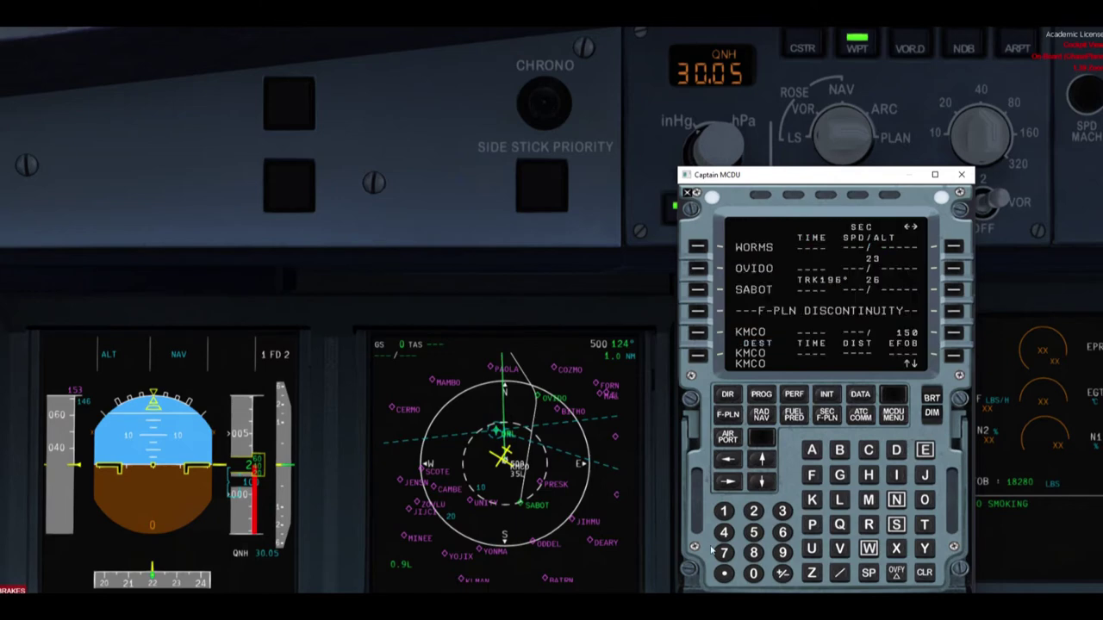
left_click(925, 574)
- Review the approaches available for the secondary plan's KMCO arrival and select ILS36R
left_click(760, 462)
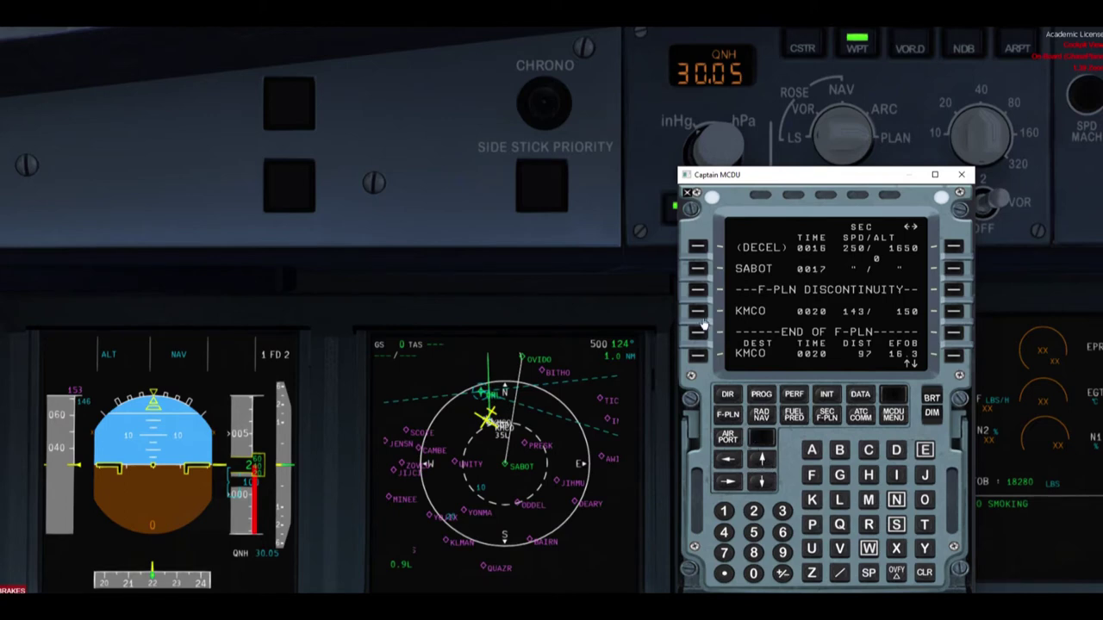
left_click(699, 355)
left_click(955, 246)
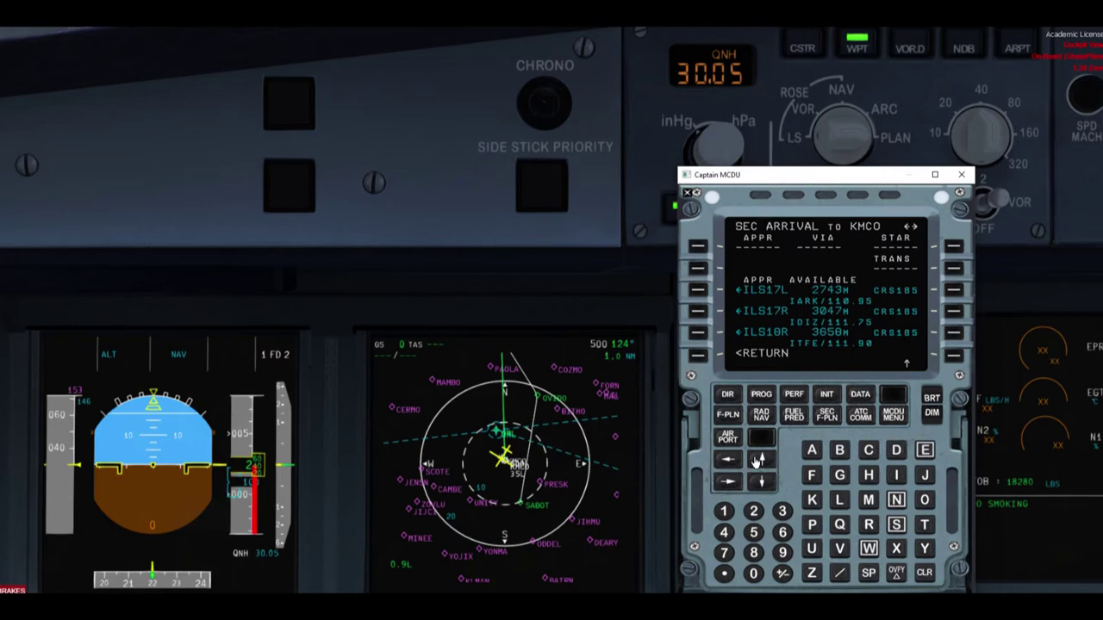
left_click(1011, 561)
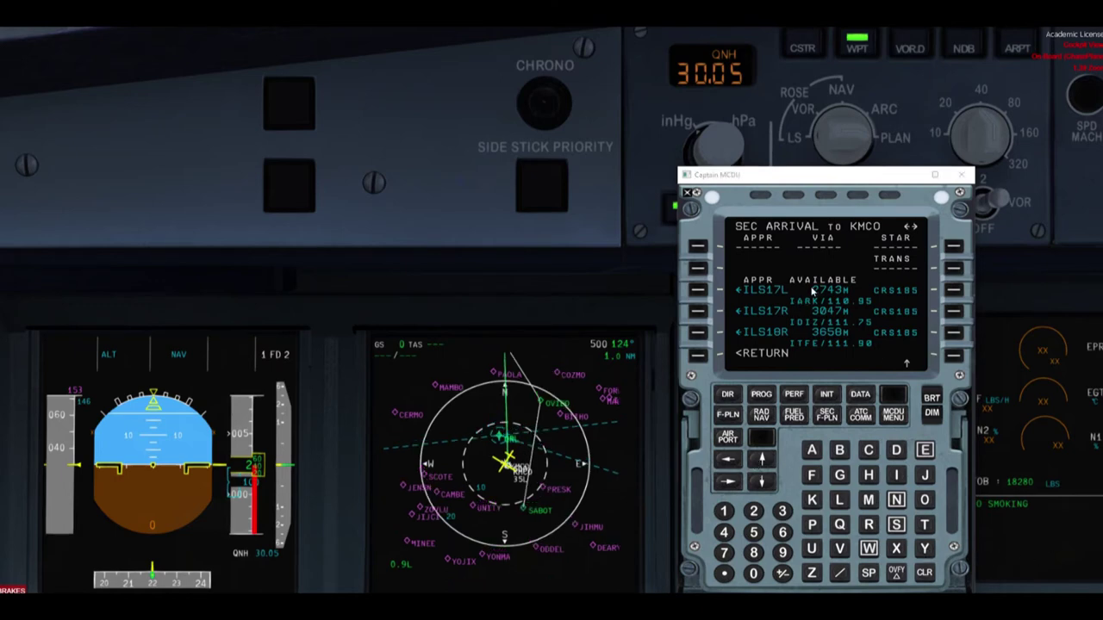
mouse_move(812, 292)
left_mouse_down()
mouse_move(850, 294)
mouse_move(827, 338)
left_mouse_up()
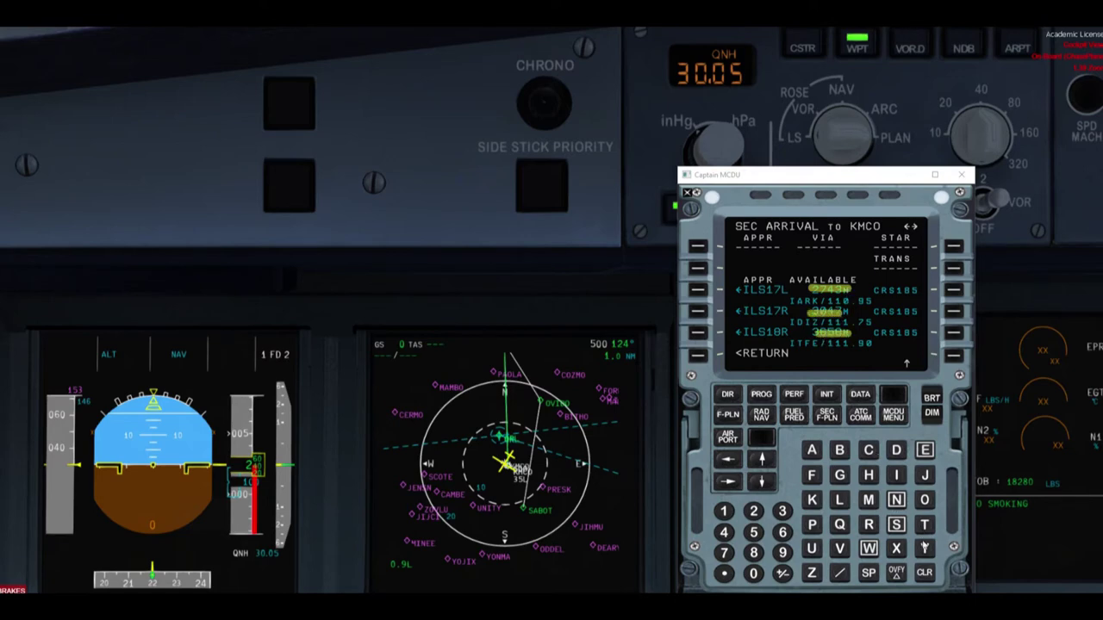
left_click(760, 459)
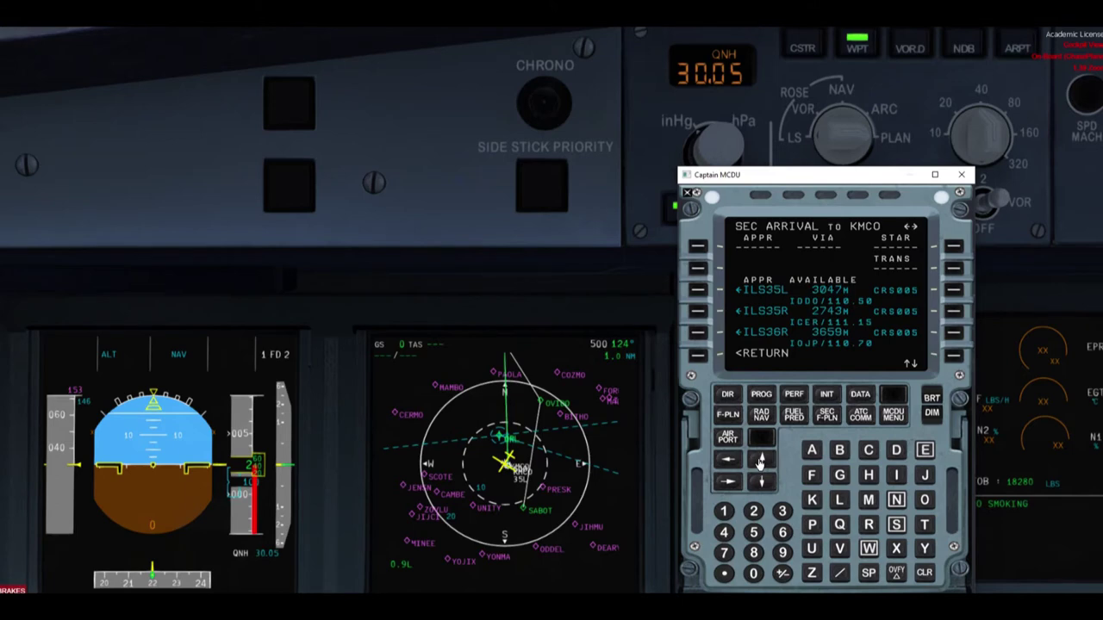
left_click(760, 462)
left_click(760, 486)
left_click_drag(738, 335, 927, 340)
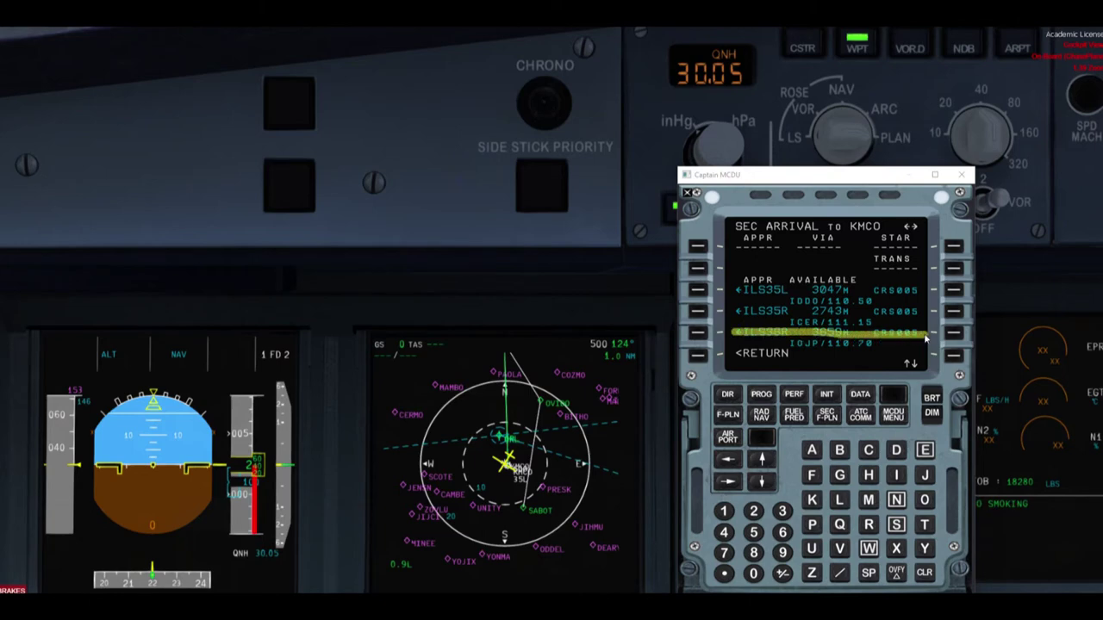
left_click(699, 334)
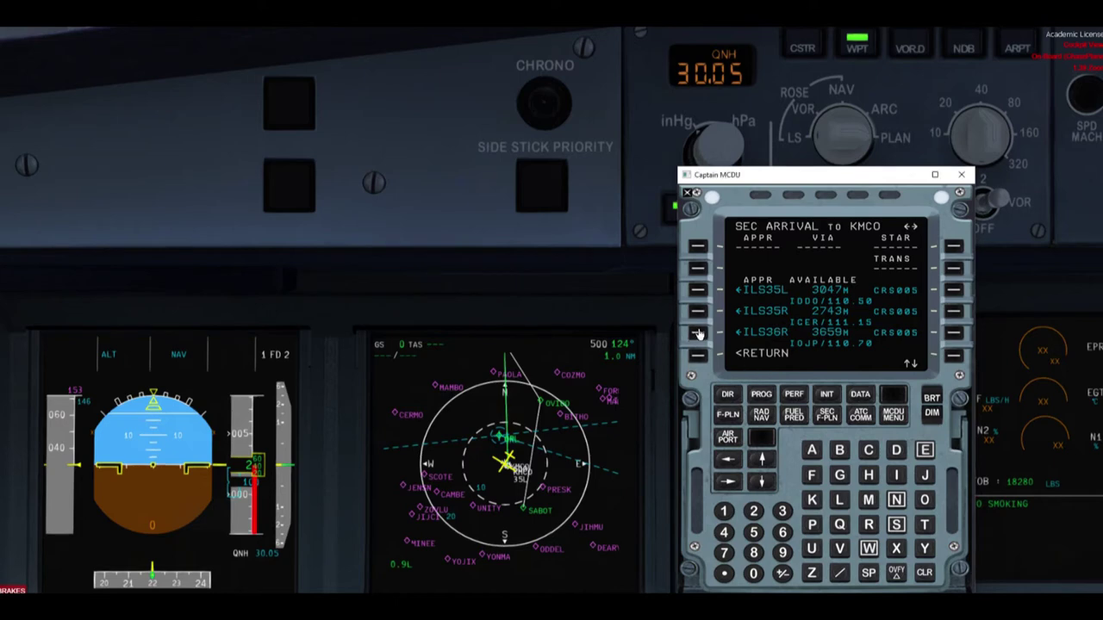
left_click(698, 332)
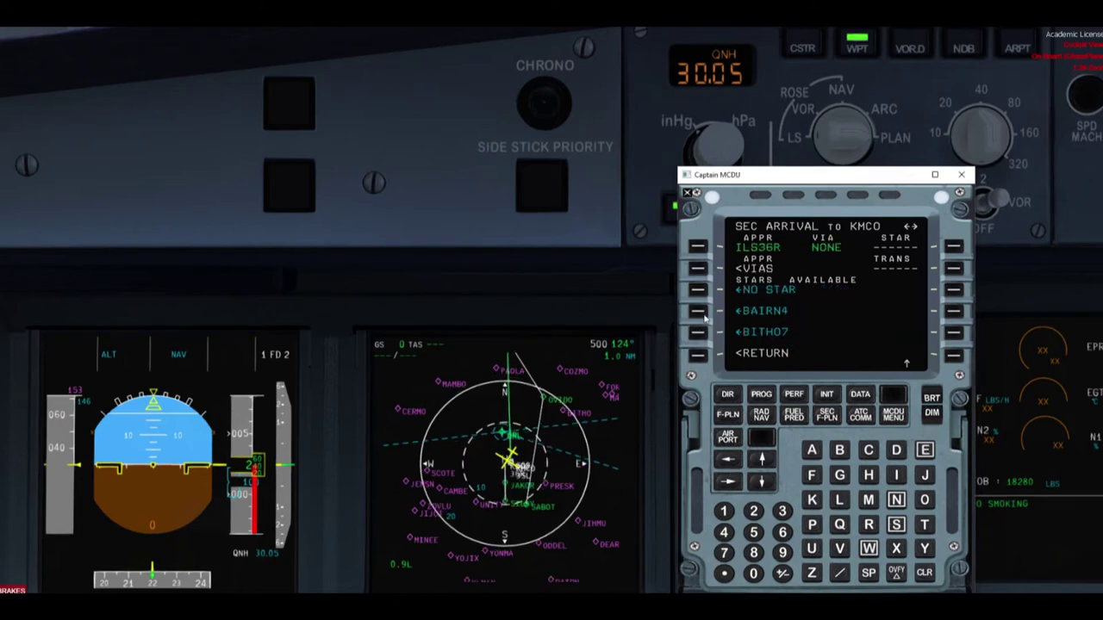
- Choose TRAMP as the approach via for ILS36R and compare the approach path with the OVIDO–SABOT leg
left_click(700, 268)
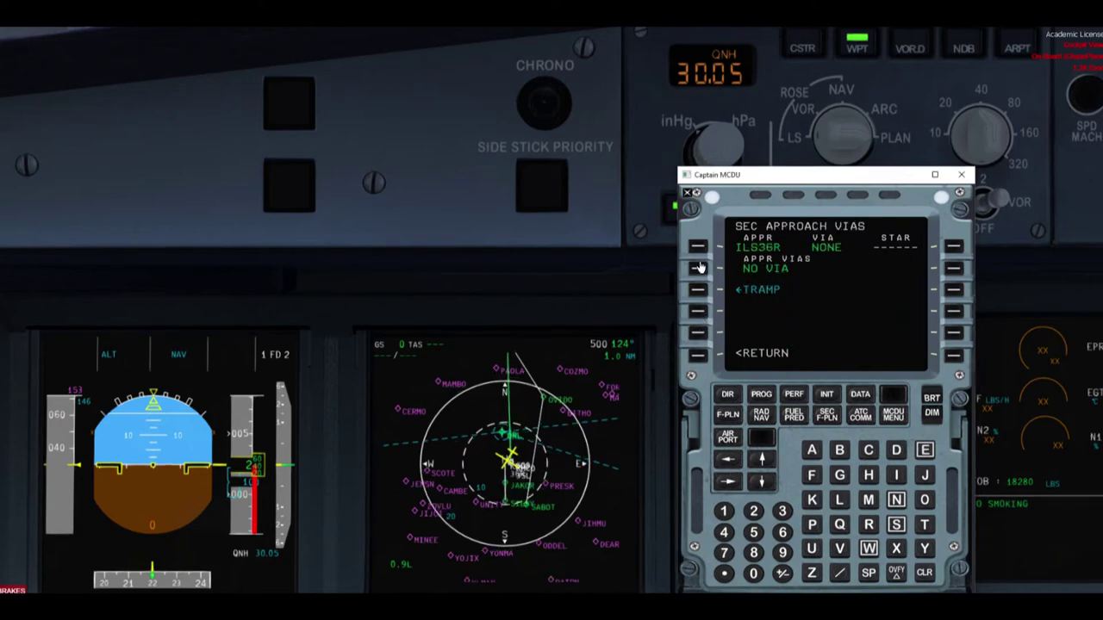
left_click(699, 293)
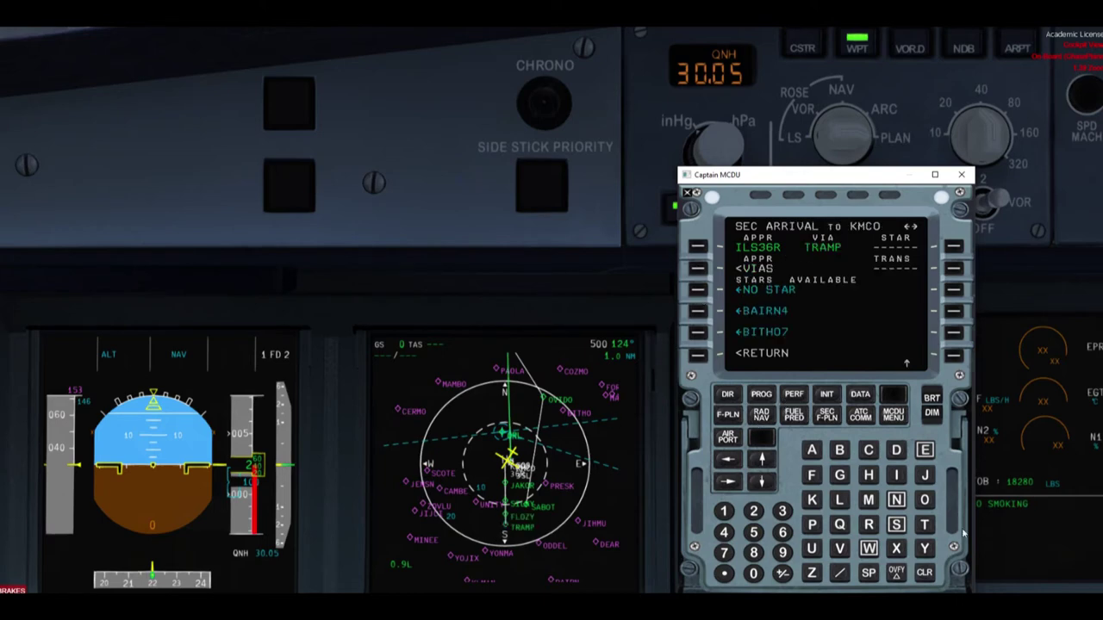
mouse_move(862, 366)
left_mouse_down()
mouse_move(896, 332)
mouse_move(972, 341)
mouse_move(909, 374)
mouse_move(864, 373)
left_mouse_up()
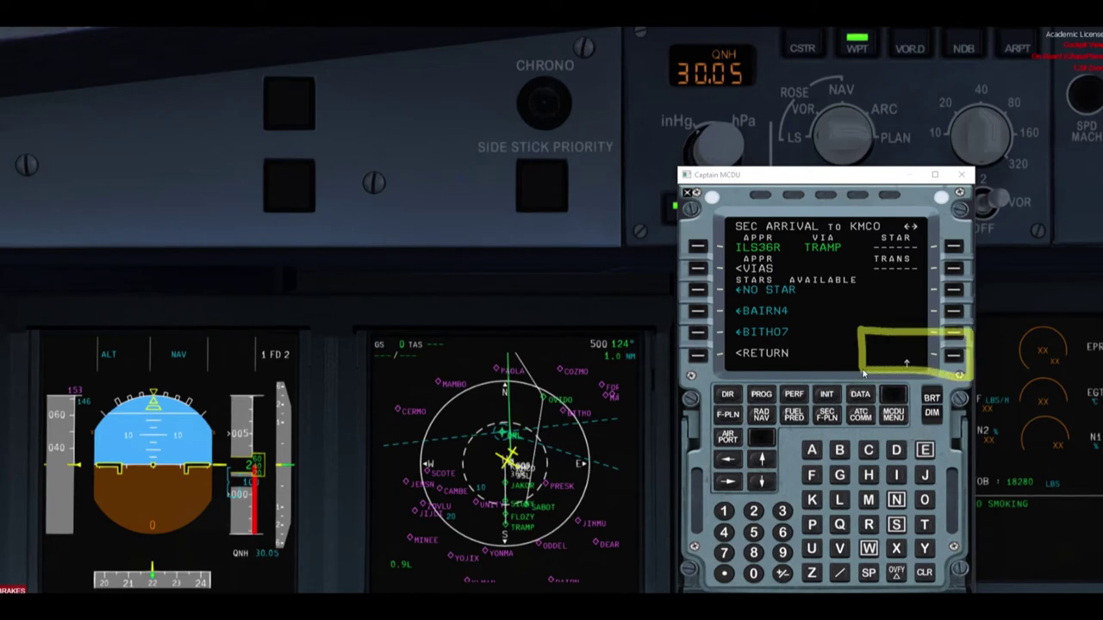
left_click_drag(544, 399, 522, 505)
left_click_drag(510, 462, 507, 526)
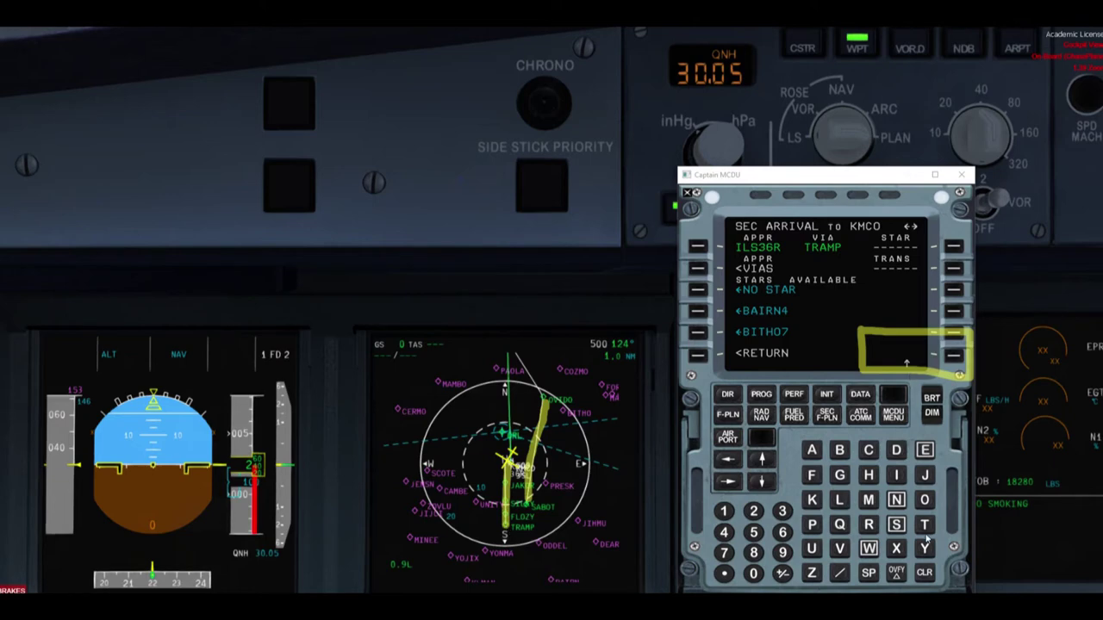
key("Escape")
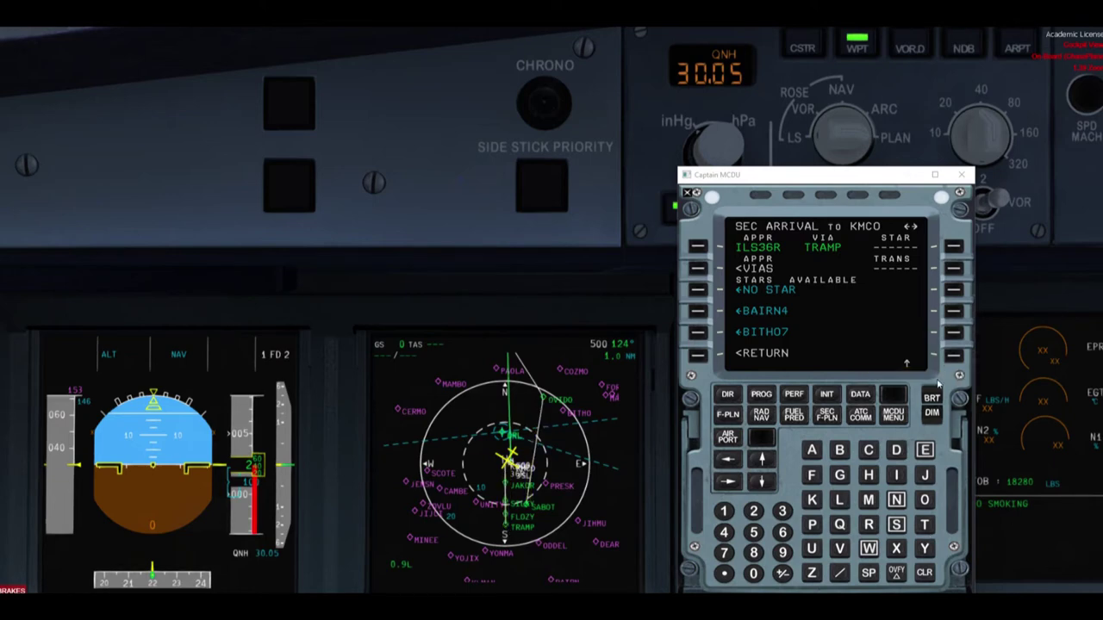
- Return to the secondary flight plan, go to SABOT, and reduce the navigation display range to 10 NM
left_click(826, 418)
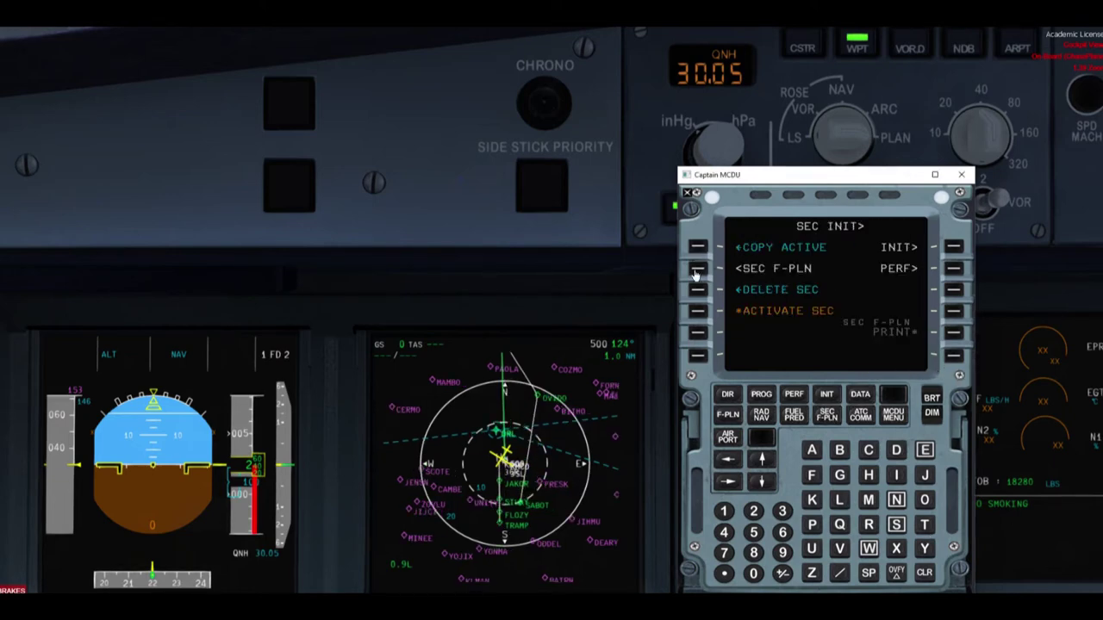
left_click(697, 268)
left_click(760, 461)
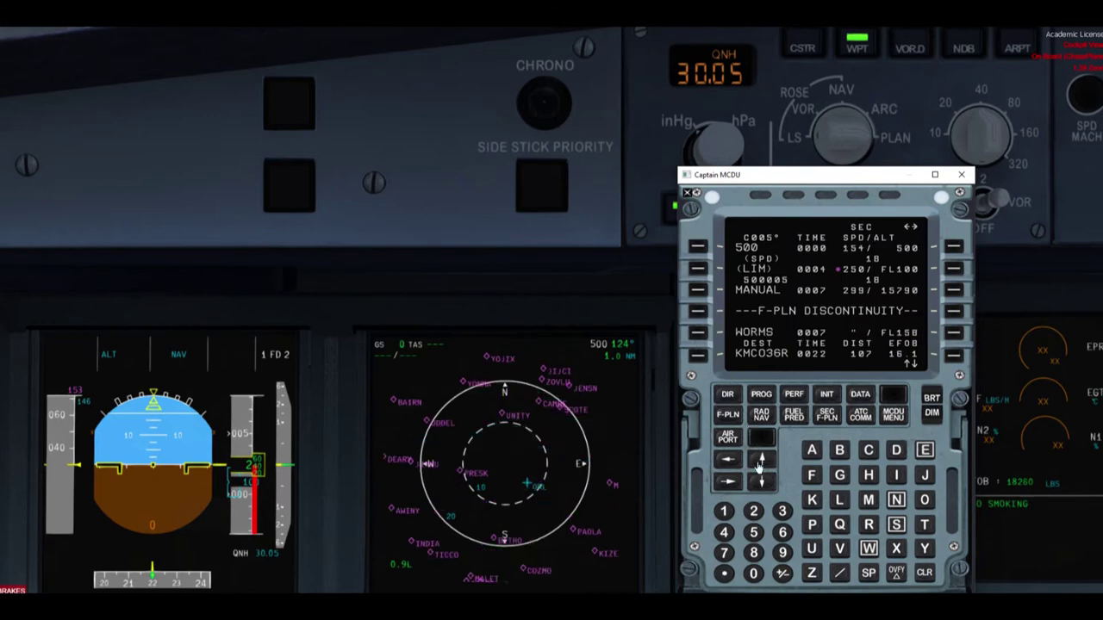
left_click(760, 463)
left_click(759, 464)
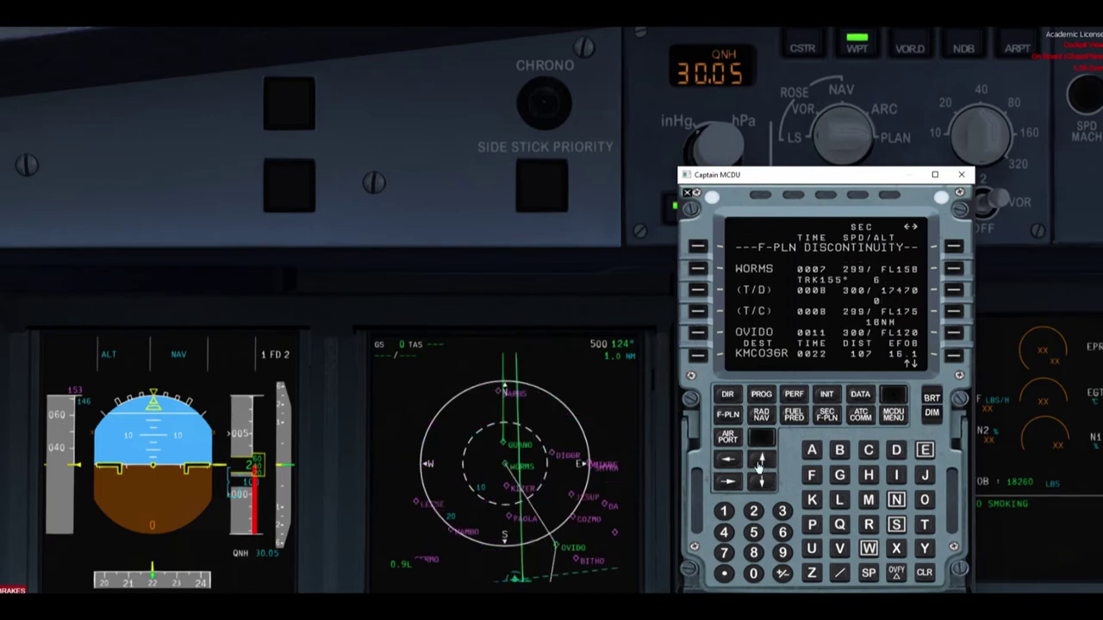
left_click(760, 464)
left_click(760, 464)
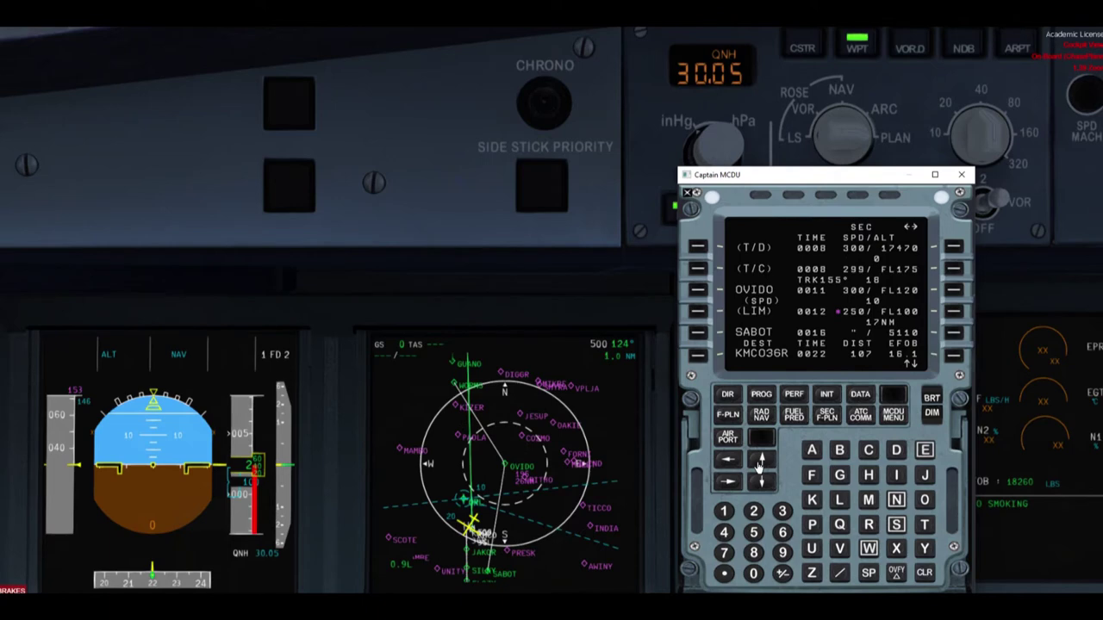
left_click(759, 464)
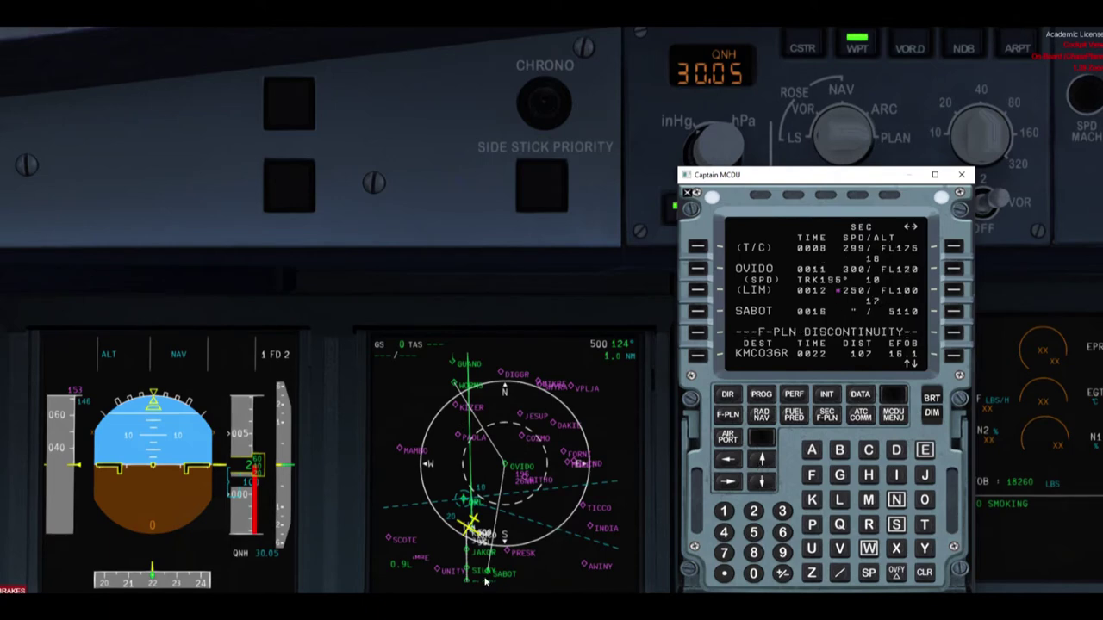
left_click(959, 138)
left_click(963, 143)
left_click(760, 461)
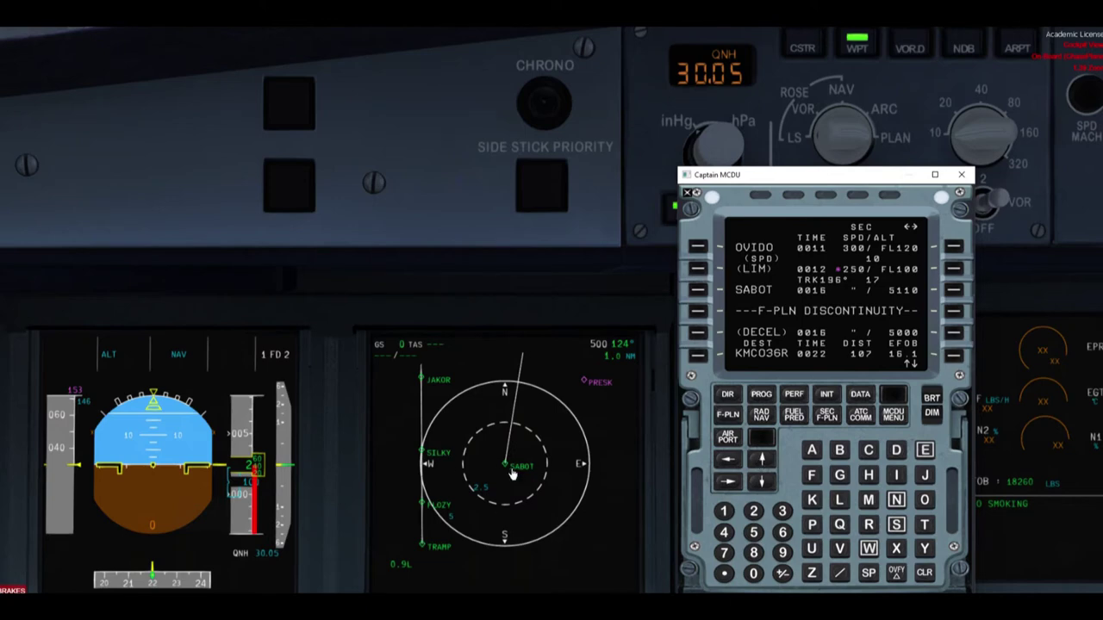
- Create a hold at SABOT in the secondary flight plan with a 180° inbound course and left turns
left_click(697, 291)
left_click(697, 291)
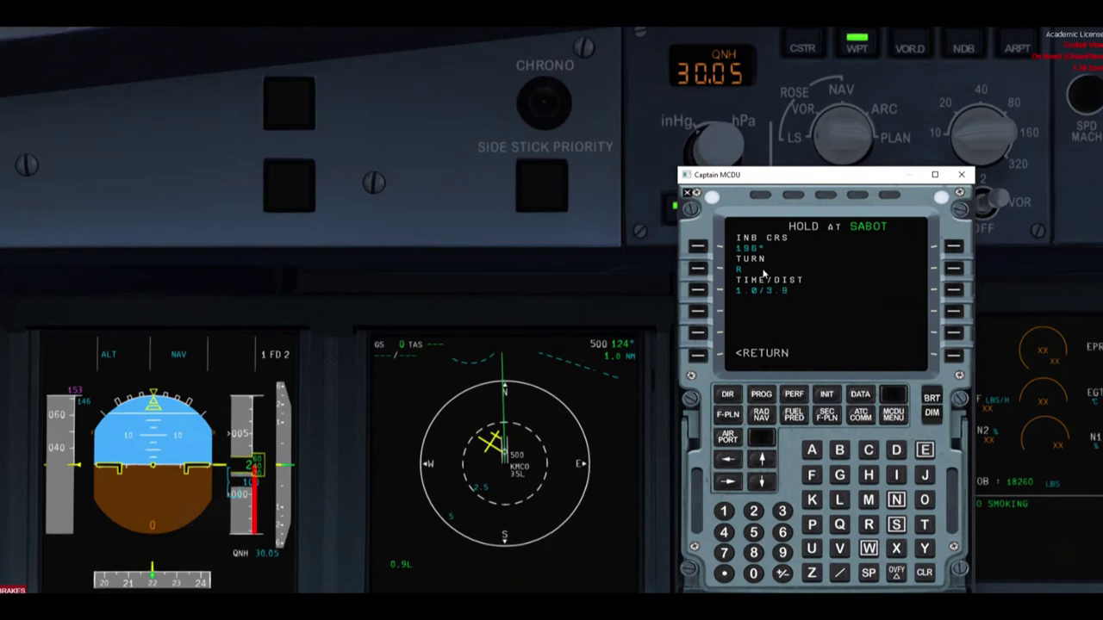
left_click(724, 512)
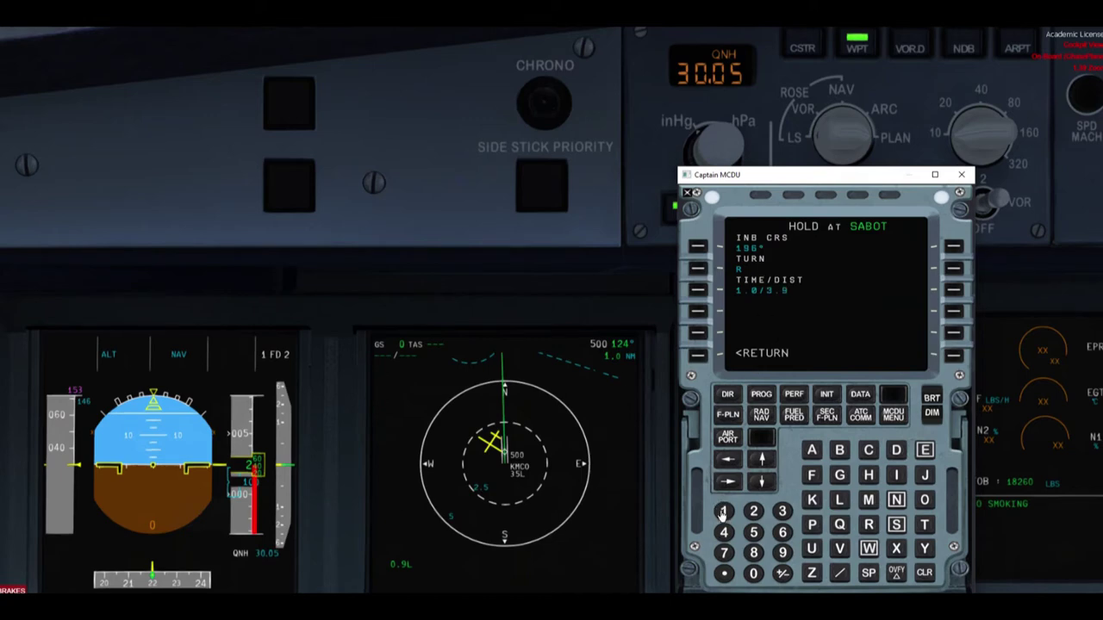
left_click(755, 553)
left_click(753, 574)
left_click(701, 246)
left_click(837, 505)
left_click(697, 269)
left_click(782, 512)
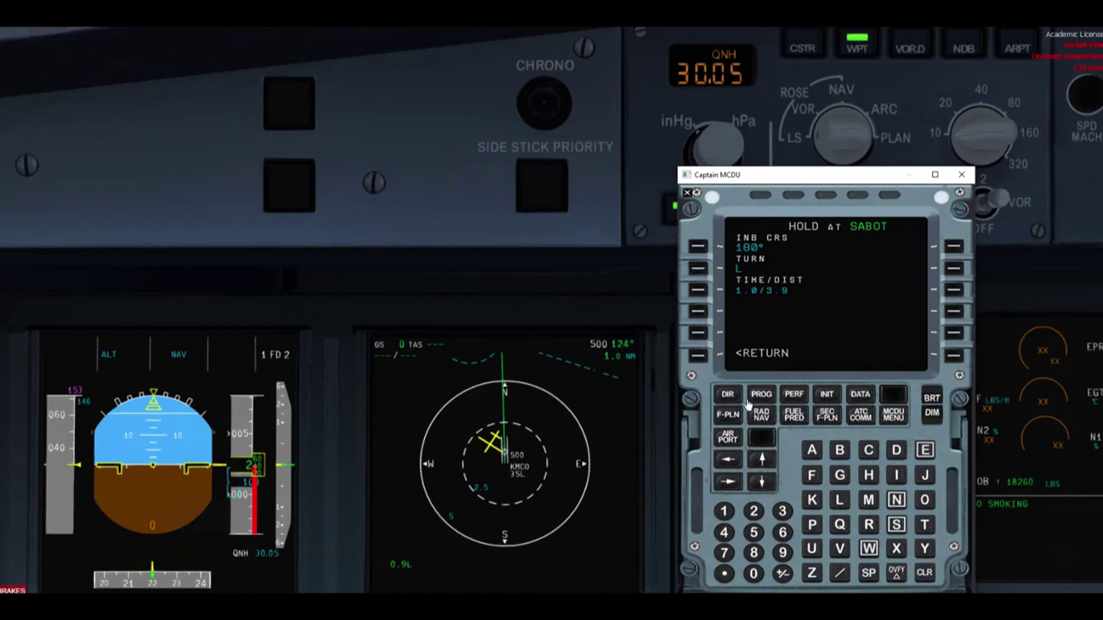
- Reopen the secondary flight plan and examine the hold at SABOT in the leg list and on the navigation display
left_click(826, 414)
left_click(695, 269)
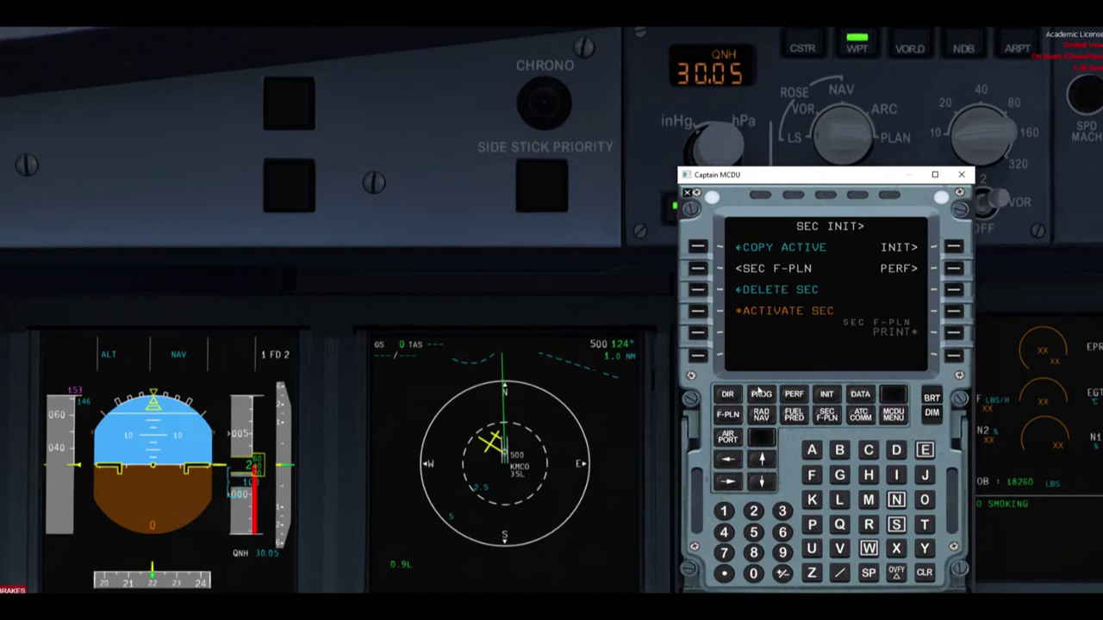
left_click(762, 461)
left_click(762, 461)
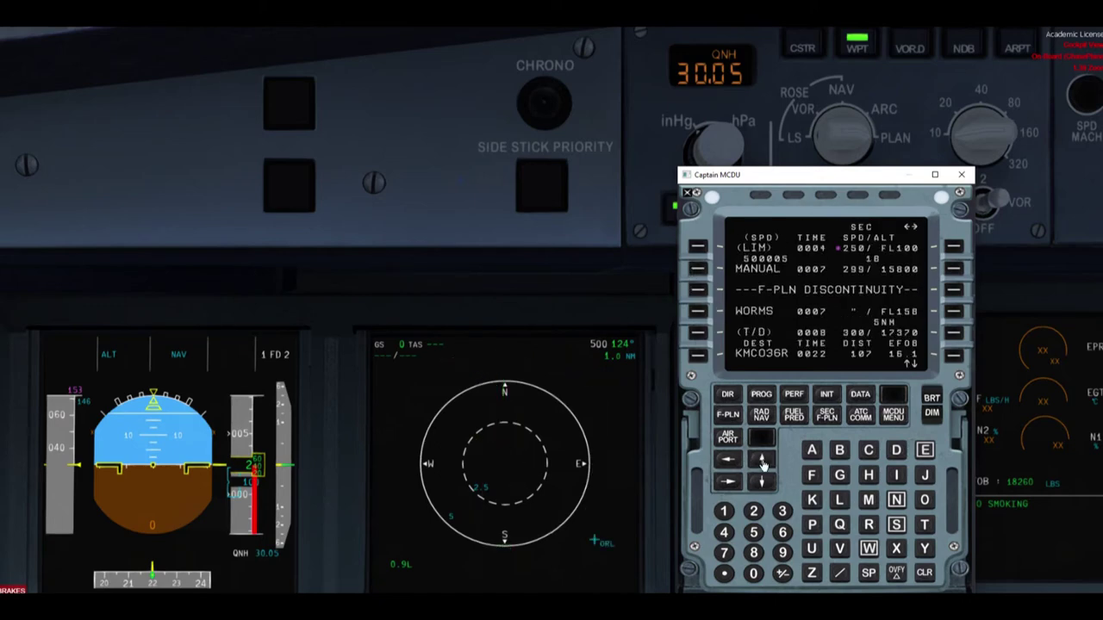
left_click(762, 461)
left_click(762, 461)
left_click(762, 461)
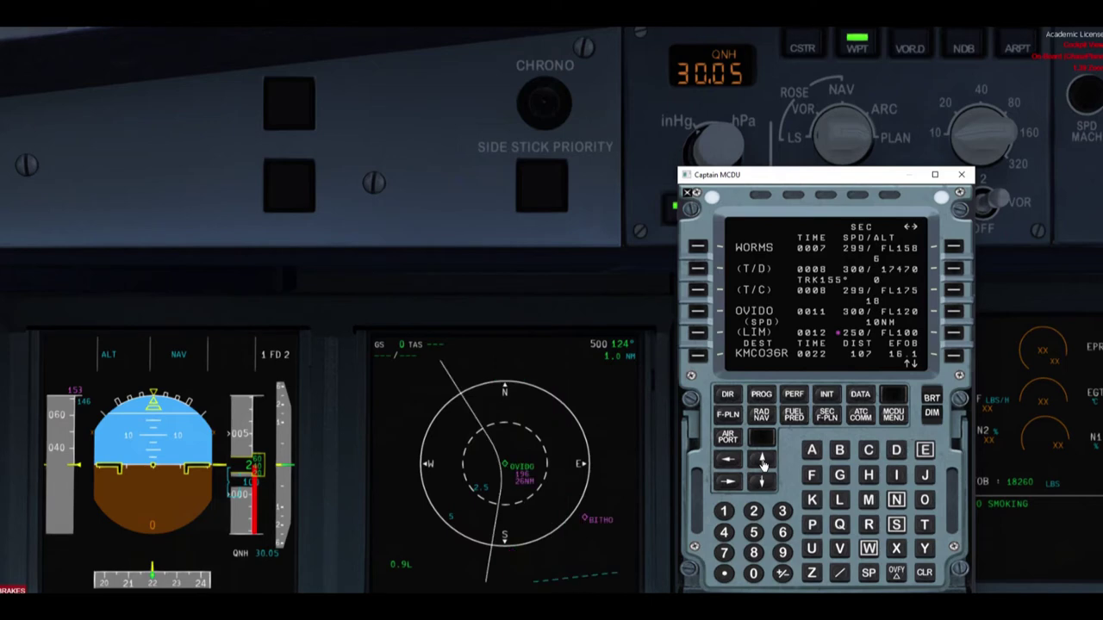
left_click(762, 461)
left_click(762, 461)
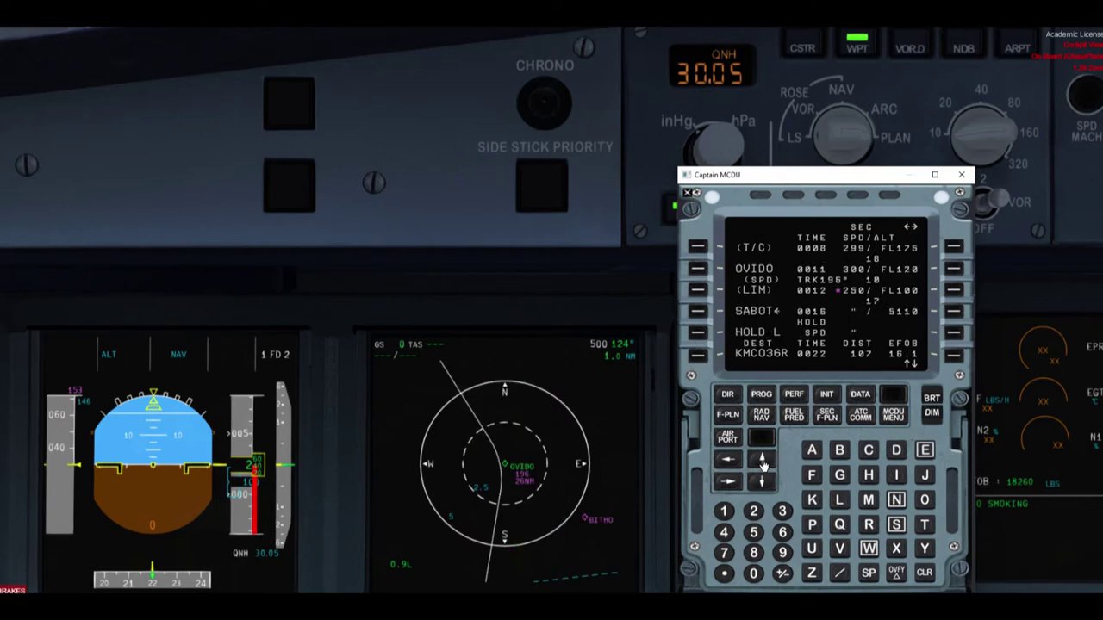
left_click(762, 461)
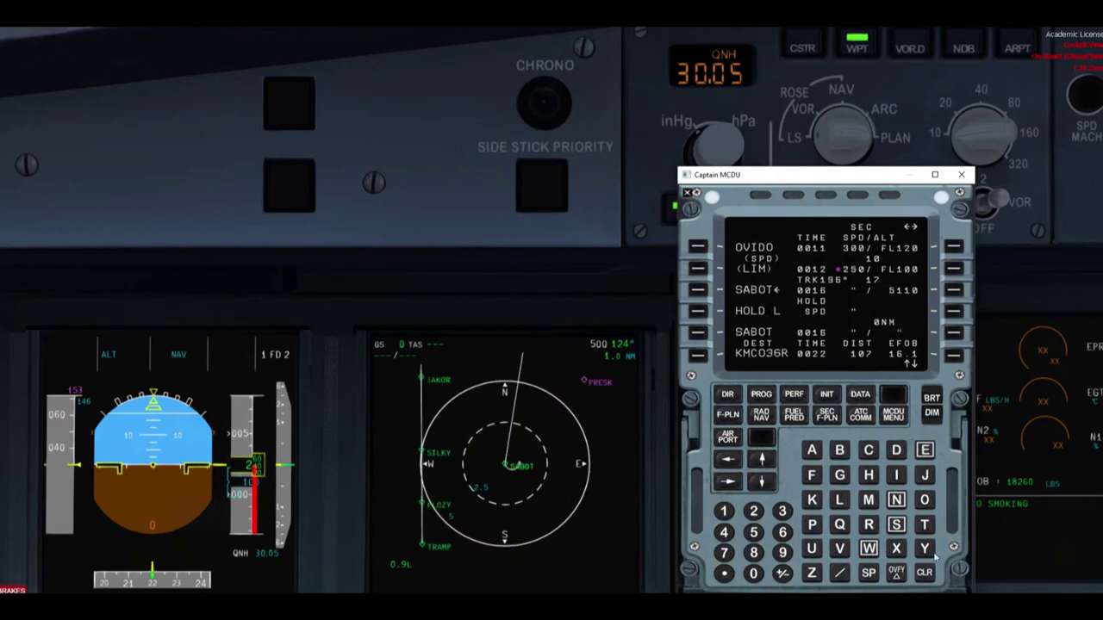
left_click_drag(722, 312, 784, 315)
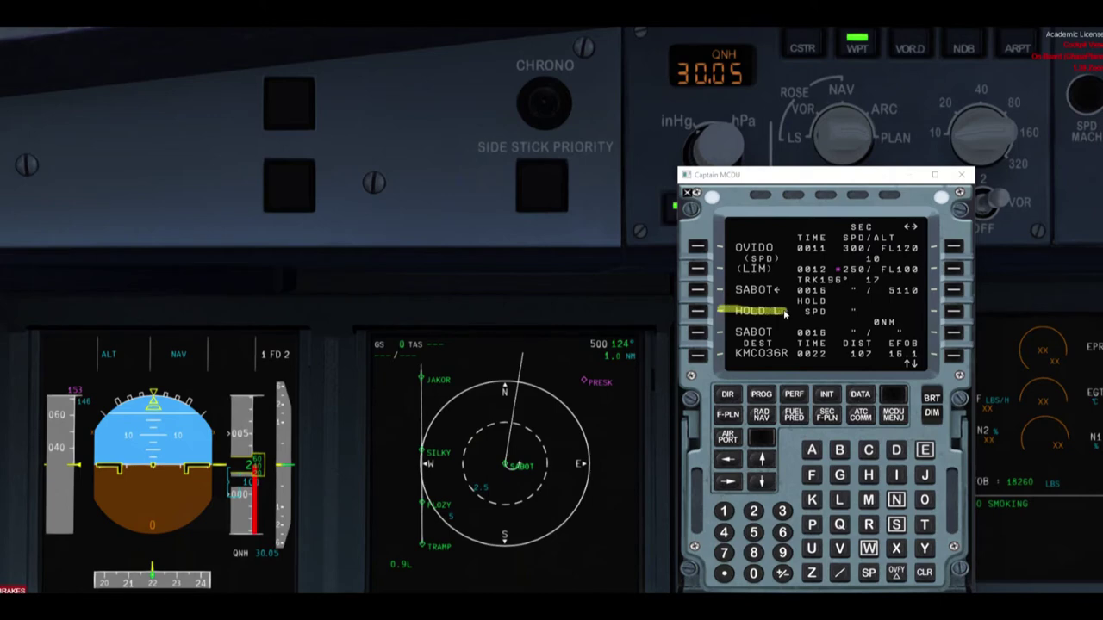
left_click_drag(521, 463, 502, 470)
key("Escape")
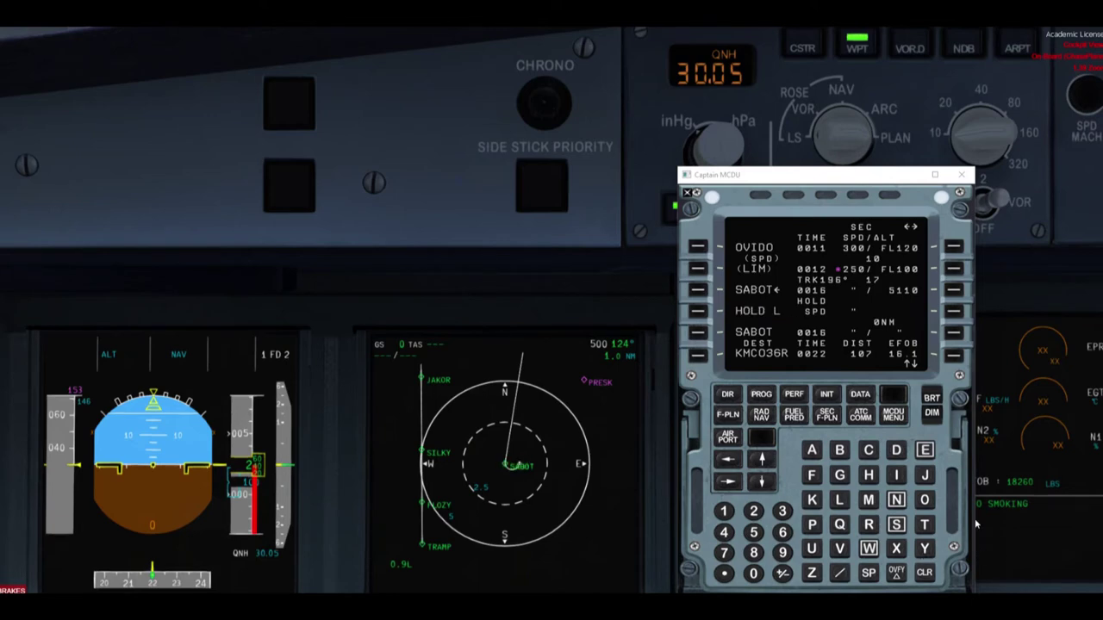
- Open the secondary flight plan's performance data and advance to the approach phase, noting the QNH, temperature and wind entries
left_click(827, 415)
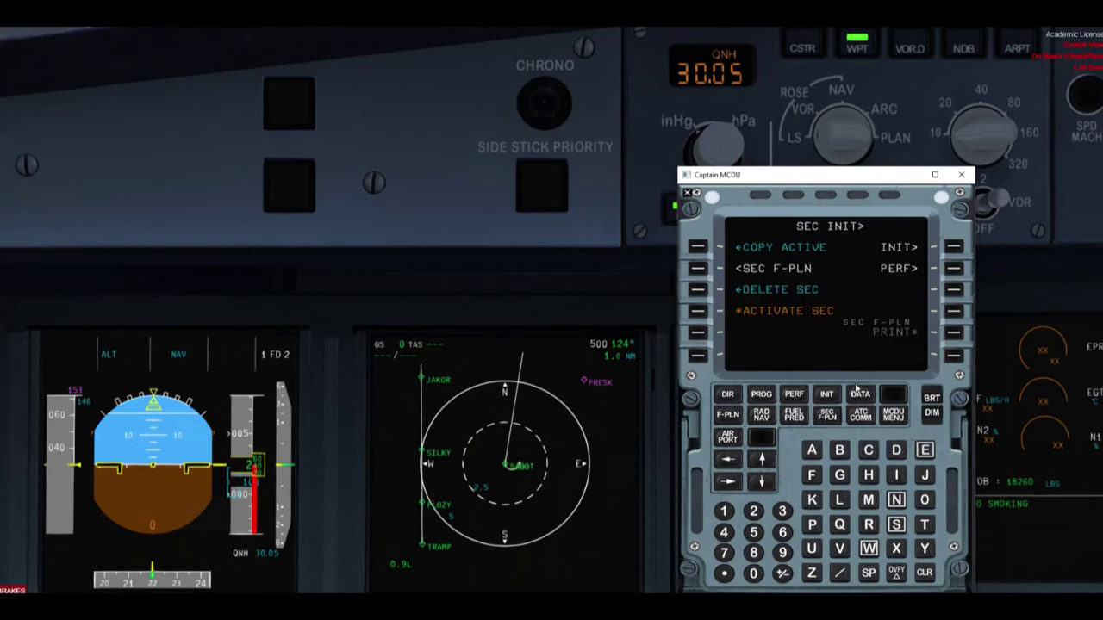
left_click(954, 268)
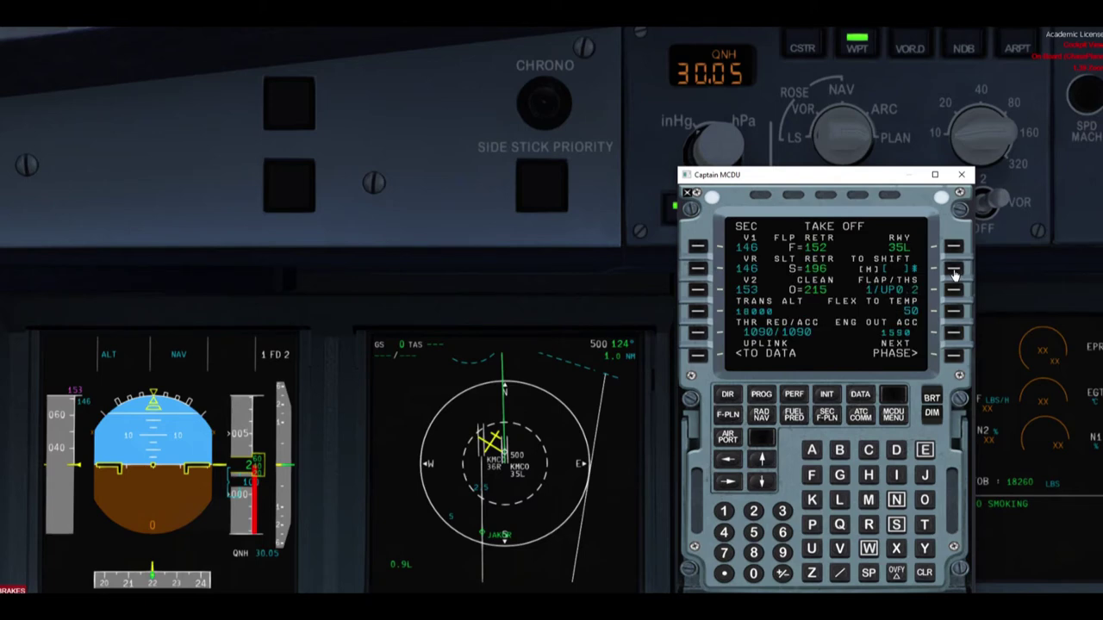
left_click(953, 359)
left_click(954, 358)
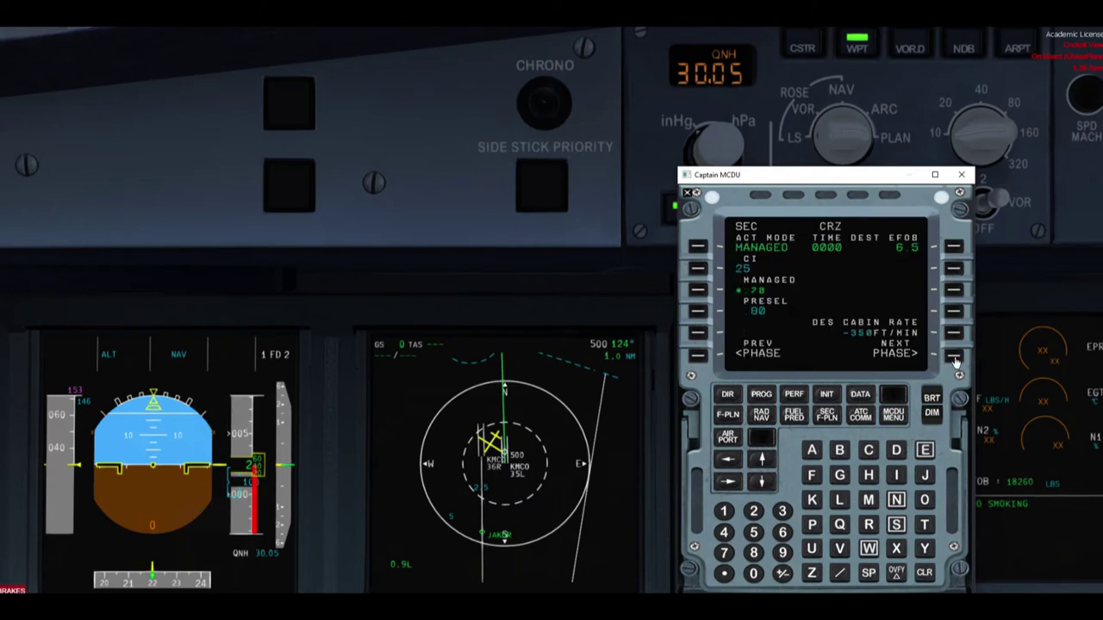
left_click(954, 358)
left_click(954, 358)
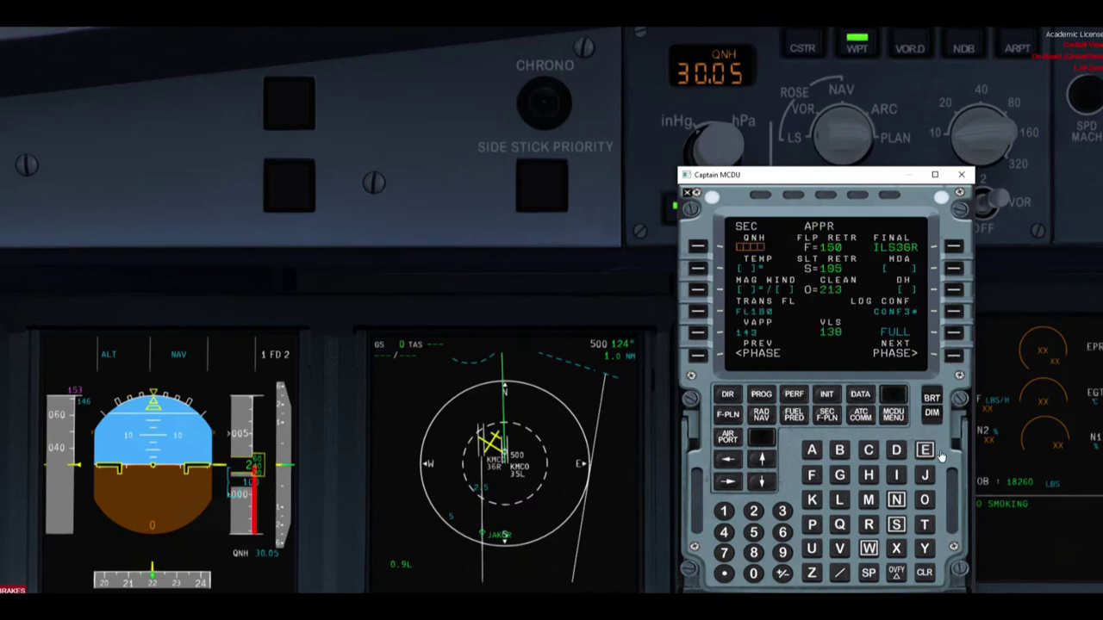
mouse_move(782, 223)
left_mouse_down()
mouse_move(791, 268)
mouse_move(768, 303)
mouse_move(717, 293)
mouse_move(754, 237)
mouse_move(785, 234)
left_mouse_up()
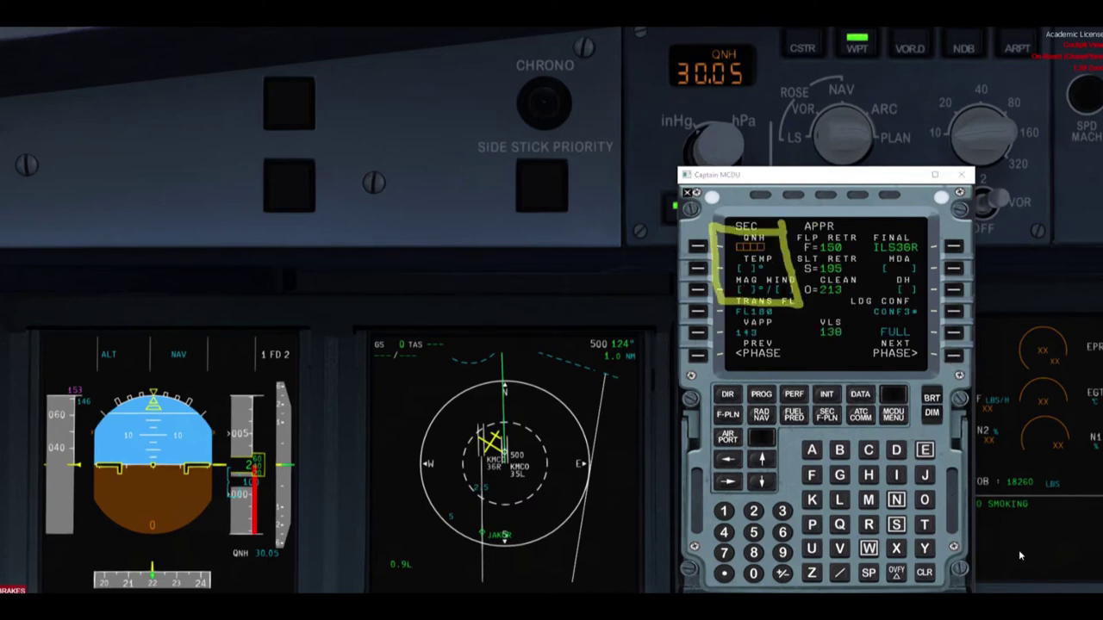
key("Escape")
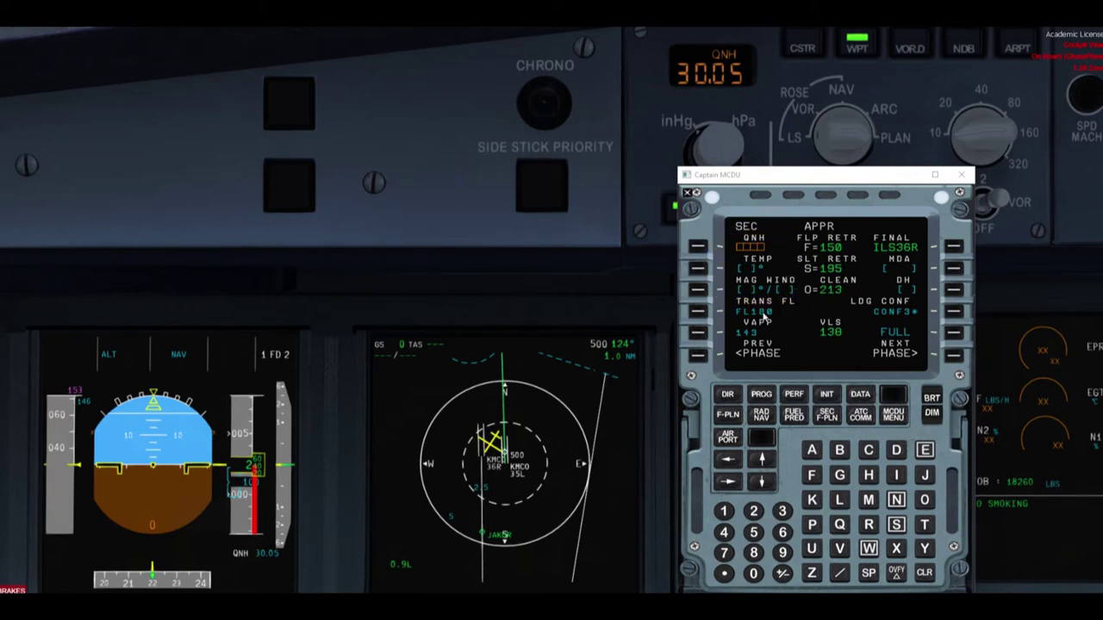
- Set the secondary approach QNH to 30.05 and the temperature to 35°
left_click(783, 512)
left_click(754, 574)
left_click(724, 574)
left_click(753, 574)
left_click(753, 533)
left_click(699, 270)
left_click(783, 512)
left_click(753, 532)
left_click(700, 269)
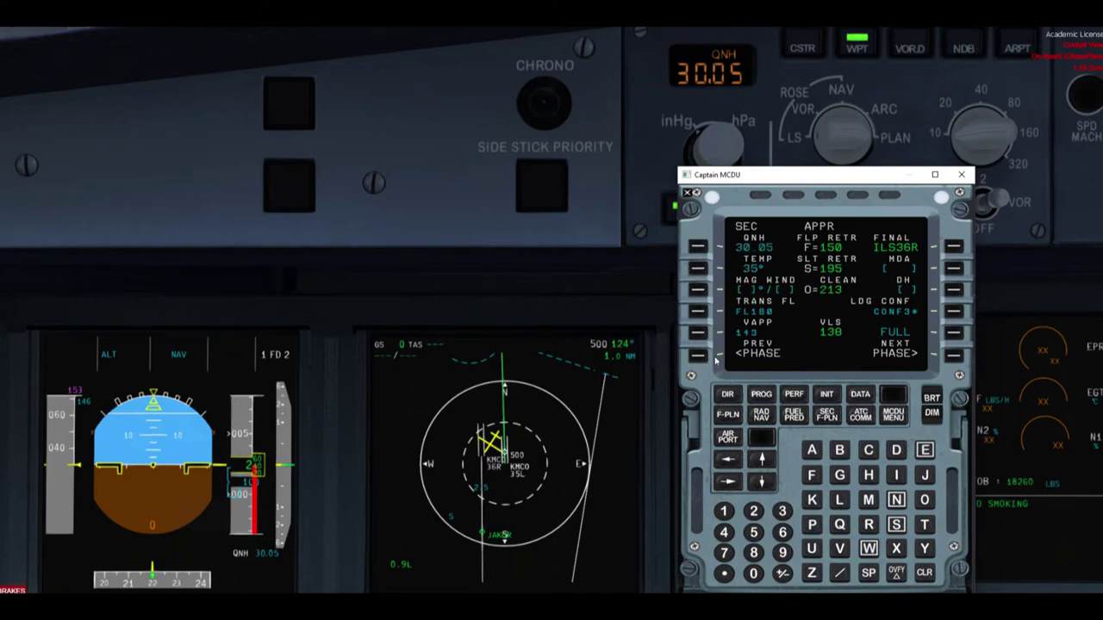
- Set the magnetic wind for the secondary approach to 350/15
left_click(724, 512)
left_click(754, 552)
left_click(753, 574)
left_click(839, 574)
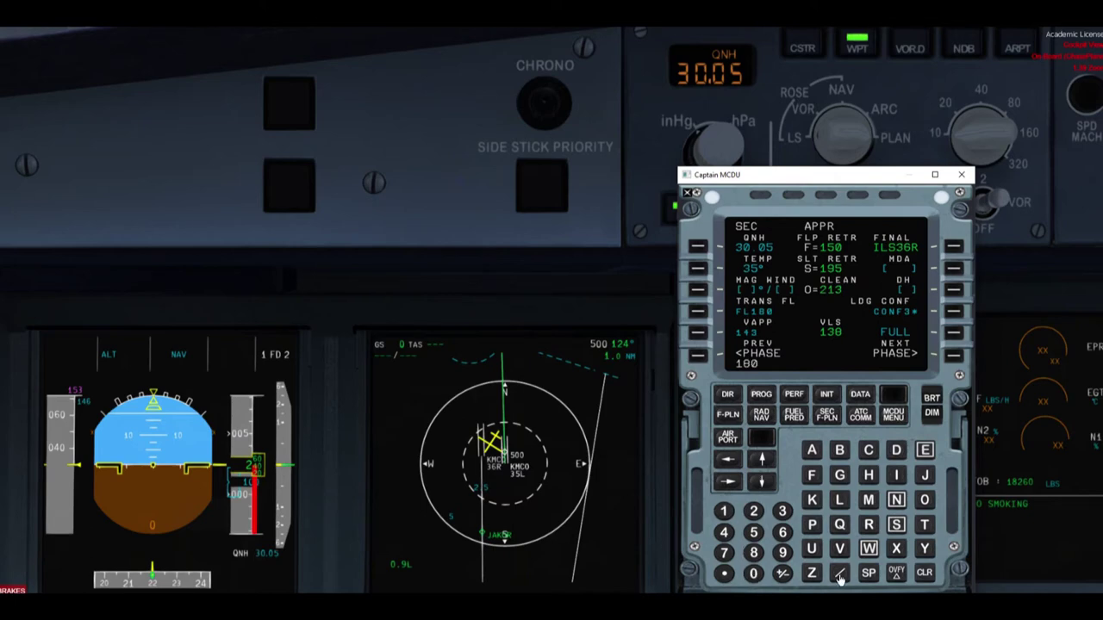
left_click(924, 572)
left_click(783, 512)
left_click(753, 532)
left_click(753, 574)
left_click(841, 576)
left_click(724, 512)
left_click(753, 532)
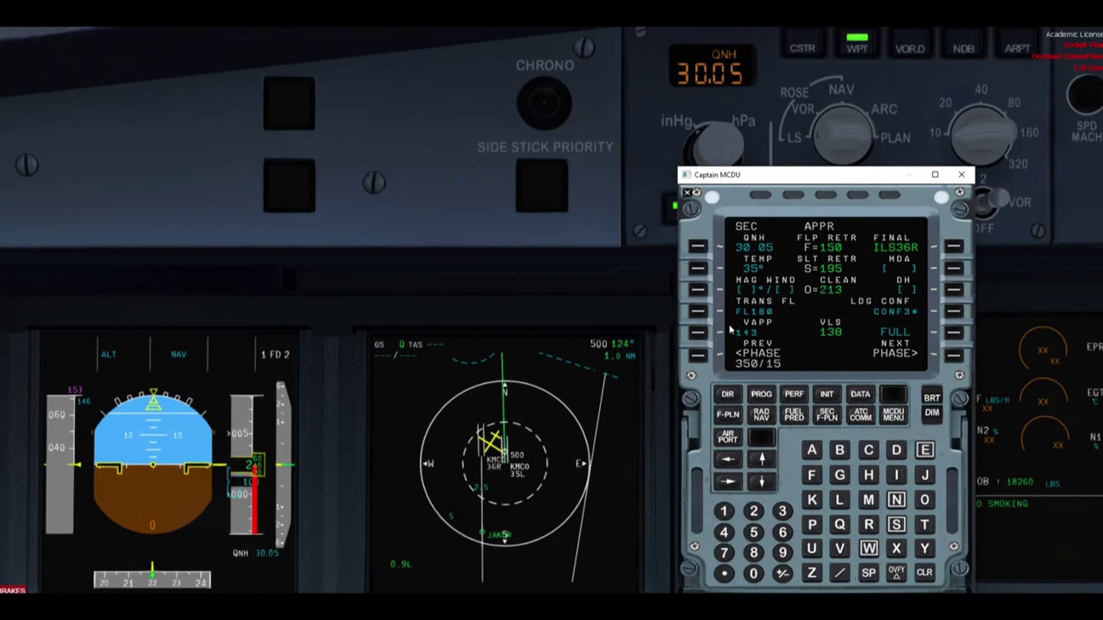
left_click(698, 290)
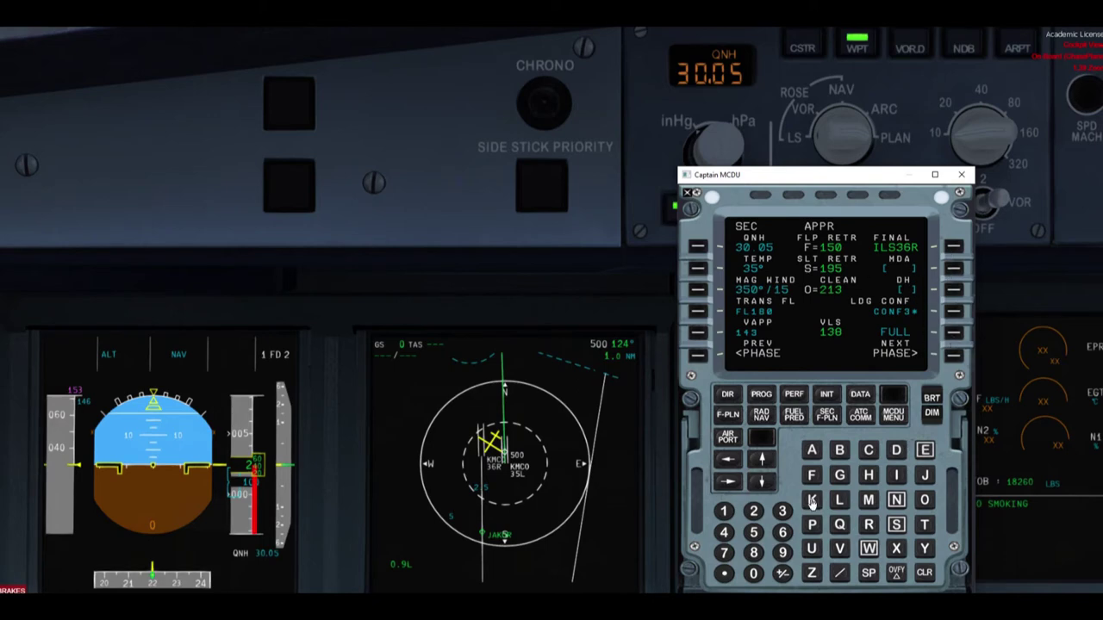
- Set the MDA for the secondary ILS36R approach to 360
left_click(781, 513)
left_click(781, 533)
left_click(754, 574)
left_click(953, 268)
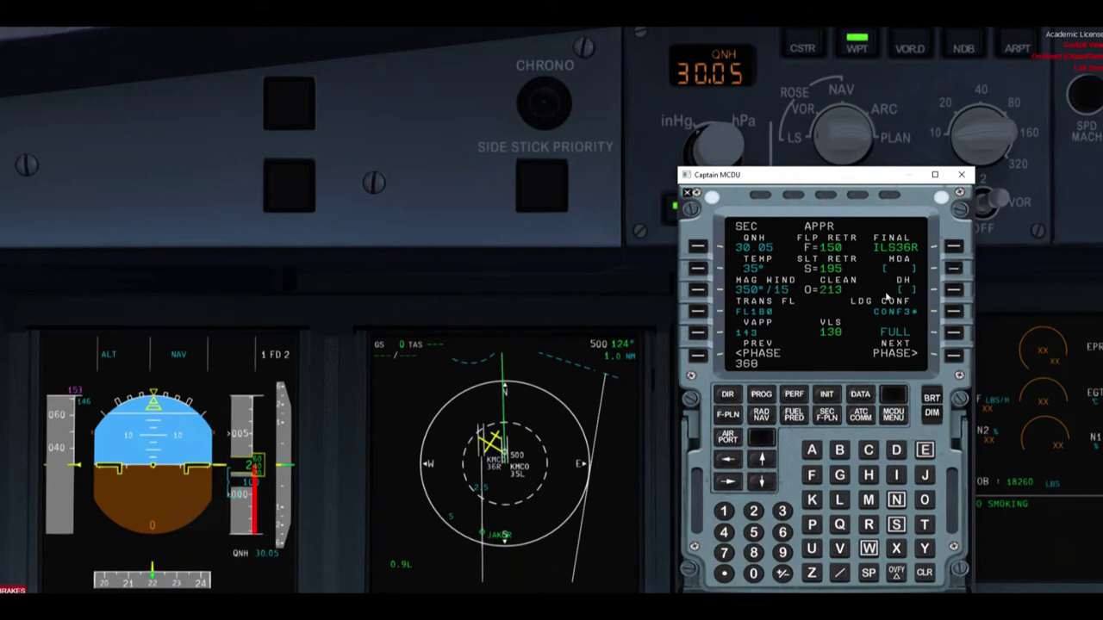
- Set the thrust reduction and acceleration altitudes to 1090/1090 in the secondary flight plan's go-around phase
left_click(953, 356)
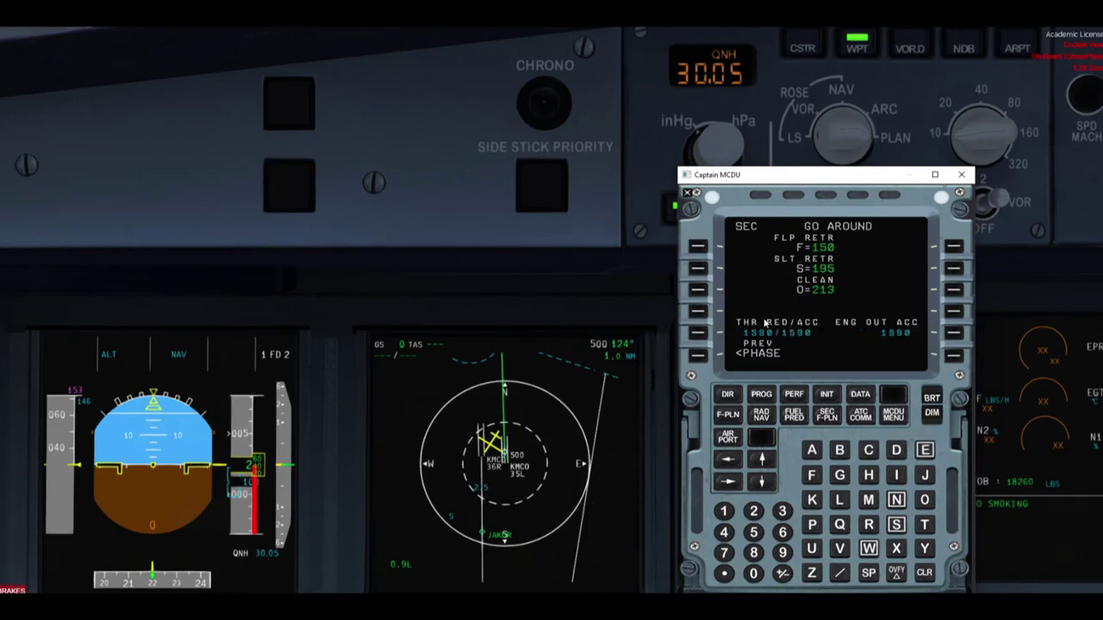
left_click(724, 512)
left_click(753, 574)
left_click(782, 552)
left_click(753, 573)
left_click(839, 574)
left_click(724, 512)
left_click(753, 573)
left_click(782, 552)
left_click(753, 573)
left_click(700, 336)
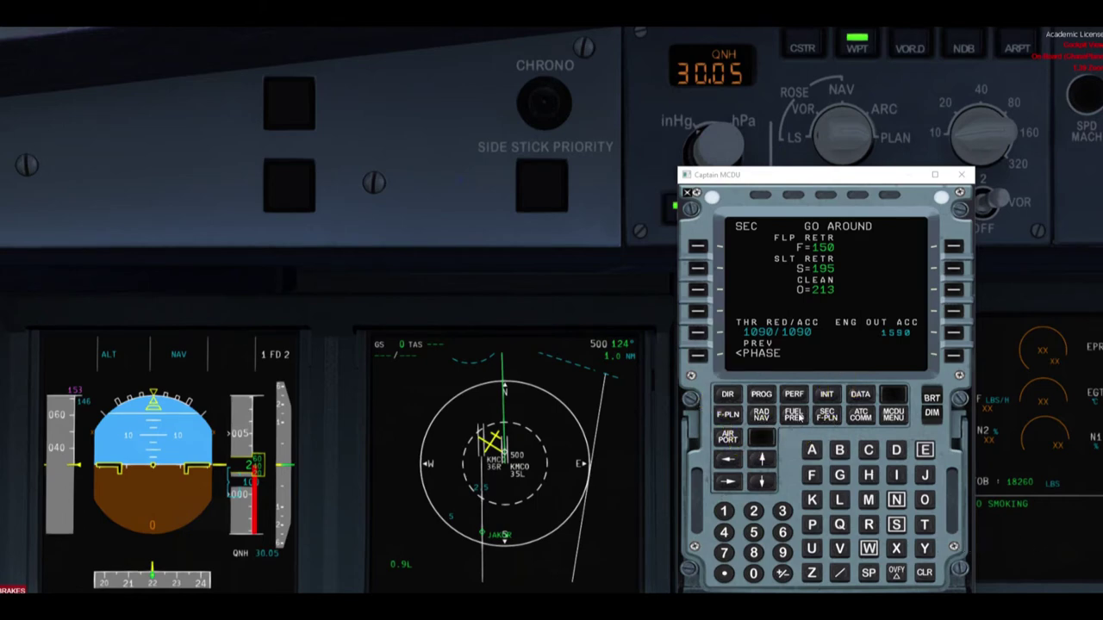
- Open the radio navigation data and set the VOR1 course to 355 for ORL
left_click(761, 419)
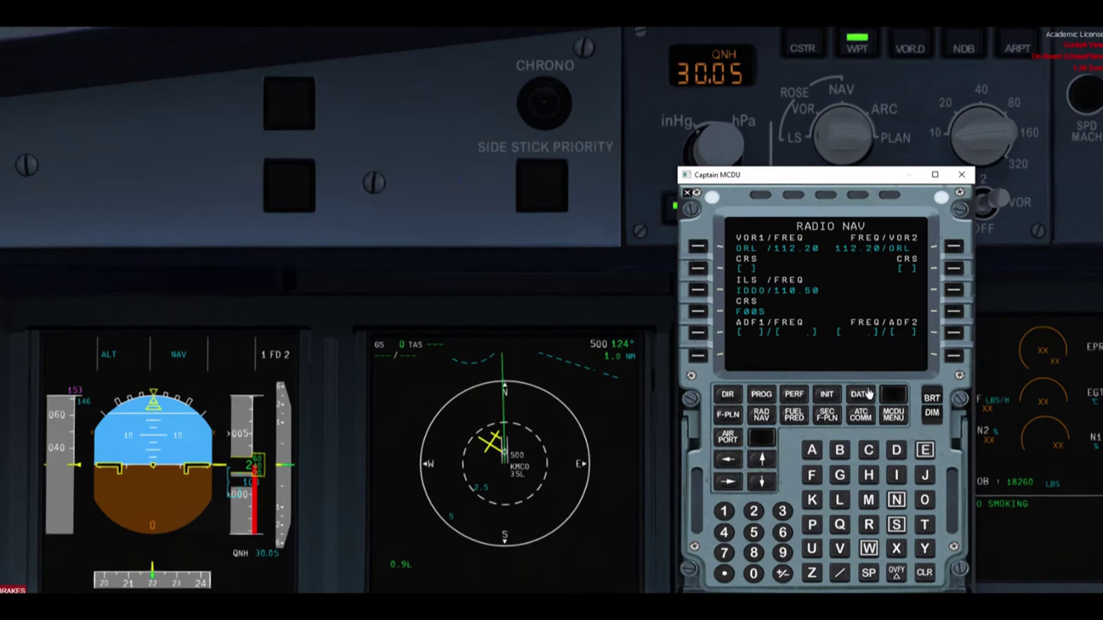
left_click(961, 175)
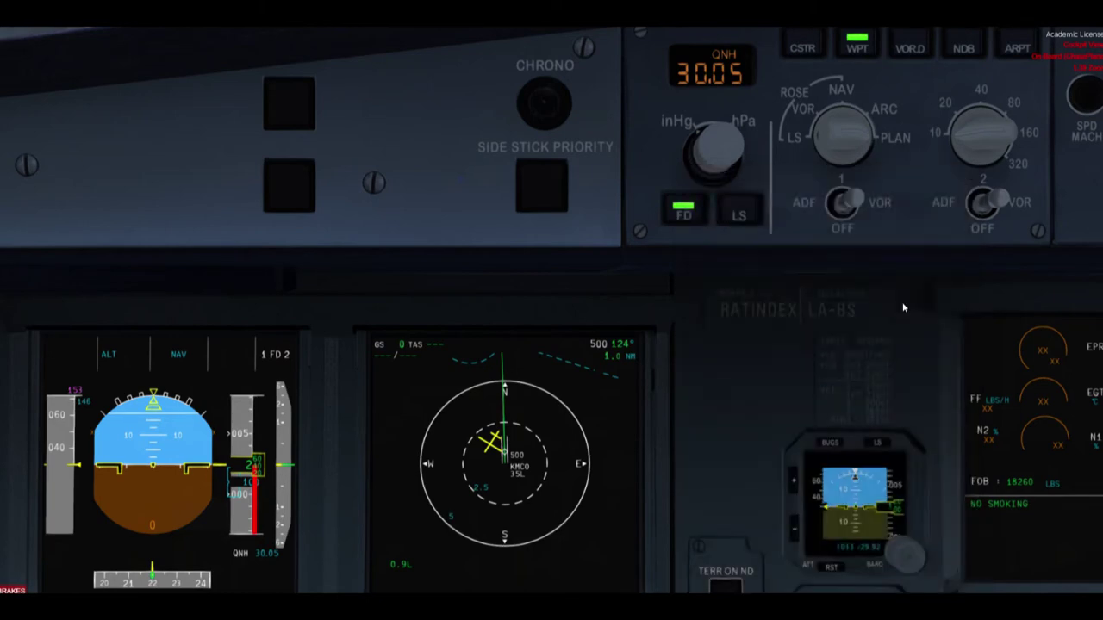
key("a")
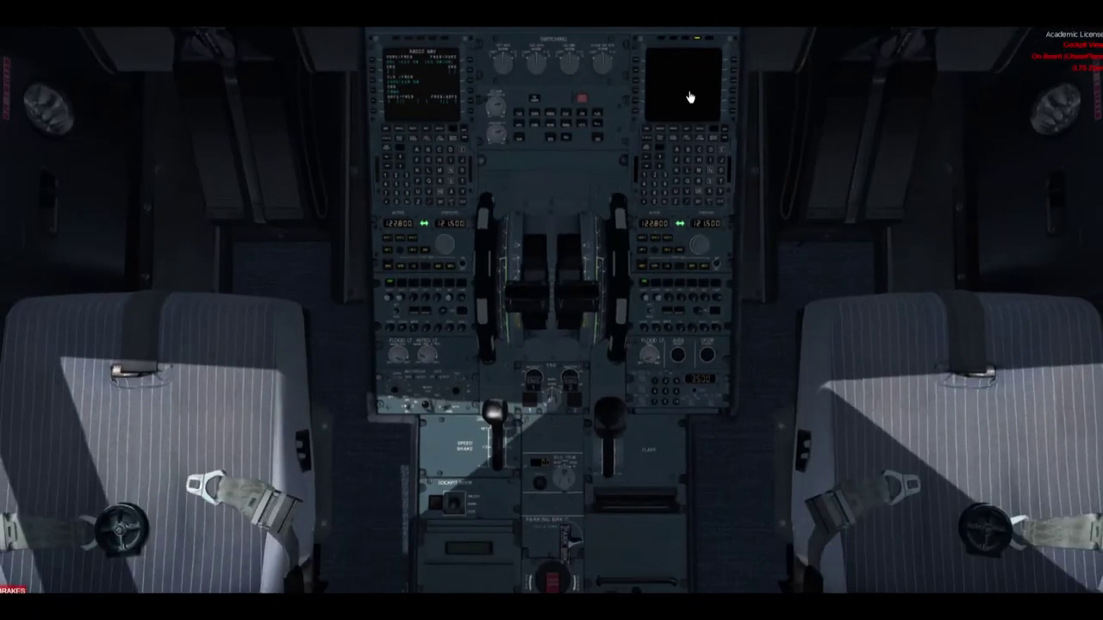
left_click(414, 90)
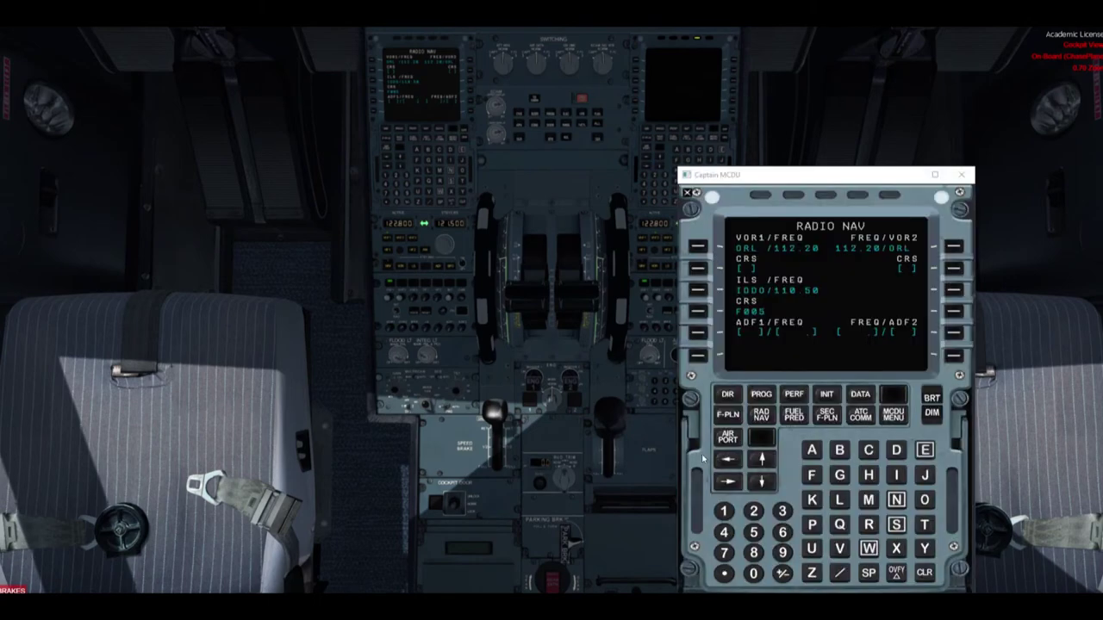
left_click(783, 511)
left_click(754, 532)
left_click(753, 532)
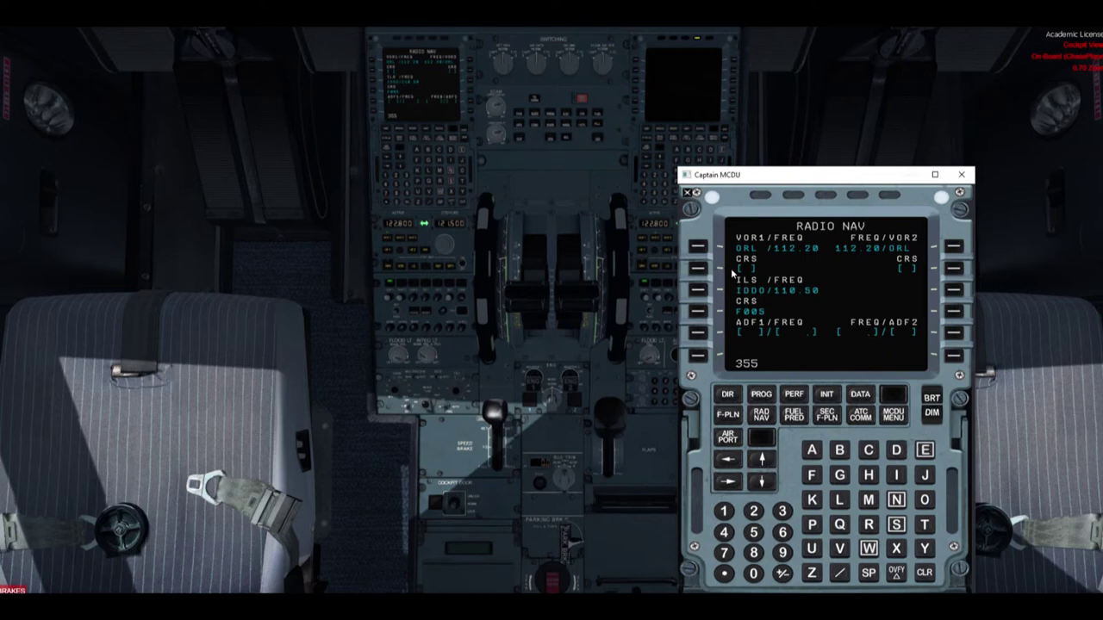
left_click(698, 268)
- Tune VOR2 to LAL and set its course to 090
left_click(838, 501)
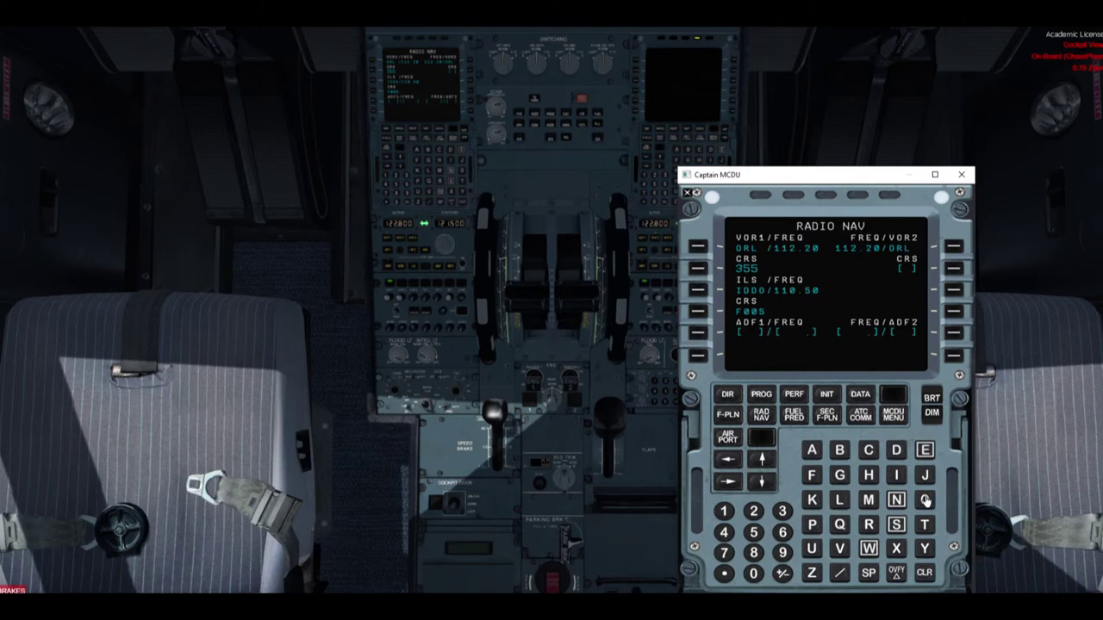
left_click(812, 450)
left_click(839, 500)
left_click(954, 250)
left_click(783, 553)
left_click(753, 574)
left_click(954, 268)
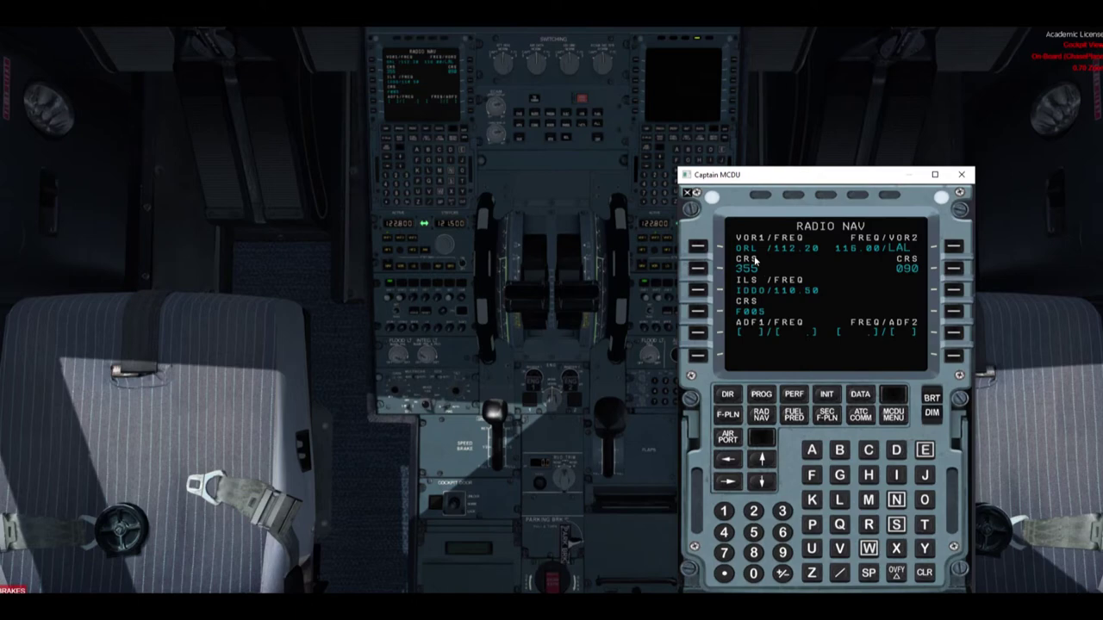
- Close the enlarged MCDU and set the captain's navigation display selectors 1 and 2 to VOR
key("a")
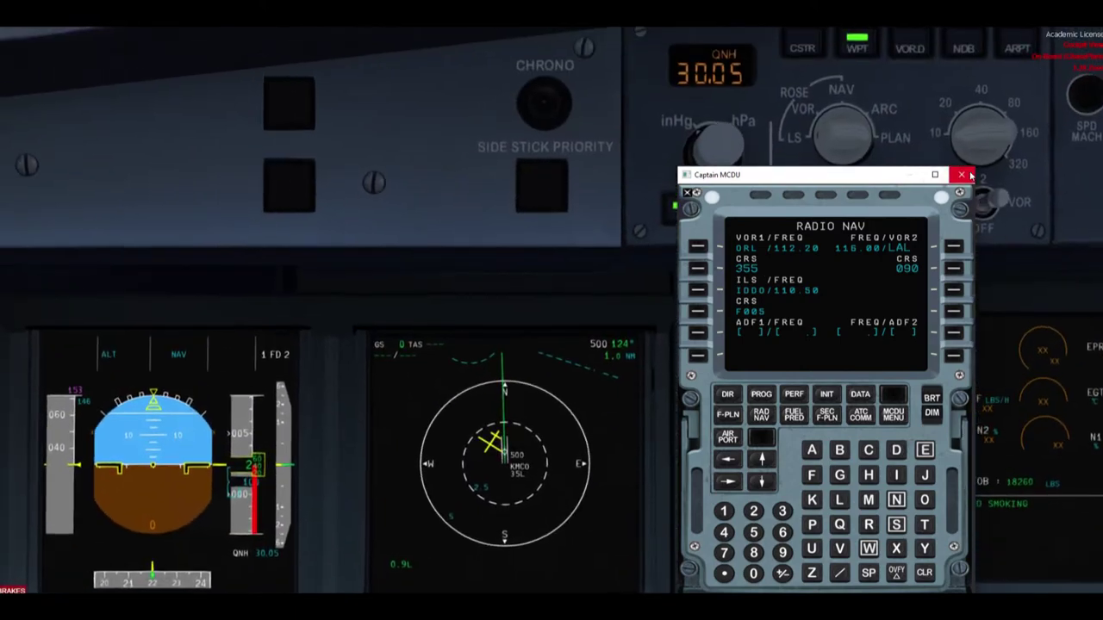
left_click(969, 175)
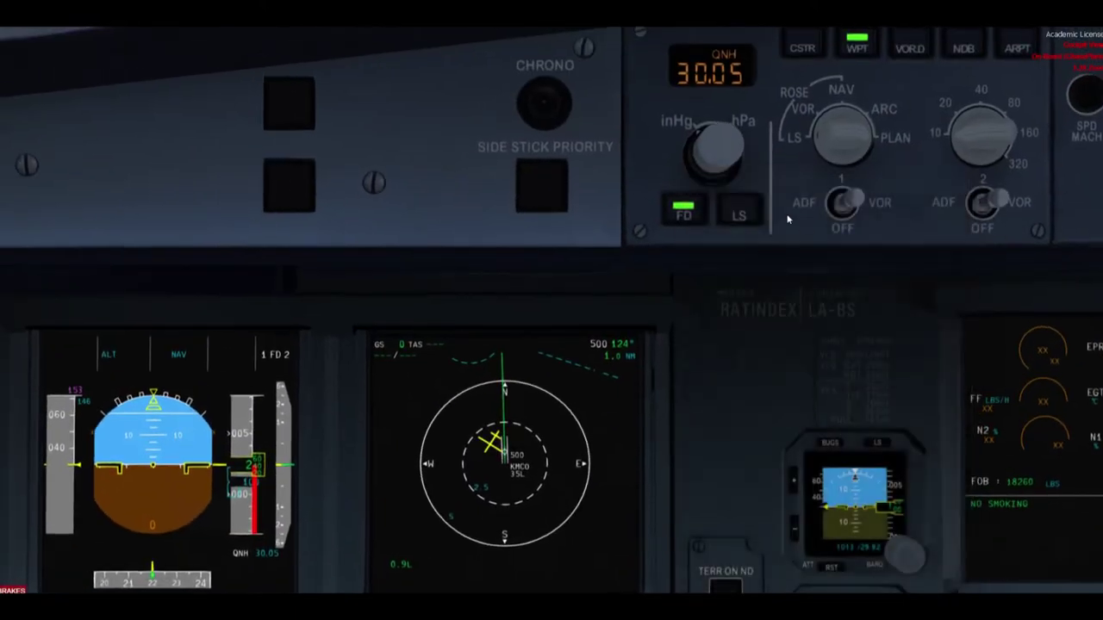
left_click(835, 207)
left_click(843, 217)
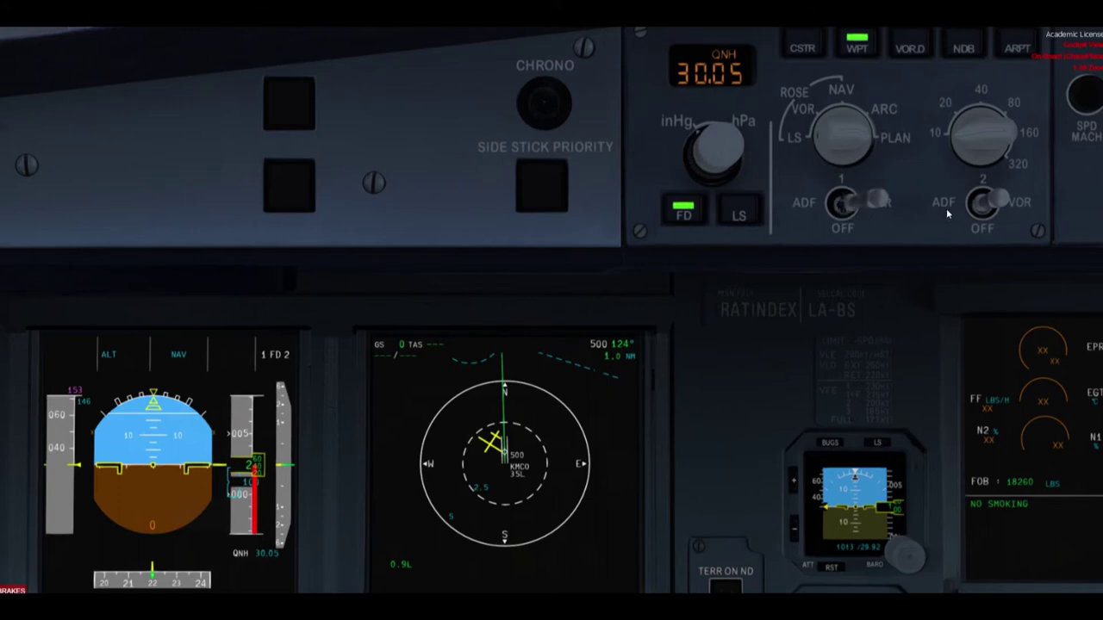
left_click(998, 212)
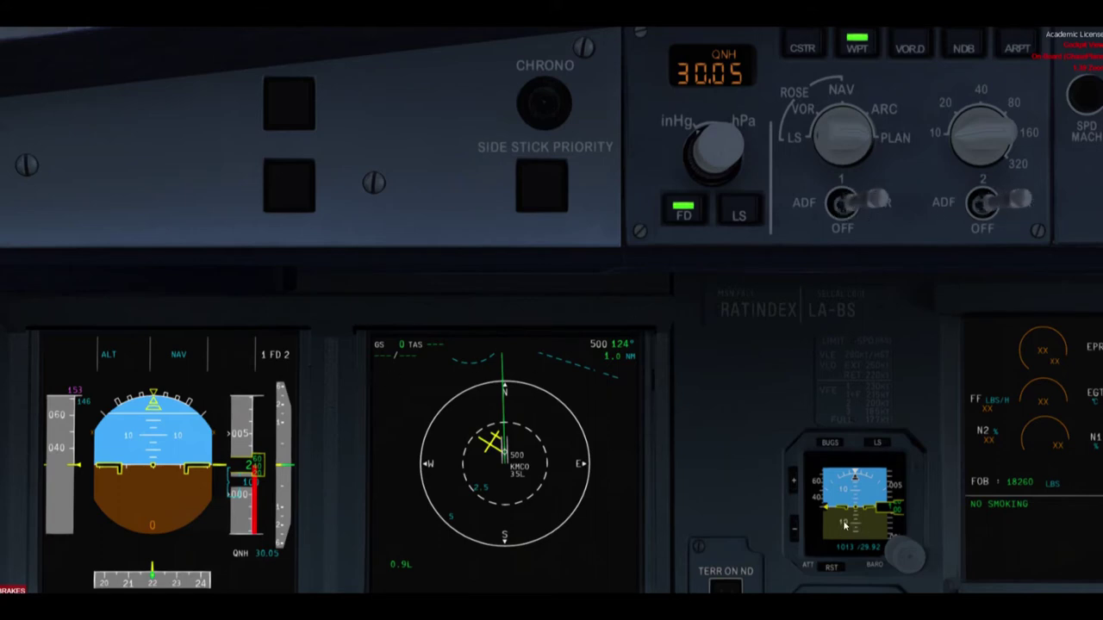
- Return to the MCDU and review the ILS identifier, frequency and course in the radio navigation data
scroll(771, 423, "down", 5)
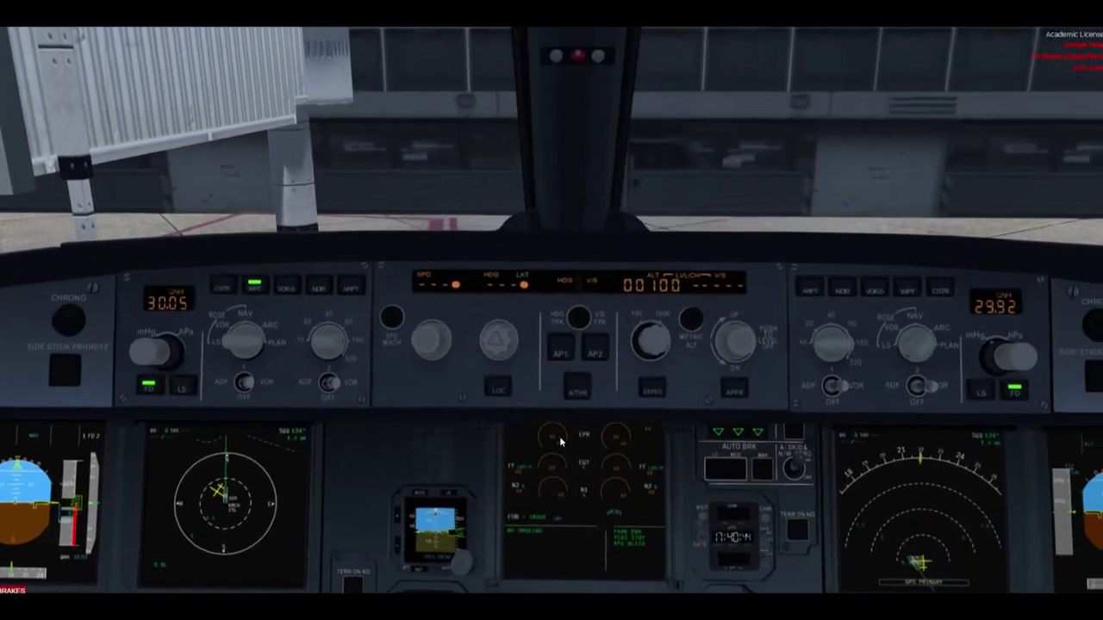
key("a")
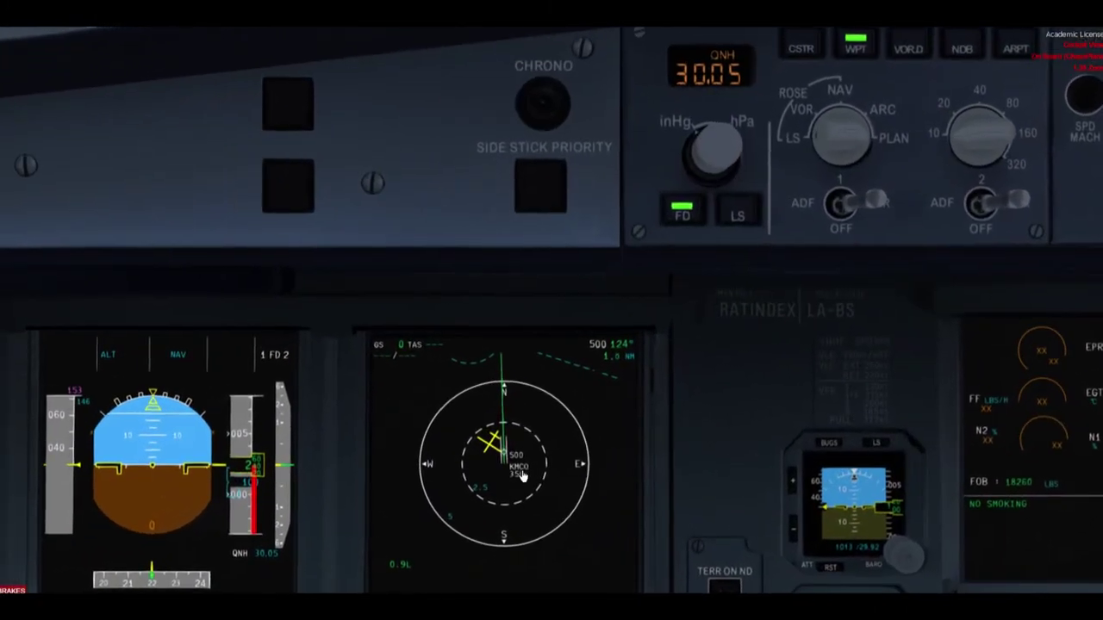
key("a")
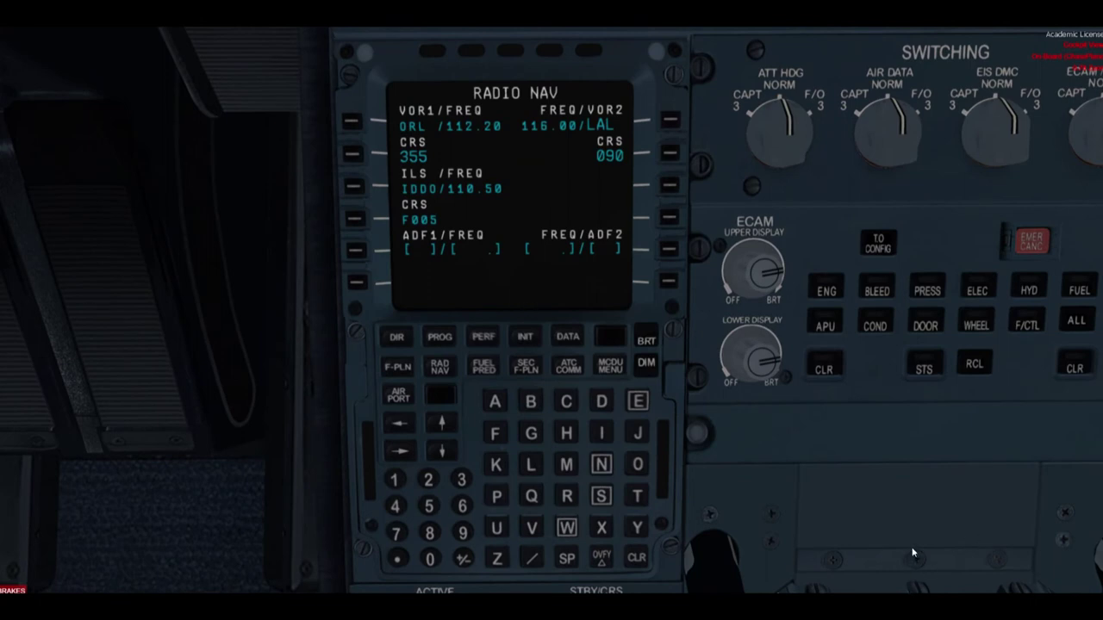
mouse_move(350, 232)
left_mouse_down()
mouse_move(353, 179)
mouse_move(506, 166)
mouse_move(522, 195)
mouse_move(526, 228)
mouse_move(349, 240)
left_mouse_up()
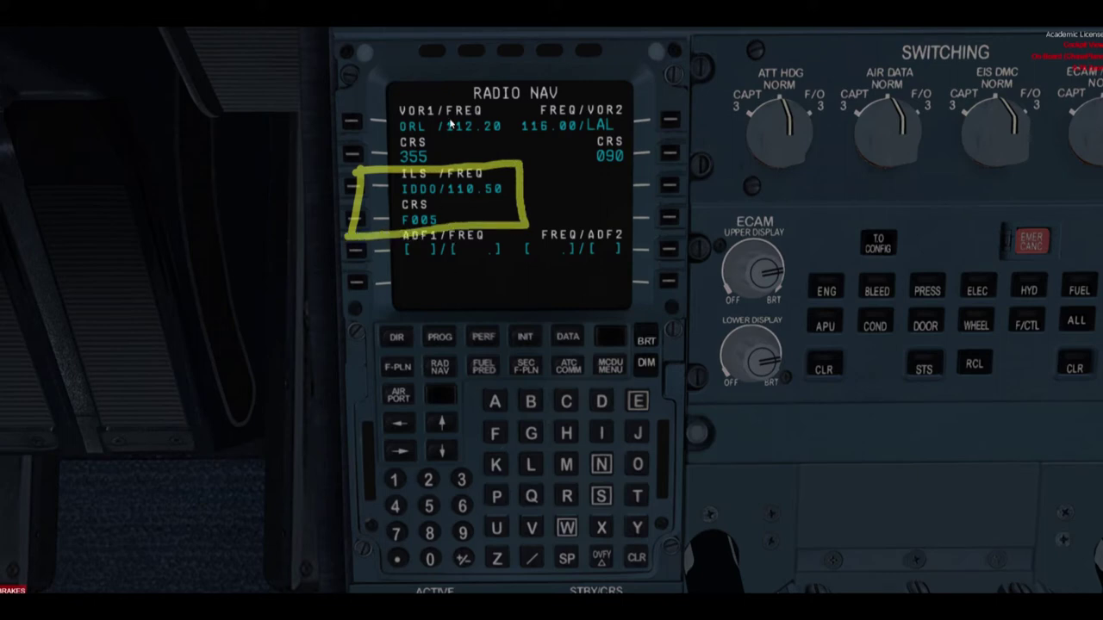
left_click_drag(512, 189, 536, 148)
left_click_drag(432, 179, 457, 144)
left_click_drag(437, 220, 541, 200)
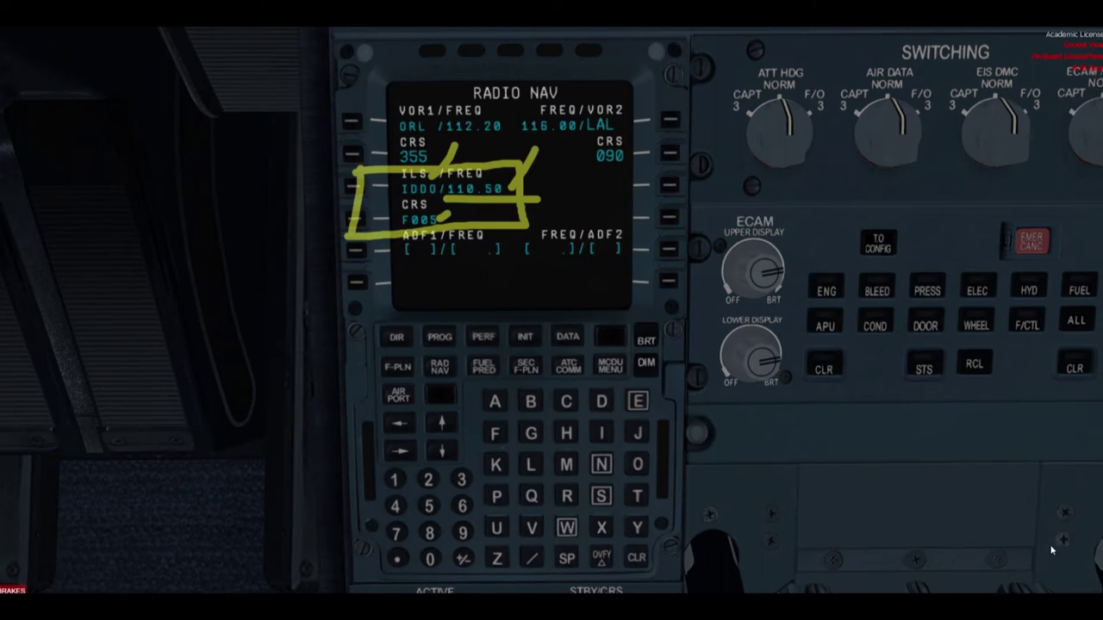
key("Escape")
left_click(526, 368)
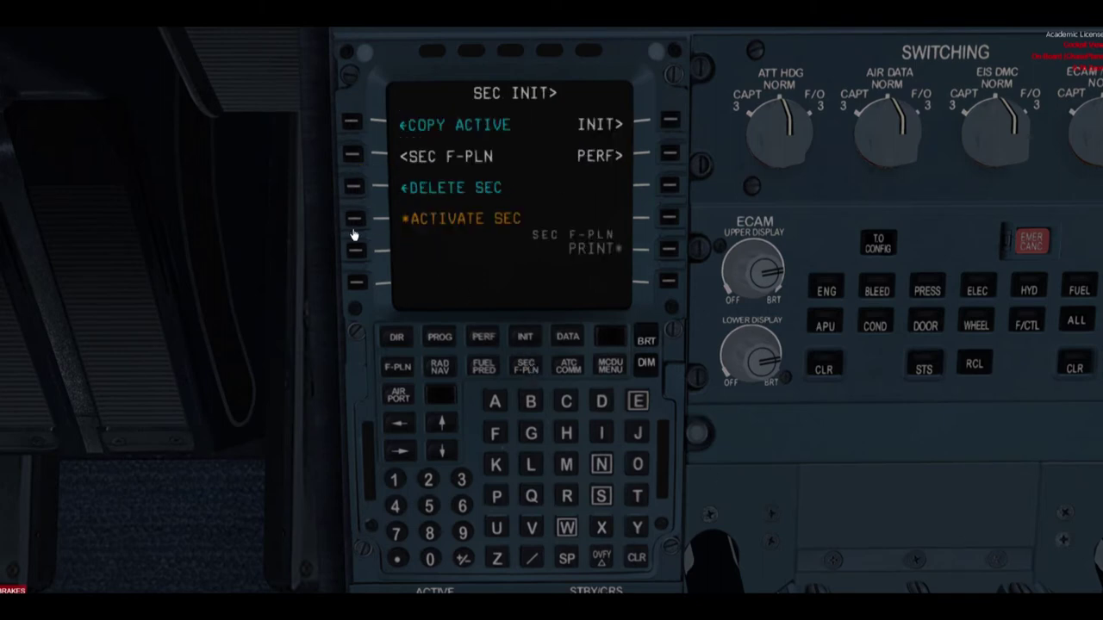
left_click(430, 369)
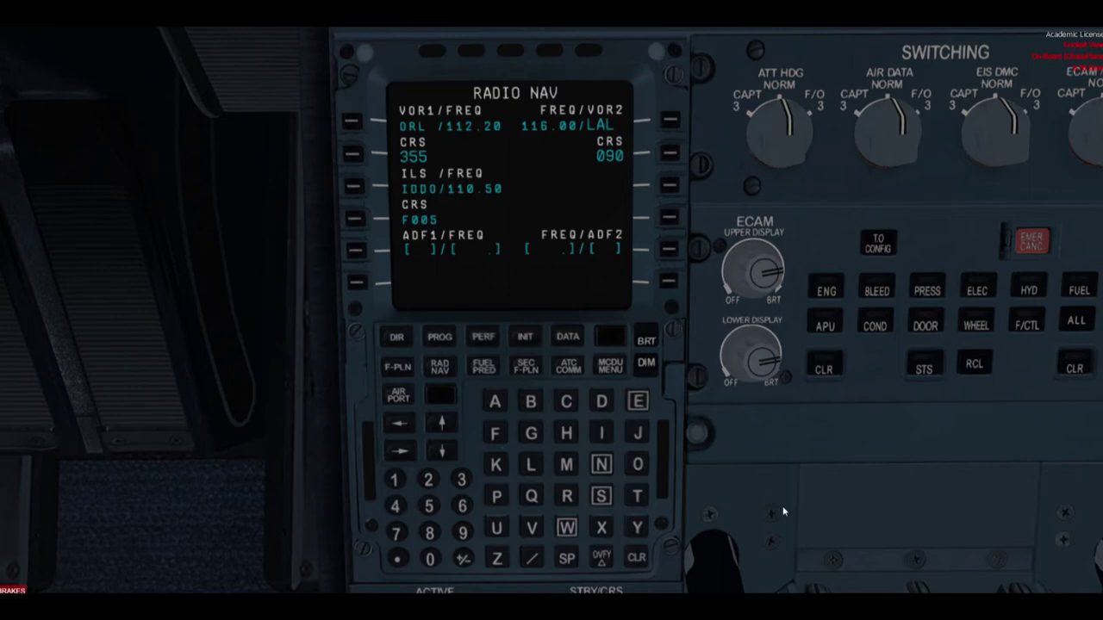
left_click_drag(386, 188, 498, 189)
left_click_drag(400, 223, 472, 223)
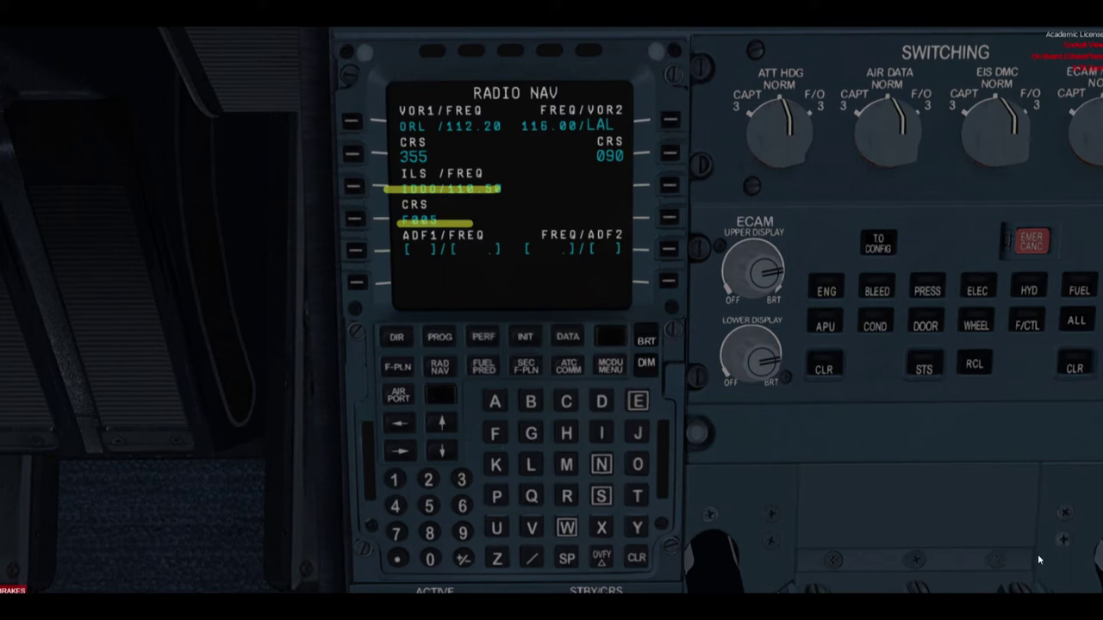
key("Escape")
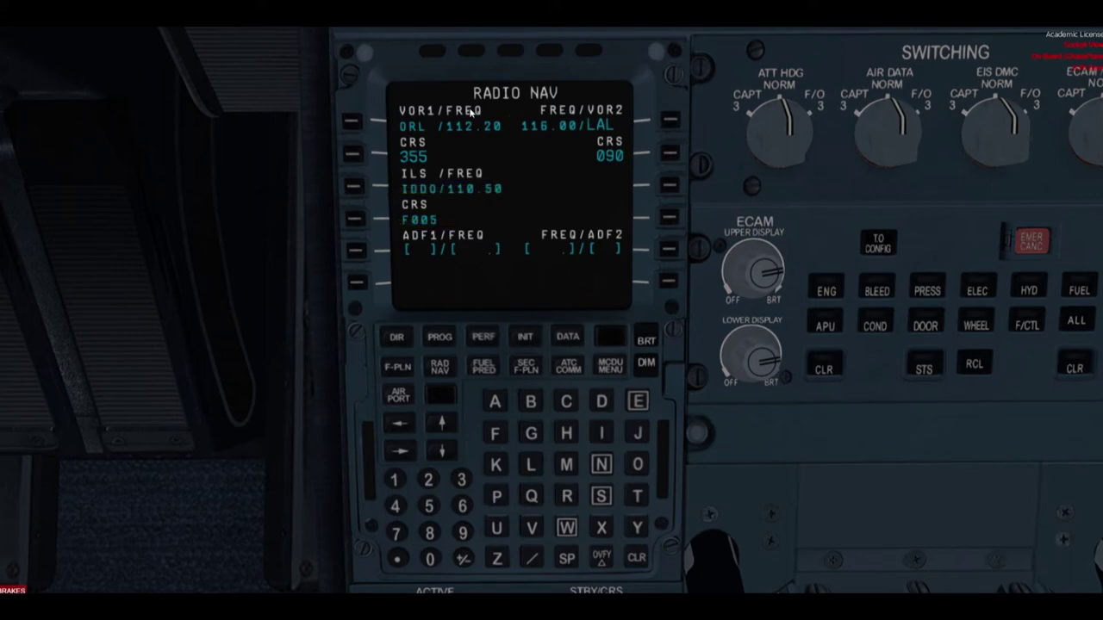
- Open the MCDU's fuel prediction initialization page and review the taxi, trip, route reserve, alternate, final and extra fuel
left_click(521, 340)
left_click(401, 450)
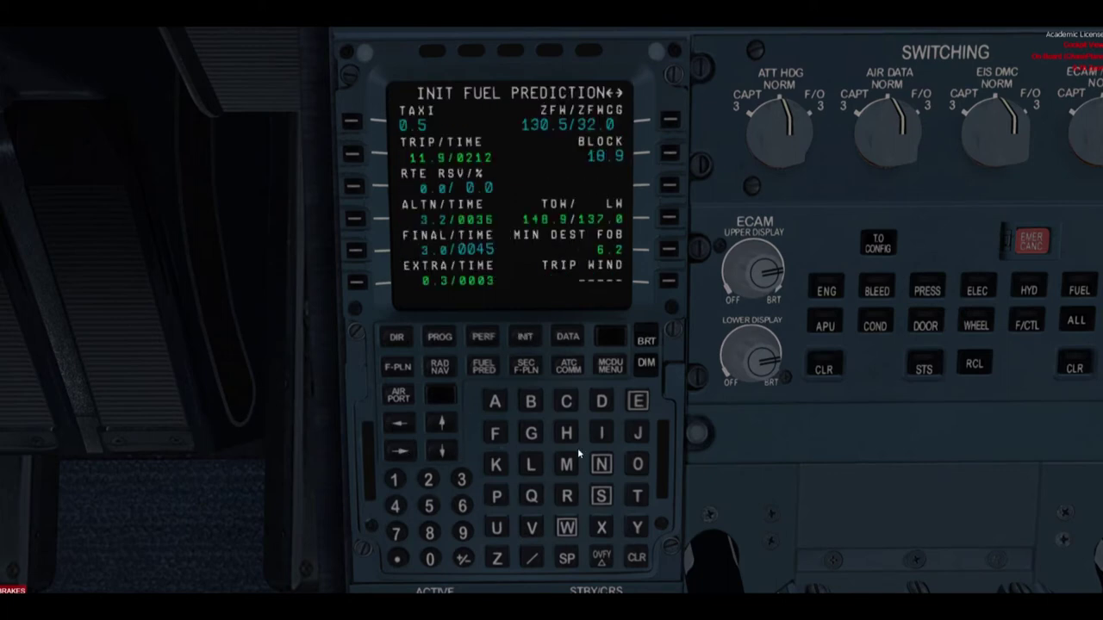
mouse_move(376, 136)
left_mouse_down()
mouse_move(376, 96)
mouse_move(438, 97)
mouse_move(455, 138)
mouse_move(377, 135)
left_mouse_up()
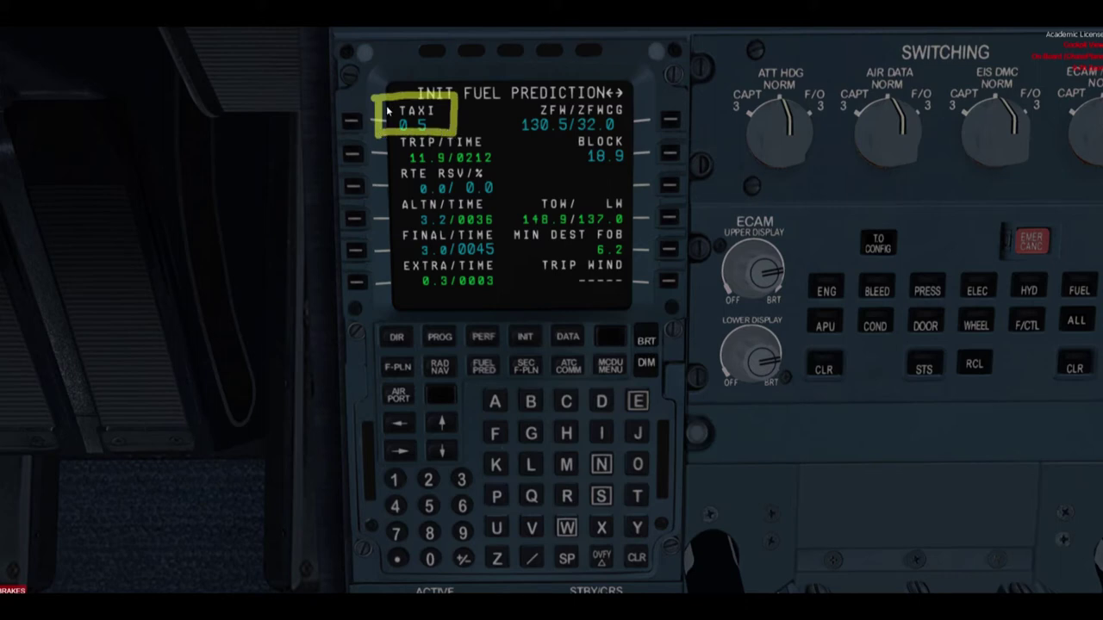
left_click_drag(400, 158, 498, 158)
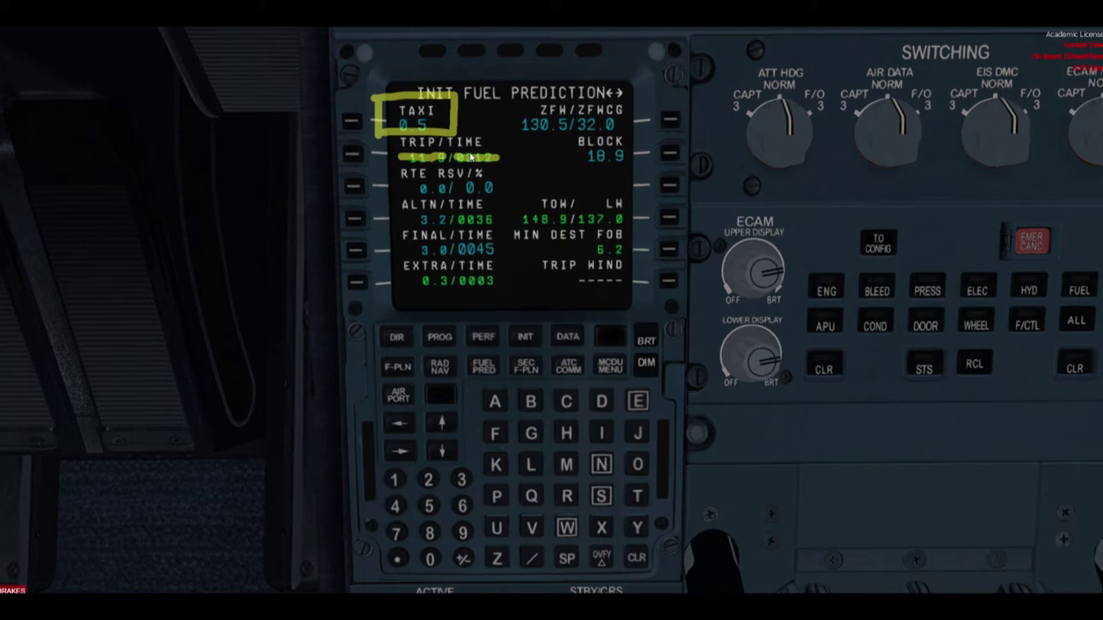
mouse_move(515, 195)
left_mouse_down()
mouse_move(431, 197)
mouse_move(396, 181)
mouse_move(493, 168)
mouse_move(517, 188)
left_mouse_up()
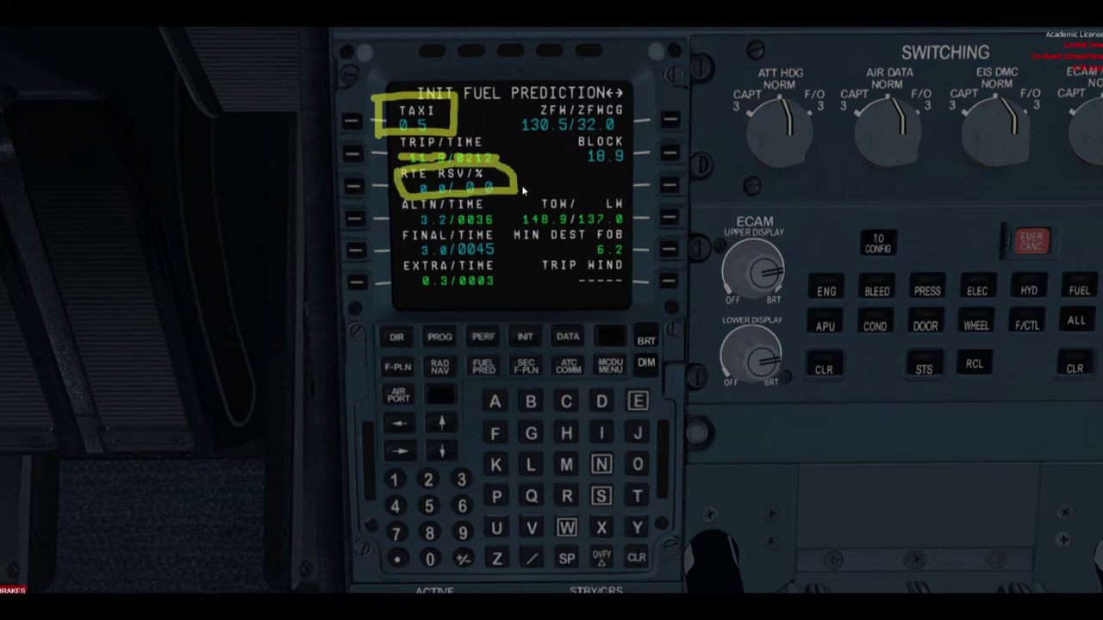
left_click_drag(408, 226, 497, 218)
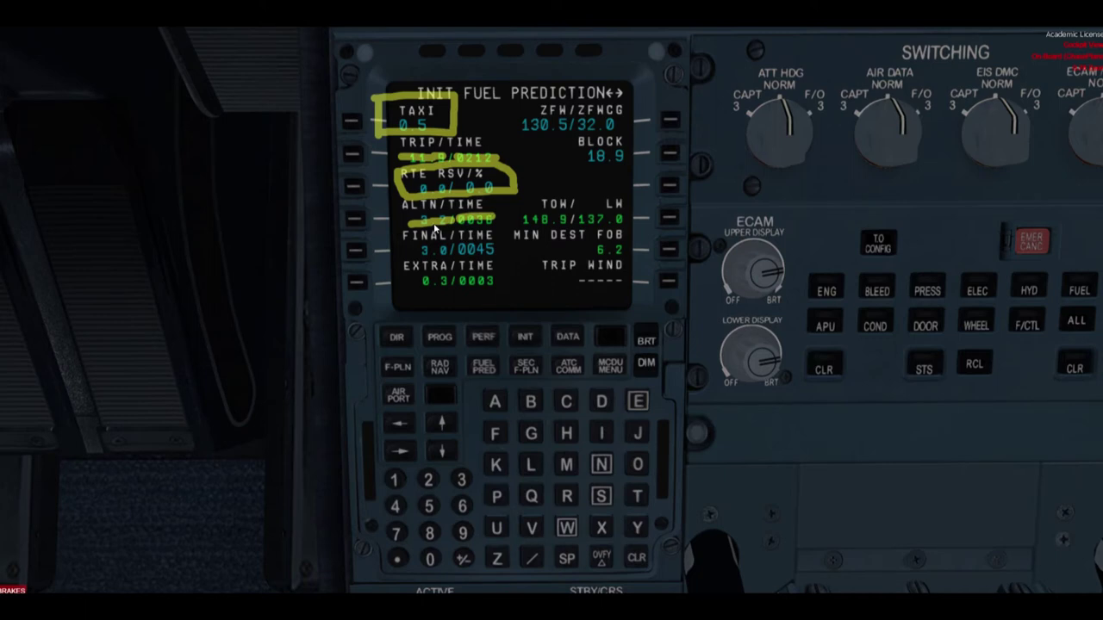
left_click_drag(472, 254, 495, 255)
left_click_drag(416, 288, 532, 287)
left_click_drag(418, 278, 498, 282)
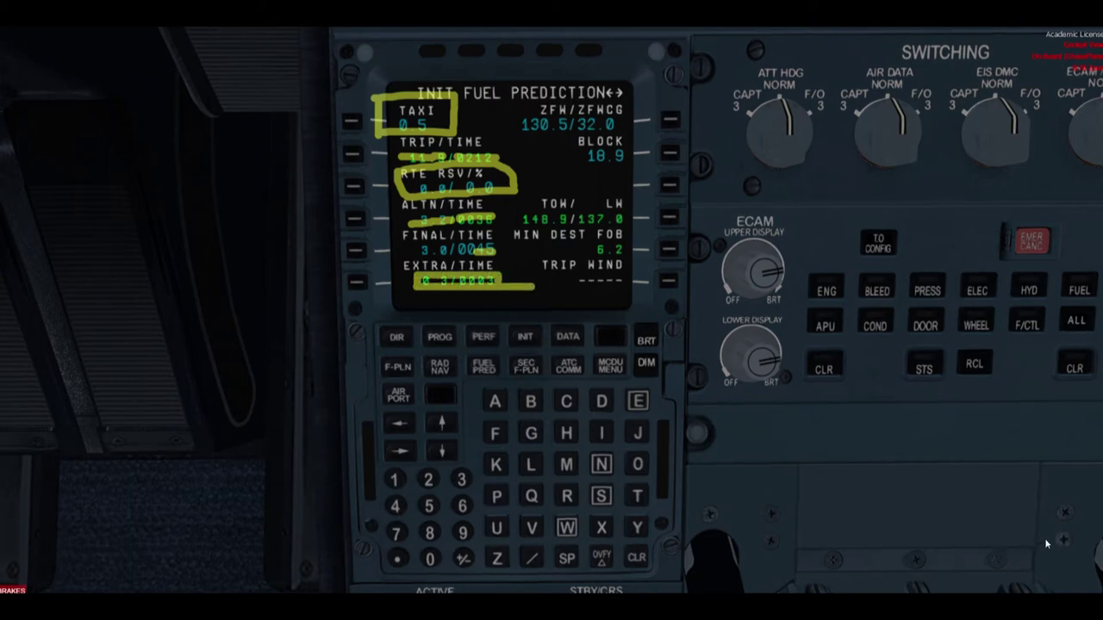
key("Escape")
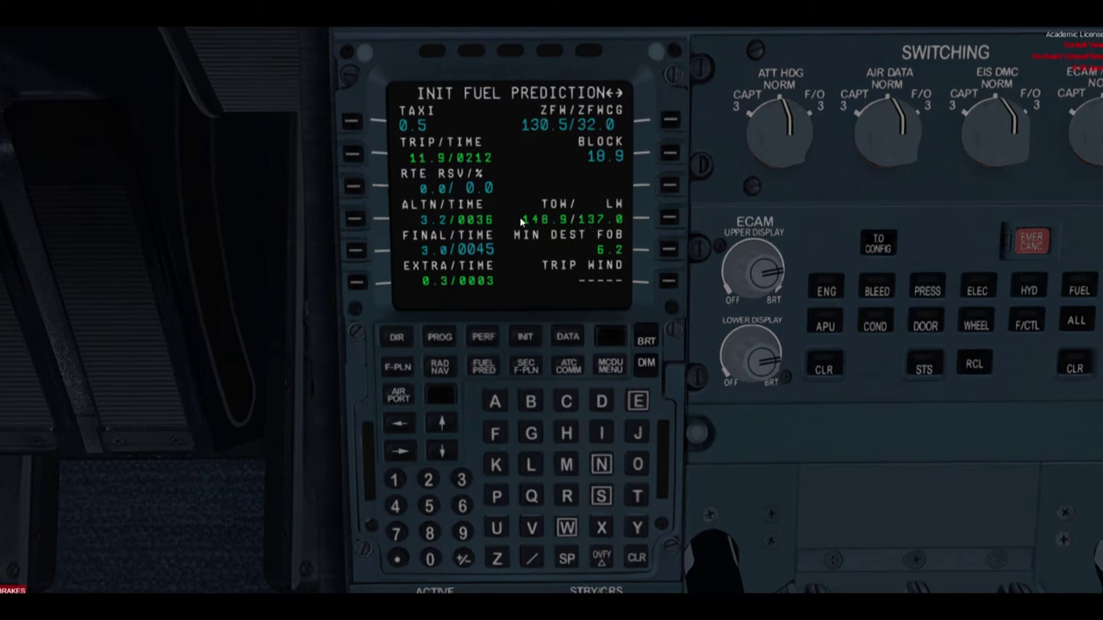
- Review the takeoff and landing weights, minimum destination fuel, ZFW/ZFWCG and block fuel on the fuel prediction page
mouse_move(520, 226)
left_mouse_down()
mouse_move(570, 226)
mouse_move(570, 199)
mouse_move(524, 208)
mouse_move(534, 228)
left_mouse_up()
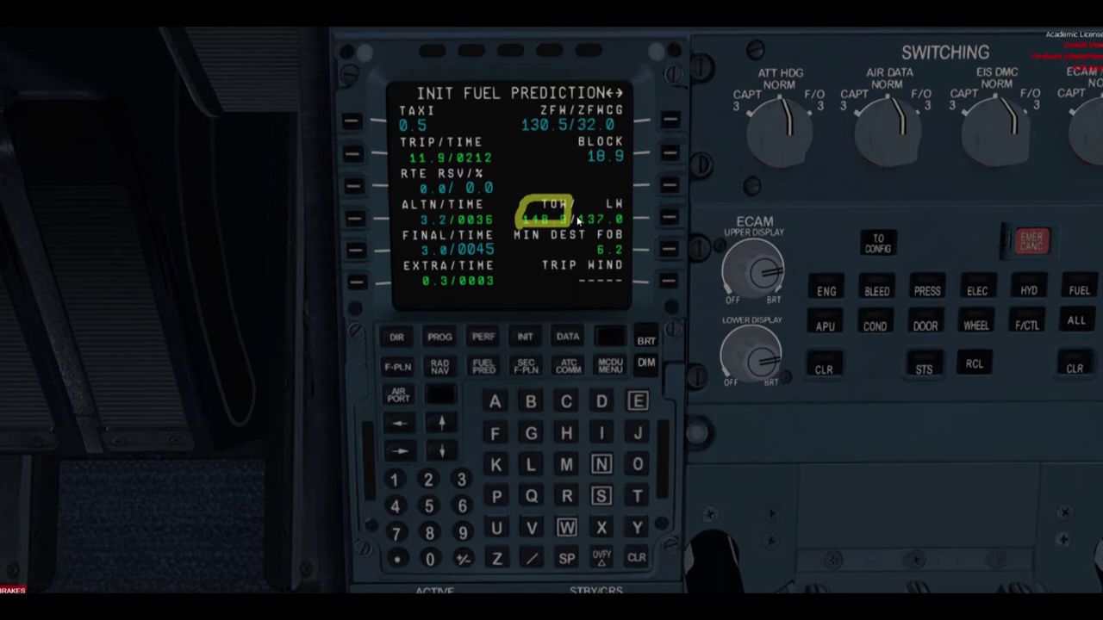
mouse_move(577, 215)
left_mouse_down()
mouse_move(586, 198)
mouse_move(638, 213)
mouse_move(584, 235)
left_mouse_up()
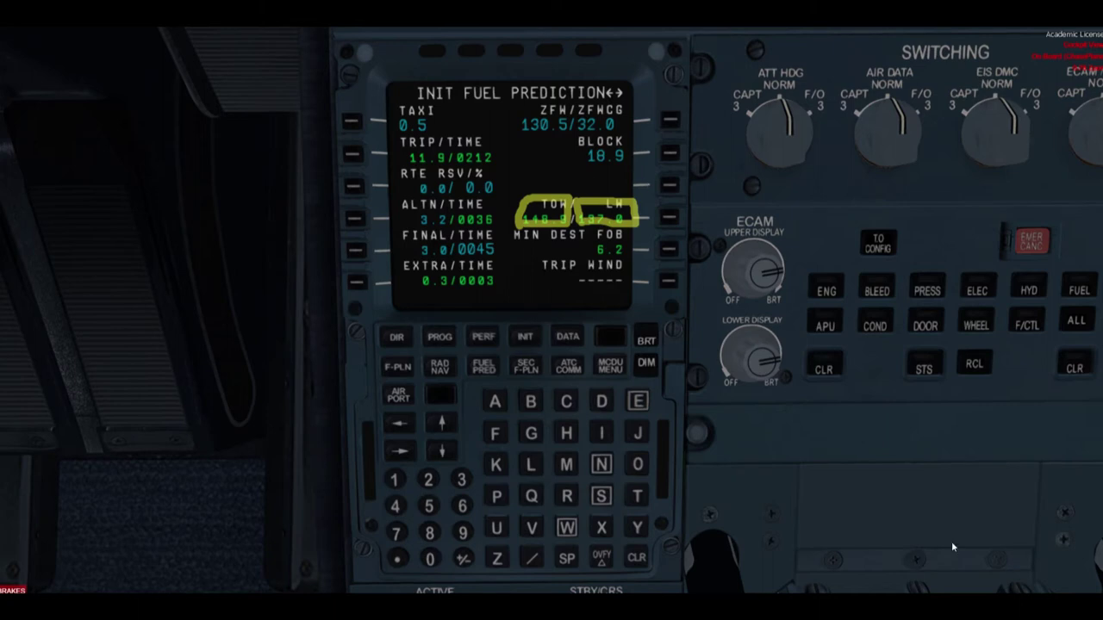
key("Escape")
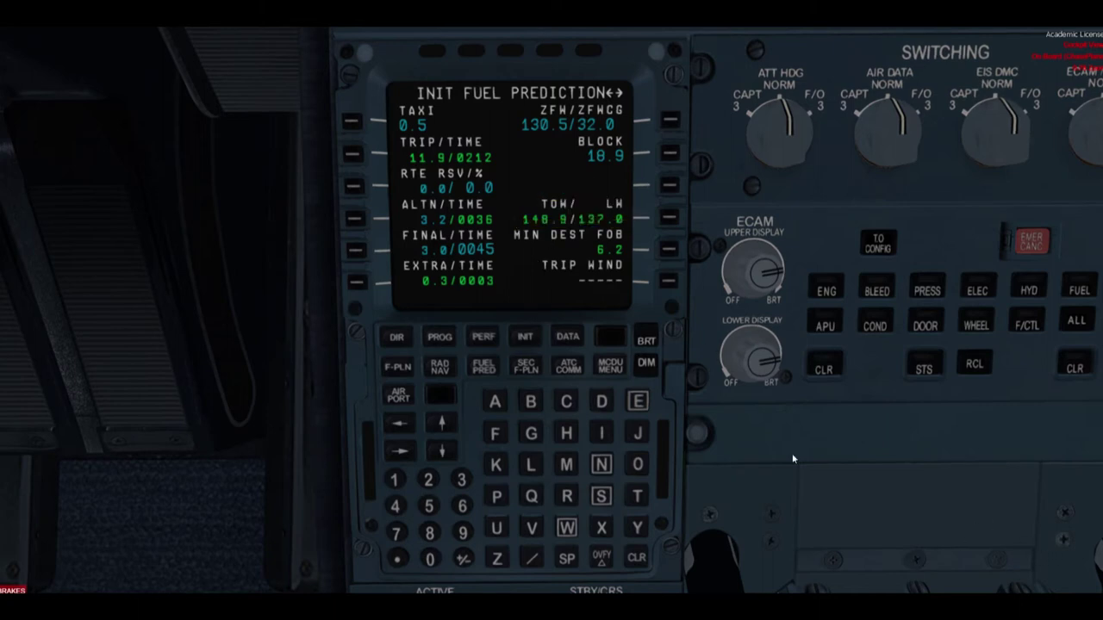
left_click_drag(590, 249, 626, 251)
left_click_drag(517, 136, 622, 134)
mouse_move(521, 127)
left_mouse_down()
mouse_move(514, 143)
mouse_move(615, 114)
mouse_move(630, 146)
mouse_move(512, 143)
left_mouse_up()
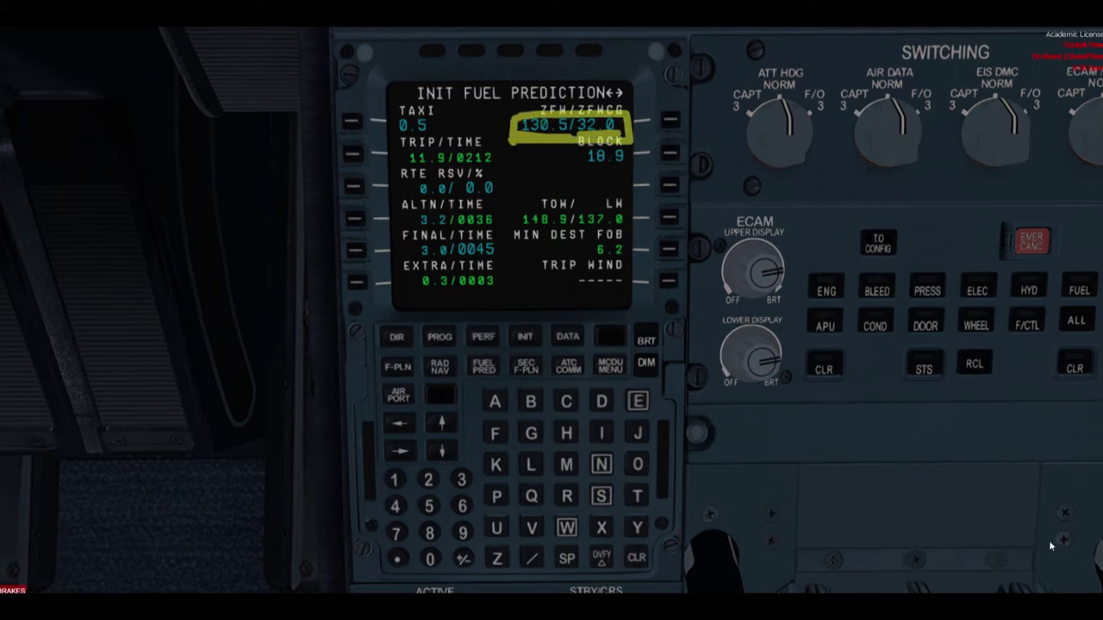
mouse_move(570, 168)
left_mouse_down()
mouse_move(601, 165)
mouse_move(569, 137)
mouse_move(643, 131)
mouse_move(647, 163)
left_mouse_up()
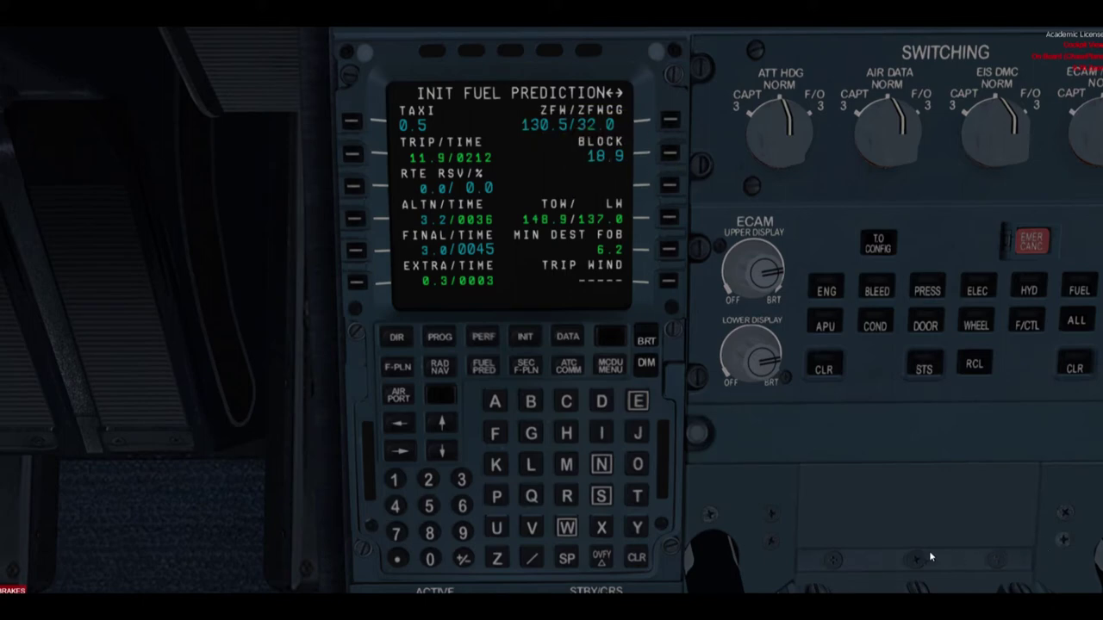
- Display the fuel system page on the lower ECAM and examine the overhead panel's fuel pump switches
key("a")
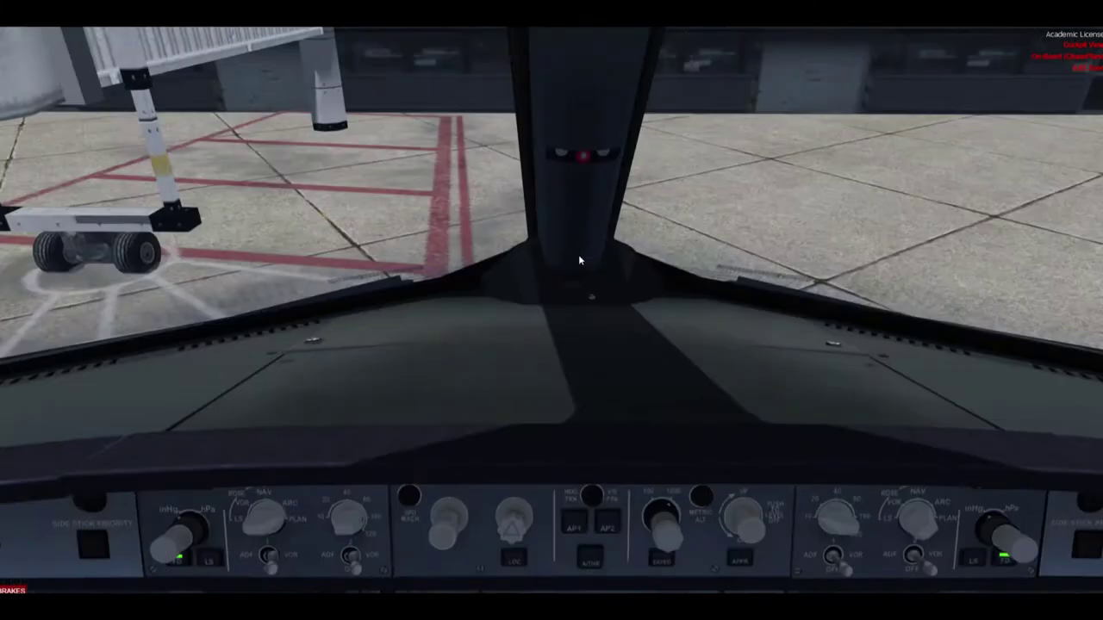
key("a")
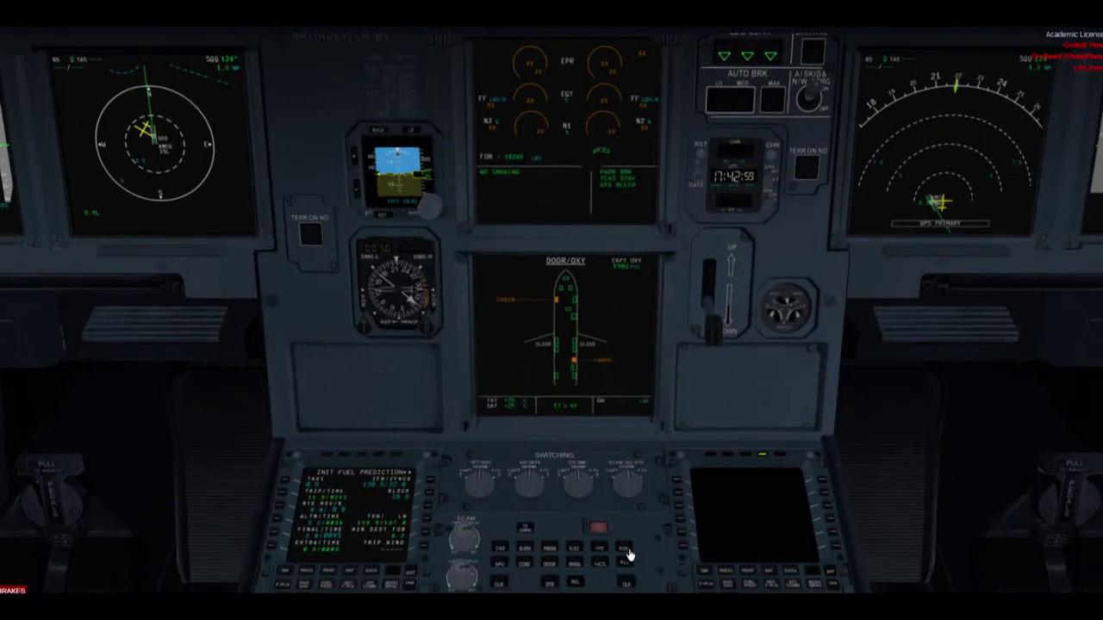
left_click(626, 551)
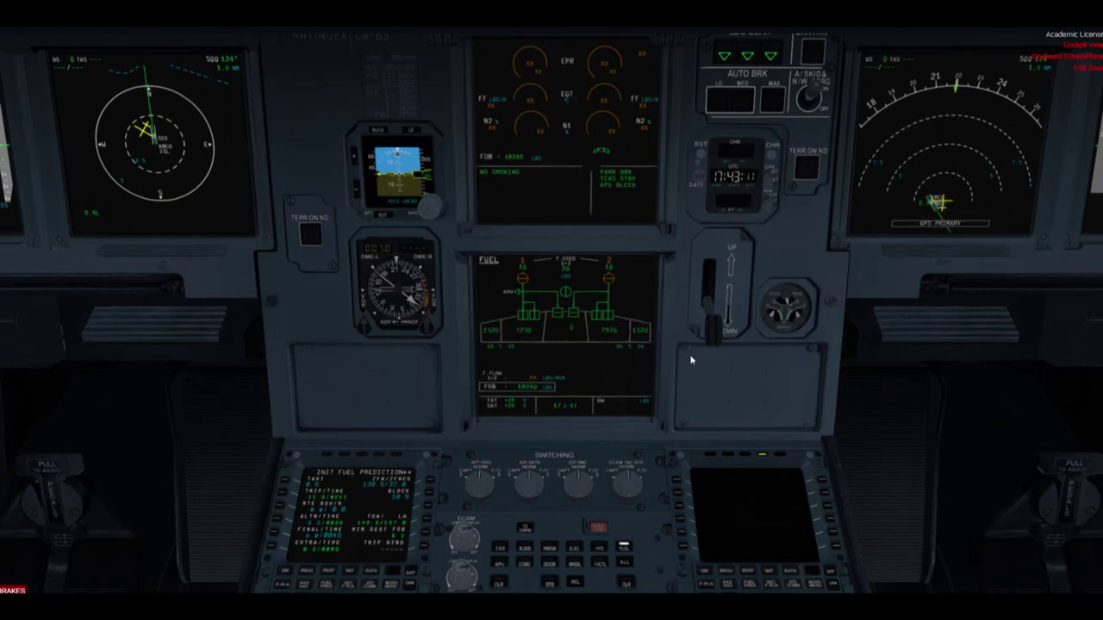
key("2")
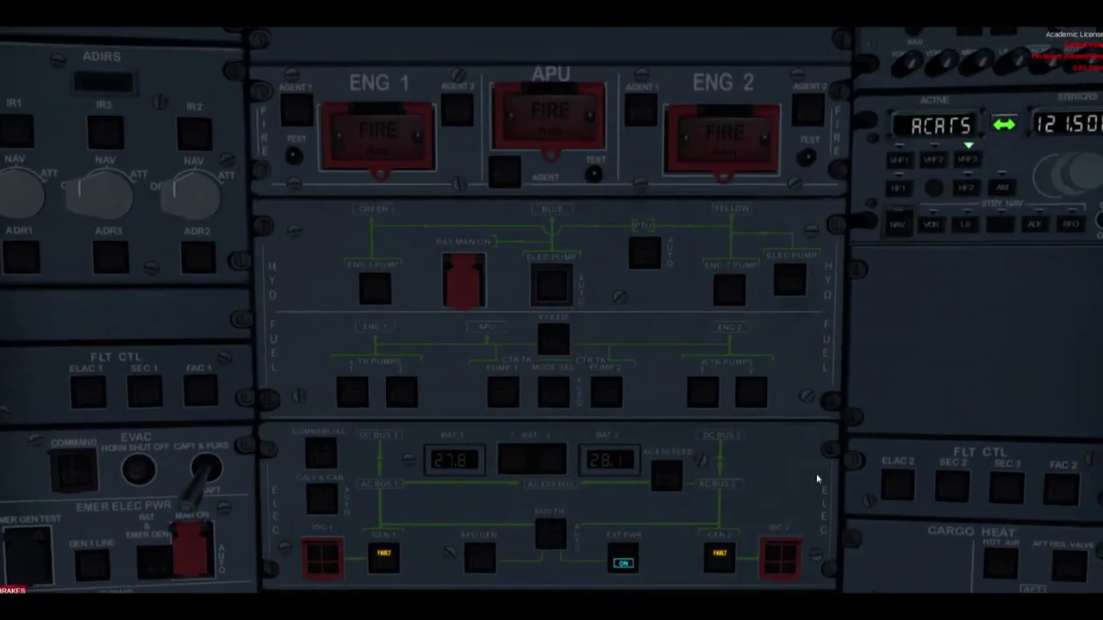
mouse_move(327, 377)
left_mouse_down()
mouse_move(786, 362)
mouse_move(798, 426)
mouse_move(307, 412)
left_mouse_up()
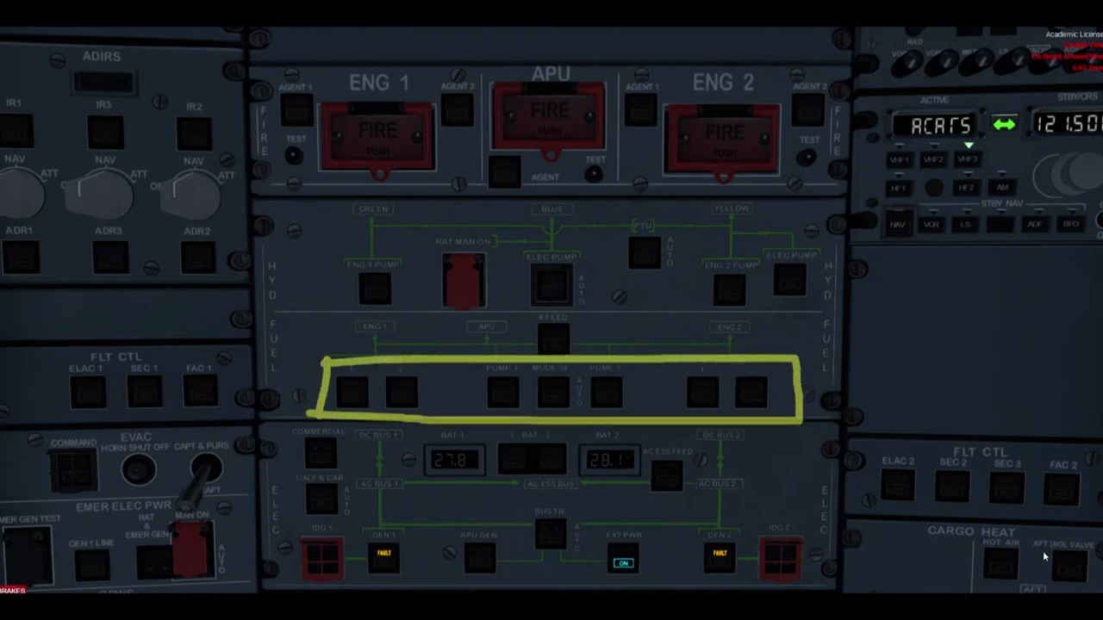
key("Escape")
- Return to the MCDU and review the takeoff performance page's runway, takeoff shift, flap setting, flex temperature and V speeds
key("a")
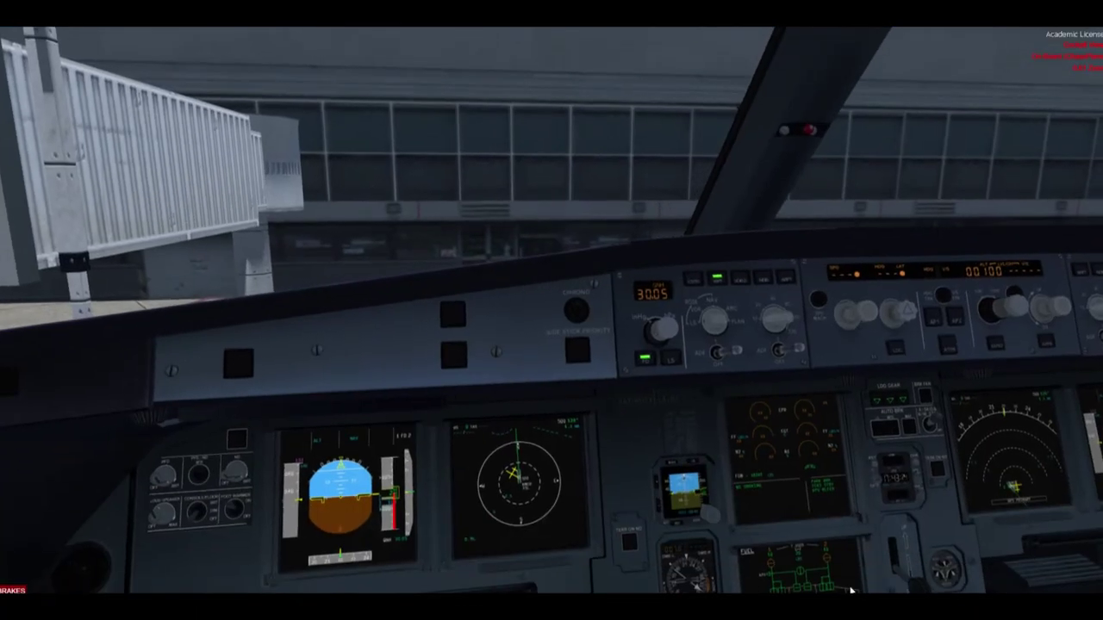
key("a")
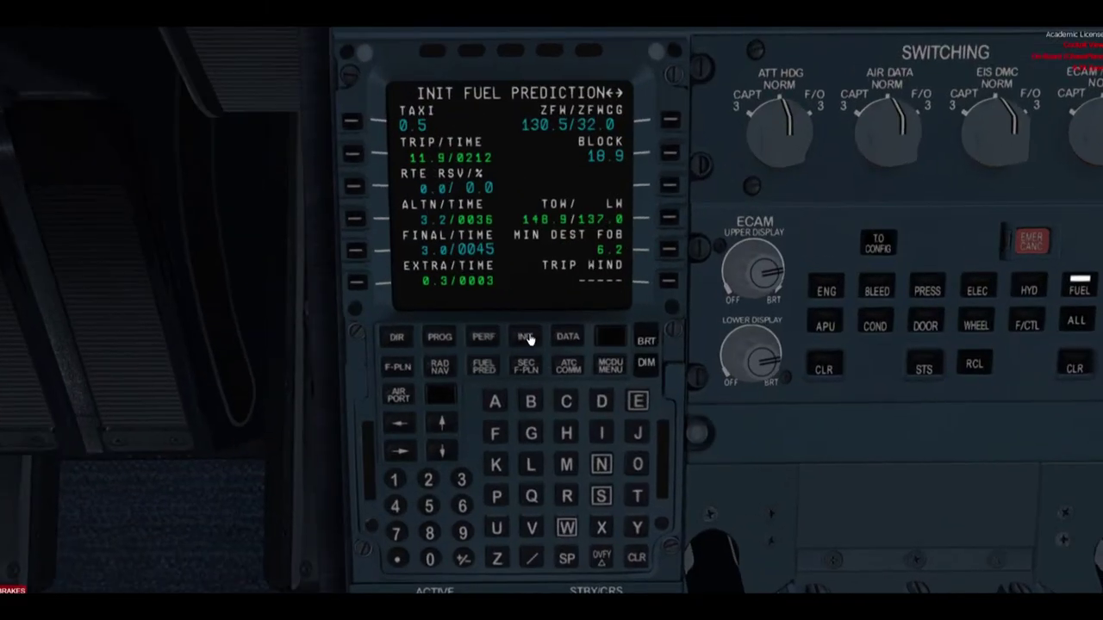
left_click(481, 343)
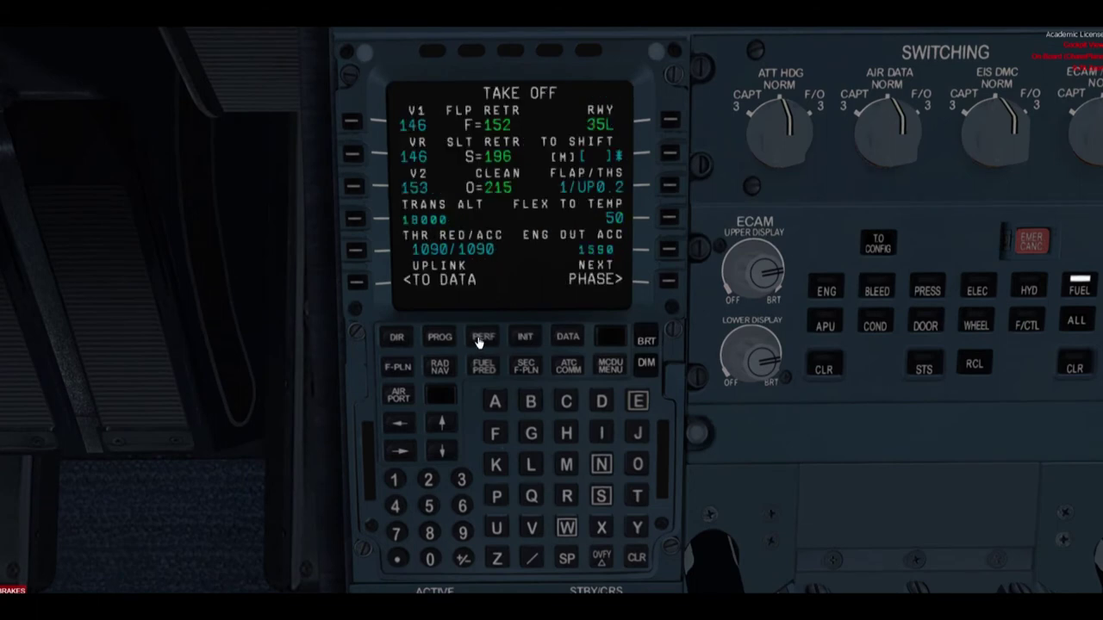
mouse_move(572, 129)
left_mouse_down()
mouse_move(572, 96)
mouse_move(646, 97)
mouse_move(626, 138)
mouse_move(562, 144)
mouse_move(674, 156)
left_mouse_up()
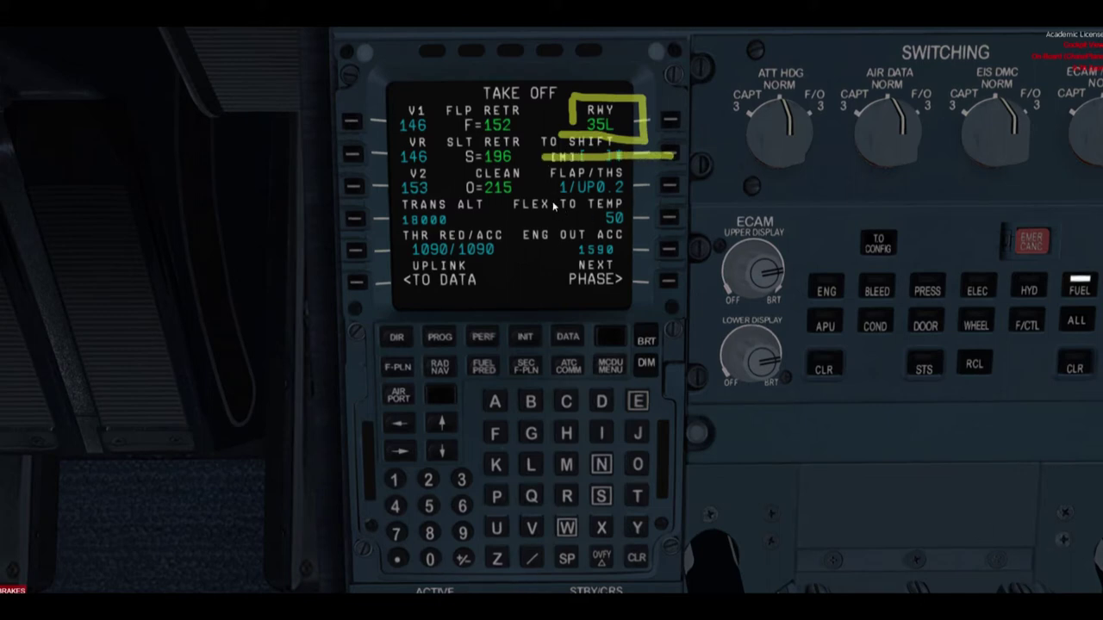
mouse_move(571, 170)
left_mouse_down()
mouse_move(557, 182)
mouse_move(568, 187)
mouse_move(568, 173)
left_mouse_up()
left_click_drag(603, 216, 640, 214)
left_click_drag(393, 123, 459, 122)
left_click_drag(396, 159, 447, 157)
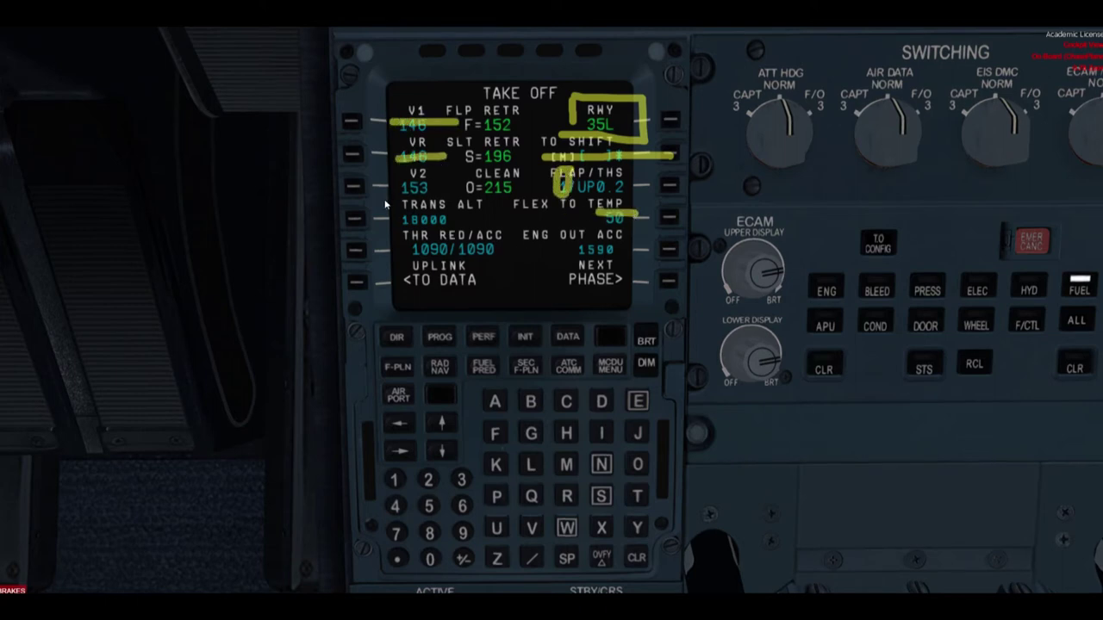
left_click_drag(386, 196, 440, 195)
key("Escape")
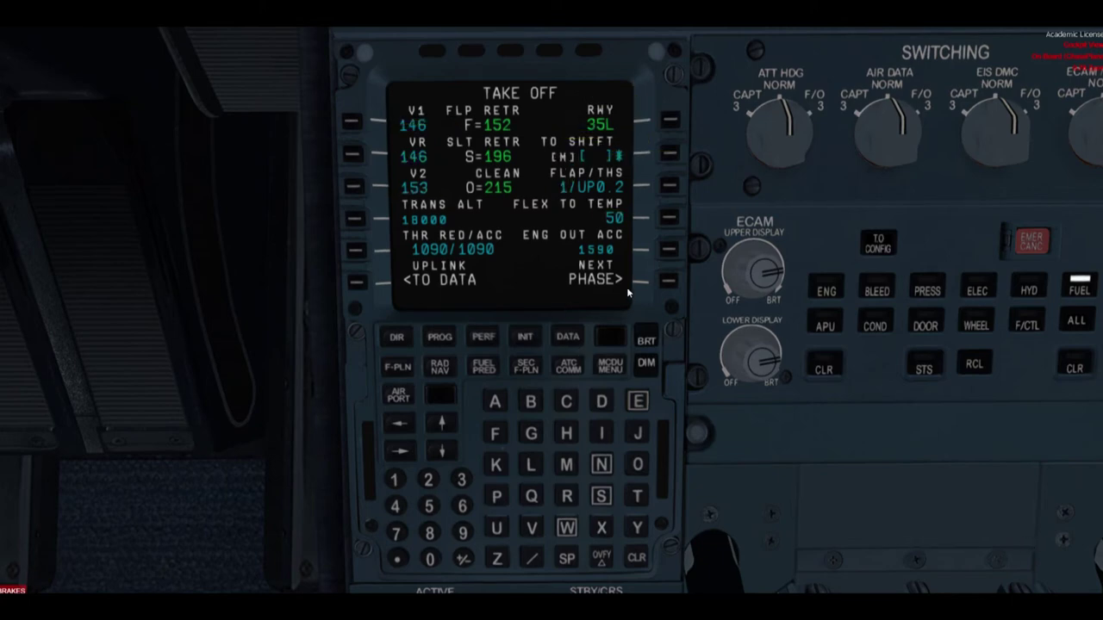
- Enlarge the captain's primary flight display and return to the MCDU view
key("F9")
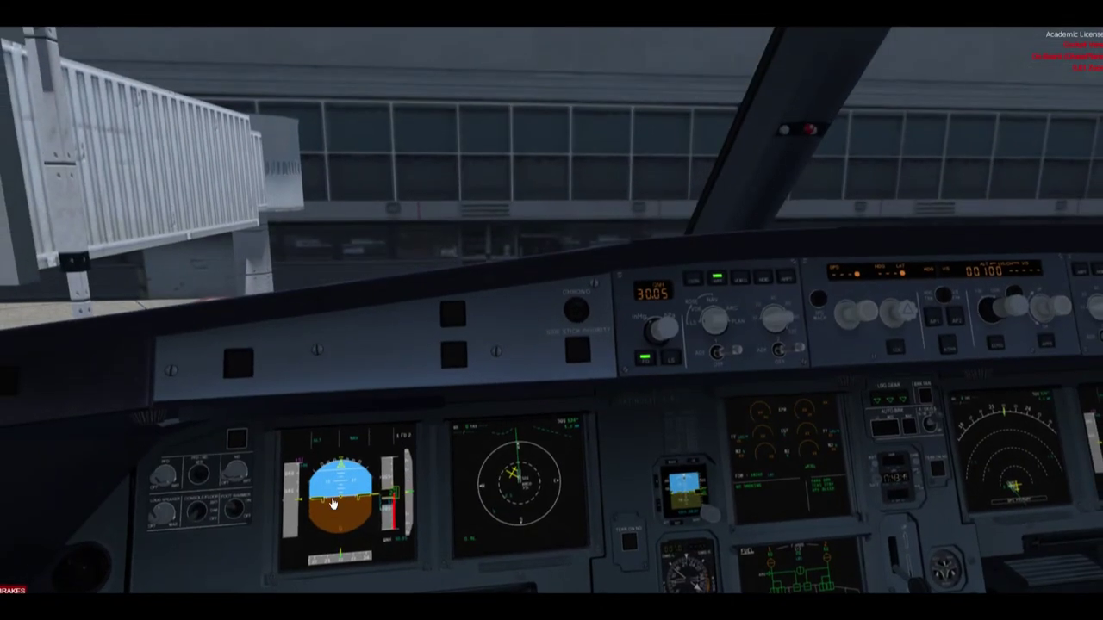
left_click(324, 508)
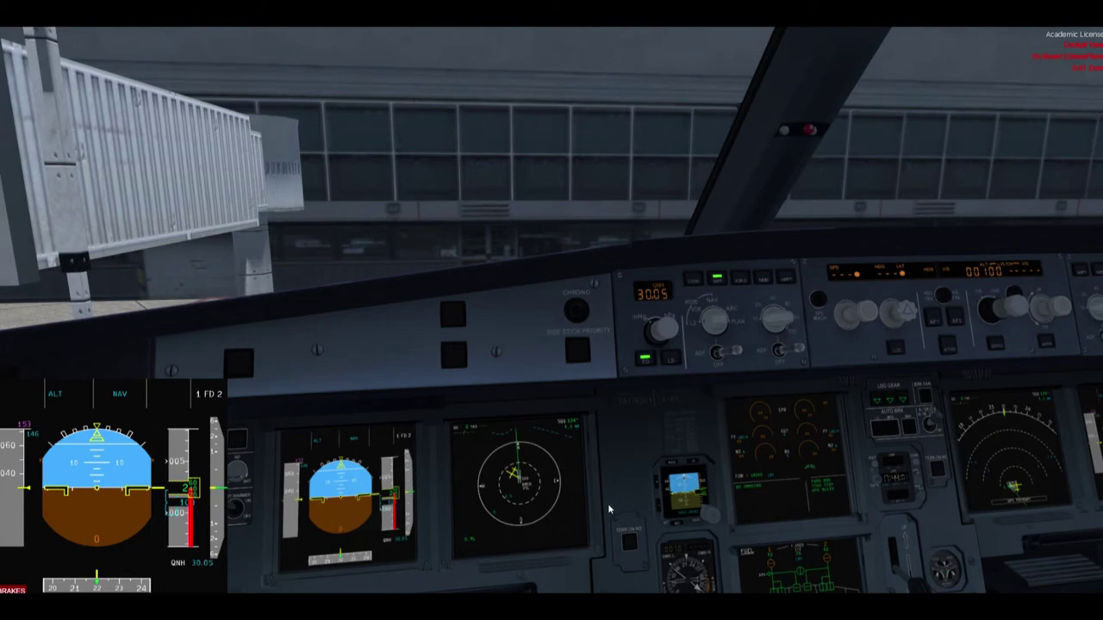
key("a")
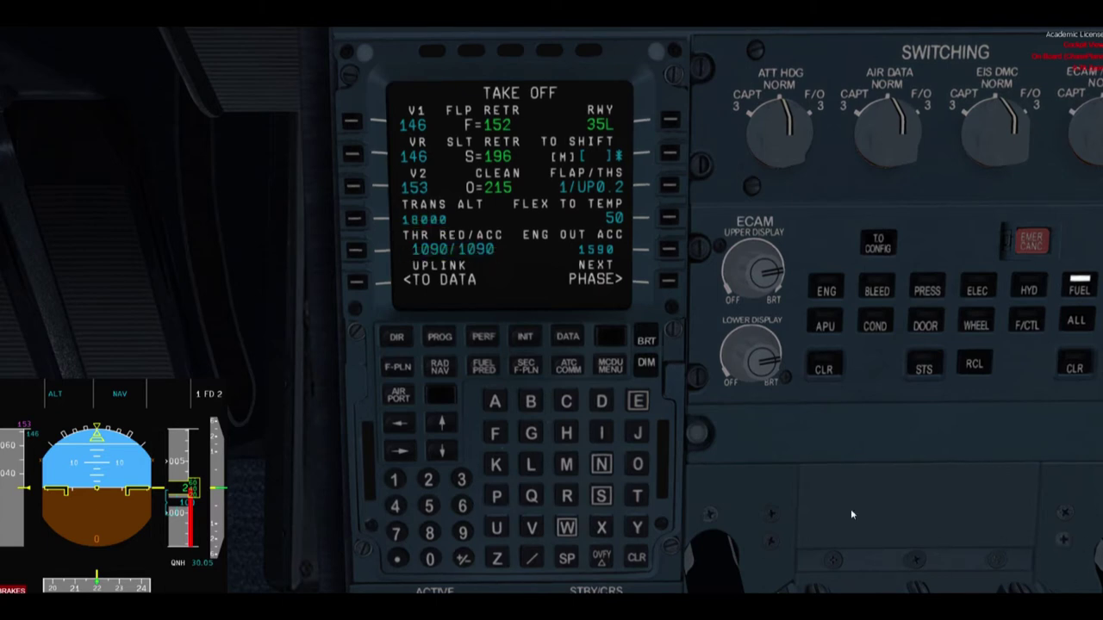
- Advance through the performance phases to the approach page and review the destination QNH, temperature, wind and final approach entries
left_click(668, 285)
left_click(669, 285)
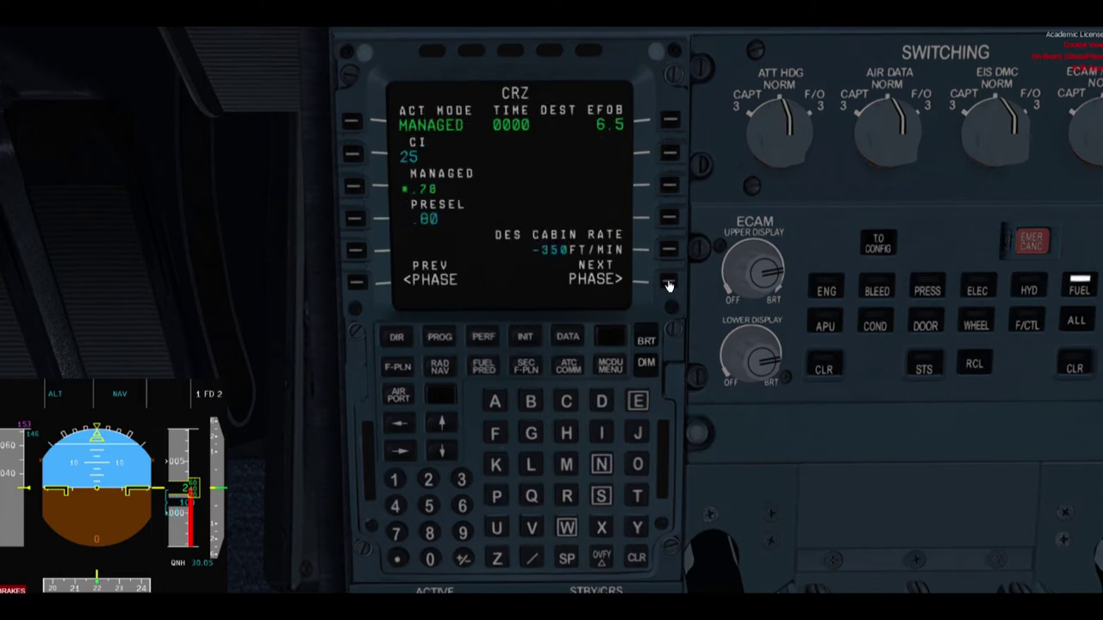
left_click(669, 285)
left_click(668, 285)
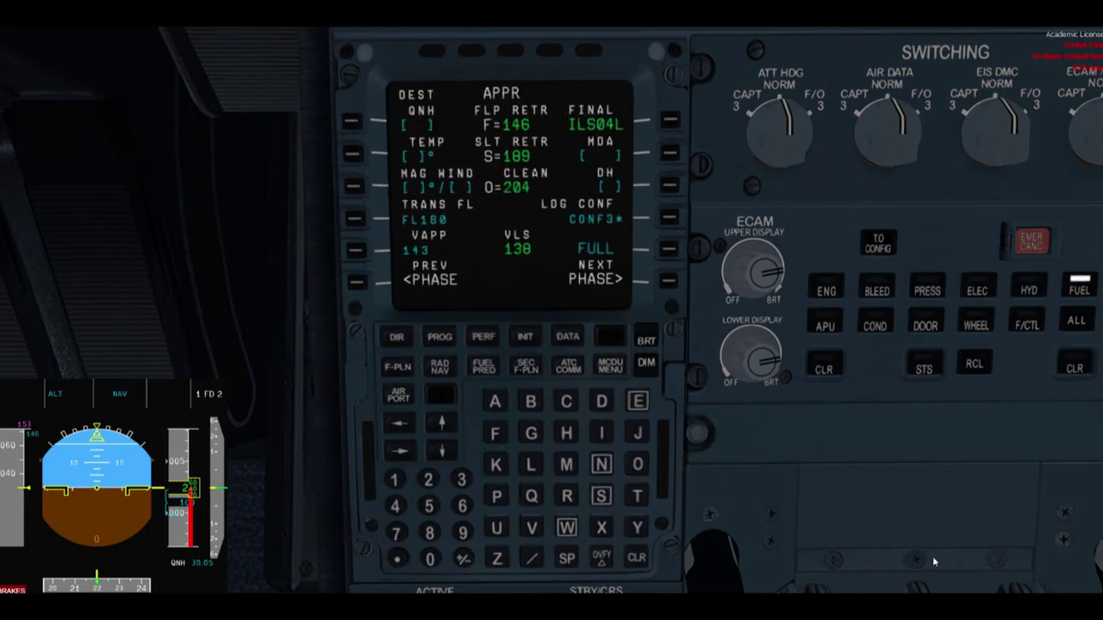
mouse_move(361, 110)
left_mouse_down()
mouse_move(371, 82)
mouse_move(489, 112)
mouse_move(362, 196)
left_mouse_up()
left_click_drag(543, 126, 669, 121)
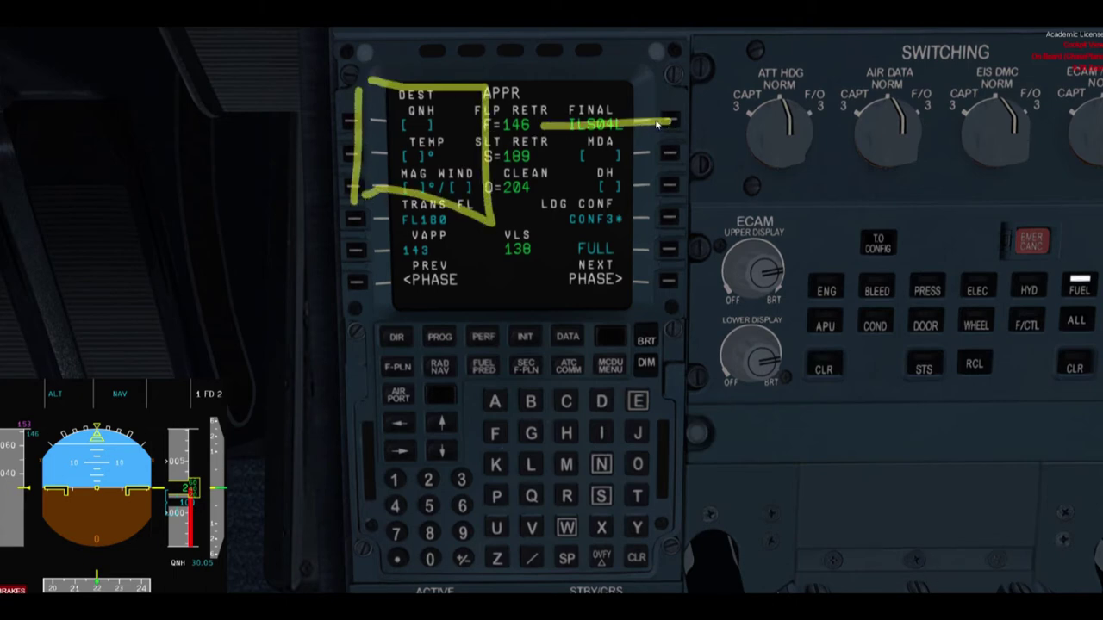
key("Escape")
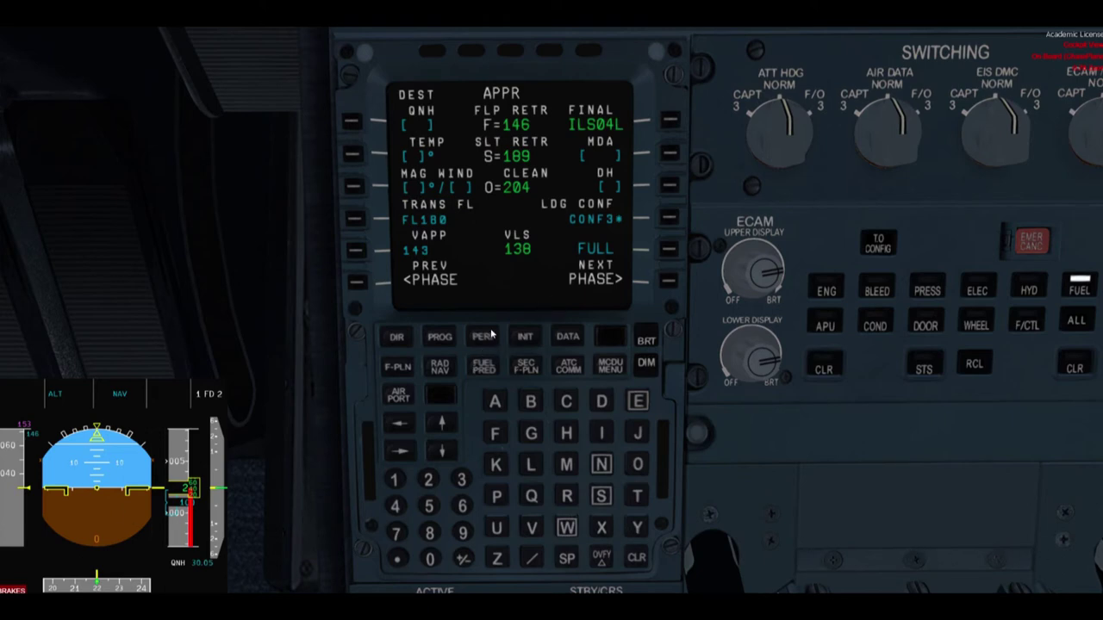
- Close the enlarged primary flight display and examine the glareshield controls from the full cockpit view
left_click(133, 473)
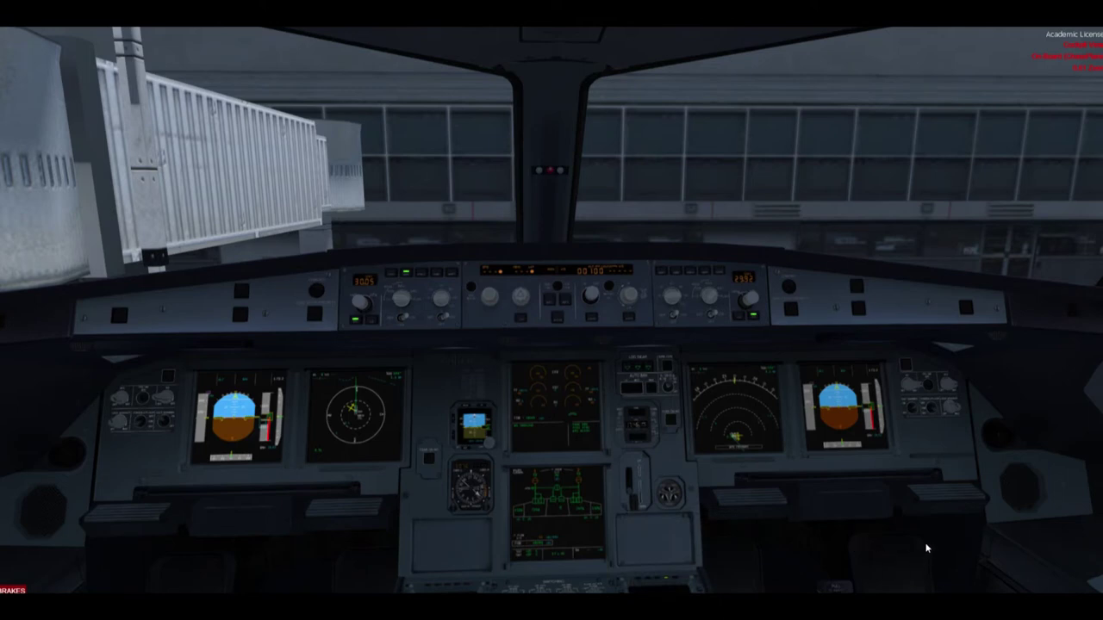
mouse_move(1057, 350)
left_mouse_down()
mouse_move(961, 313)
mouse_move(844, 303)
mouse_move(685, 302)
mouse_move(652, 319)
mouse_move(702, 353)
mouse_move(709, 260)
left_mouse_up()
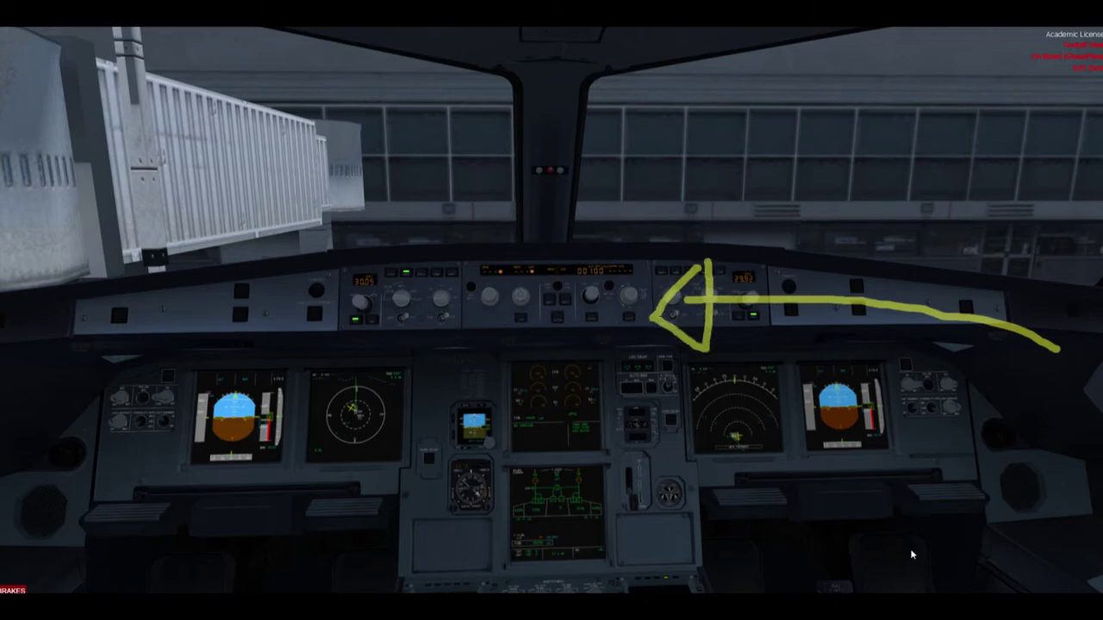
left_click_drag(645, 227, 646, 462)
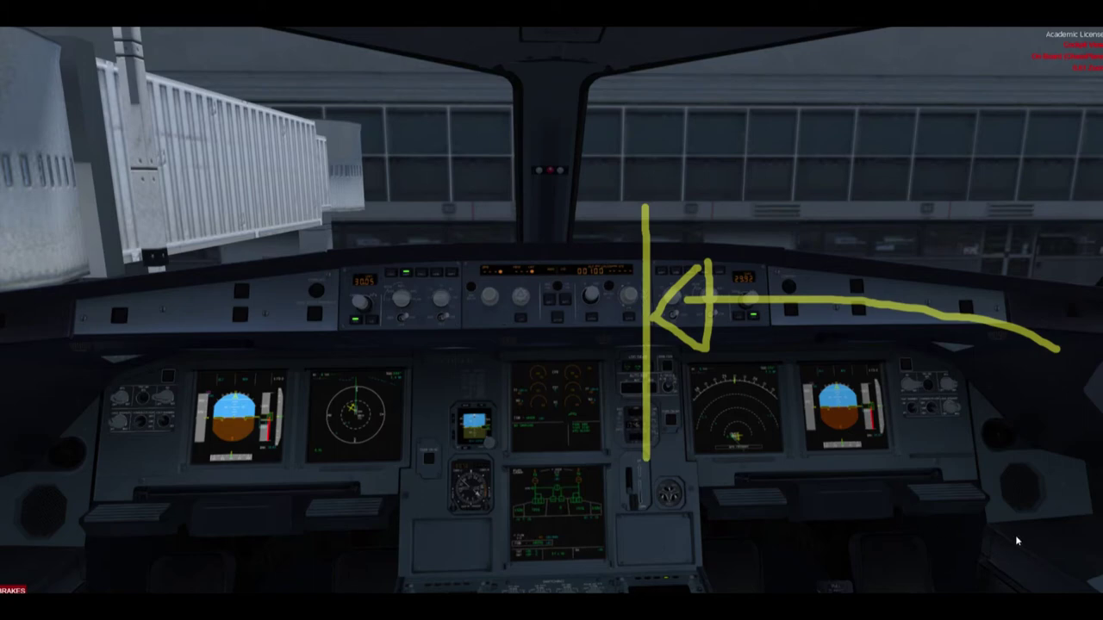
mouse_move(168, 368)
left_mouse_down()
mouse_move(223, 328)
mouse_move(617, 310)
left_mouse_up()
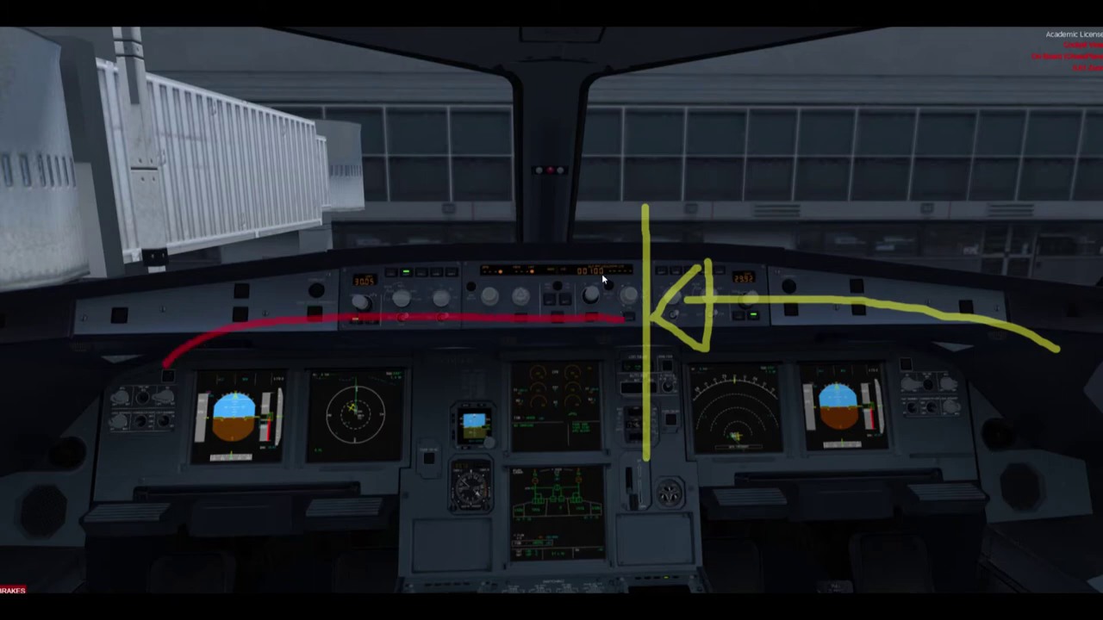
mouse_move(601, 273)
left_mouse_down()
mouse_move(636, 317)
mouse_move(600, 350)
left_mouse_up()
key("Escape")
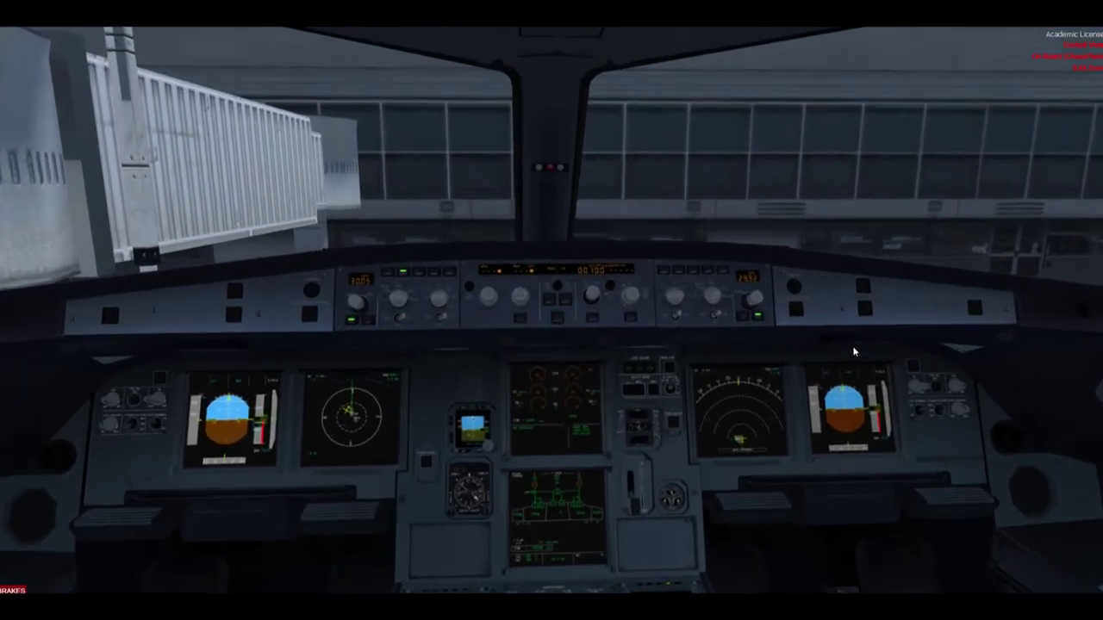
- Set the first officer's altimeter QNH to 30.05, matching the captain's setting
scroll(852, 346, "up", 3)
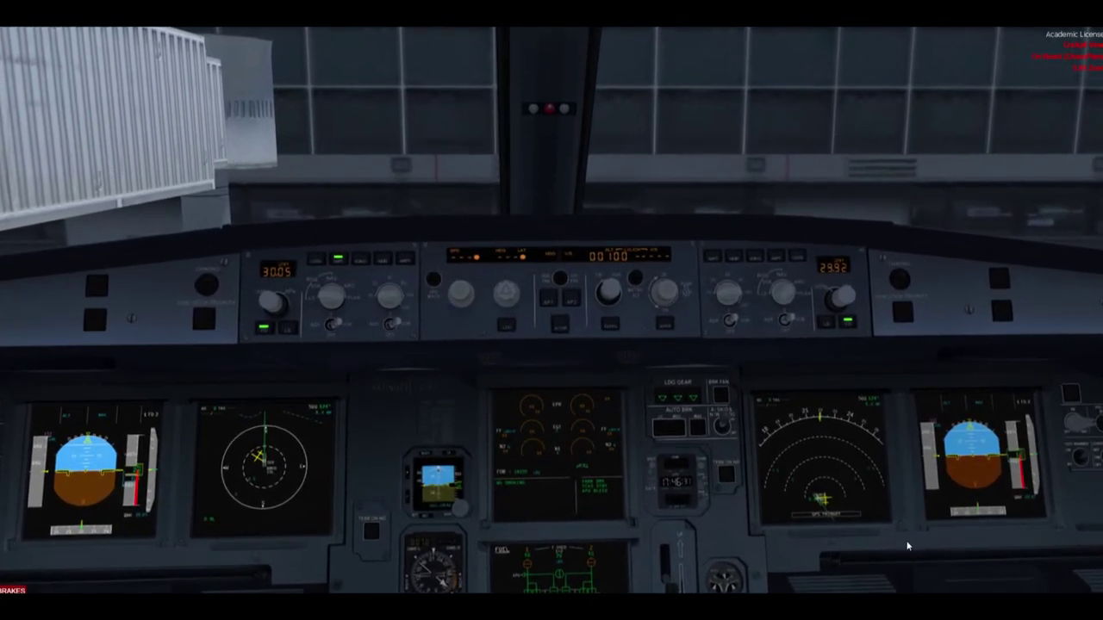
mouse_move(212, 237)
left_mouse_down()
mouse_move(228, 299)
mouse_move(288, 306)
mouse_move(196, 293)
left_mouse_up()
mouse_move(817, 250)
left_mouse_down()
mouse_move(875, 288)
mouse_move(815, 287)
left_mouse_up()
key("Escape")
scroll(845, 297, "up", 4)
scroll(843, 294, "up", 6)
scroll(843, 294, "up", 1)
- Compare the altitude readings on both primary flight displays and the standby instrument
mouse_move(1024, 466)
left_mouse_down()
mouse_move(1024, 455)
mouse_move(1001, 466)
mouse_move(1050, 457)
mouse_move(989, 461)
left_mouse_up()
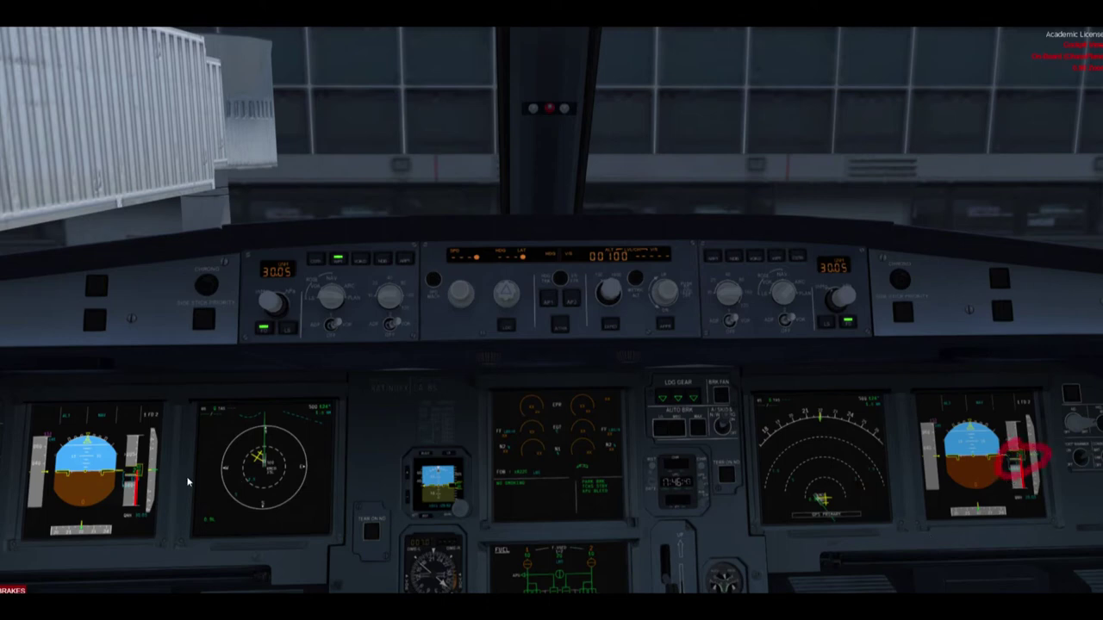
left_click_drag(126, 470, 165, 469)
left_click_drag(469, 485, 452, 485)
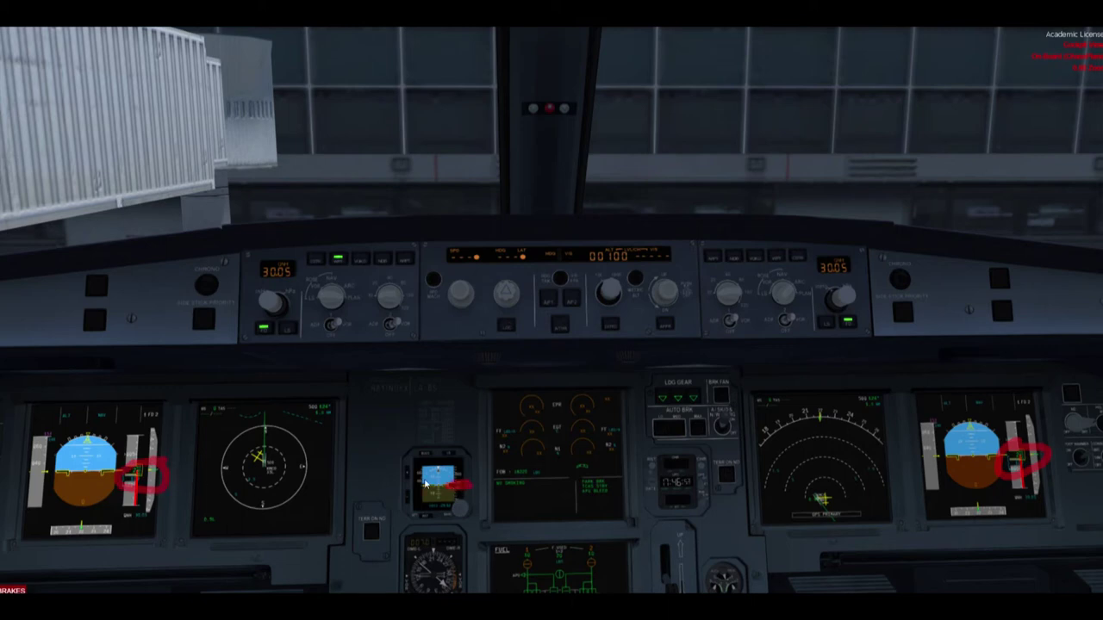
key("Escape")
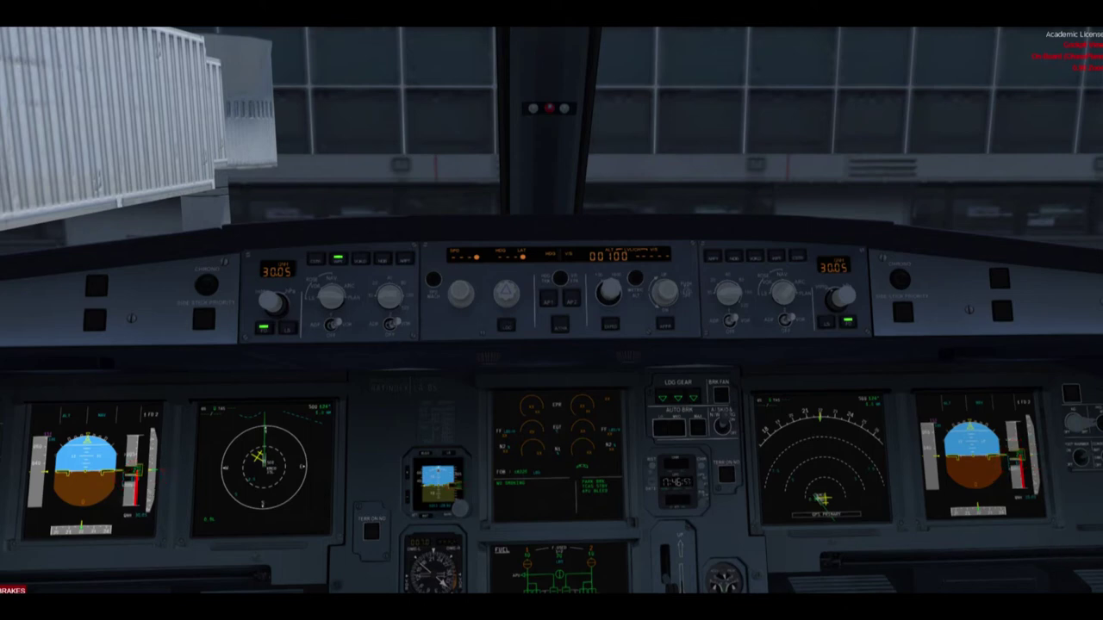
- Check the flight director and LS switches on both sides and the flight director indication on each primary flight display
mouse_move(856, 330)
left_mouse_down()
mouse_move(851, 306)
mouse_move(850, 335)
mouse_move(865, 326)
left_mouse_up()
left_click_drag(266, 314, 254, 319)
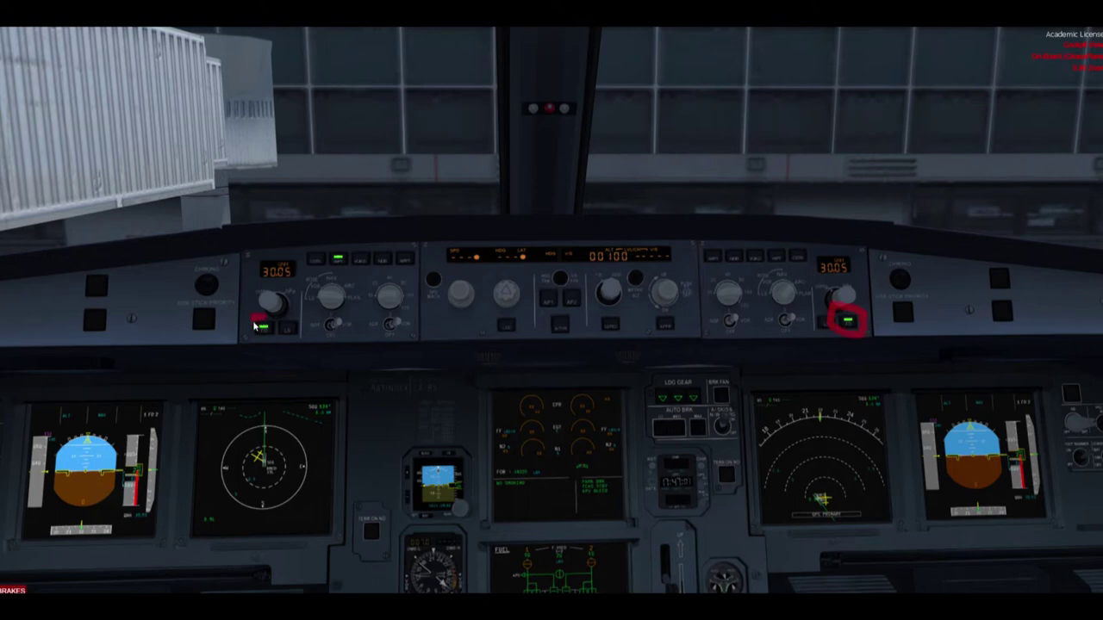
mouse_move(140, 402)
left_mouse_down()
mouse_move(138, 416)
mouse_move(181, 403)
mouse_move(177, 426)
mouse_move(143, 425)
left_mouse_up()
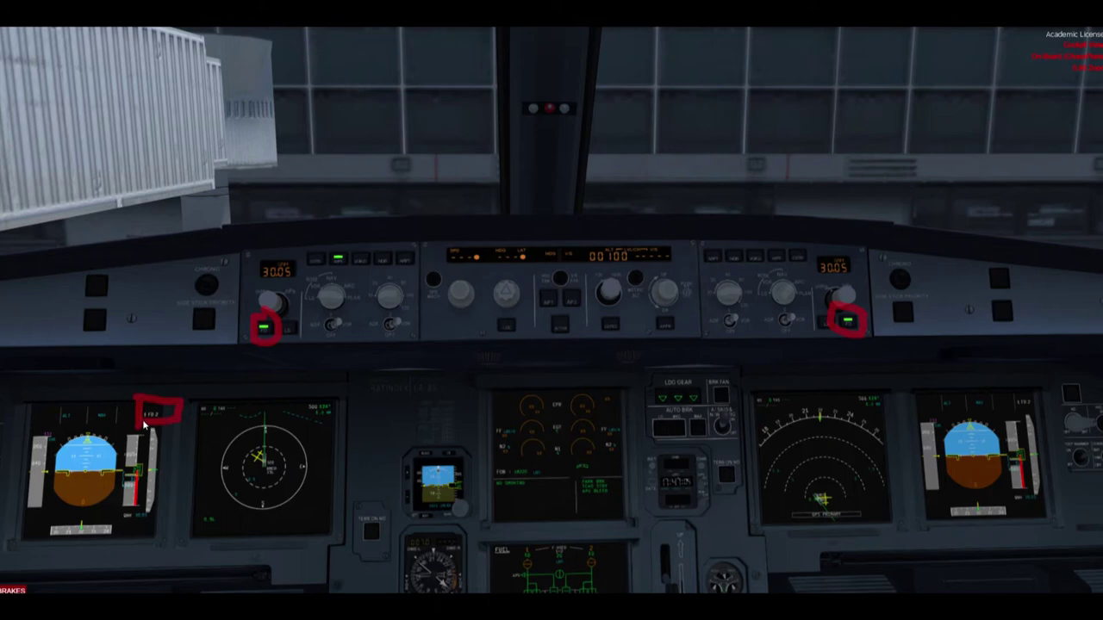
mouse_move(1005, 393)
left_mouse_down()
mouse_move(1038, 386)
mouse_move(1040, 423)
mouse_move(1006, 422)
left_mouse_up()
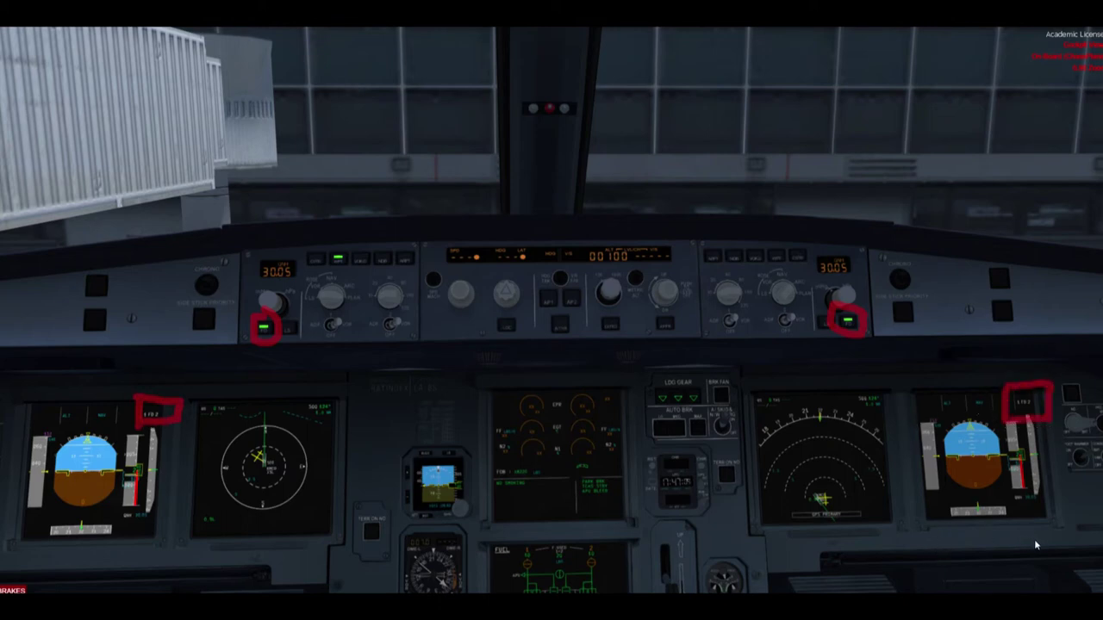
key("Escape")
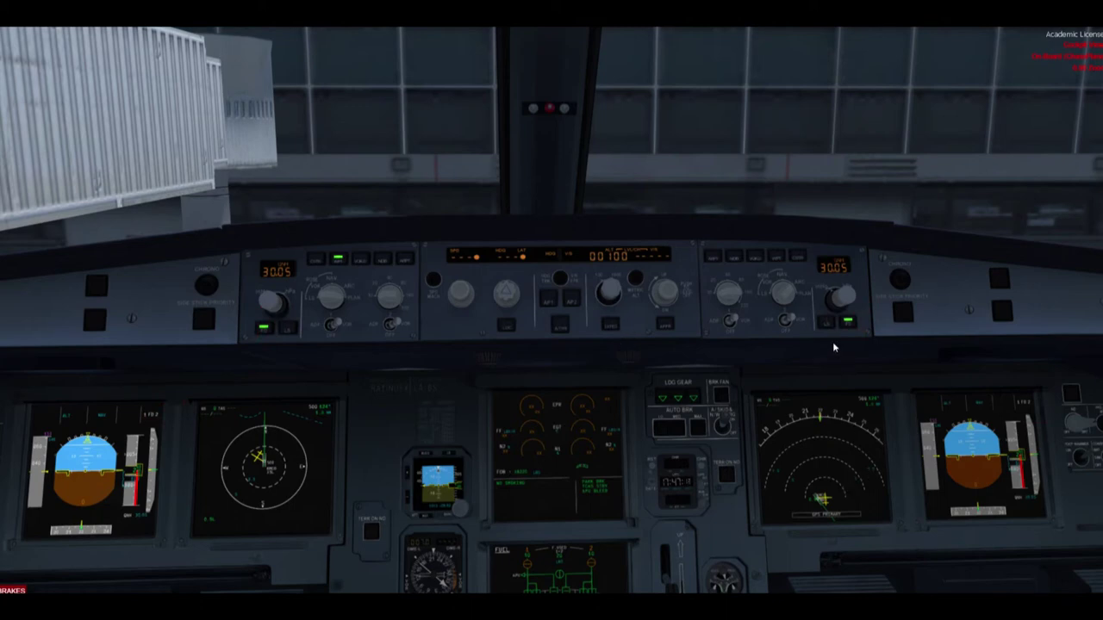
mouse_move(835, 315)
left_mouse_down()
mouse_move(830, 345)
mouse_move(822, 312)
mouse_move(834, 312)
left_mouse_up()
left_click_drag(277, 323, 306, 339)
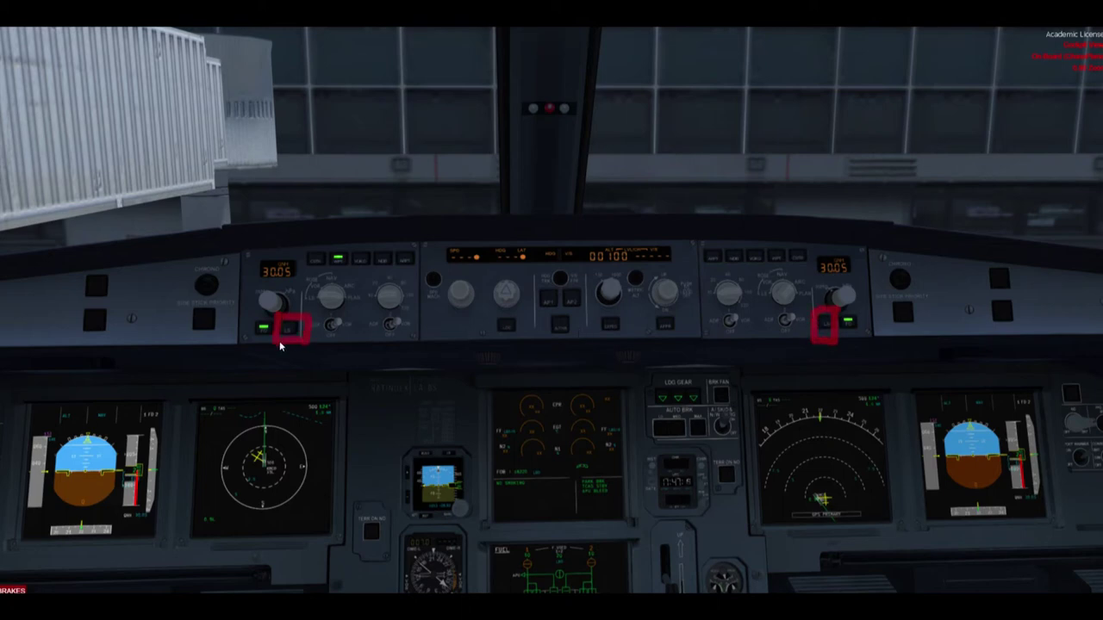
key("Escape")
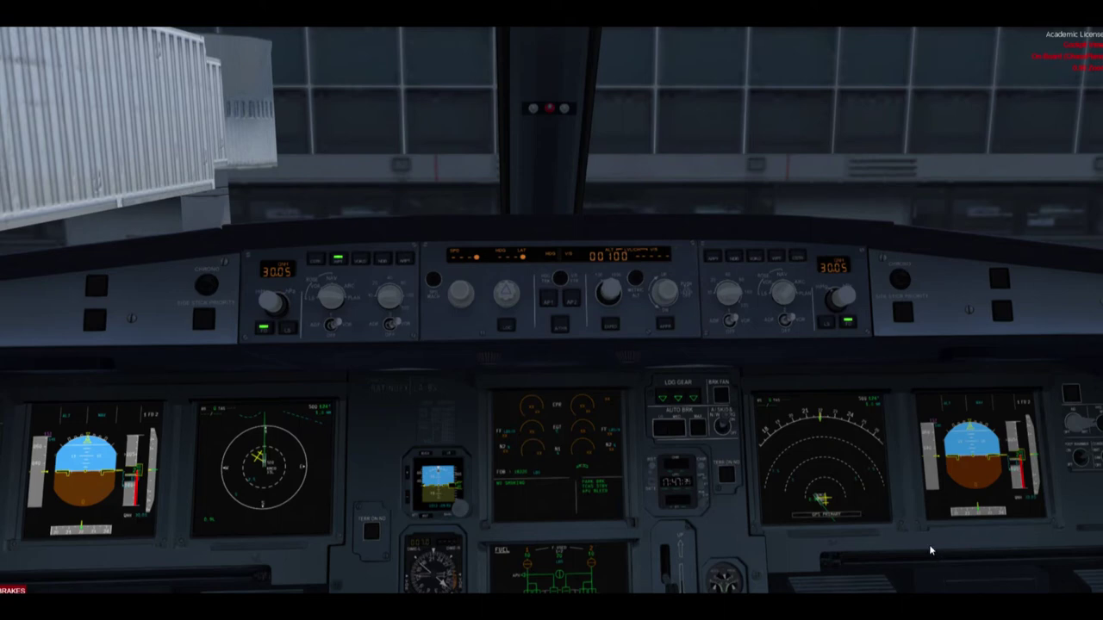
- Switch the first officer's navigation display to ROSE NAV and examine the areas ahead of and behind the aircraft
mouse_move(811, 274)
left_mouse_down()
mouse_move(764, 270)
mouse_move(789, 310)
mouse_move(819, 274)
mouse_move(727, 278)
mouse_move(745, 315)
left_mouse_up()
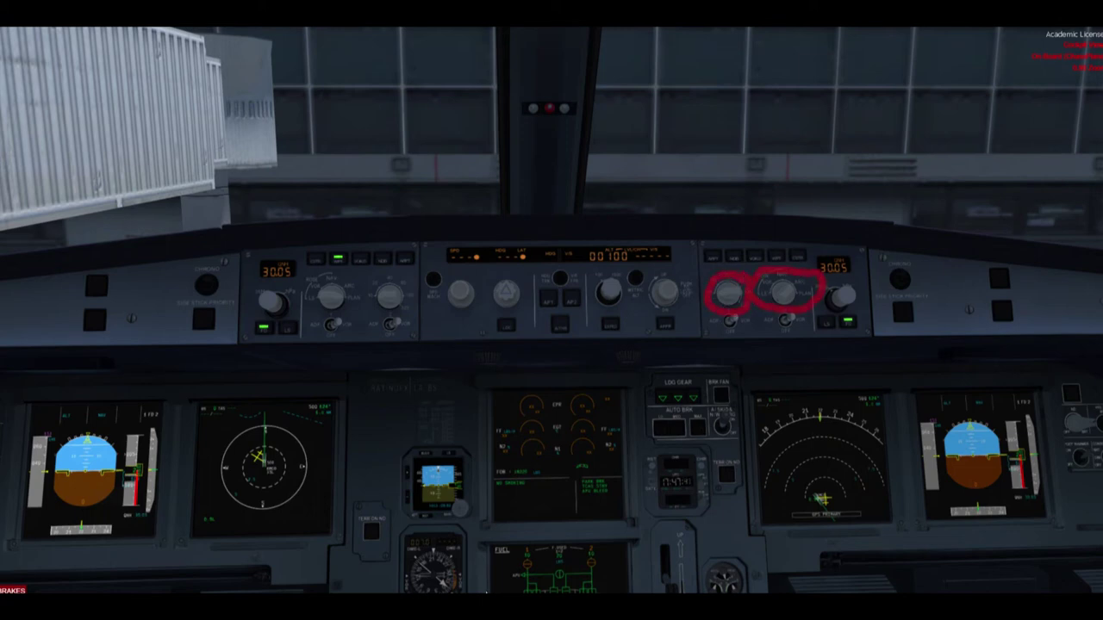
mouse_move(825, 500)
left_mouse_down()
mouse_move(826, 463)
mouse_move(858, 469)
mouse_move(859, 522)
left_mouse_up()
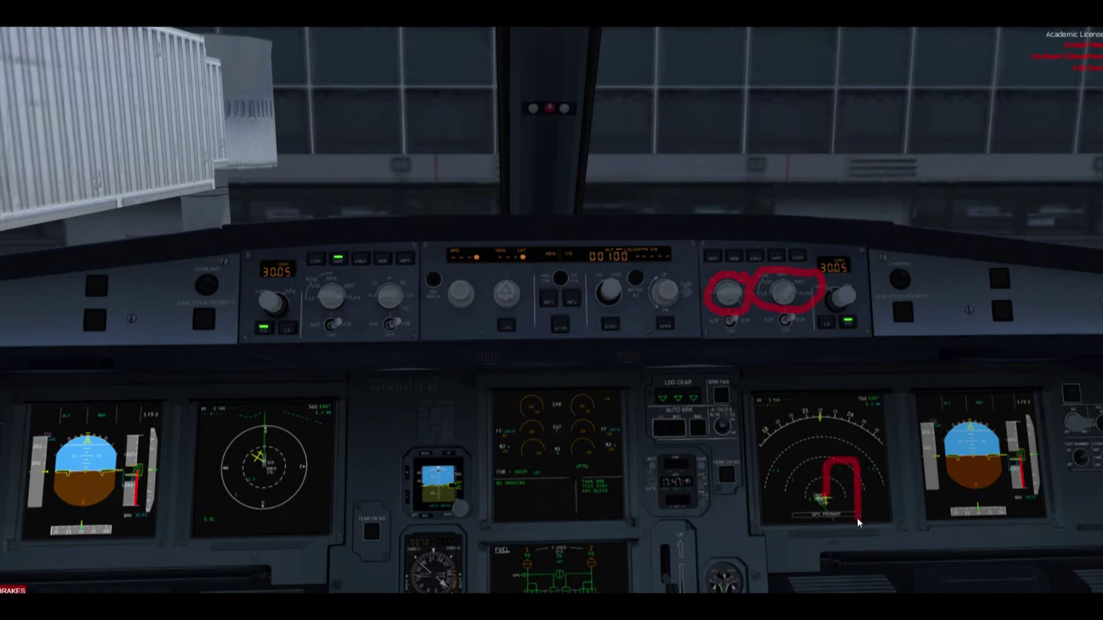
key("Escape")
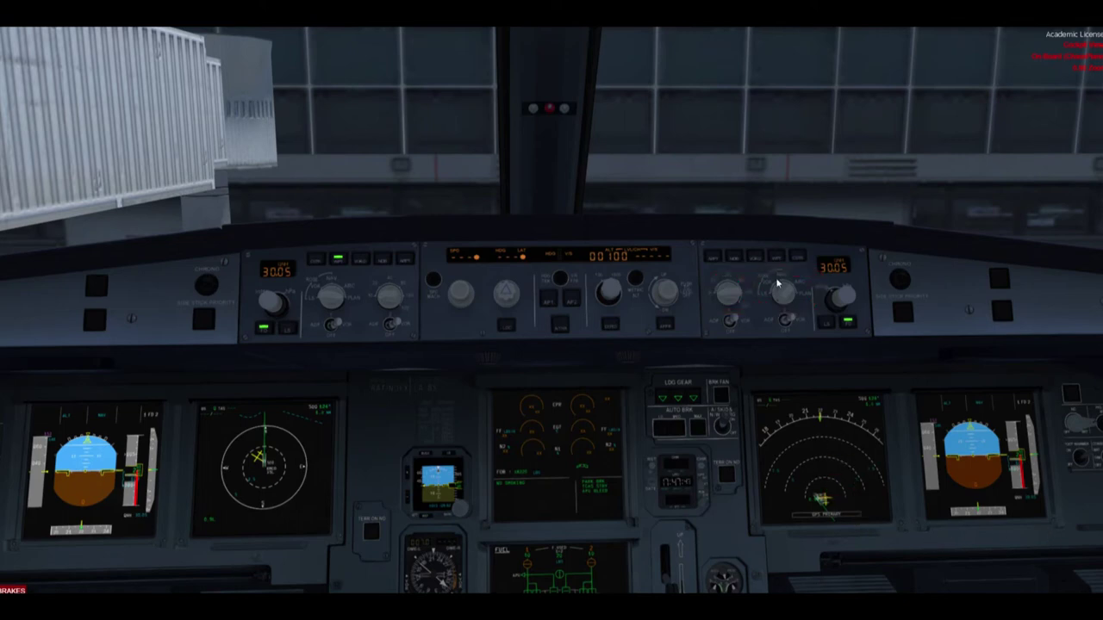
left_click(781, 294)
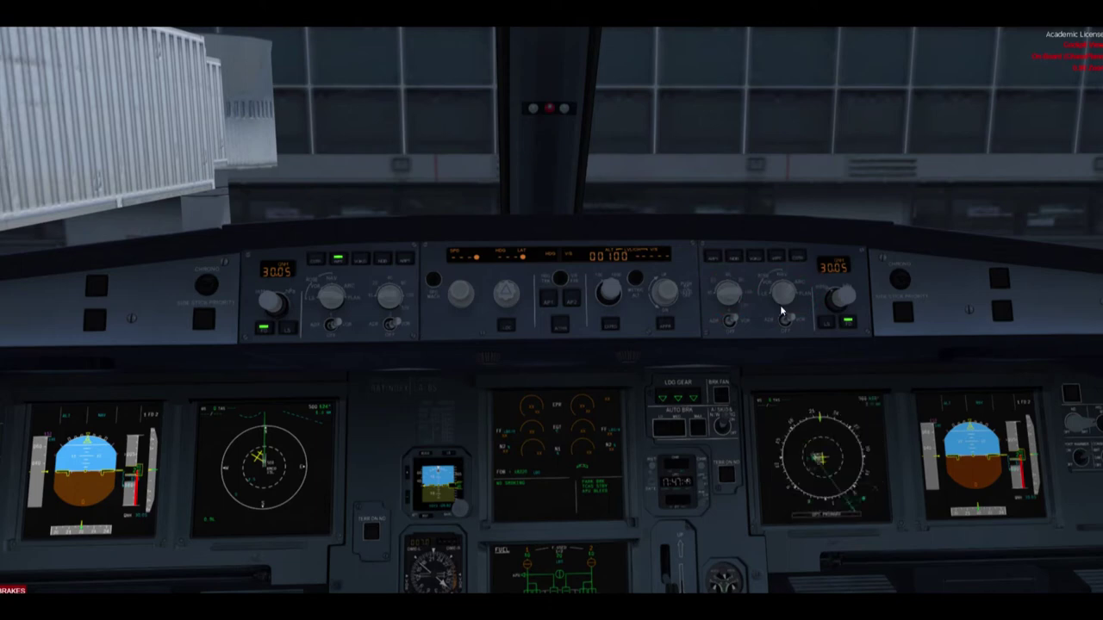
mouse_move(832, 488)
left_mouse_down()
mouse_move(840, 477)
mouse_move(815, 503)
left_mouse_up()
left_click_drag(825, 422, 818, 431)
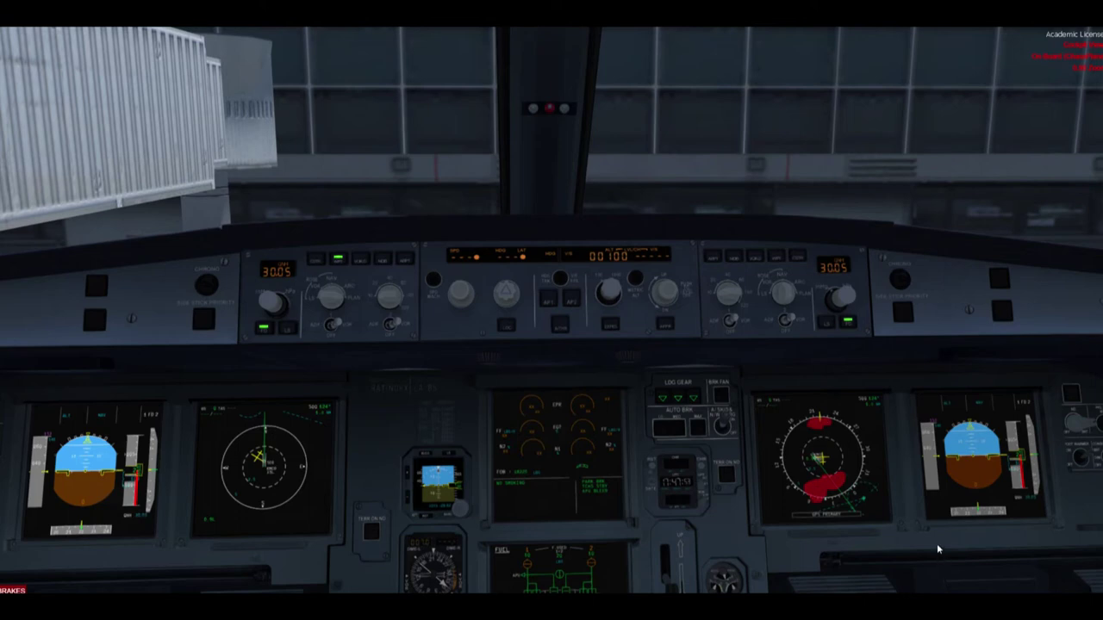
key("Escape")
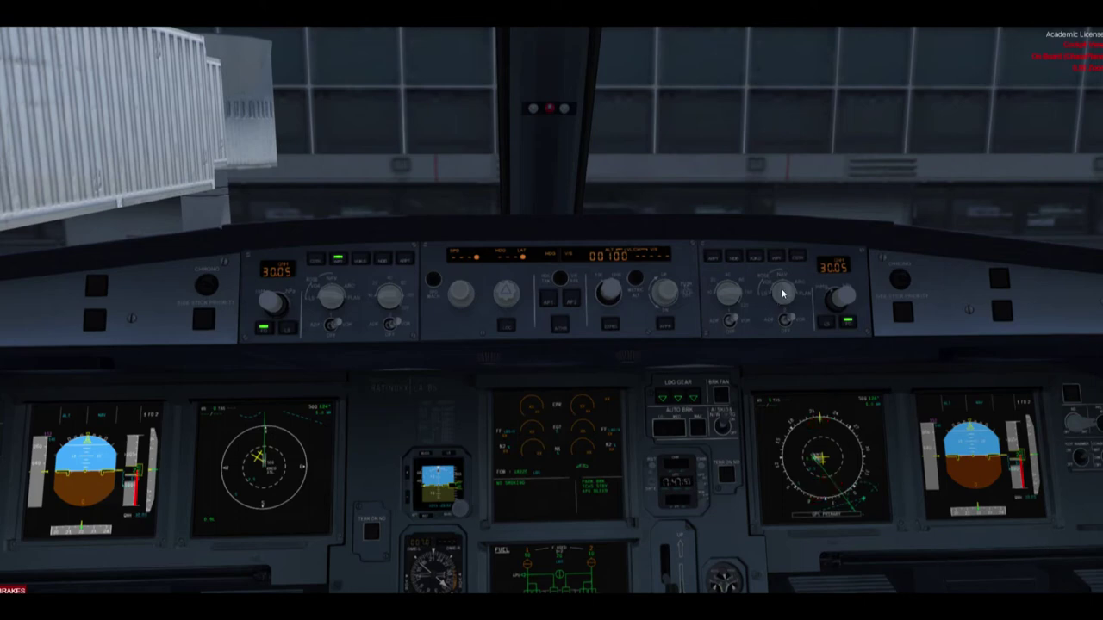
- Cycle the first officer's navigation display through its modes back to ARC and adjust its range
left_click(788, 291)
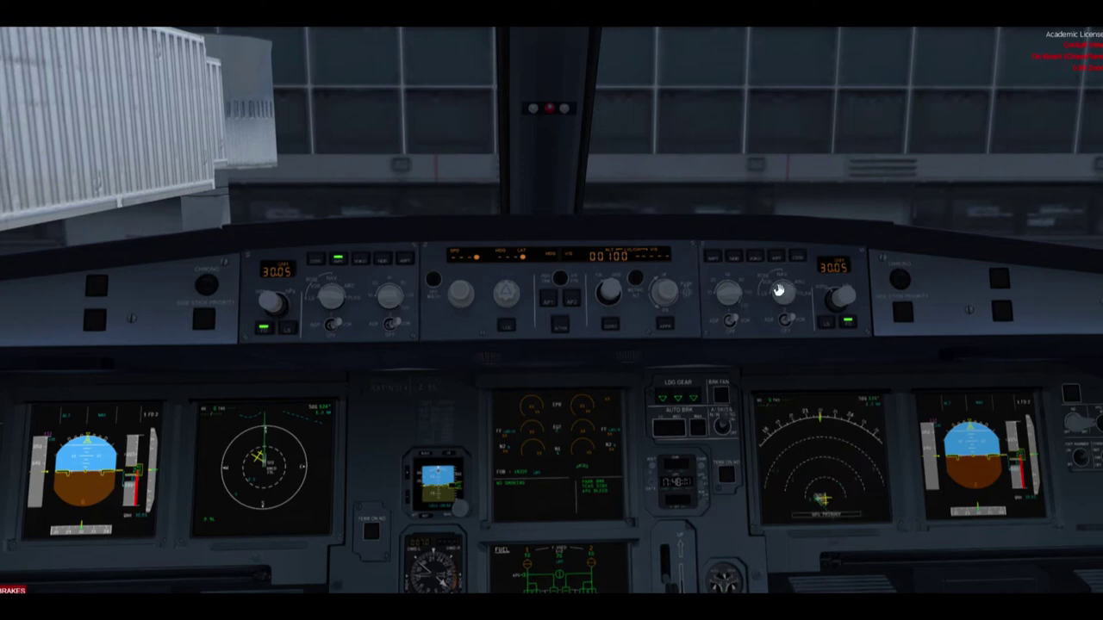
left_click(781, 296)
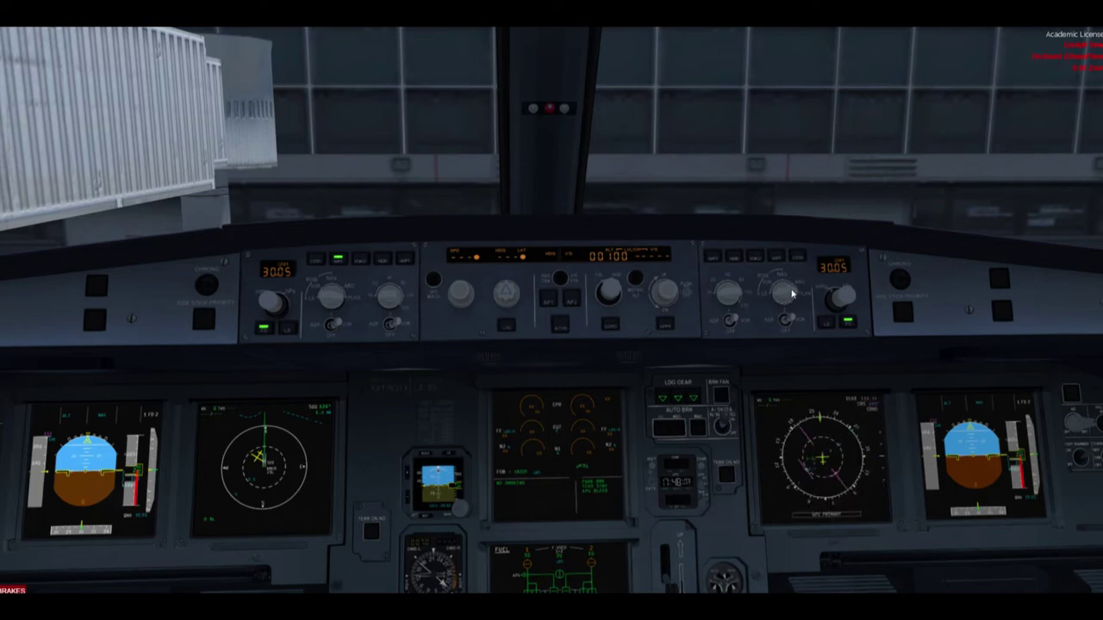
left_click(786, 291)
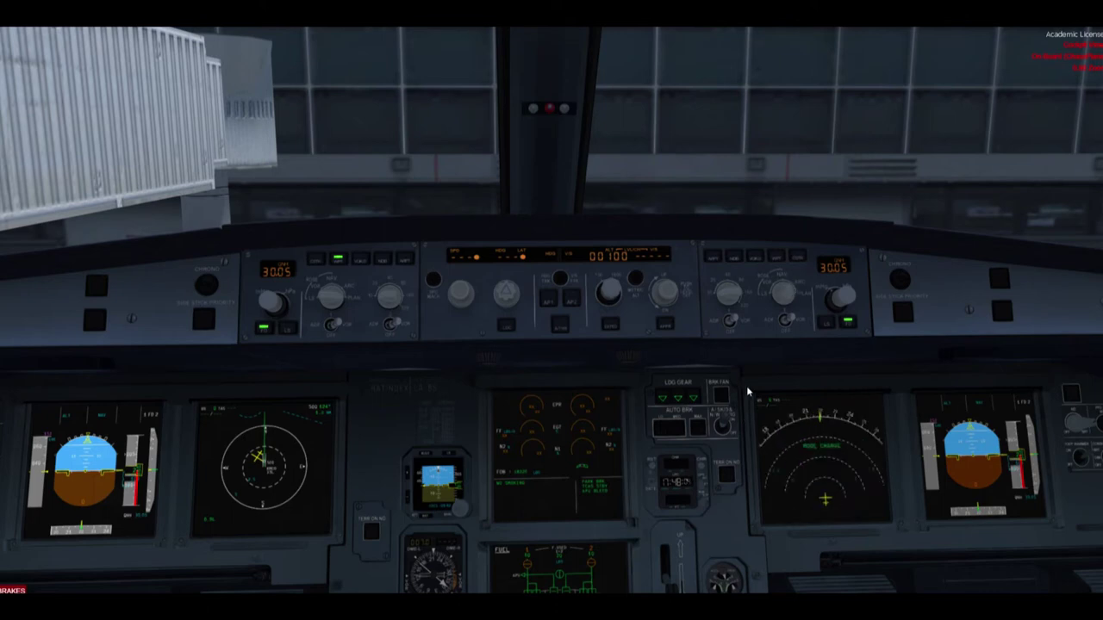
left_click(725, 295)
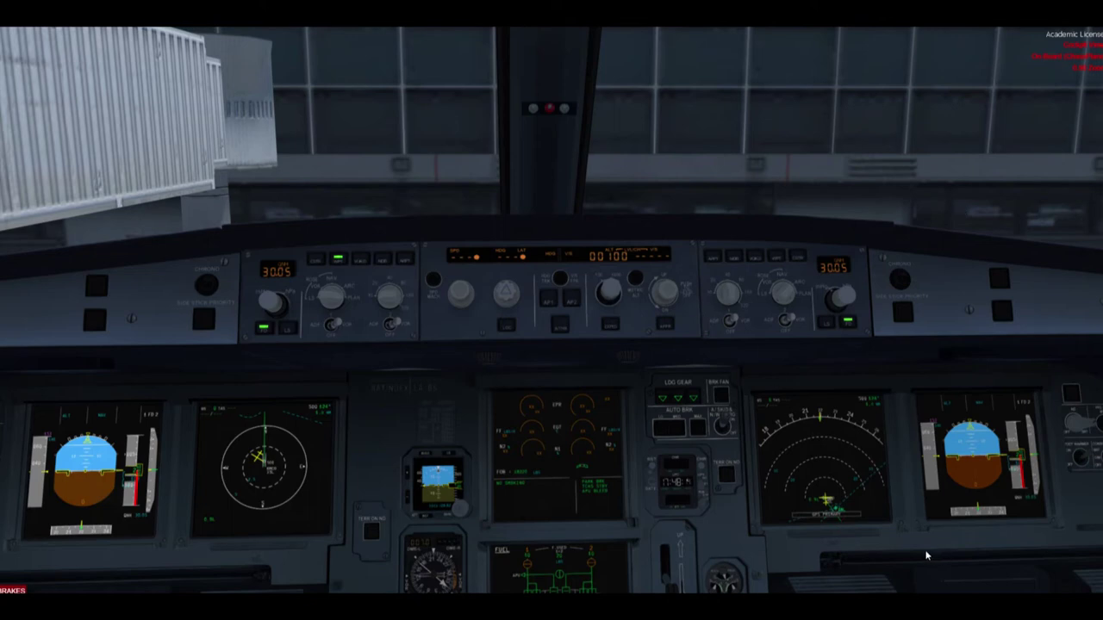
left_click(721, 297)
- Set both of the first officer's navaid selectors to VOR and show the navigation display in ROSE NAV
left_click(790, 322)
left_click(729, 320)
mouse_move(772, 486)
left_mouse_down()
mouse_move(752, 527)
mouse_move(791, 498)
left_mouse_up()
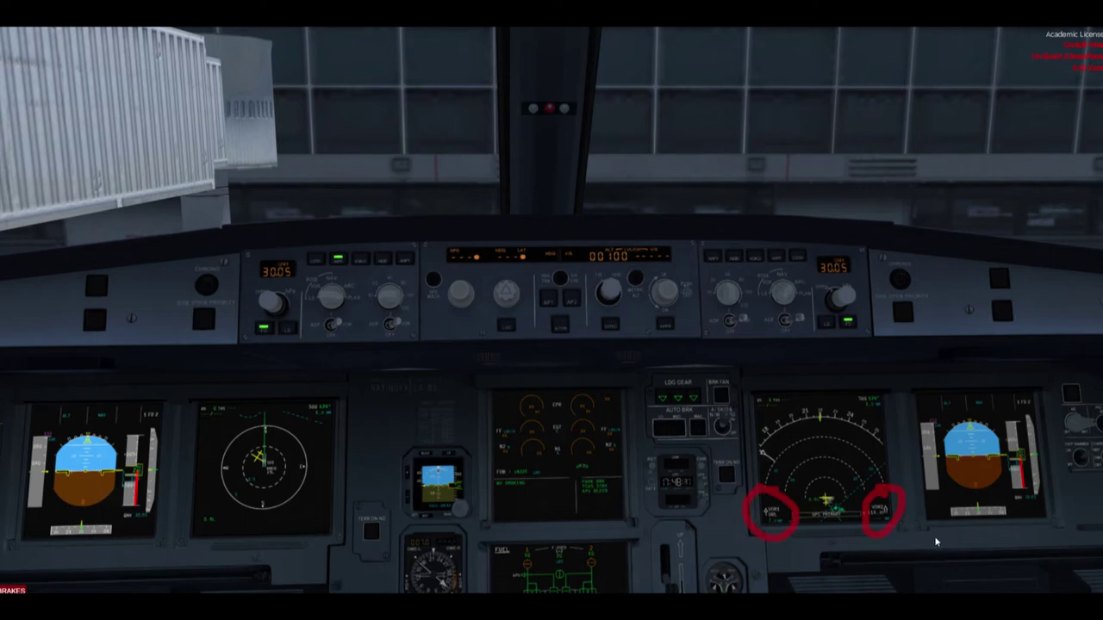
key("Escape")
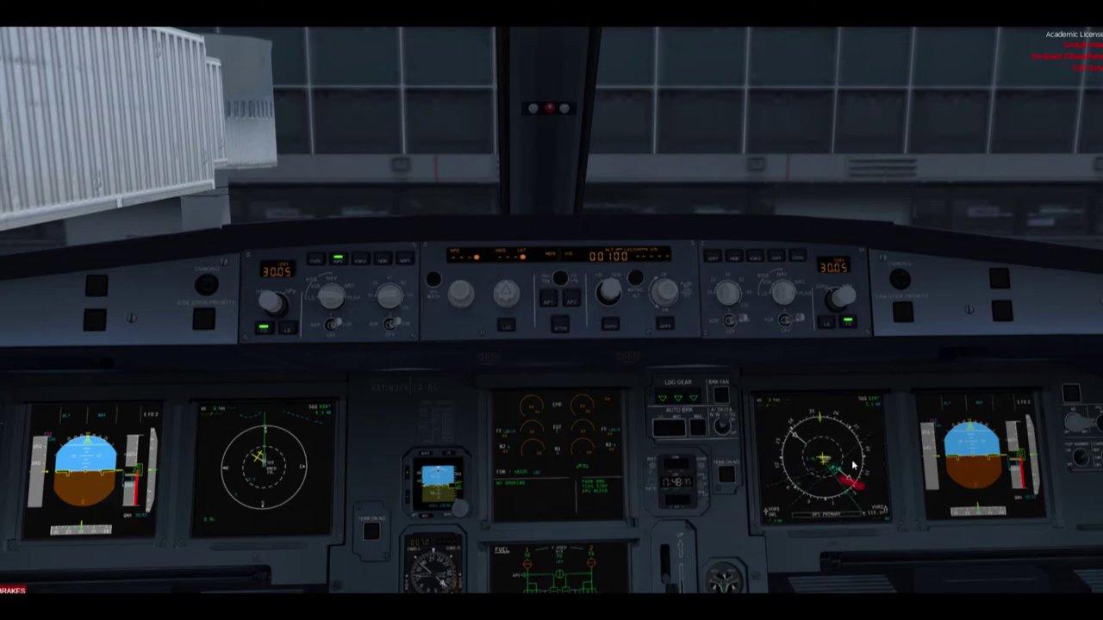
- Examine the VOR1 and VOR2 bearing pointers on the first officer's navigation display at close range
scroll(852, 465, "down", 2)
scroll(852, 465, "up", 5)
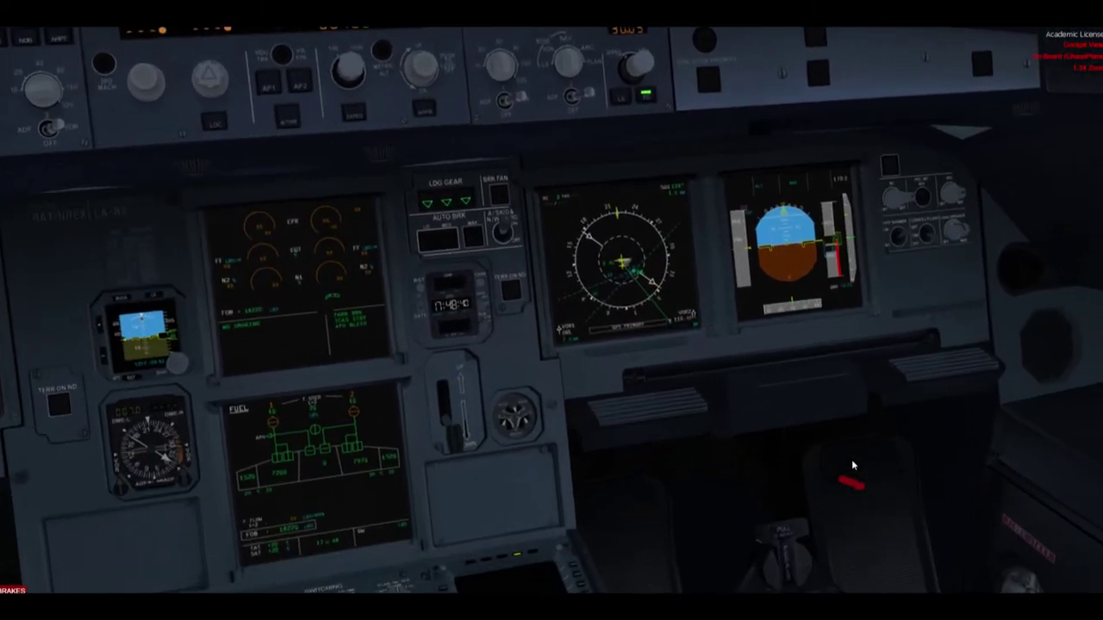
scroll(853, 466, "up", 3)
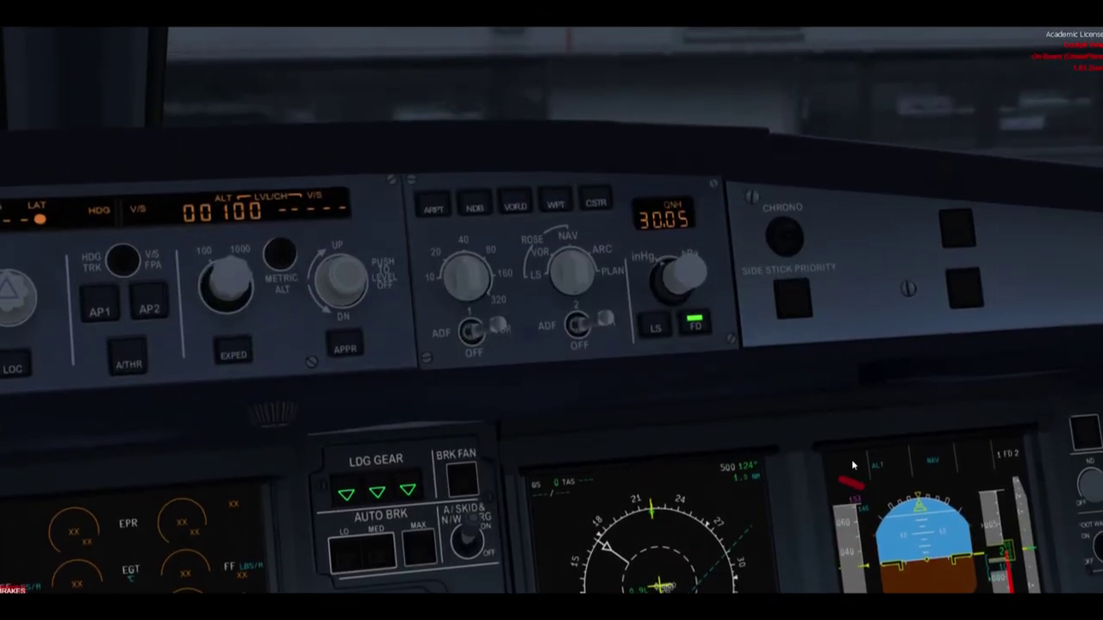
middle_click(852, 465)
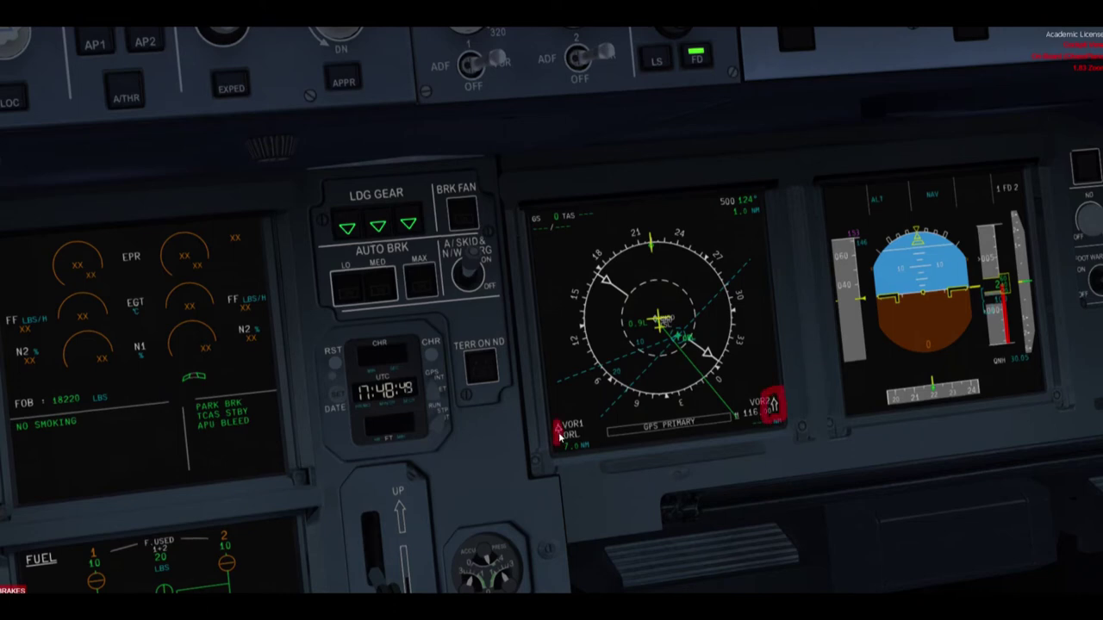
left_click_drag(592, 274, 731, 376)
mouse_move(633, 310)
left_mouse_down()
mouse_move(561, 433)
mouse_move(602, 420)
mouse_move(579, 398)
left_mouse_up()
mouse_move(708, 266)
left_mouse_down()
mouse_move(676, 308)
mouse_move(685, 320)
mouse_move(715, 258)
mouse_move(718, 298)
mouse_move(764, 408)
left_mouse_up()
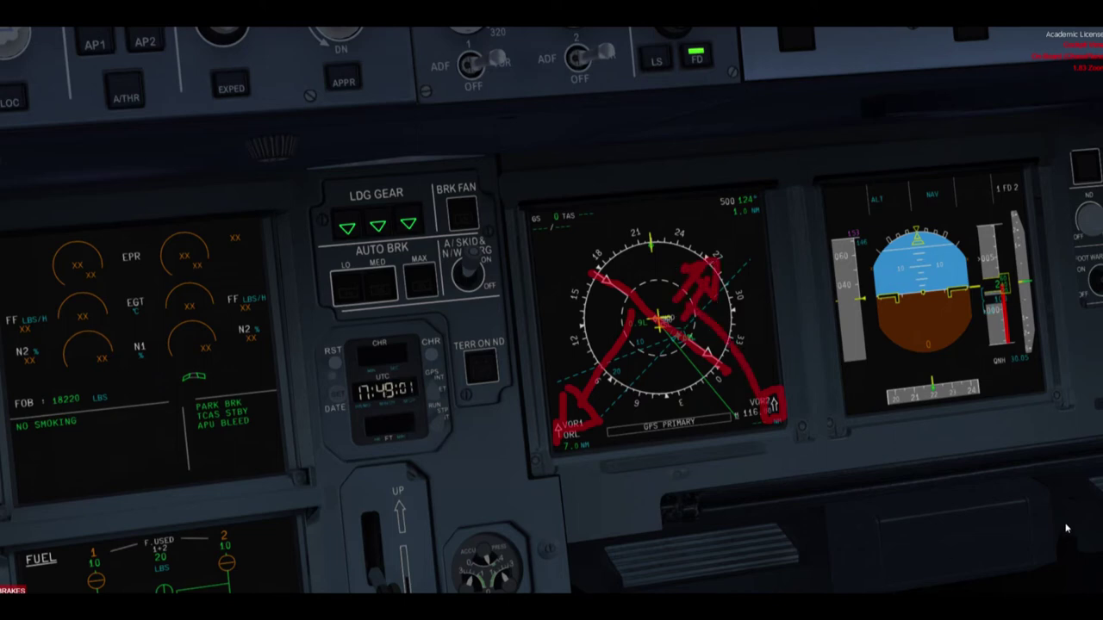
key("Escape")
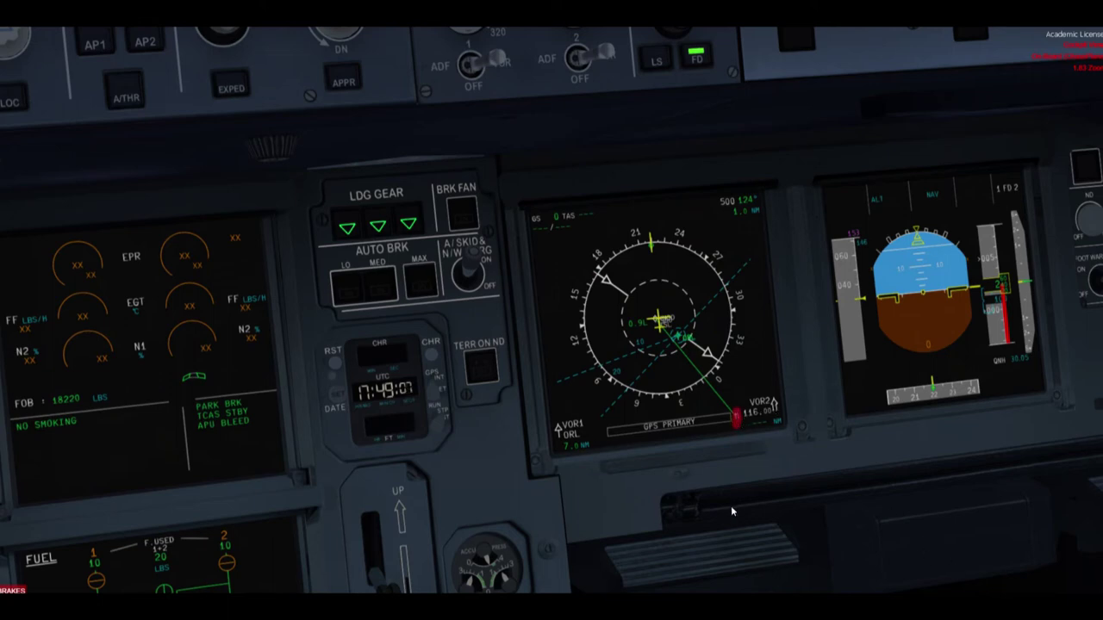
- Compare the VOR1 and VOR2 station information shown on the first officer's navigation display
mouse_move(736, 419)
left_mouse_down()
mouse_move(780, 423)
mouse_move(784, 387)
mouse_move(712, 439)
mouse_move(780, 424)
left_mouse_up()
mouse_move(586, 436)
left_mouse_down()
mouse_move(559, 441)
mouse_move(568, 437)
left_mouse_up()
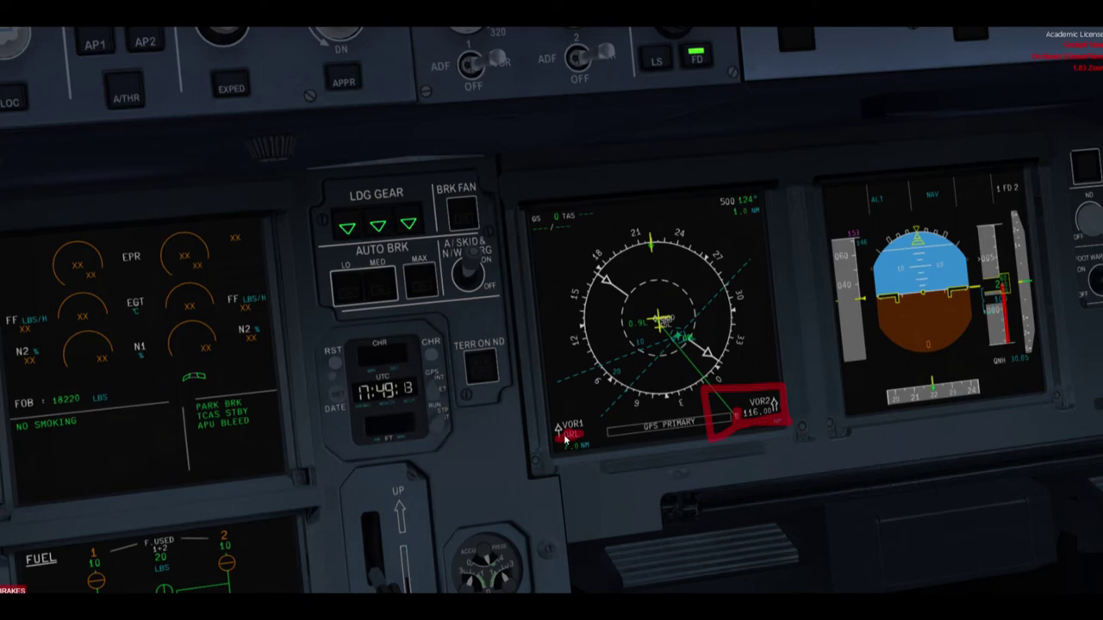
left_click_drag(739, 426, 780, 407)
key("Escape")
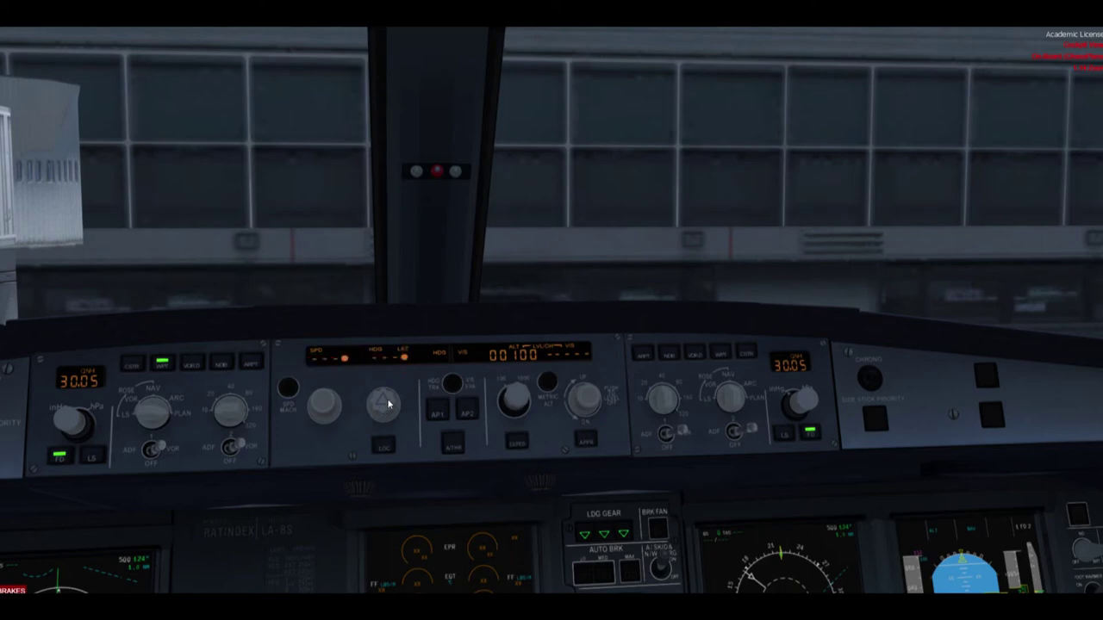
- Set the selected heading to 030 on the glareshield
scroll(385, 403, "down", 10)
scroll(380, 399, "down", 12)
scroll(380, 399, "up", 20)
scroll(380, 398, "up", 20)
scroll(382, 398, "up", 15)
scroll(381, 398, "up", 10)
scroll(382, 398, "up", 2)
scroll(394, 398, "down", 1)
- Open the first officer's primary flight display in a separate window, move it over the instrument panel and enlarge it
key("Down")
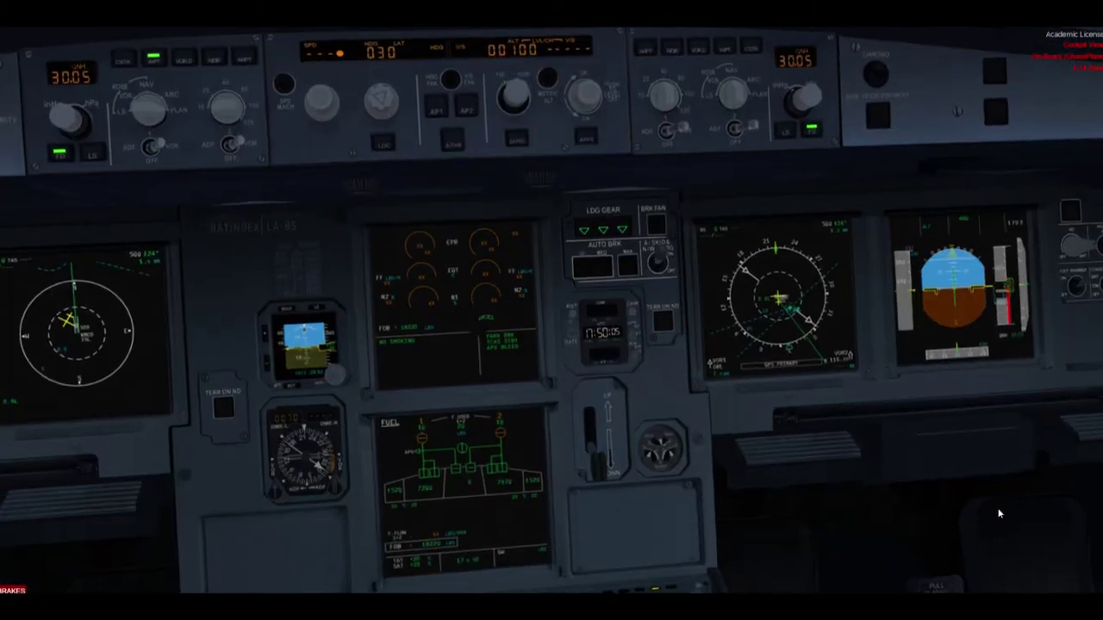
left_click(959, 257)
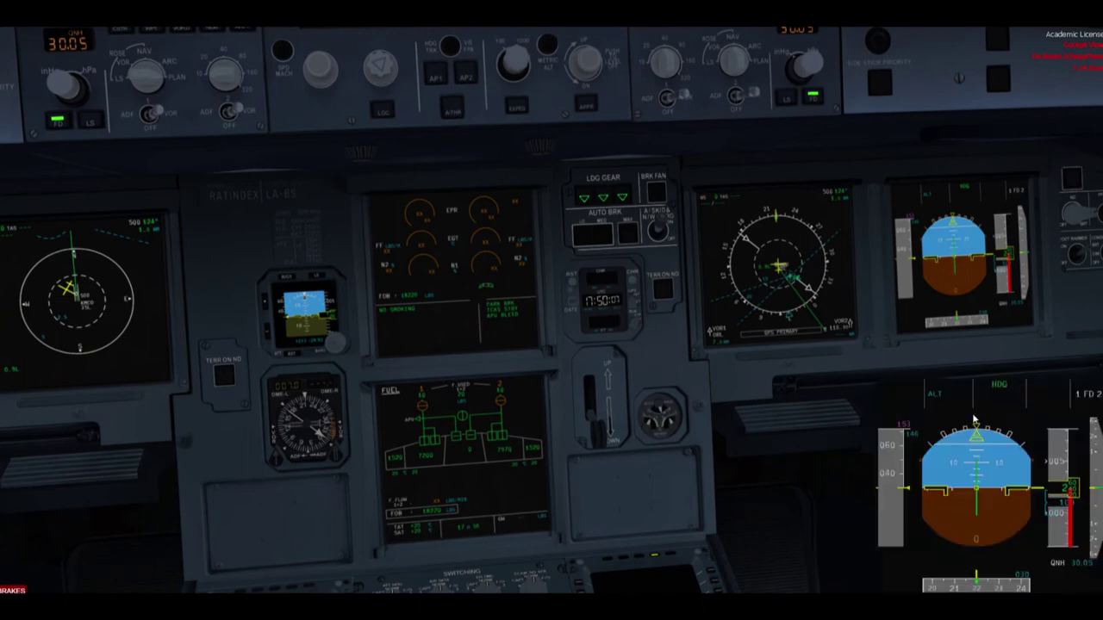
right_click(1022, 420)
left_click(1063, 424)
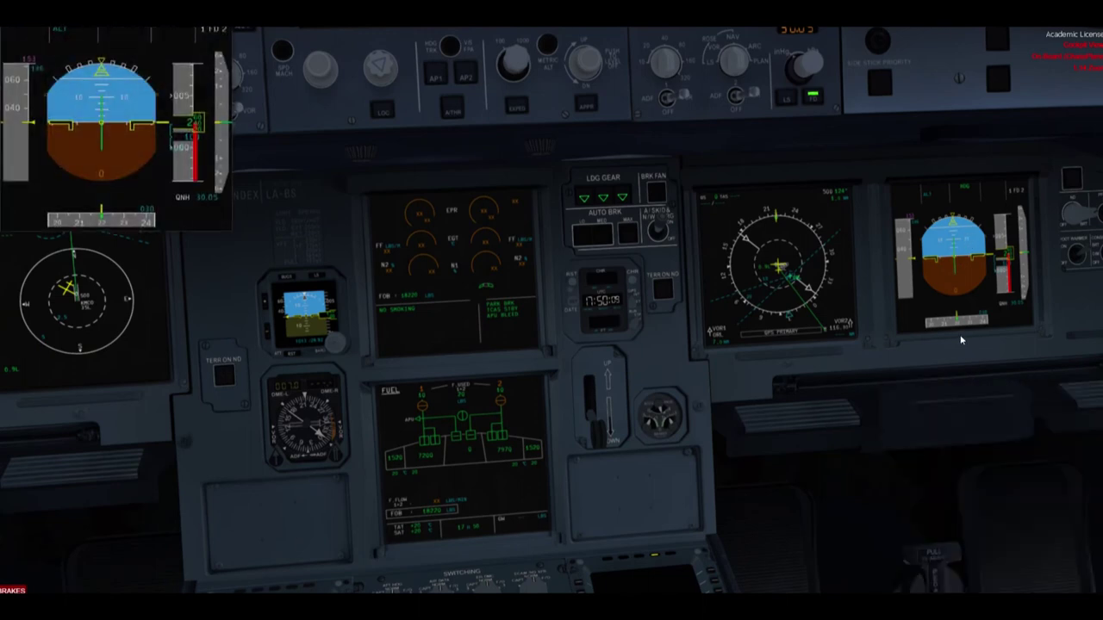
left_click_drag(189, 75, 334, 201)
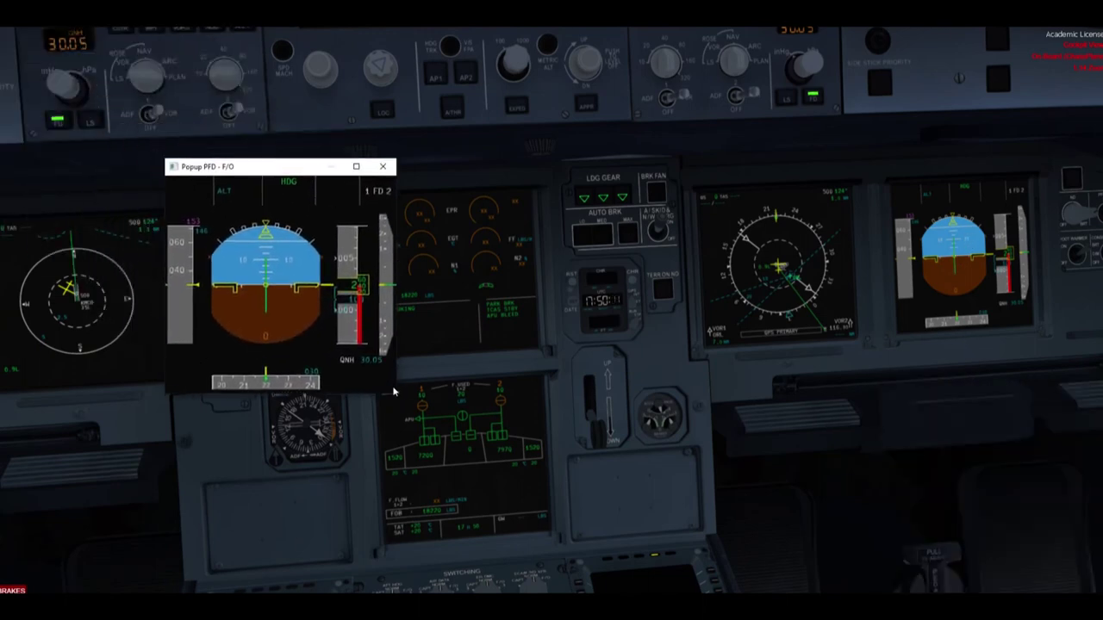
left_click_drag(395, 395, 634, 560)
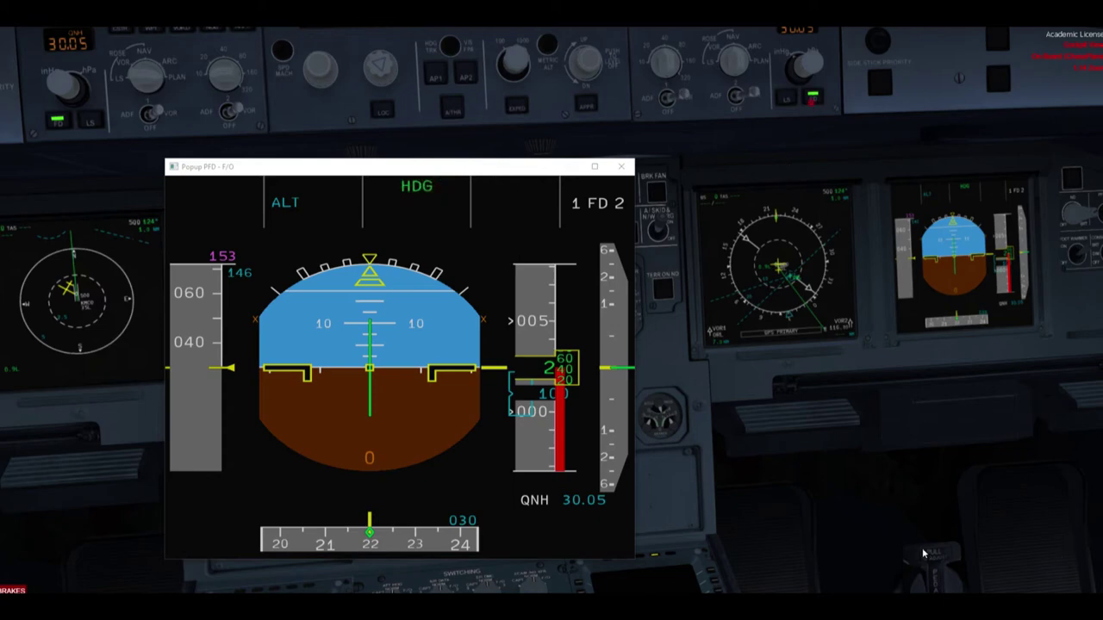
- Switch both flight directors off and back on to arm NAV, and close the first officer's primary flight display window
left_click(812, 96)
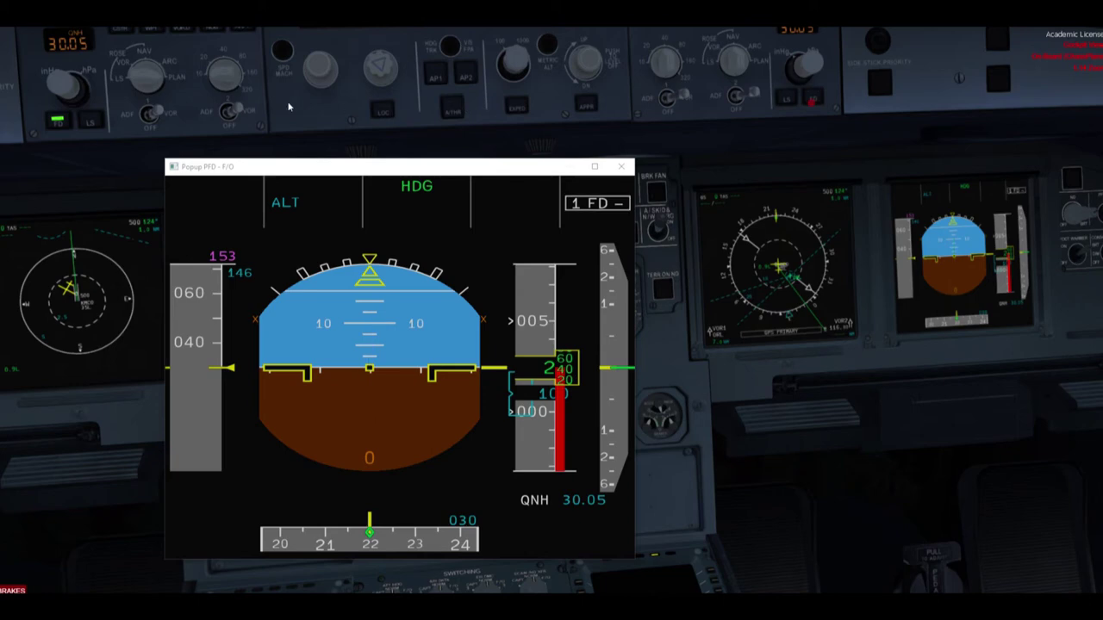
left_click(57, 120)
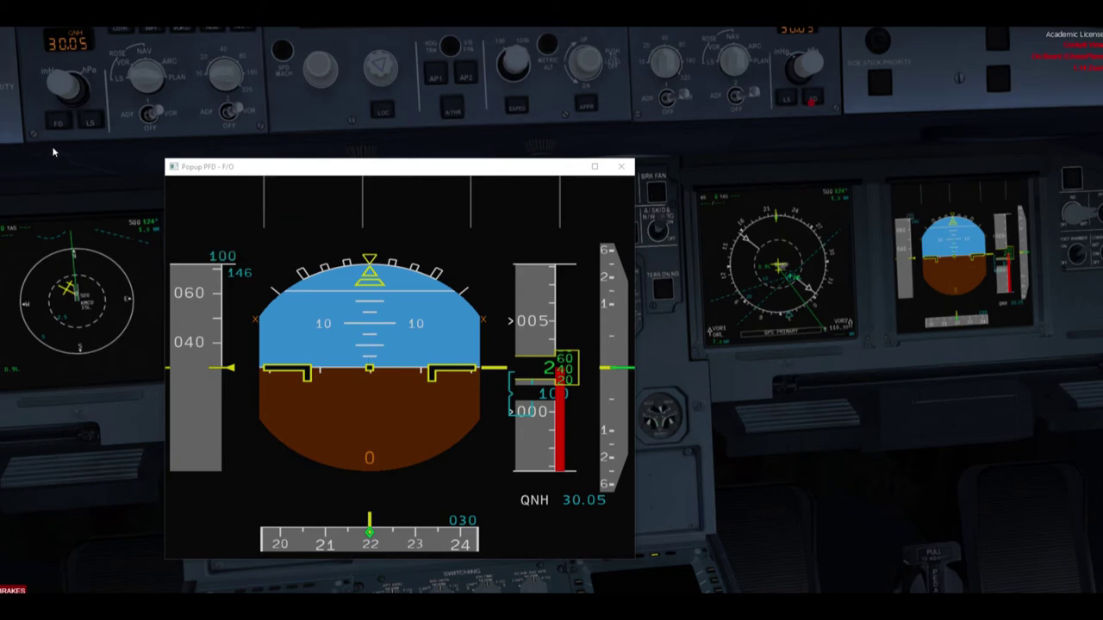
left_click(59, 120)
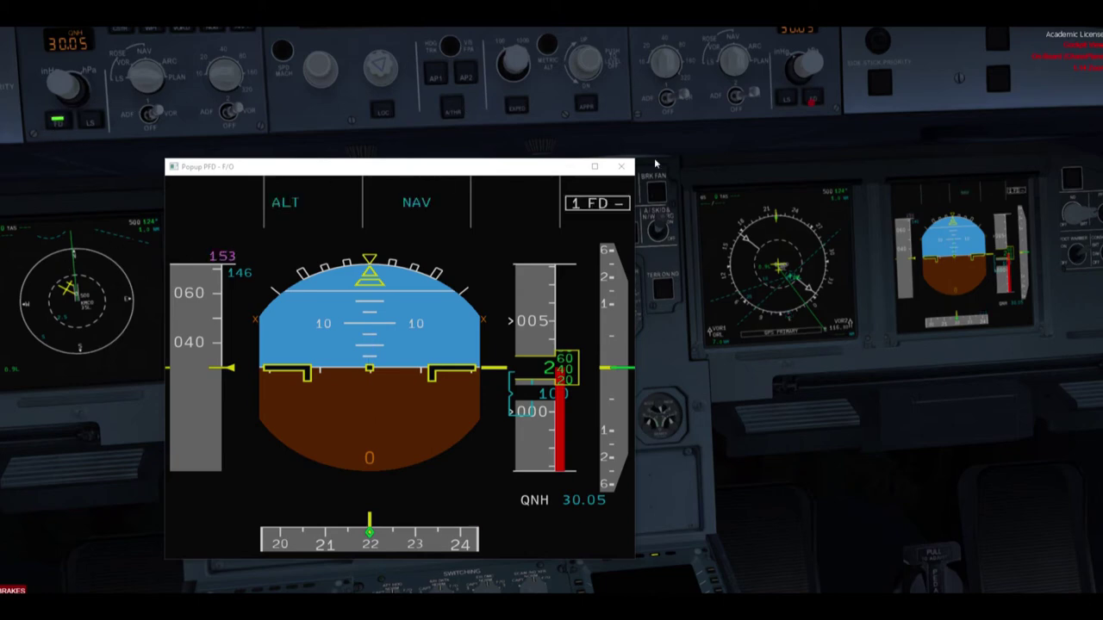
left_click(810, 100)
key("ctrl+space")
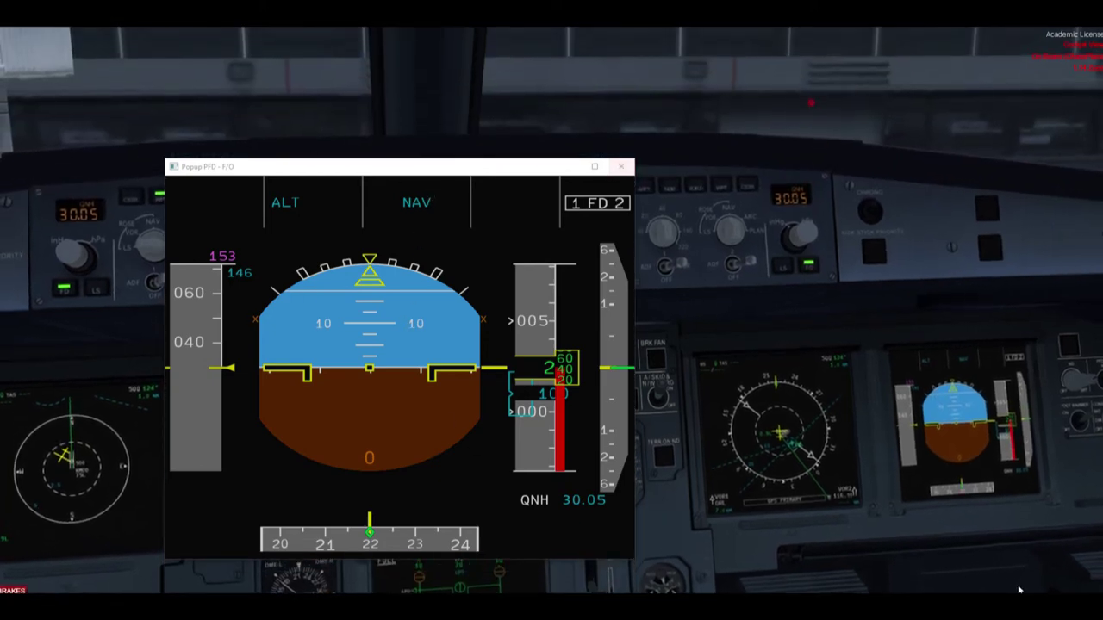
left_click_drag(274, 188, 471, 188)
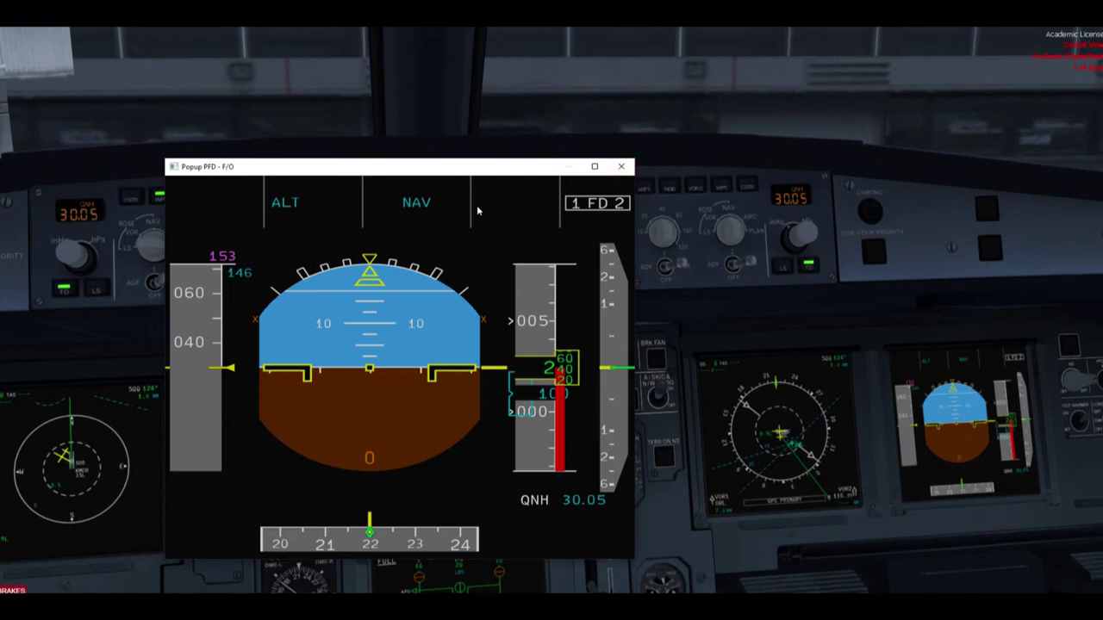
left_click(594, 168)
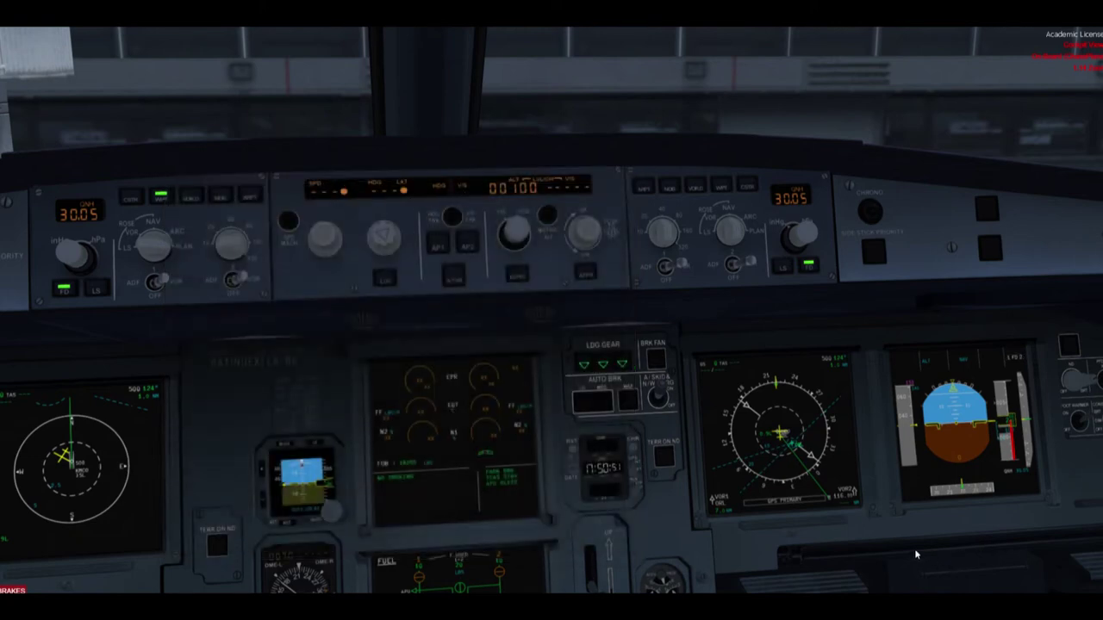
- Examine the managed heading readout and the HDG V/S reference on the glareshield display
left_click_drag(373, 200, 418, 200)
mouse_move(393, 162)
left_mouse_down()
mouse_move(354, 207)
mouse_move(375, 212)
left_mouse_up()
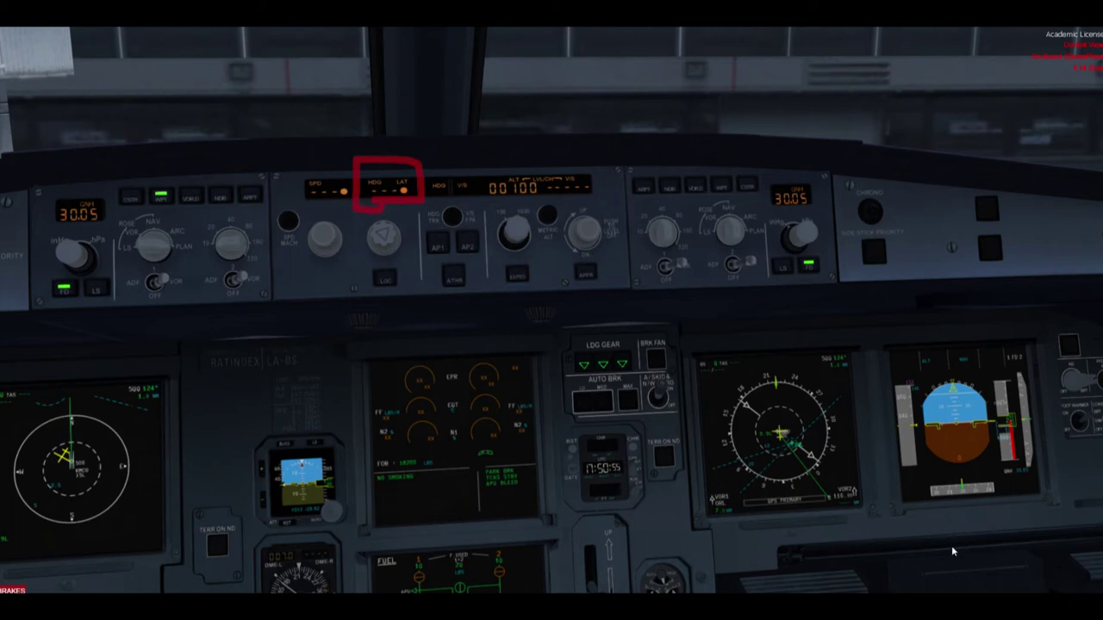
key("Escape")
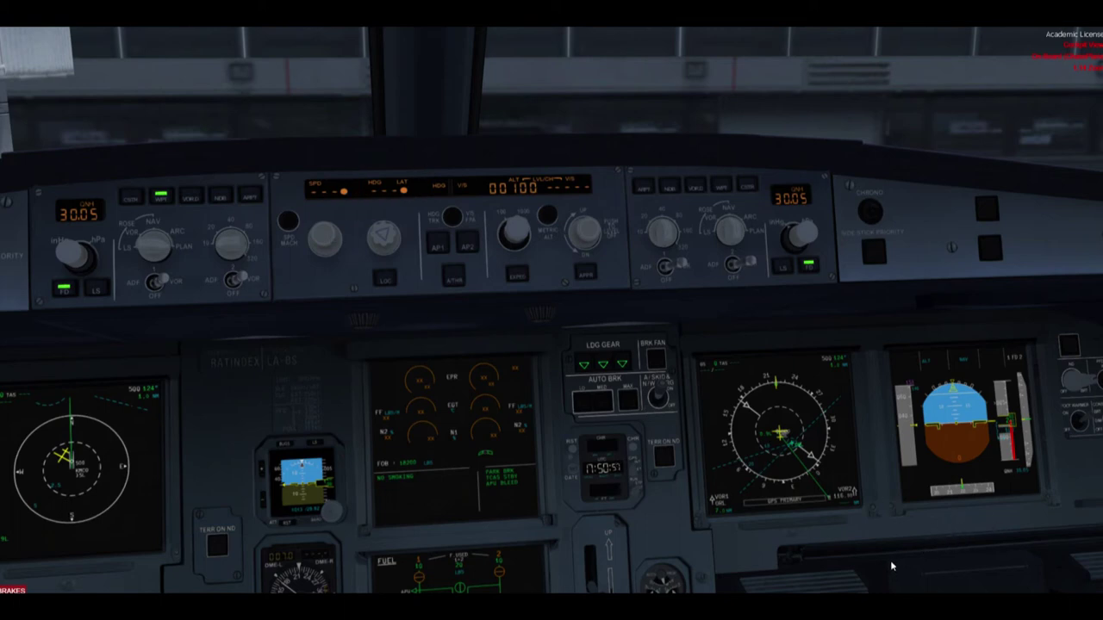
mouse_move(419, 206)
left_mouse_down()
mouse_move(421, 168)
mouse_move(472, 162)
left_mouse_up()
left_click_drag(485, 200, 427, 205)
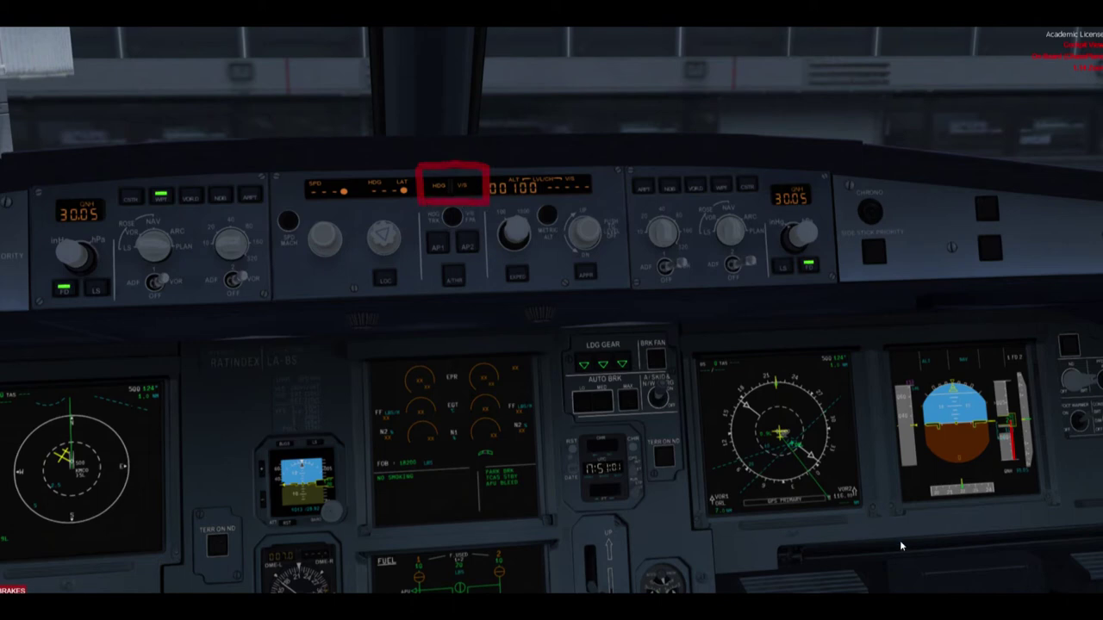
key("Escape")
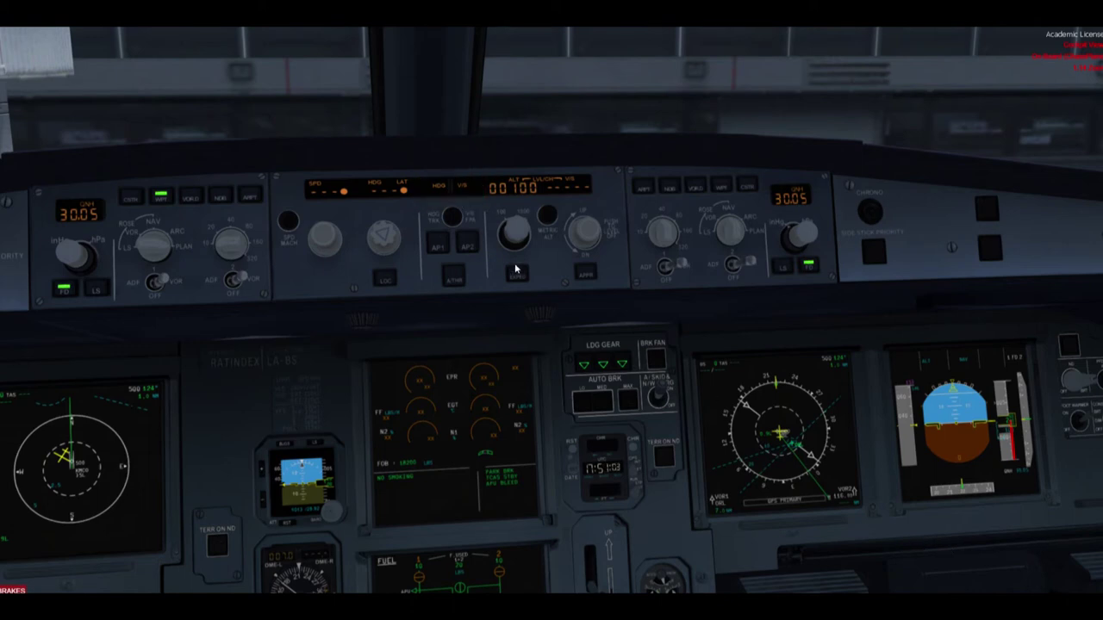
- Switch the glareshield reference from HDG V/S to TRK FPA and back to HDG V/S
left_click(452, 218)
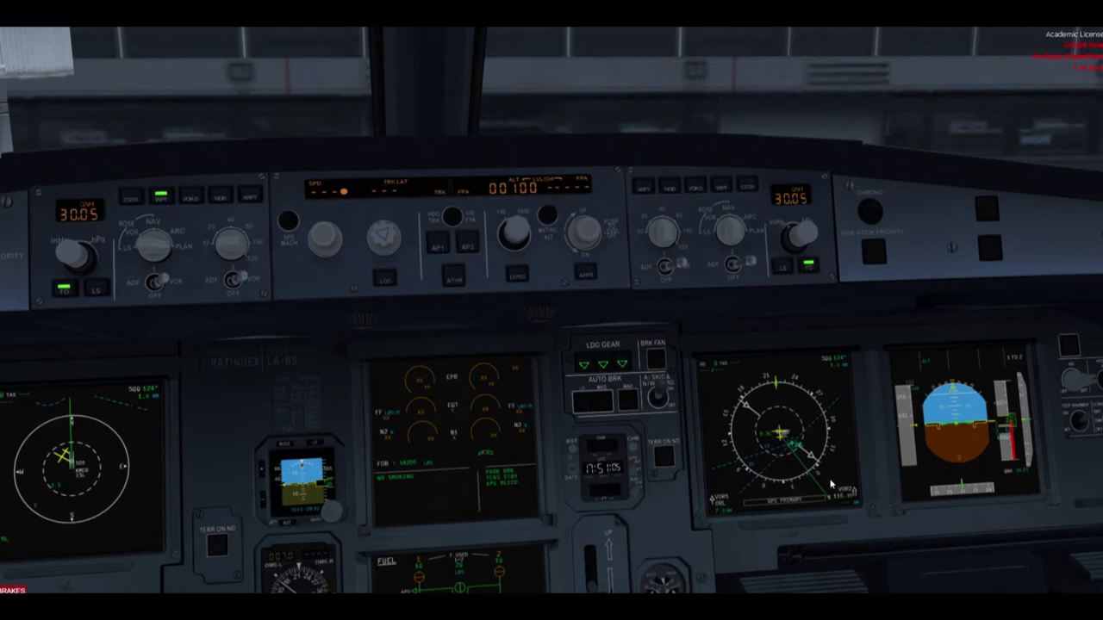
mouse_move(430, 207)
left_mouse_down()
mouse_move(483, 183)
mouse_move(444, 194)
left_mouse_up()
left_click_drag(371, 183, 430, 194)
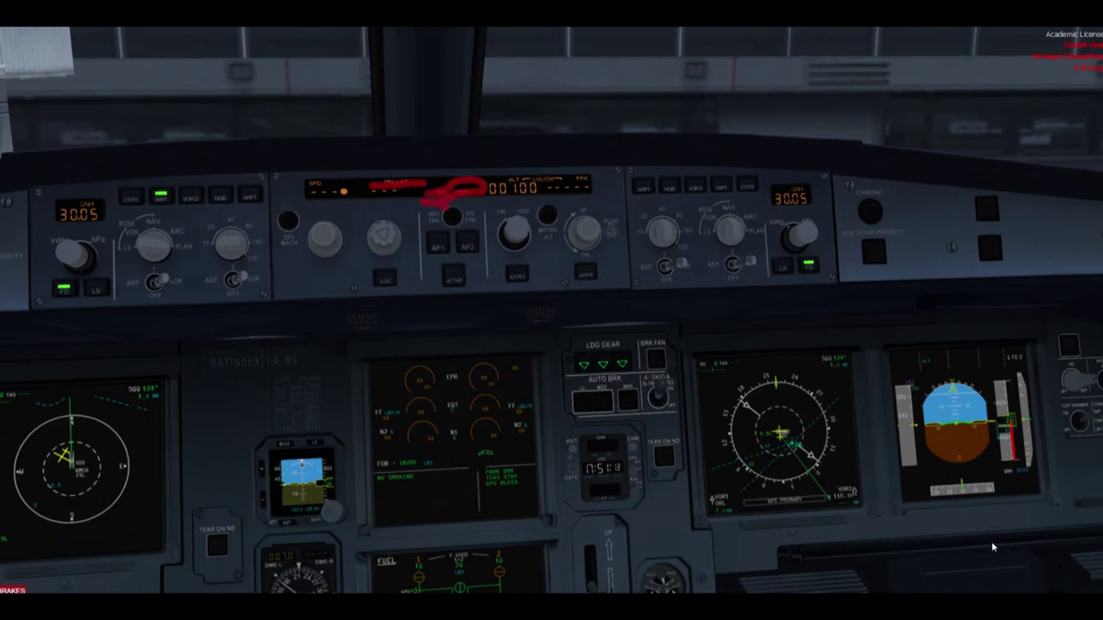
key("Escape")
left_click(453, 220)
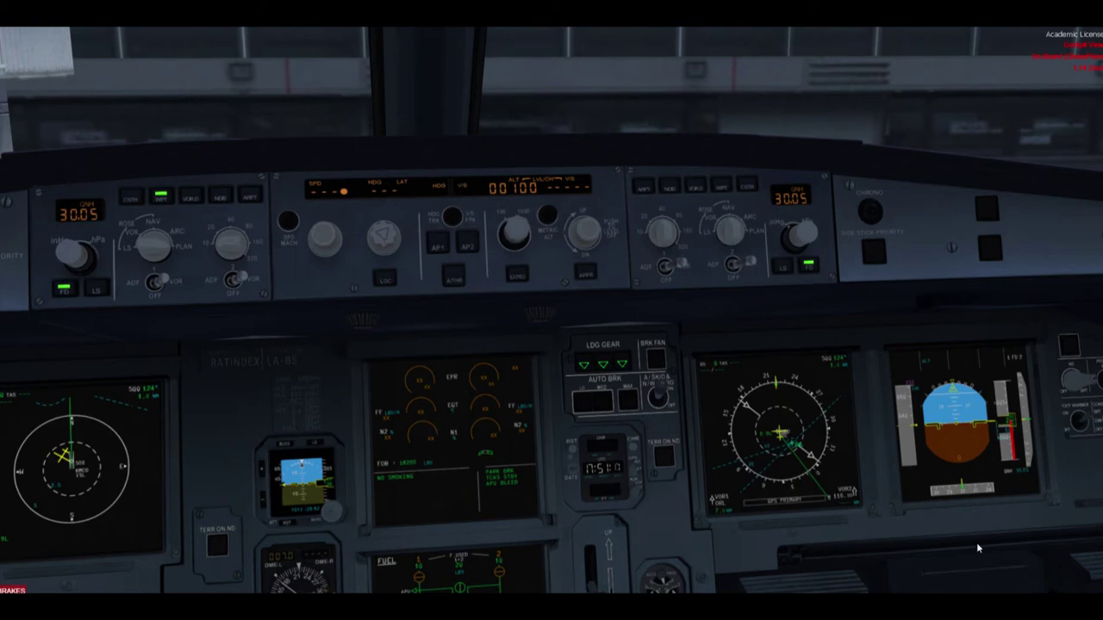
- Return the glareshield heading to managed mode so NAV is armed on the primary flight display
left_click(410, 237)
left_click(402, 189)
left_click_drag(402, 181, 401, 196)
mouse_move(962, 362)
left_mouse_down()
mouse_move(958, 348)
mouse_move(981, 370)
mouse_move(977, 351)
left_mouse_up()
- Set the selected altitude on the glareshield to 5000 feet
scroll(523, 227, "up", 4)
scroll(523, 223, "up", 5)
scroll(523, 224, "down", 3)
scroll(523, 223, "up", 1)
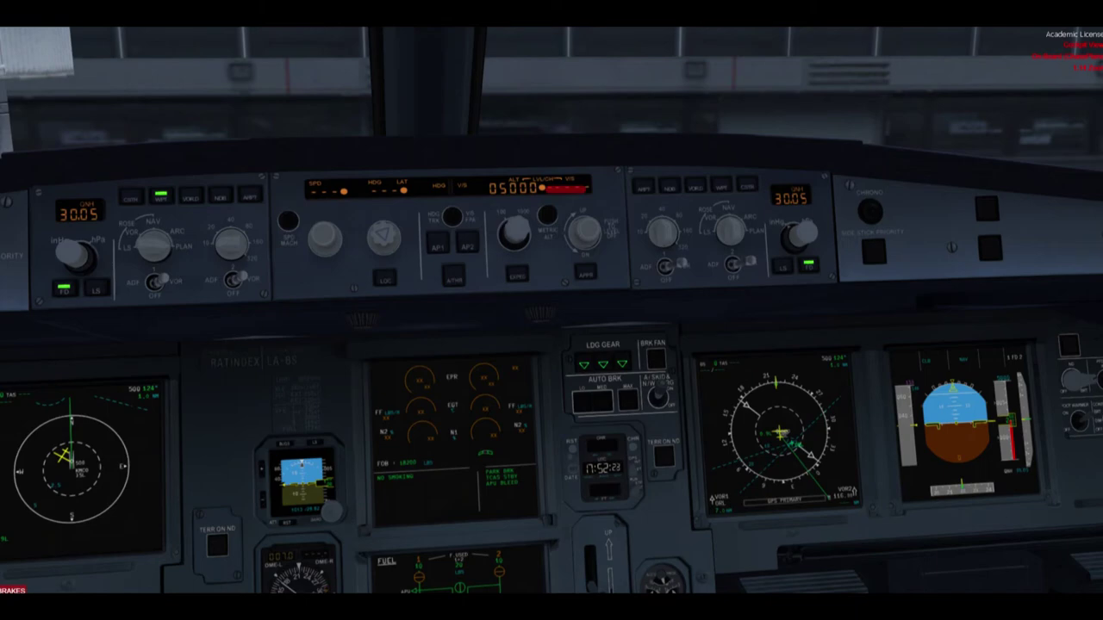
- Change the transmission selection on the captain's audio control panel from VHF1 to interphone and operate the INT/RAD switch
scroll(724, 325, "down", 3)
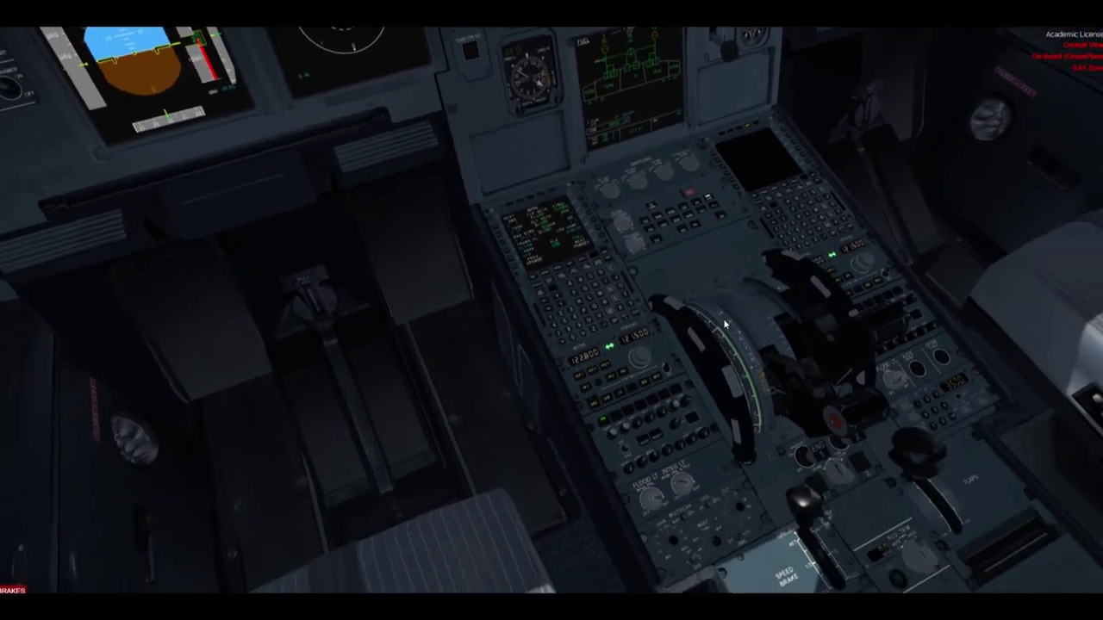
scroll(724, 324, "down", 3)
scroll(552, 310, "up", 5)
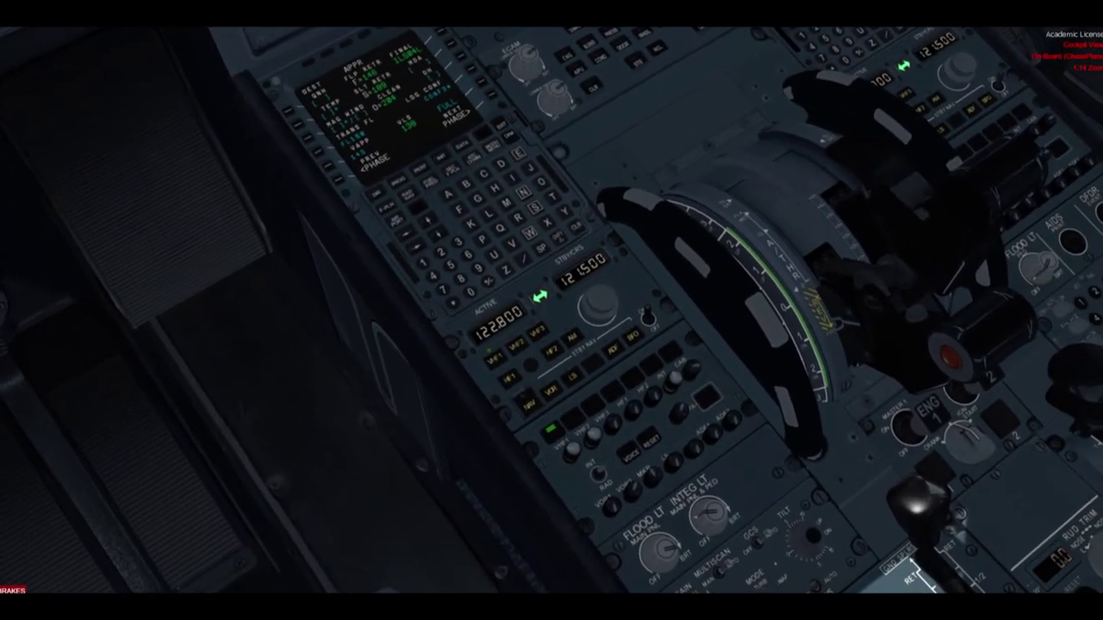
left_click(640, 377)
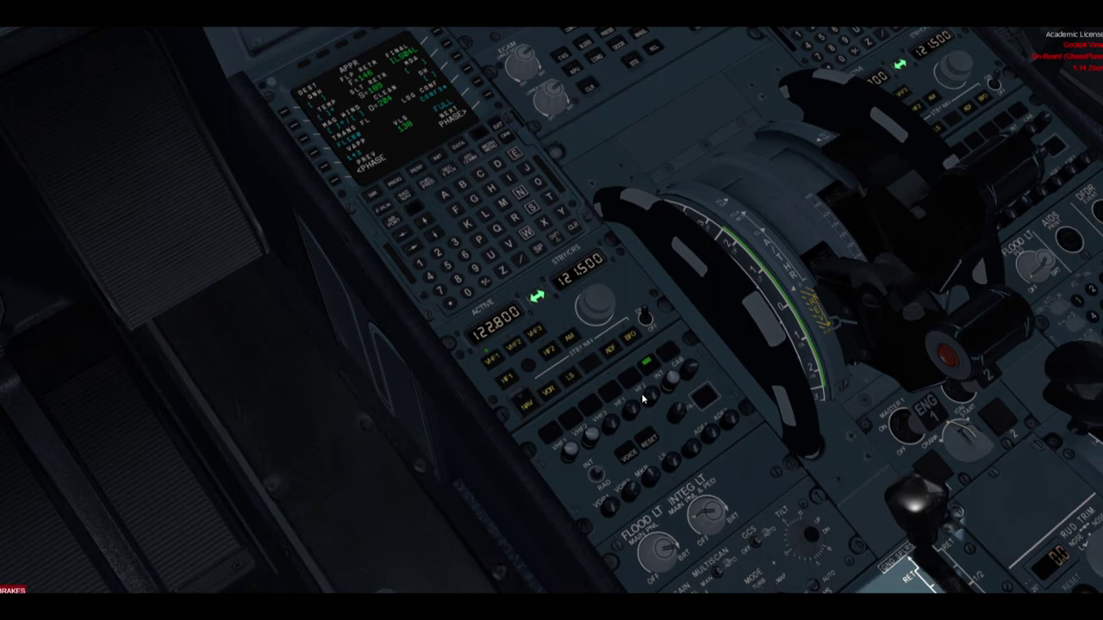
right_click(590, 475)
left_click(583, 480)
middle_click(605, 431)
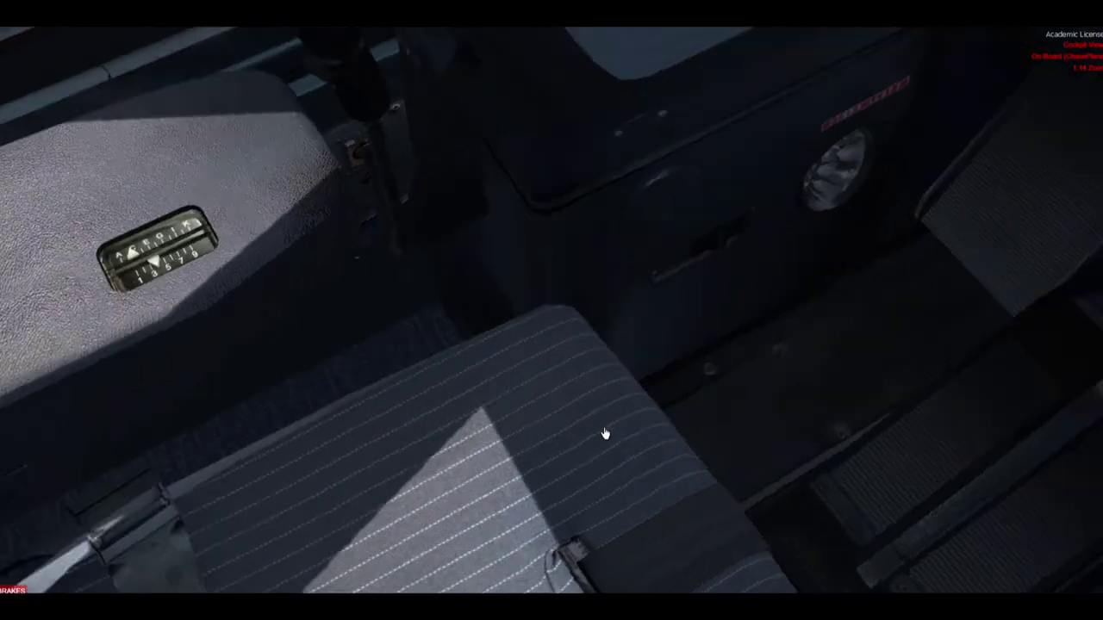
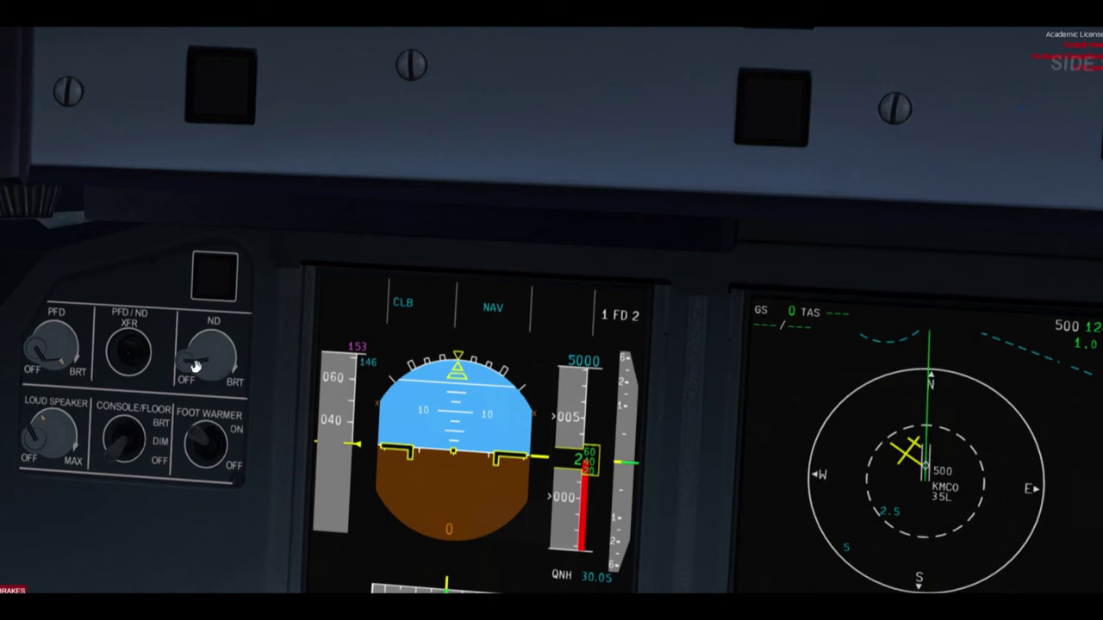
- Test the captain's PFD brightness by dimming the display and turning it back up
scroll(42, 345, "down", 4)
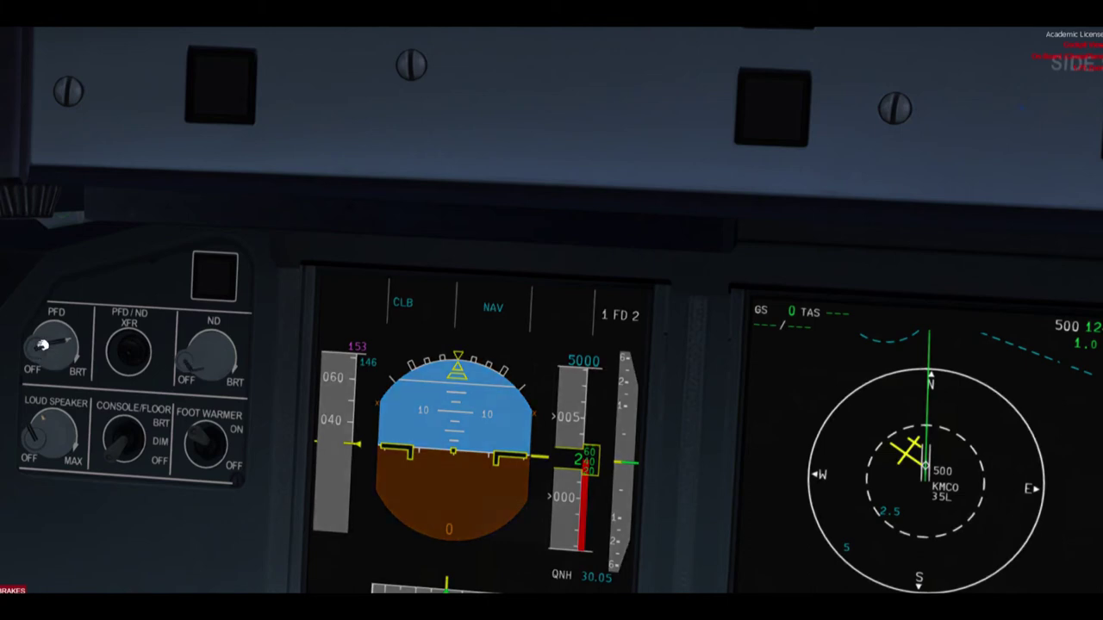
scroll(49, 349, "up", 4)
scroll(49, 349, "up", 3)
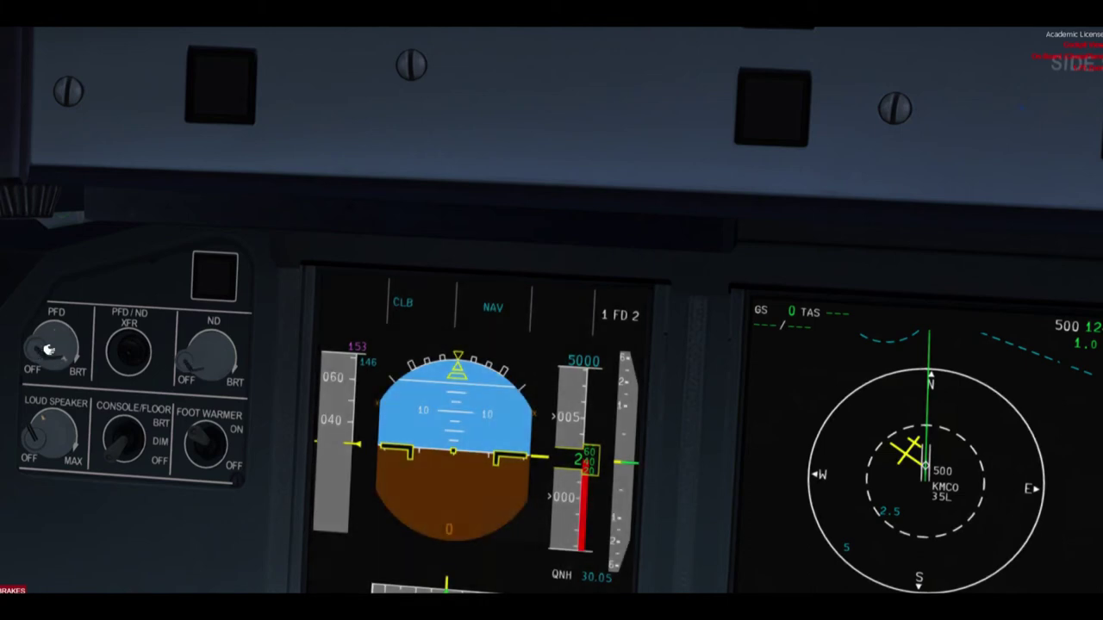
- Swap the captain's PFD and ND with the PFD/ND transfer function and return them to their normal screens
scroll(127, 350, "up", 1)
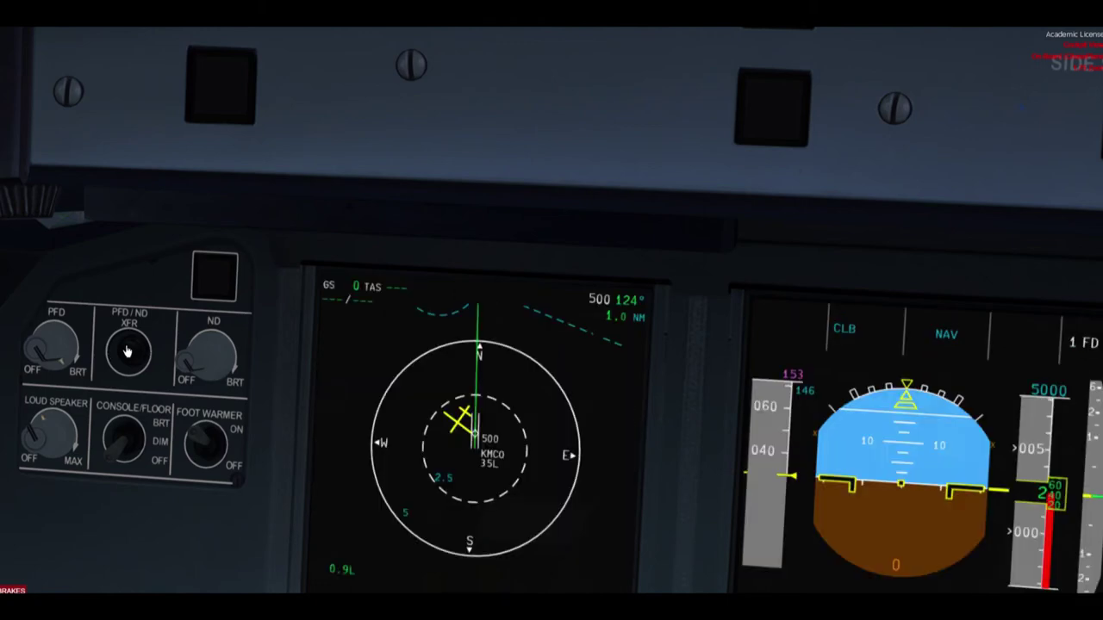
scroll(127, 351, "down", 1)
scroll(127, 351, "up", 1)
scroll(127, 351, "down", 1)
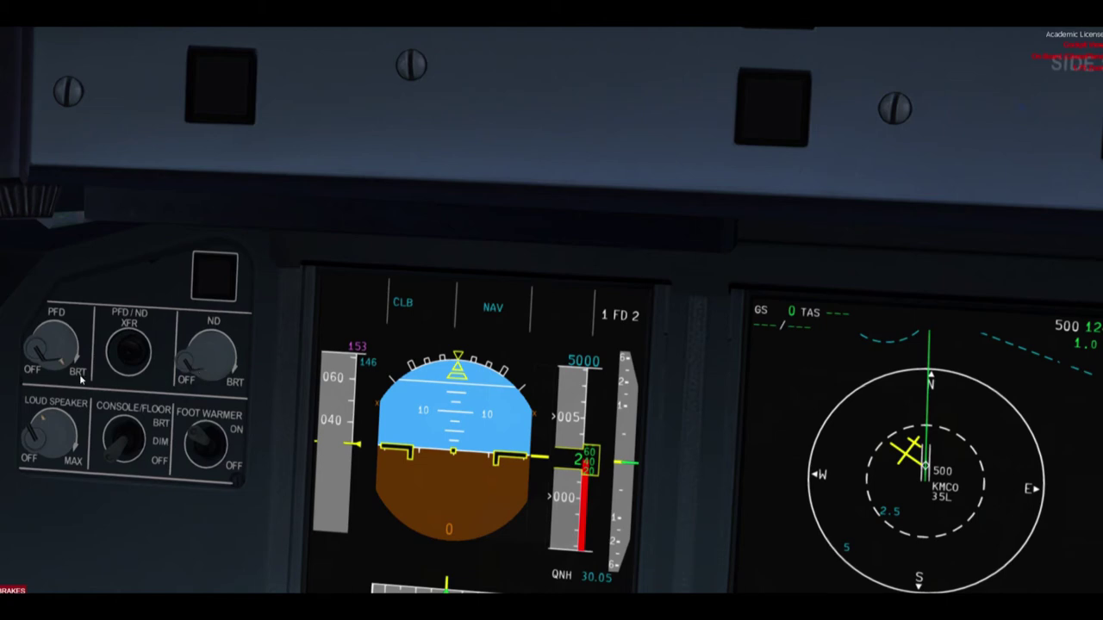
mouse_move(504, 417)
left_mouse_down()
mouse_move(624, 359)
mouse_move(818, 402)
left_mouse_up()
mouse_move(795, 472)
left_mouse_down()
mouse_move(546, 488)
mouse_move(529, 445)
left_mouse_up()
mouse_move(831, 372)
left_mouse_down()
mouse_move(776, 438)
mouse_move(845, 409)
mouse_move(772, 435)
left_mouse_up()
key("Escape")
left_click(126, 361)
left_click(127, 360)
- Test the captain's ND brightness by turning both parts of the control down and back up
scroll(185, 363, "down", 6)
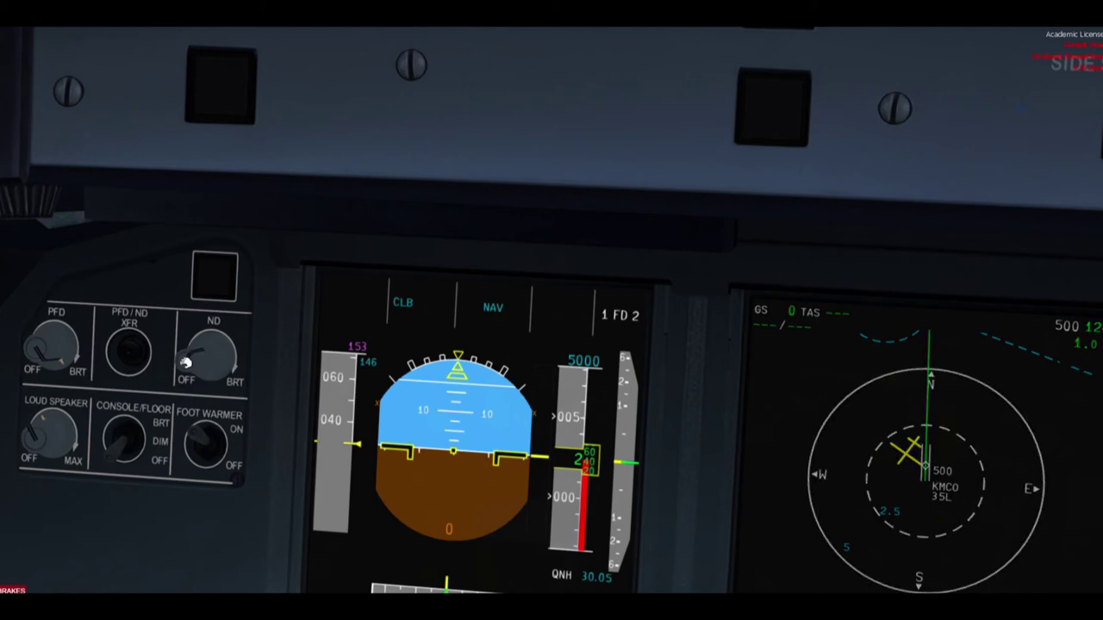
scroll(185, 362, "down", 1)
scroll(186, 363, "up", 4)
scroll(186, 367, "up", 3)
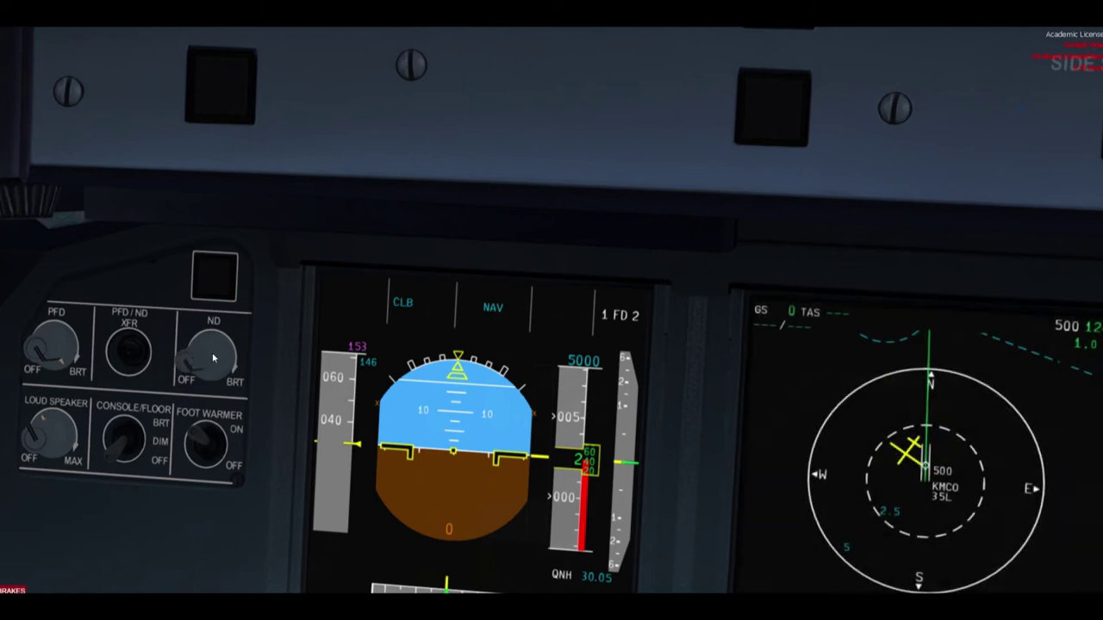
scroll(227, 353, "up", 5)
scroll(218, 363, "down", 4)
scroll(195, 361, "down", 3)
scroll(197, 361, "down", 2)
scroll(197, 361, "up", 2)
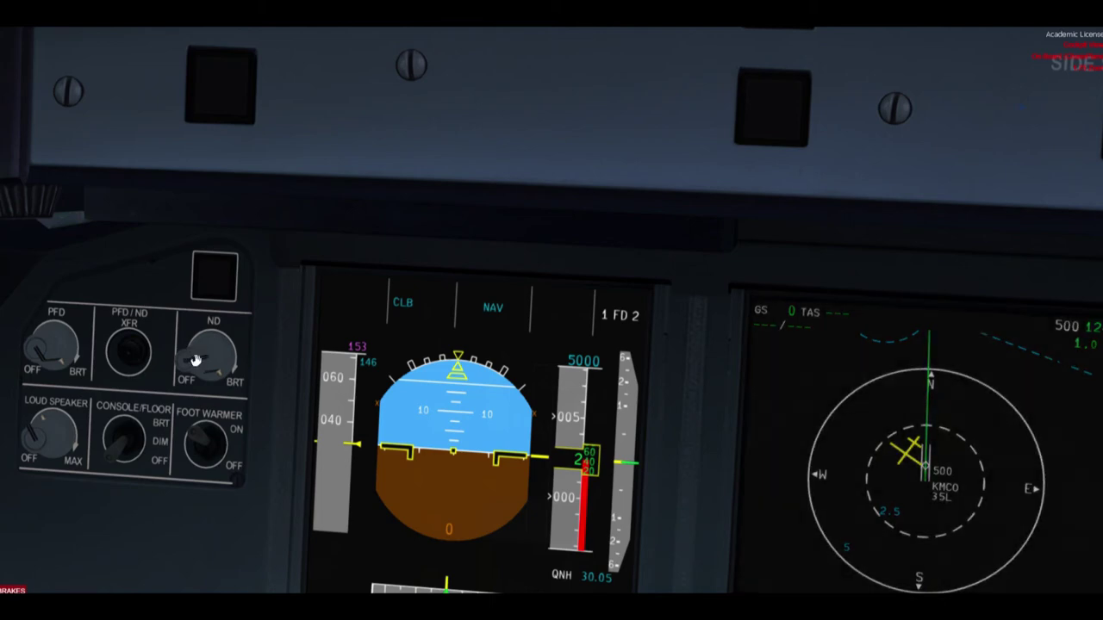
scroll(197, 360, "up", 2)
- Raise the first officer's PFD brightness and test the PFD/ND transfer, leaving both displays on their normal screens
middle_click(203, 338)
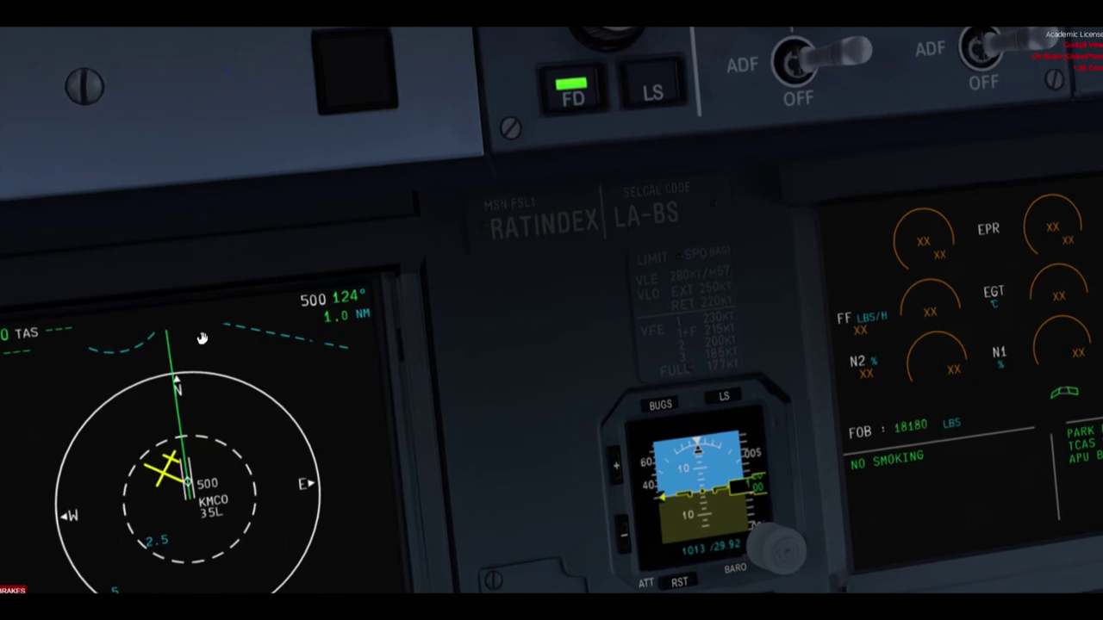
scroll(203, 338, "down", 3)
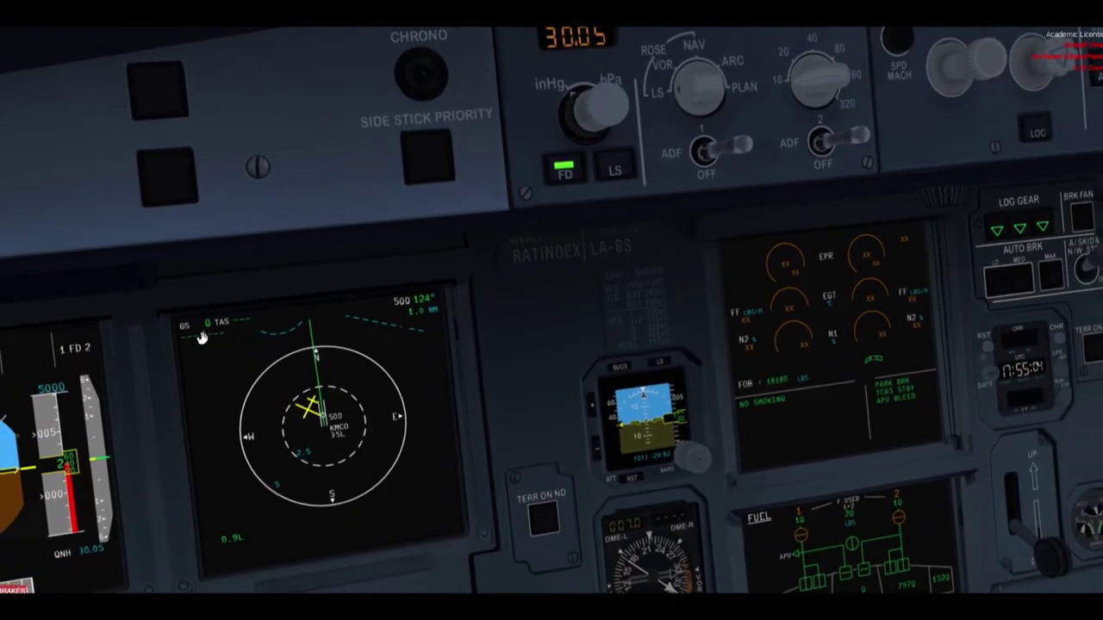
middle_click(202, 338)
key("Right")
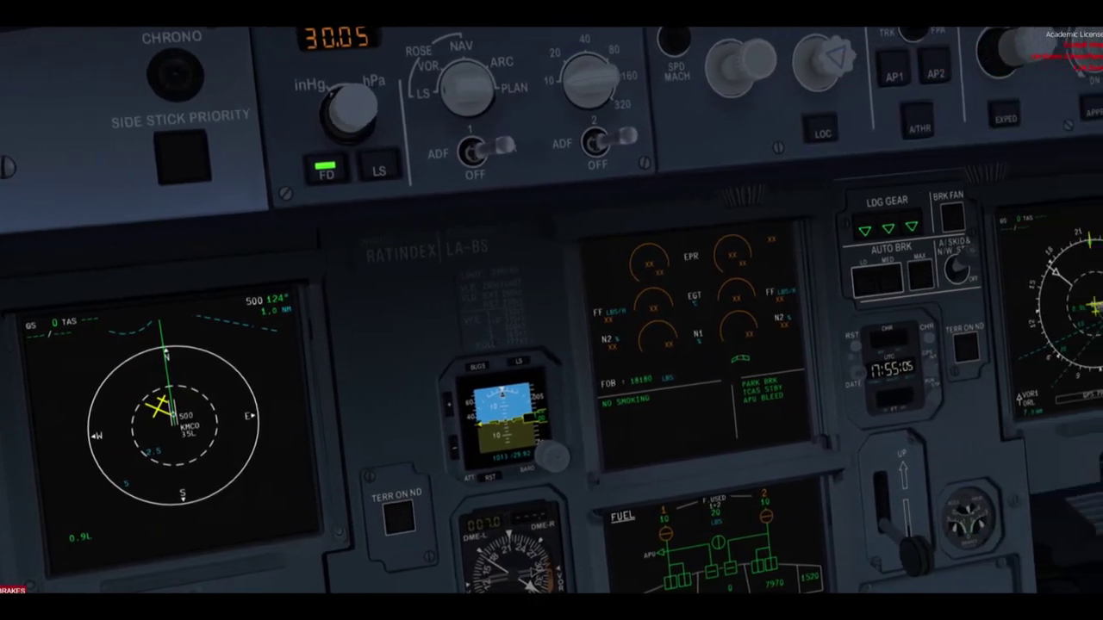
key("Right")
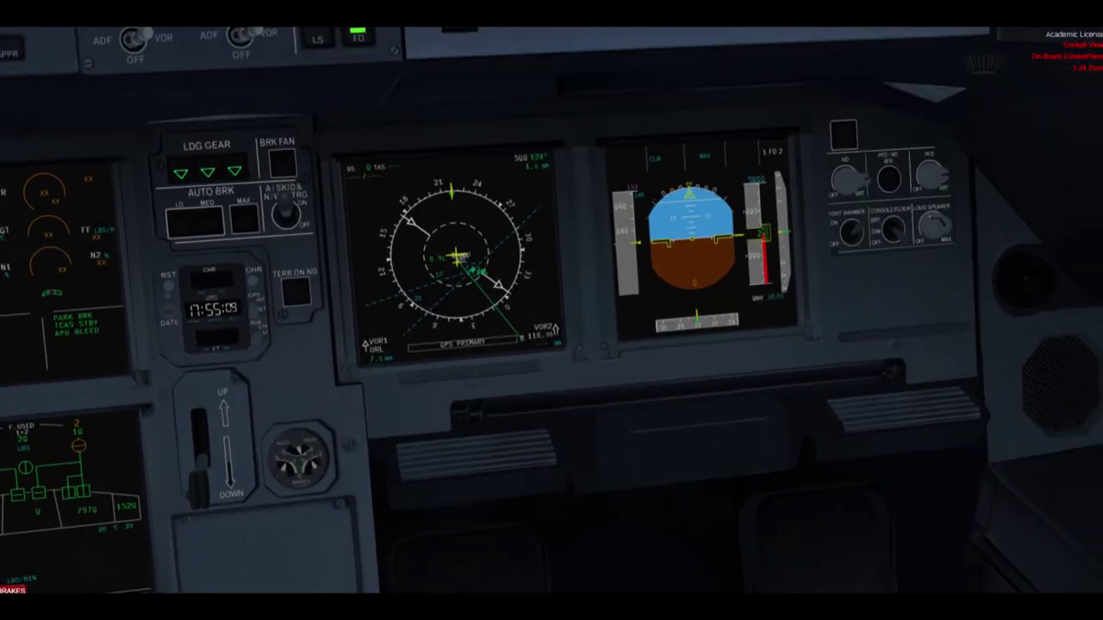
key("Up")
key("Down")
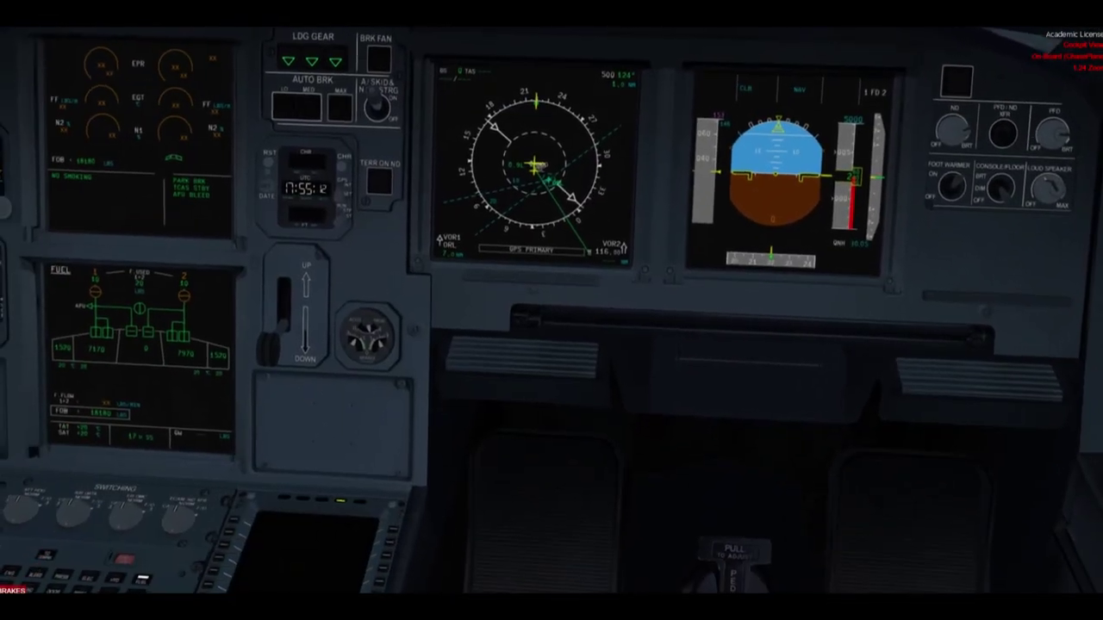
scroll(1061, 125, "up", 2)
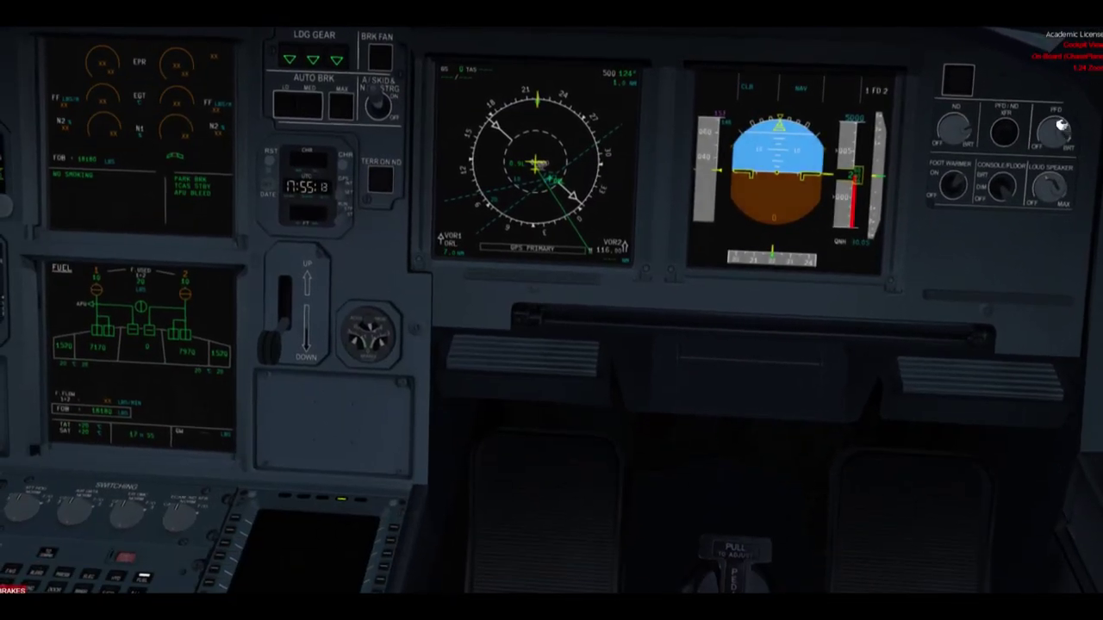
left_click(1006, 136)
left_click(1006, 136)
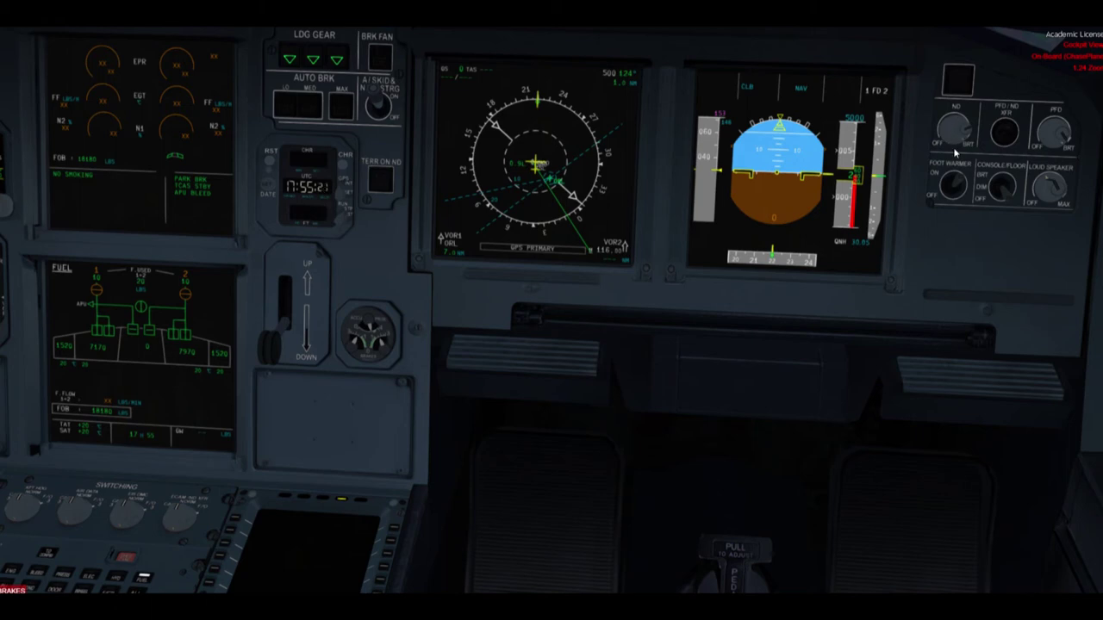
- Test the first officer's ND brightness by dimming the display and turning it back up
scroll(965, 129, "down", 4)
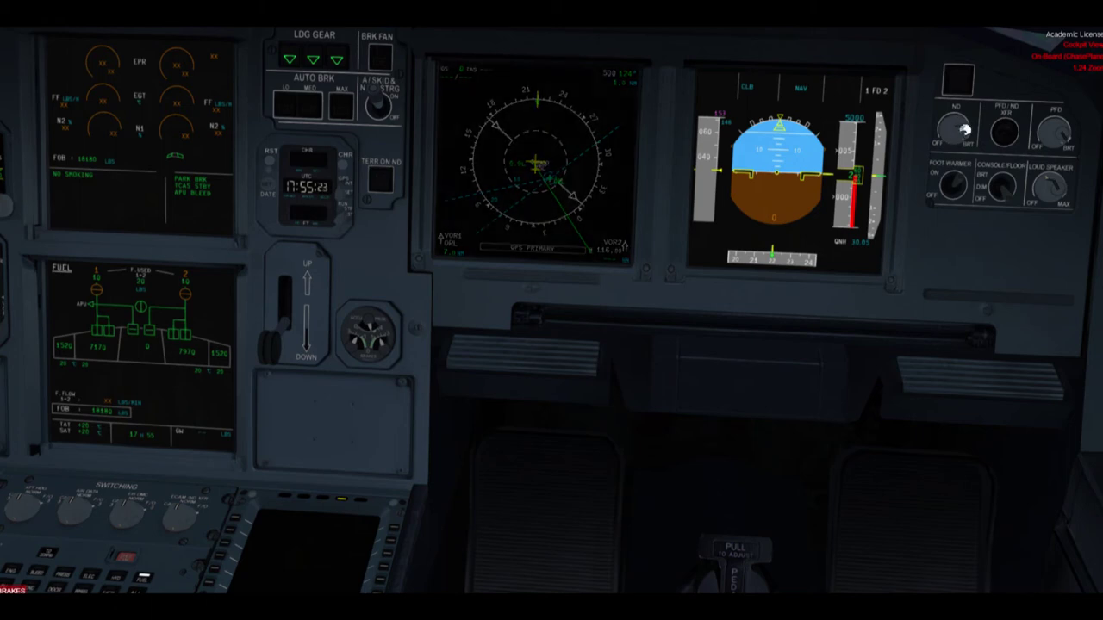
scroll(965, 130, "up", 4)
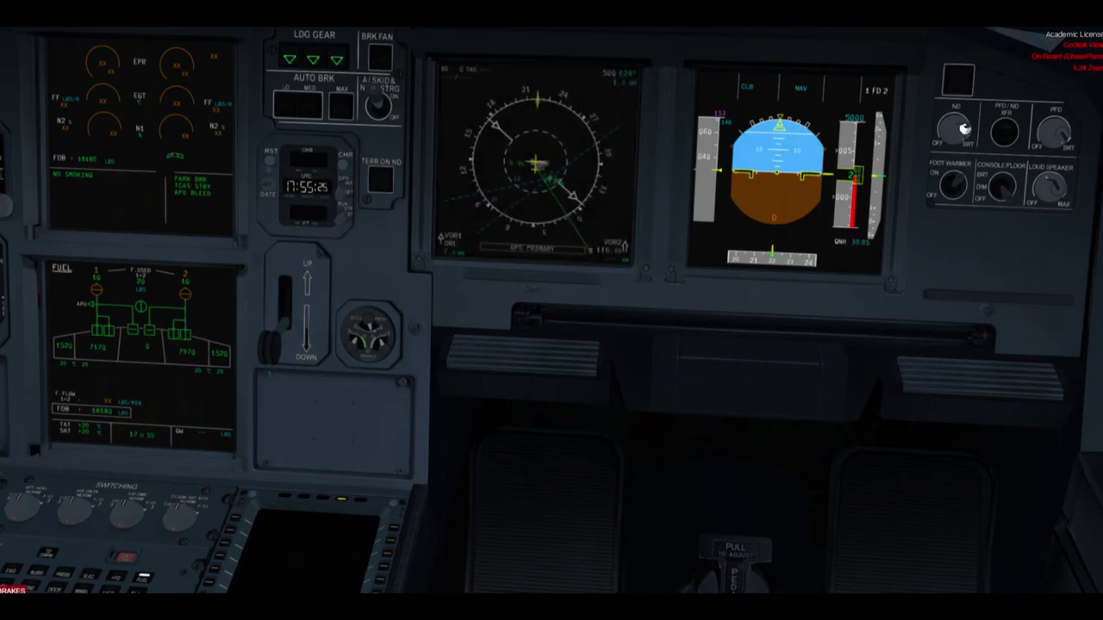
key("equal")
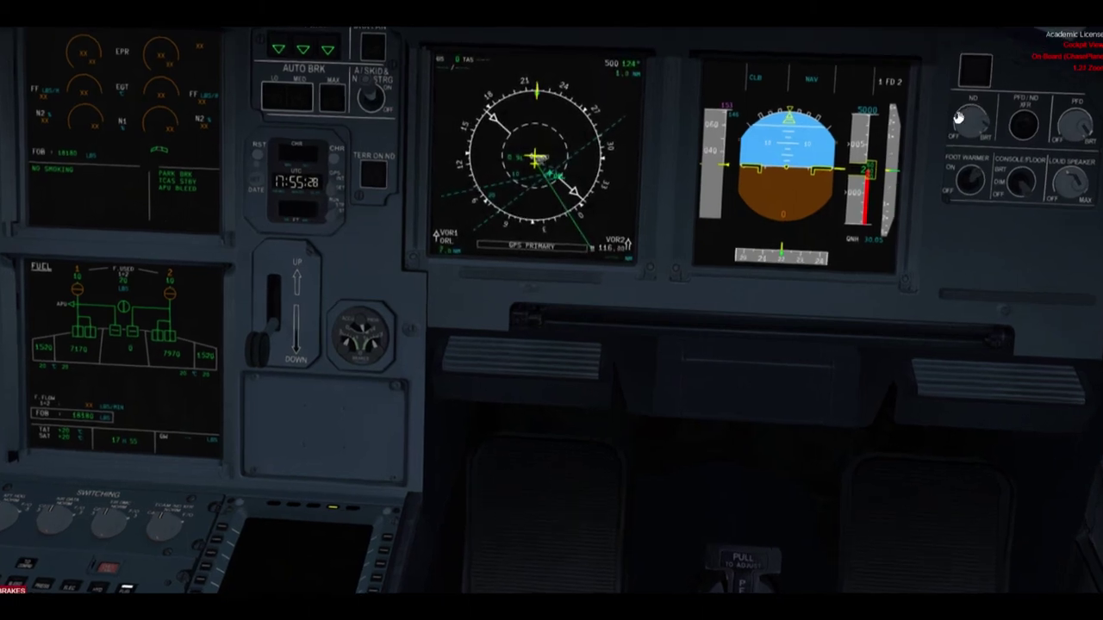
key("minus")
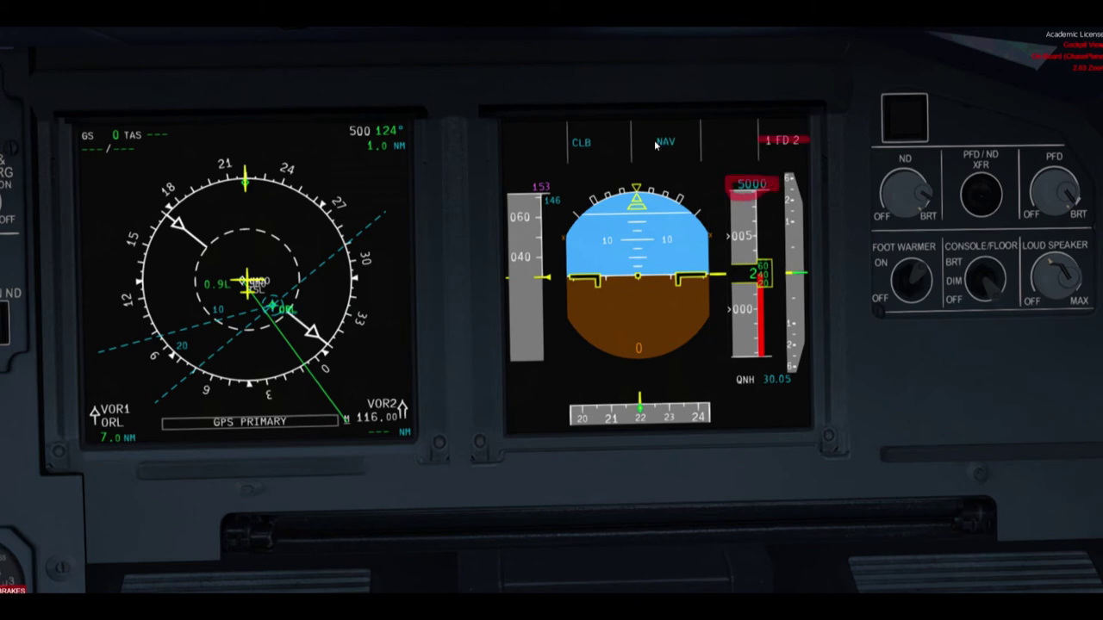
- Check the first officer's PFD for its flight mode annunciations, airspeed scale, speed bugs and both halves of the attitude display
mouse_move(572, 120)
left_mouse_down()
mouse_move(778, 108)
mouse_move(812, 139)
mouse_move(597, 140)
left_mouse_up()
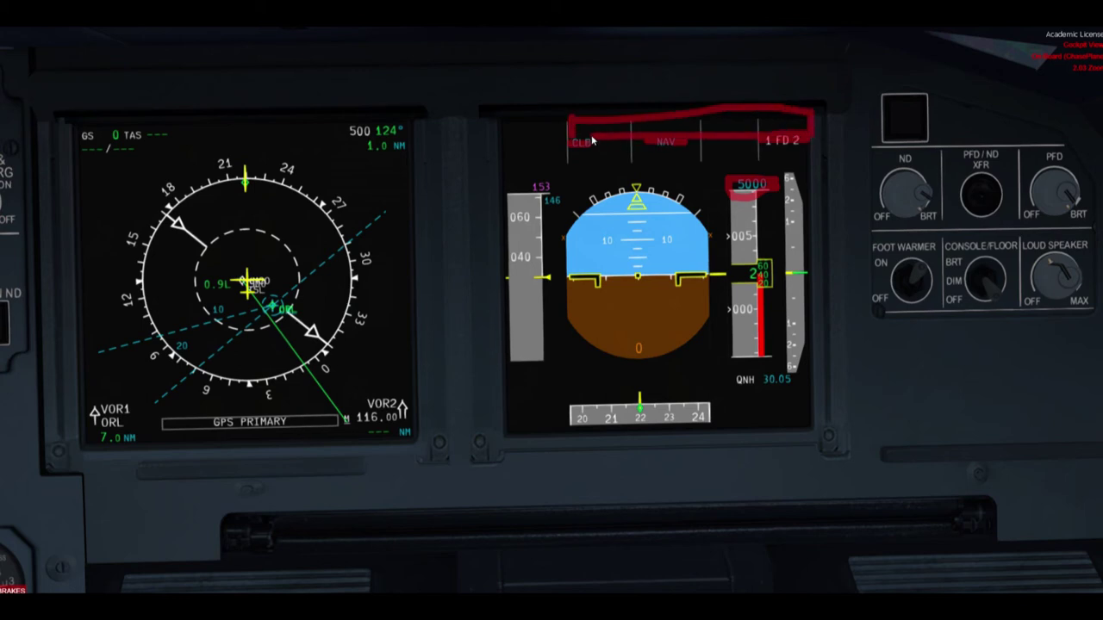
mouse_move(553, 264)
left_mouse_down()
mouse_move(526, 249)
mouse_move(516, 317)
mouse_move(552, 261)
left_mouse_up()
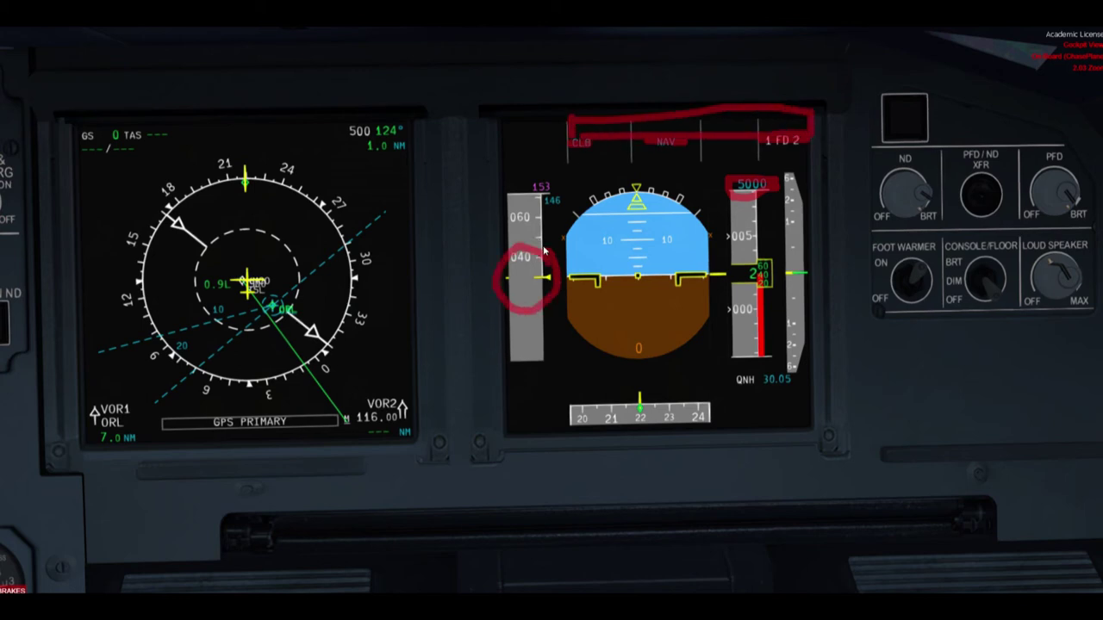
mouse_move(546, 203)
left_mouse_down()
mouse_move(571, 203)
mouse_move(537, 200)
mouse_move(532, 188)
mouse_move(560, 187)
left_mouse_up()
mouse_move(687, 234)
left_mouse_down()
mouse_move(636, 228)
mouse_move(689, 222)
left_mouse_up()
left_click_drag(615, 297, 672, 299)
- Check the first officer's PFD horizon alignment, bank index, altitude, vertical speed, QNH and heading indications
left_click_drag(509, 282, 744, 272)
left_click_drag(632, 161, 633, 204)
left_click_drag(779, 275, 812, 276)
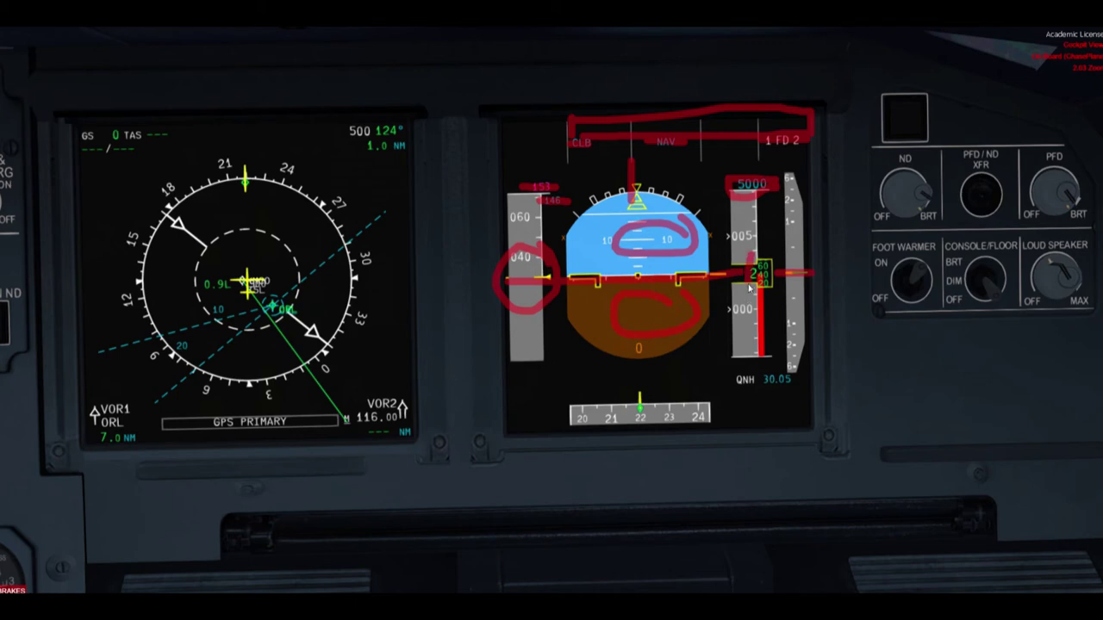
left_click(1047, 545)
mouse_move(746, 247)
left_mouse_down()
mouse_move(741, 300)
mouse_move(778, 253)
mouse_move(781, 291)
mouse_move(743, 296)
left_mouse_up()
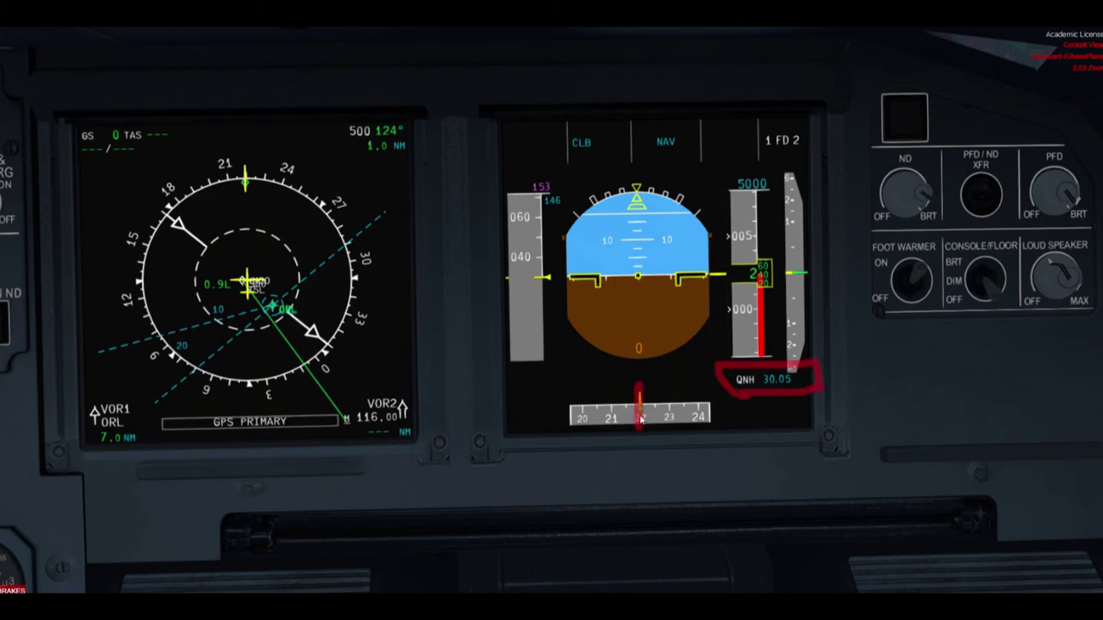
- Check the heading on the standby compass above the centre windshield post against the PFD heading
scroll(632, 395, "up", 2)
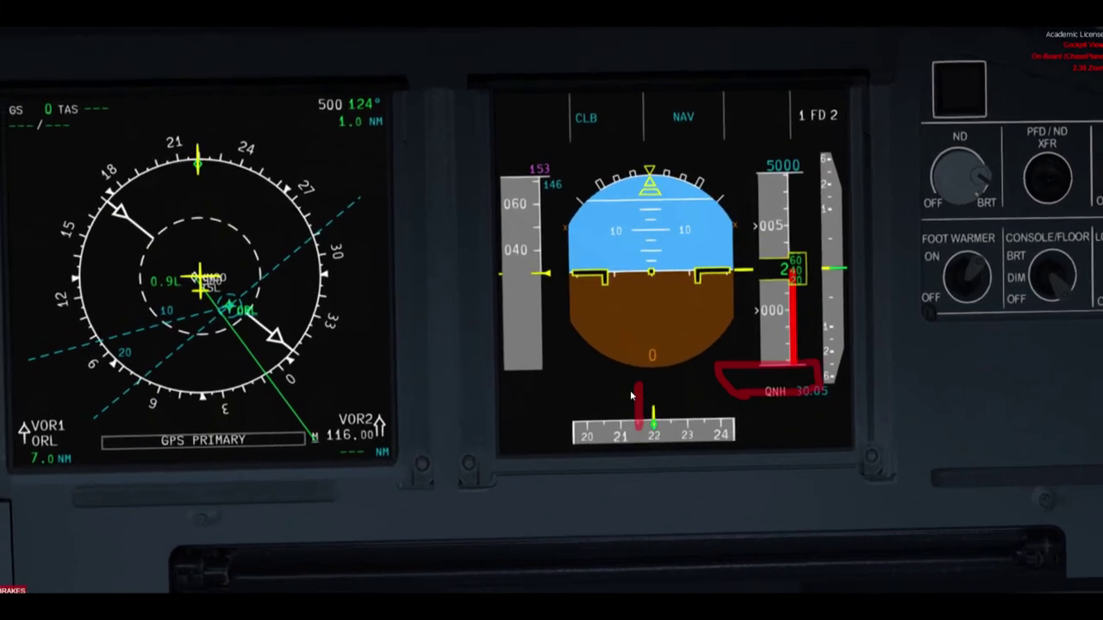
scroll(631, 395, "down", 6)
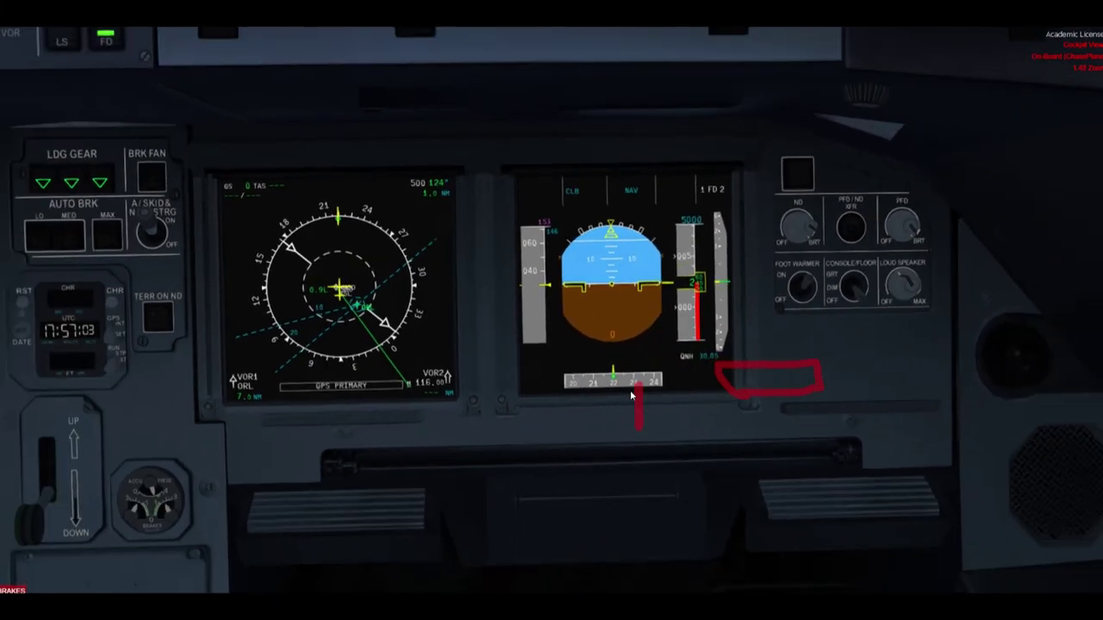
key("minus")
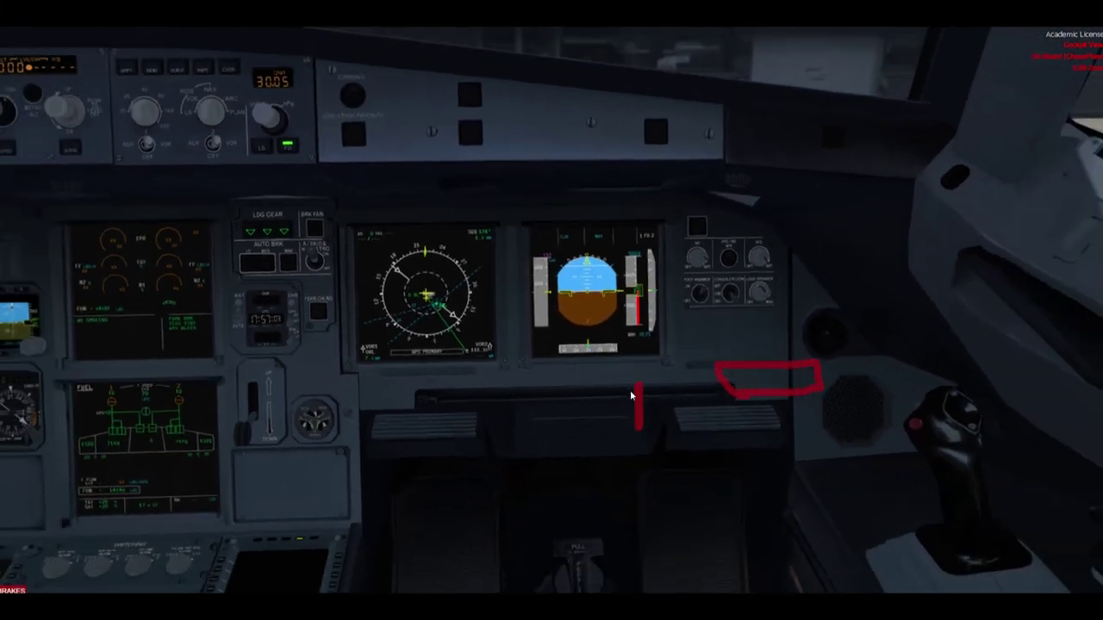
key("shift+KP_8")
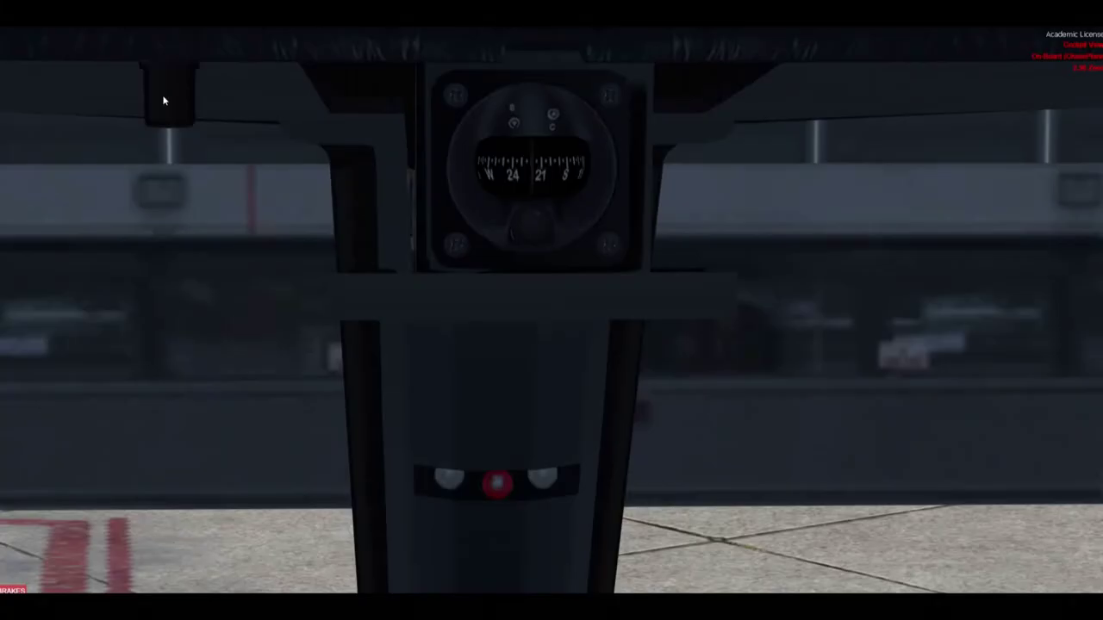
key("ctrl+space")
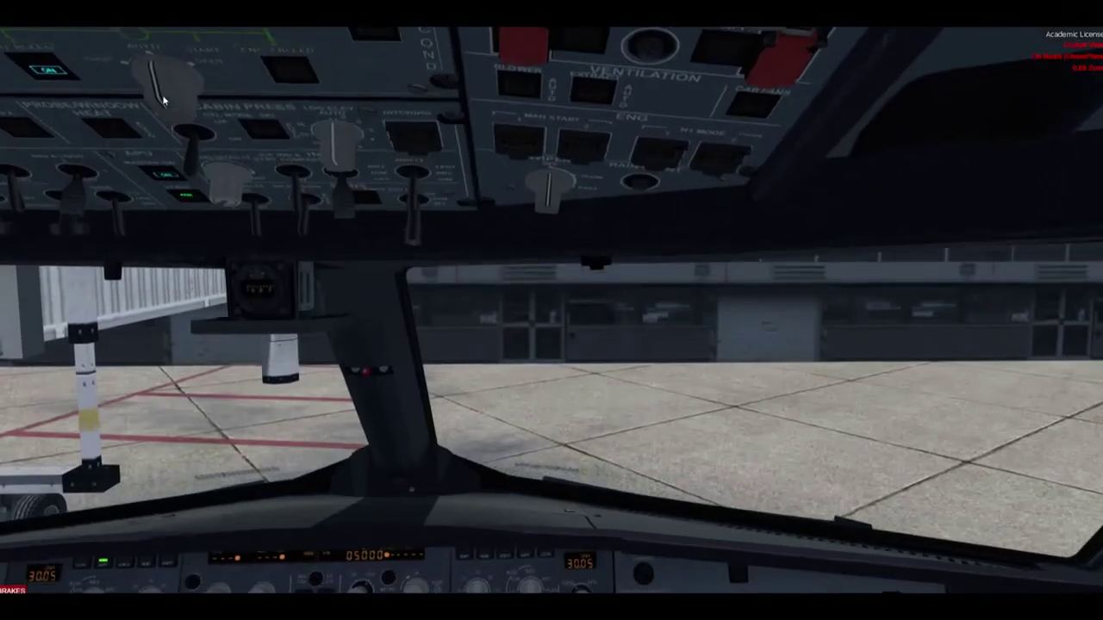
- Examine the next waypoint's bearing and distance and the ground speed and TAS fields on the first officer's ND
key("a")
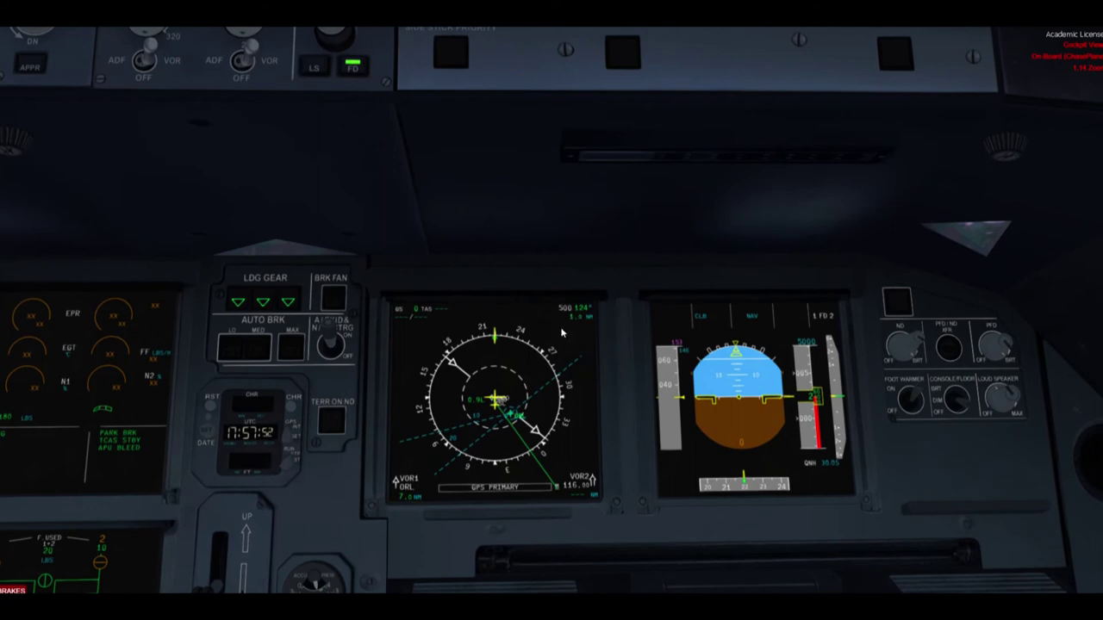
mouse_move(540, 298)
left_mouse_down()
mouse_move(542, 332)
mouse_move(542, 304)
mouse_move(618, 311)
mouse_move(621, 332)
mouse_move(537, 331)
left_mouse_up()
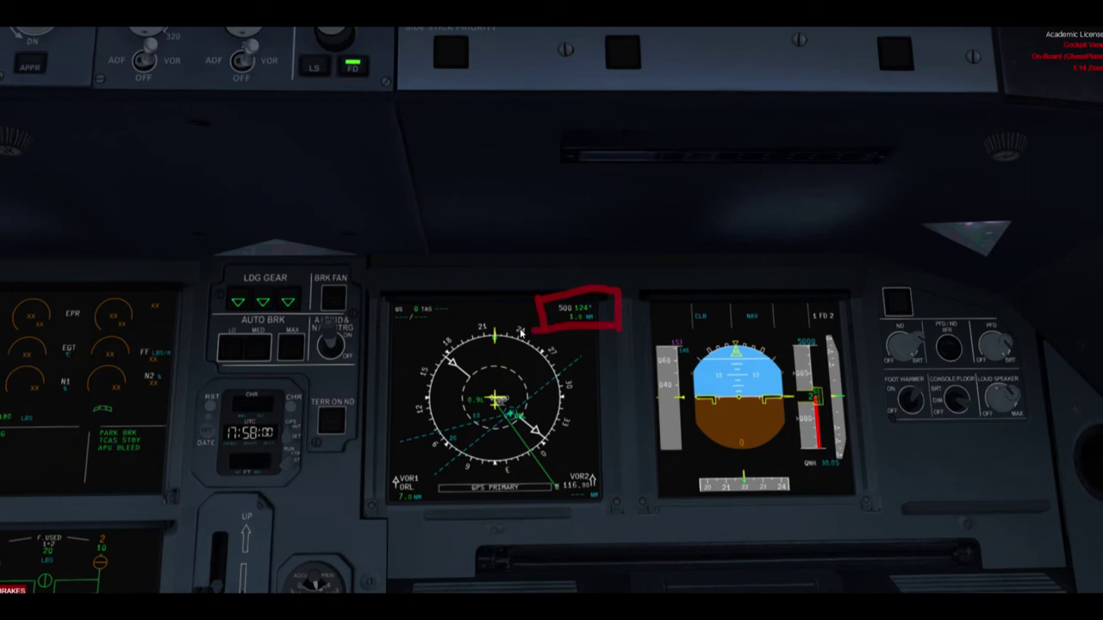
mouse_move(549, 247)
left_mouse_down()
mouse_move(552, 293)
mouse_move(576, 246)
mouse_move(608, 245)
left_mouse_up()
mouse_move(568, 323)
left_mouse_down()
mouse_move(545, 312)
mouse_move(636, 308)
left_mouse_up()
key("Escape")
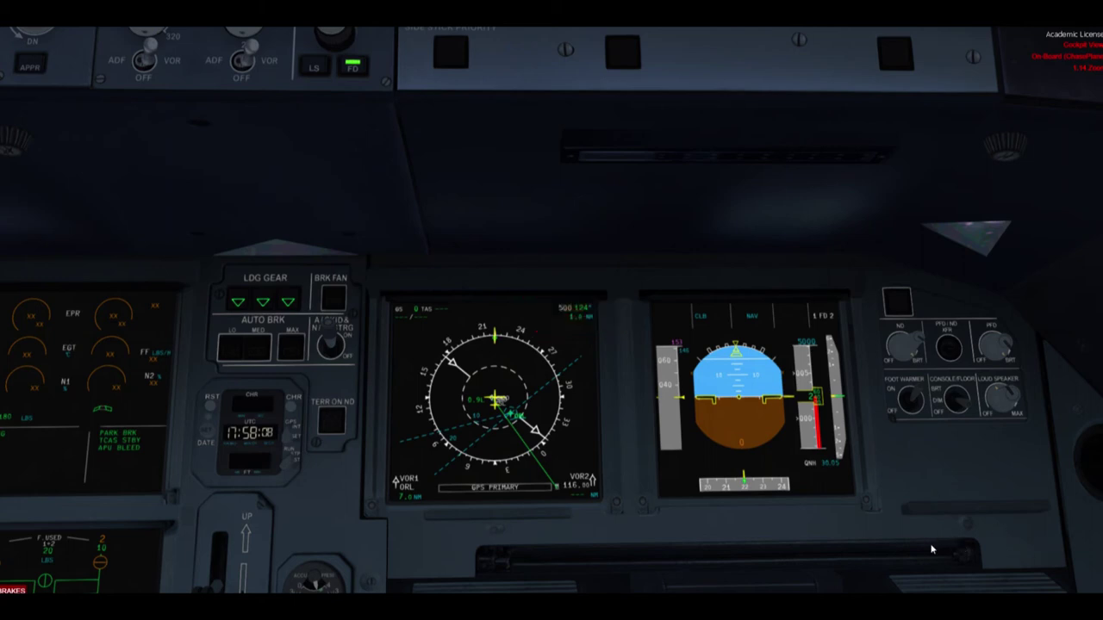
mouse_move(553, 328)
left_mouse_down()
mouse_move(552, 302)
mouse_move(608, 297)
mouse_move(583, 324)
left_mouse_up()
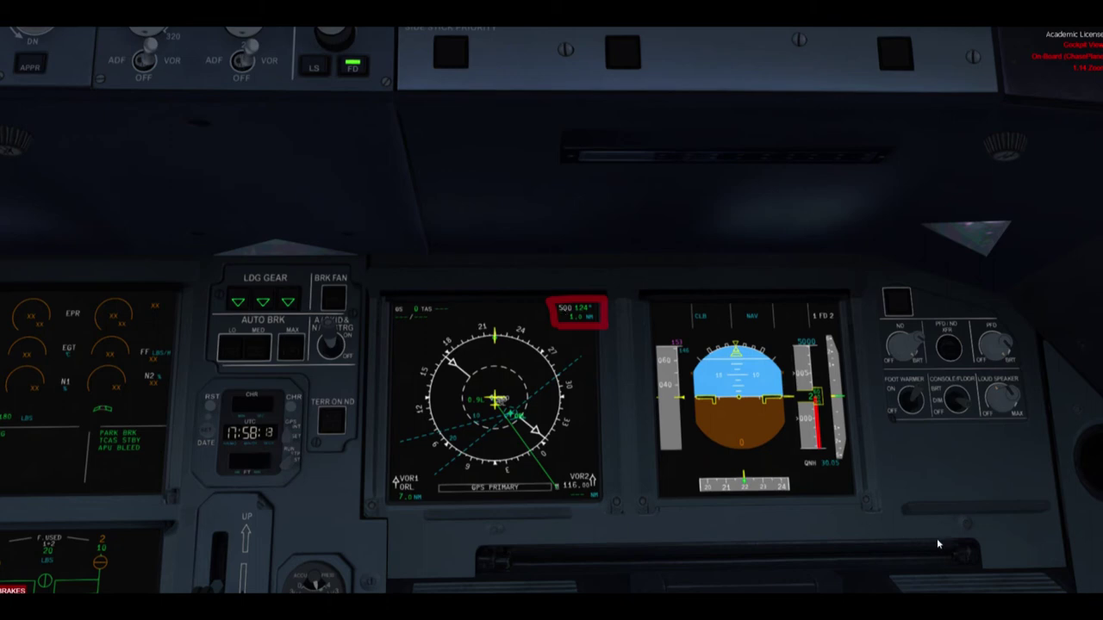
mouse_move(422, 310)
left_mouse_down()
mouse_move(450, 312)
mouse_move(388, 310)
left_mouse_up()
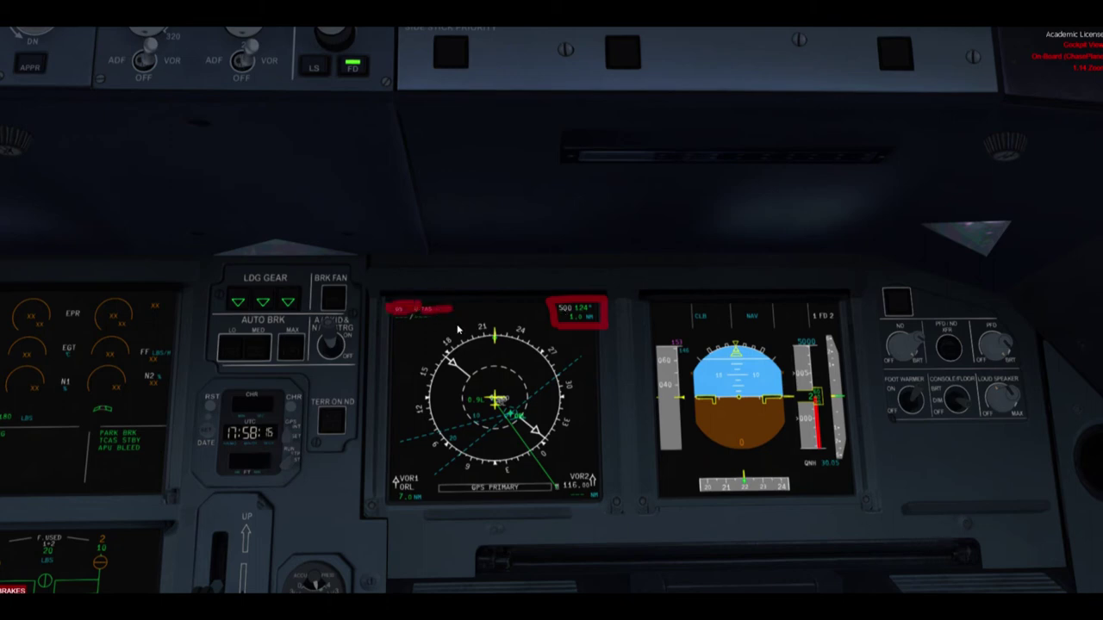
key("Escape")
- Check the ND's ground speed, wind, heading, VOR1 and VOR2 data and GPS PRIMARY message, comparing its heading with the PFD
left_click_drag(419, 309, 421, 285)
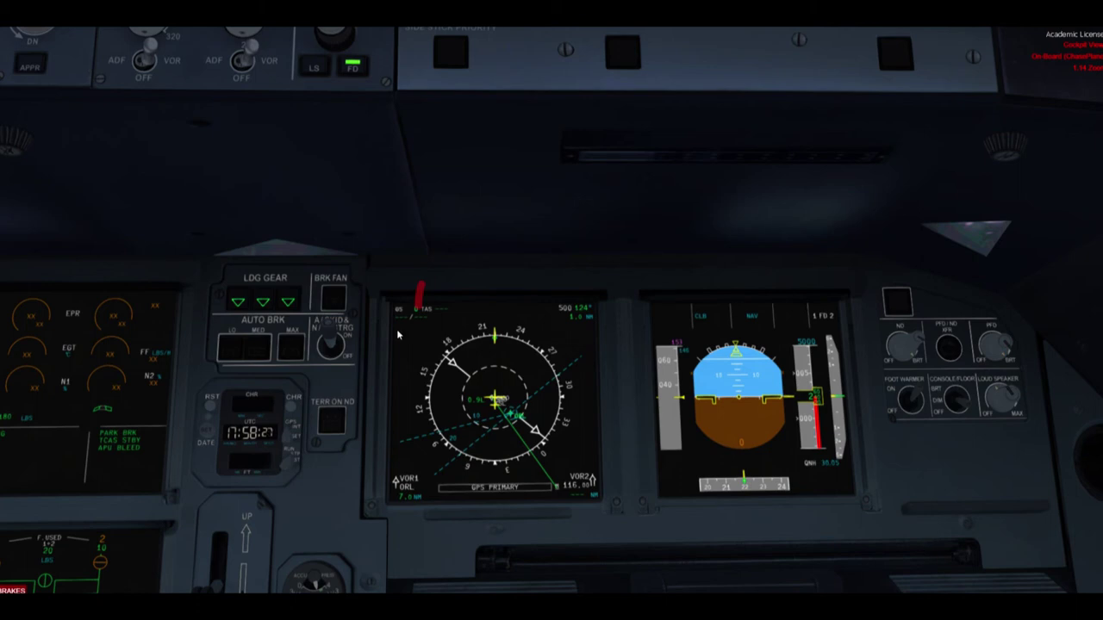
left_click_drag(394, 315, 424, 315)
left_click_drag(492, 289, 494, 353)
left_click_drag(743, 454, 744, 493)
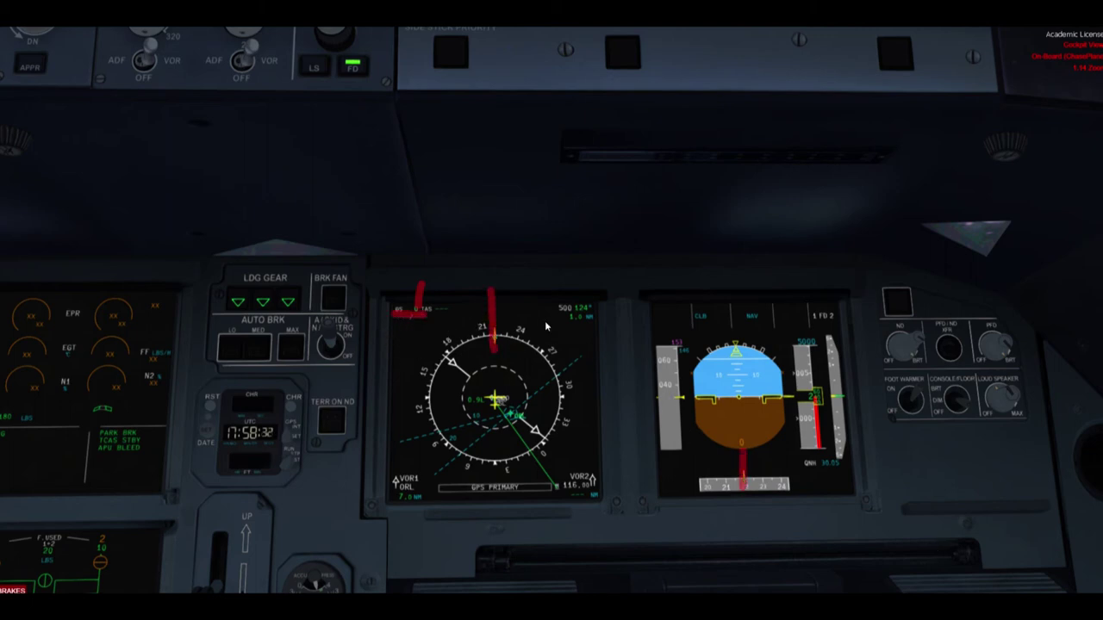
mouse_move(423, 462)
left_mouse_down()
mouse_move(395, 479)
mouse_move(422, 498)
mouse_move(398, 512)
left_mouse_up()
mouse_move(594, 484)
left_mouse_down()
mouse_move(591, 463)
mouse_move(595, 509)
mouse_move(599, 472)
left_mouse_up()
left_click_drag(441, 489, 550, 488)
key("Escape")
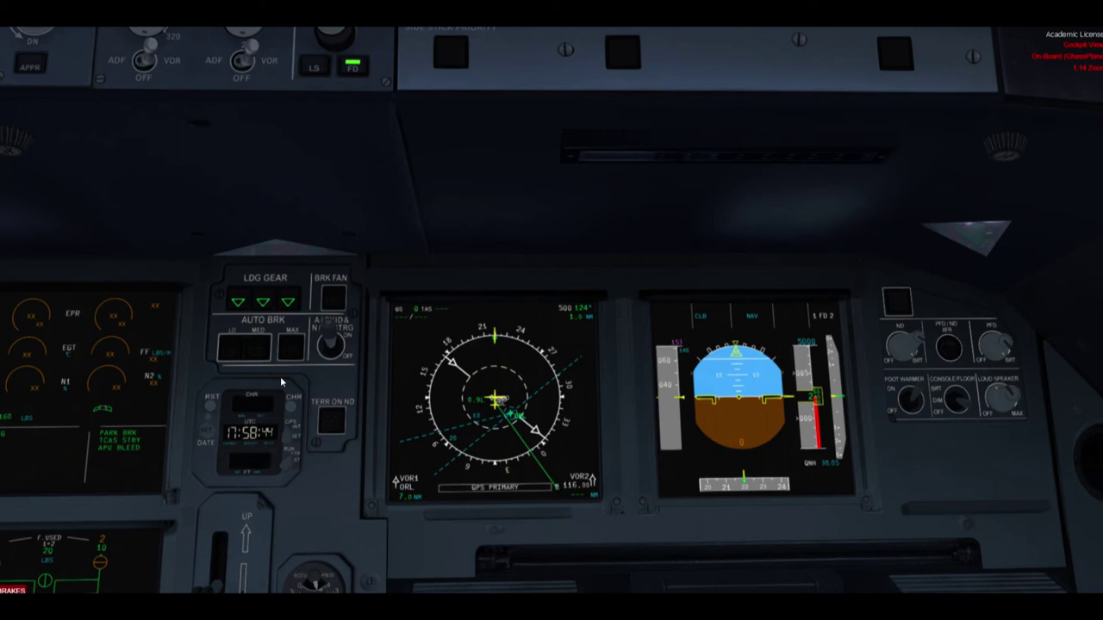
- Close the fuel page on the lower ECAM display, bring up the CAB PRESS page and check the landing elevation mode
key("Left")
key("q")
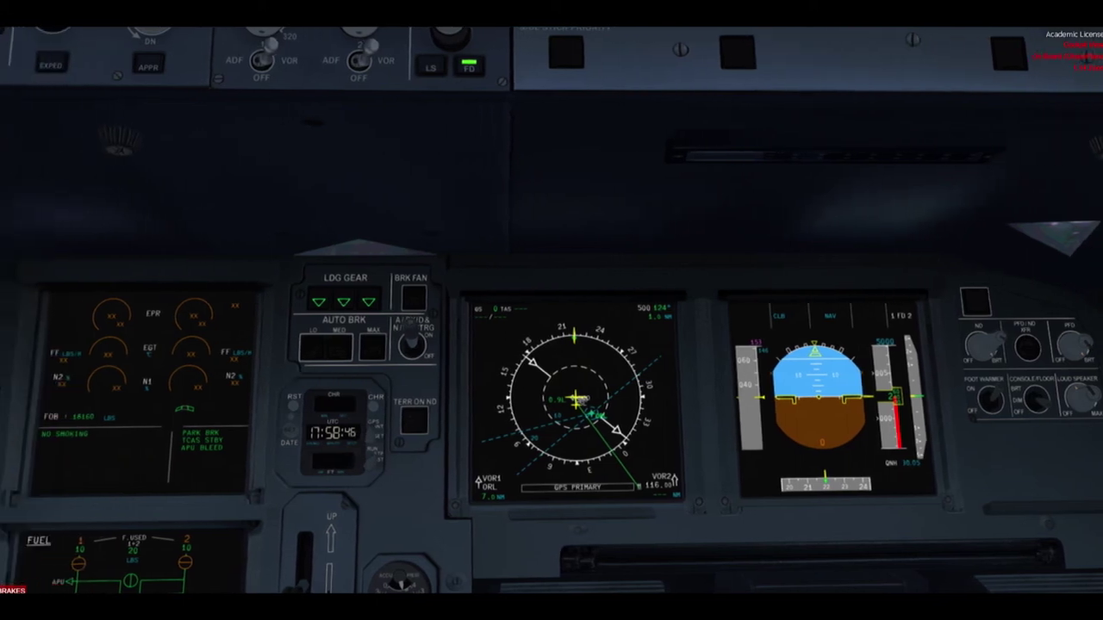
key("Left")
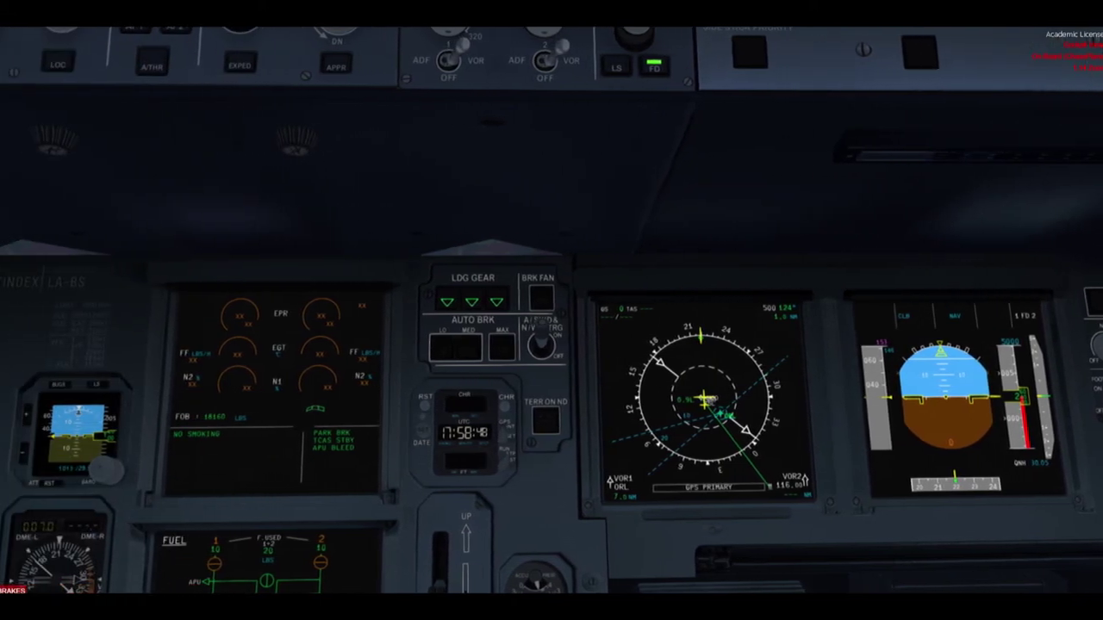
key("ctrl+shift+BackSpace")
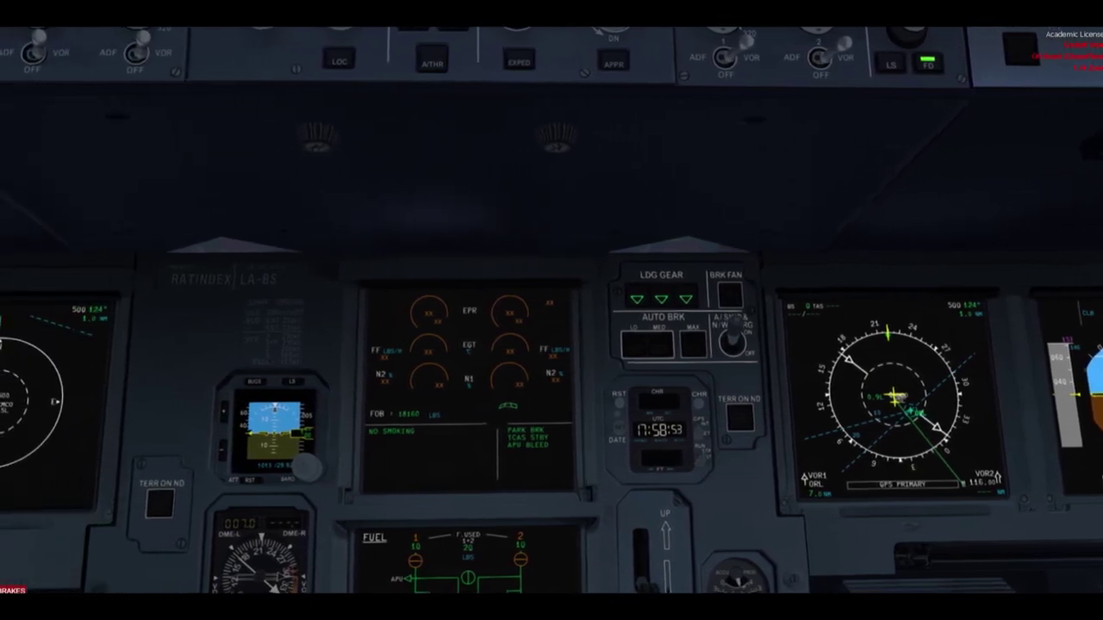
key("2")
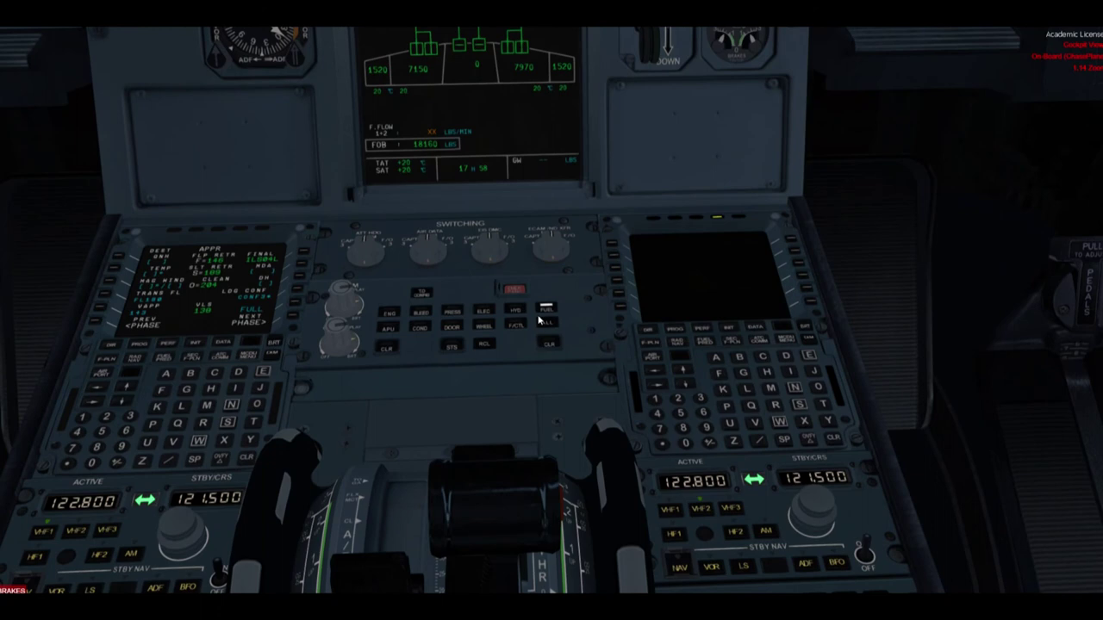
left_click(547, 312)
key("r")
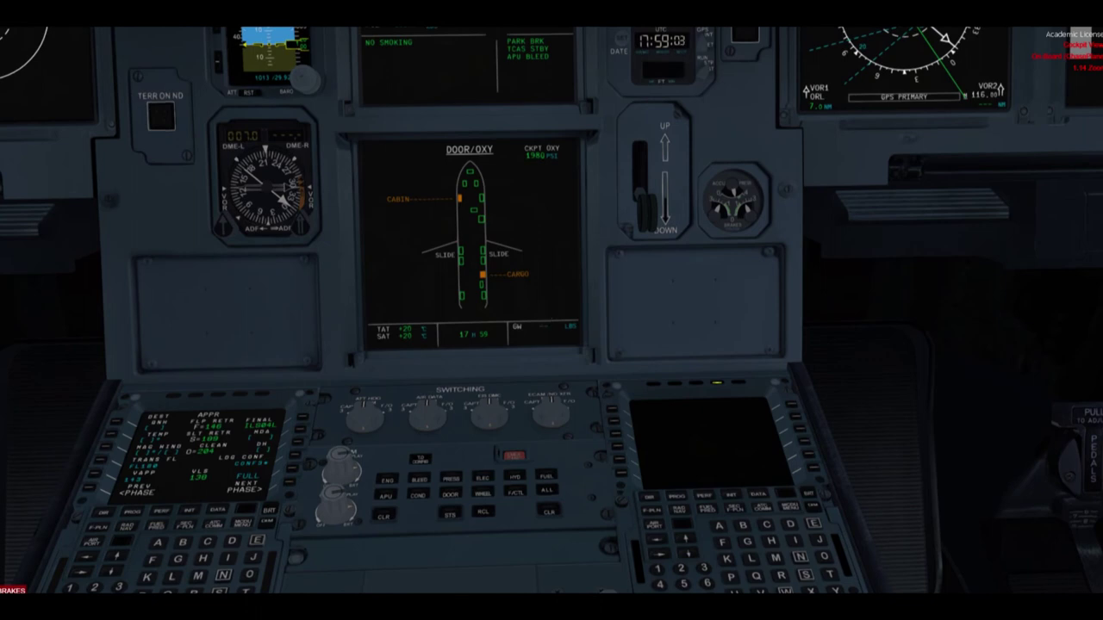
left_click(451, 481)
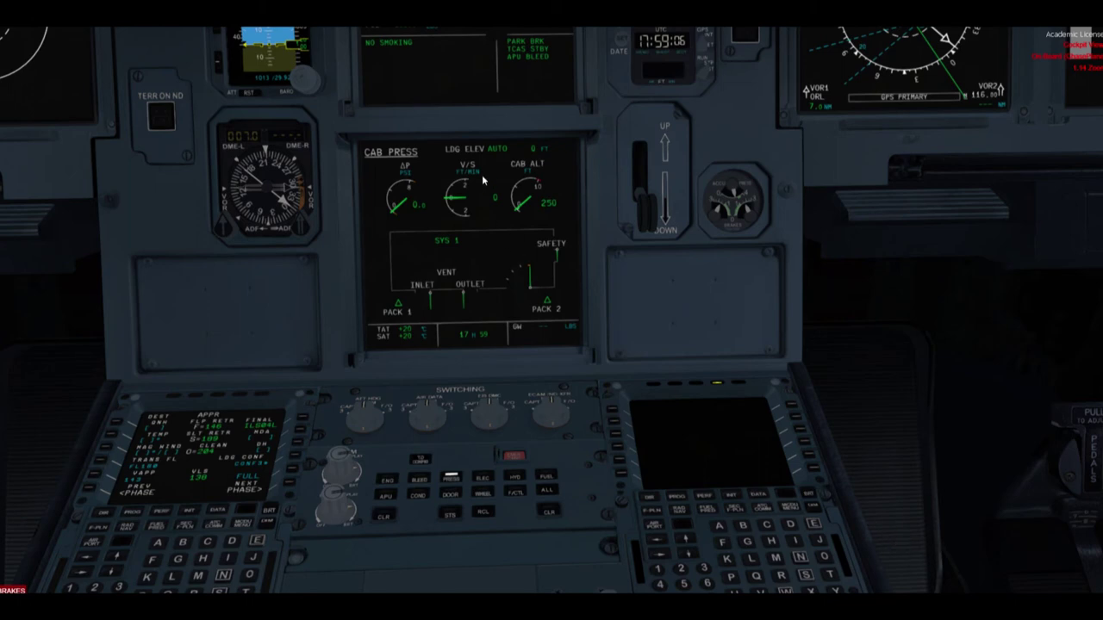
mouse_move(425, 157)
left_mouse_down()
mouse_move(515, 135)
mouse_move(569, 140)
mouse_move(564, 161)
mouse_move(454, 165)
left_mouse_up()
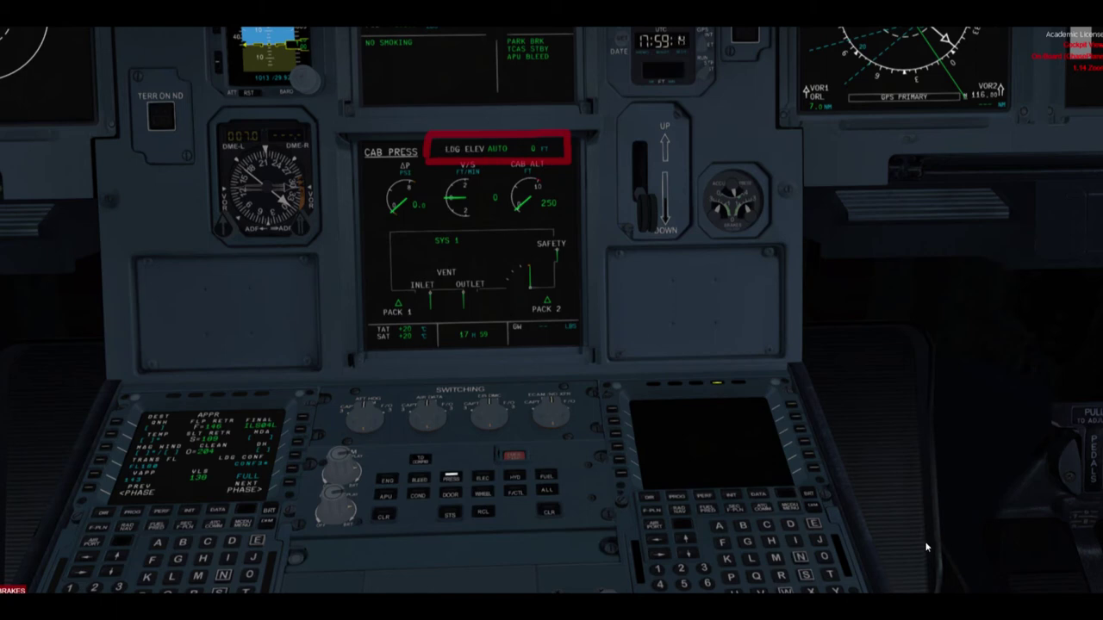
- Test the overhead LDG ELEV selector by turning it out of AUTO, checking the manual elevation on the ECAM and returning it to AUTO
key("ctrl+space")
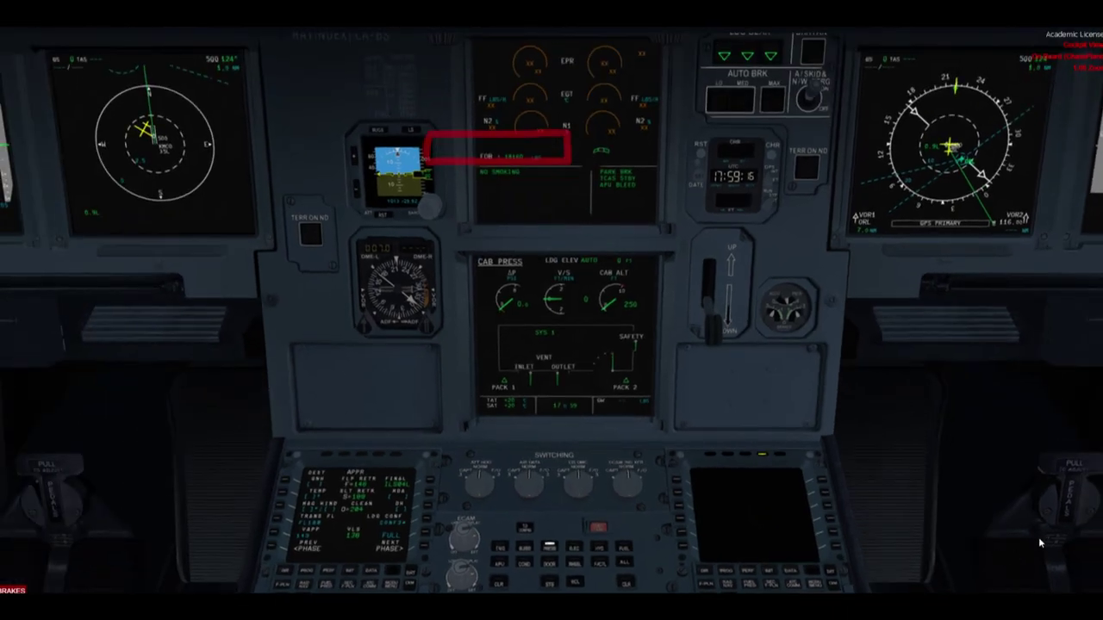
key("a")
key("a")
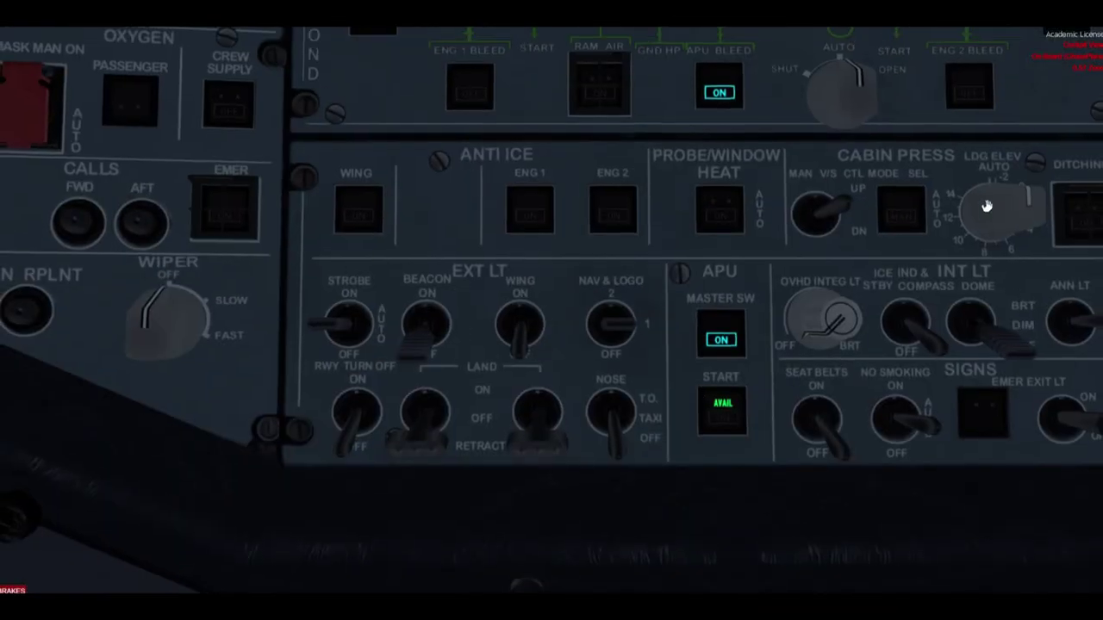
scroll(1000, 207, "up", 4)
mouse_move(1012, 138)
left_mouse_down()
mouse_move(956, 246)
mouse_move(988, 134)
mouse_move(978, 136)
left_mouse_up()
key("1")
key("KP_2")
key("a")
key("a")
key("a")
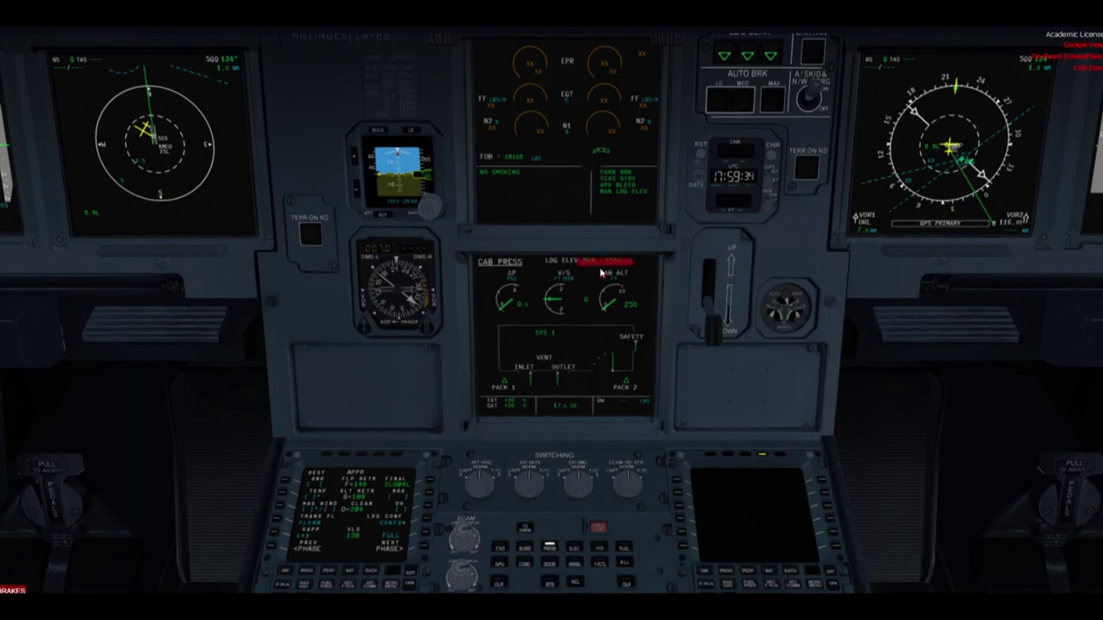
mouse_move(583, 287)
left_mouse_down()
mouse_move(583, 253)
mouse_move(645, 249)
mouse_move(584, 287)
left_mouse_up()
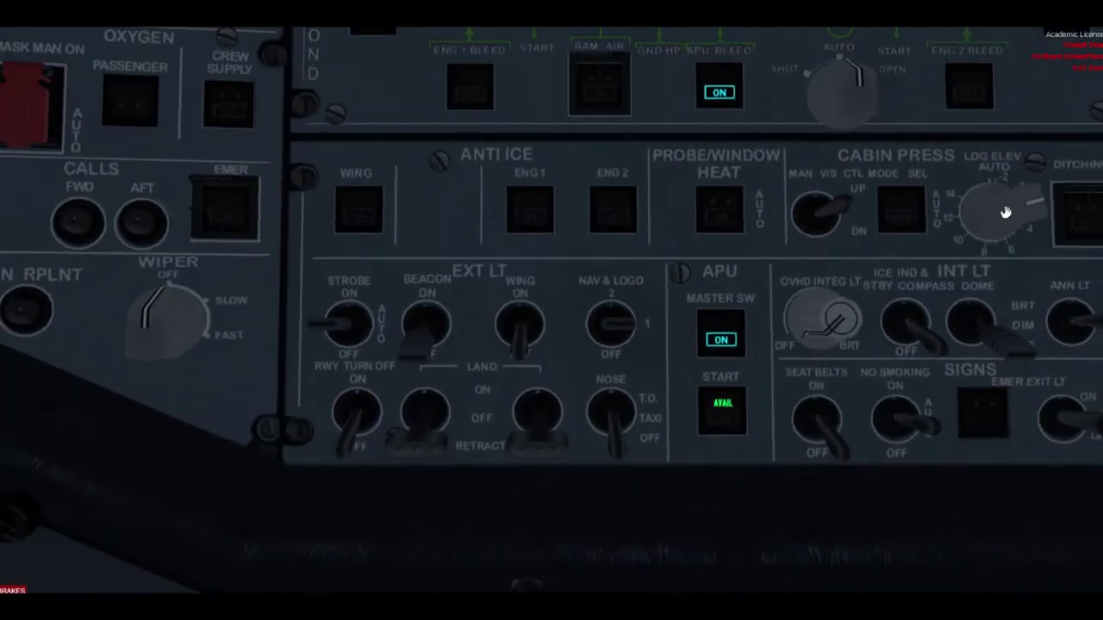
scroll(1006, 212, "up", 1)
scroll(1006, 213, "up", 2)
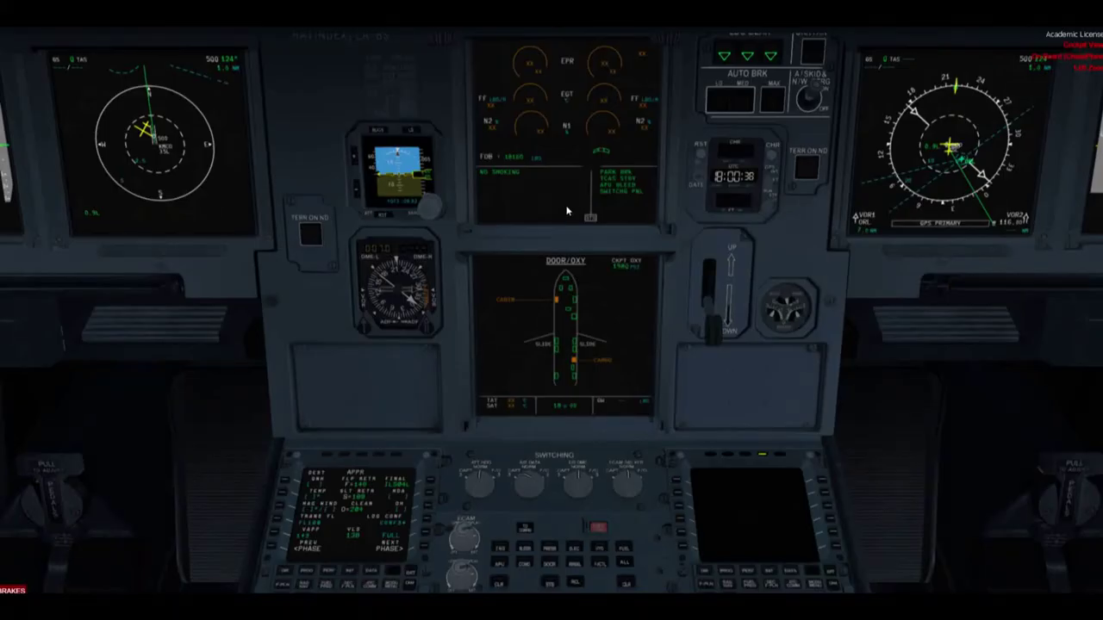
- Examine the STS indication at the bottom of the upper ECAM display
mouse_move(566, 210)
left_mouse_down()
mouse_move(566, 222)
mouse_move(615, 208)
left_mouse_up()
scroll(560, 230, "down", 3)
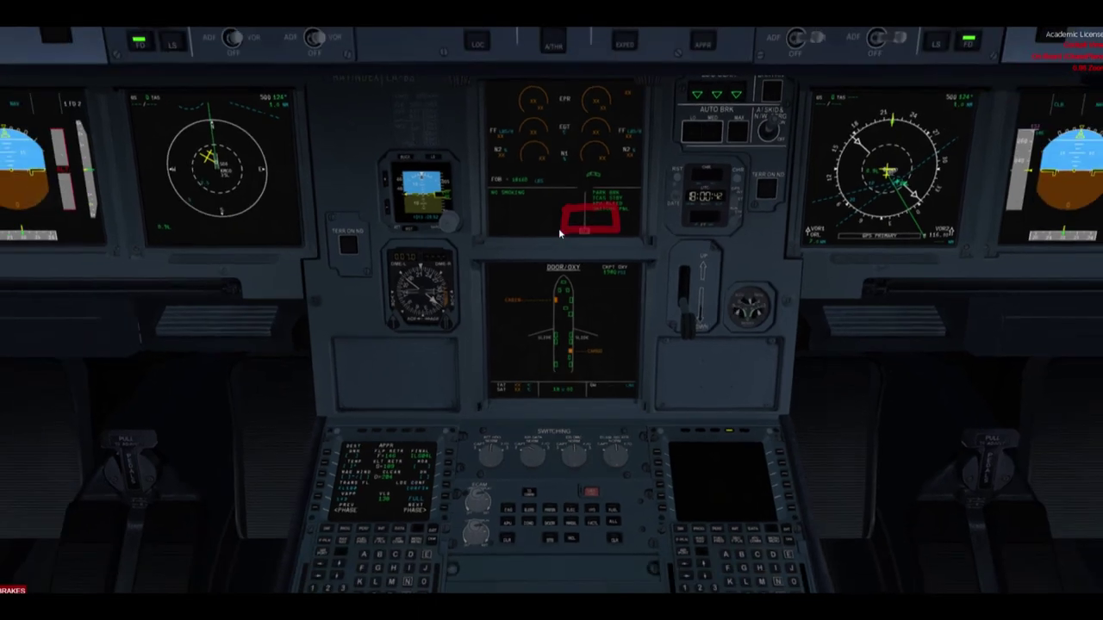
scroll(559, 230, "up", 5)
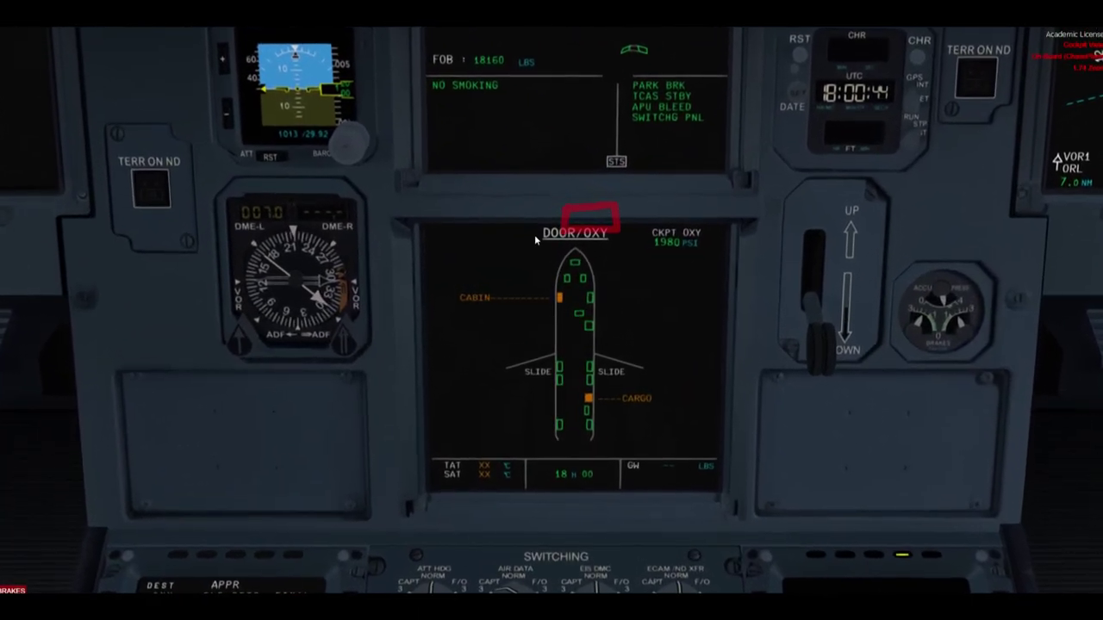
- Check the boxed STS reminder on the upper ECAM display and bring up the STATUS page on the lower one
mouse_move(599, 197)
left_mouse_down()
mouse_move(598, 138)
mouse_move(657, 145)
mouse_move(624, 189)
mouse_move(605, 186)
left_mouse_up()
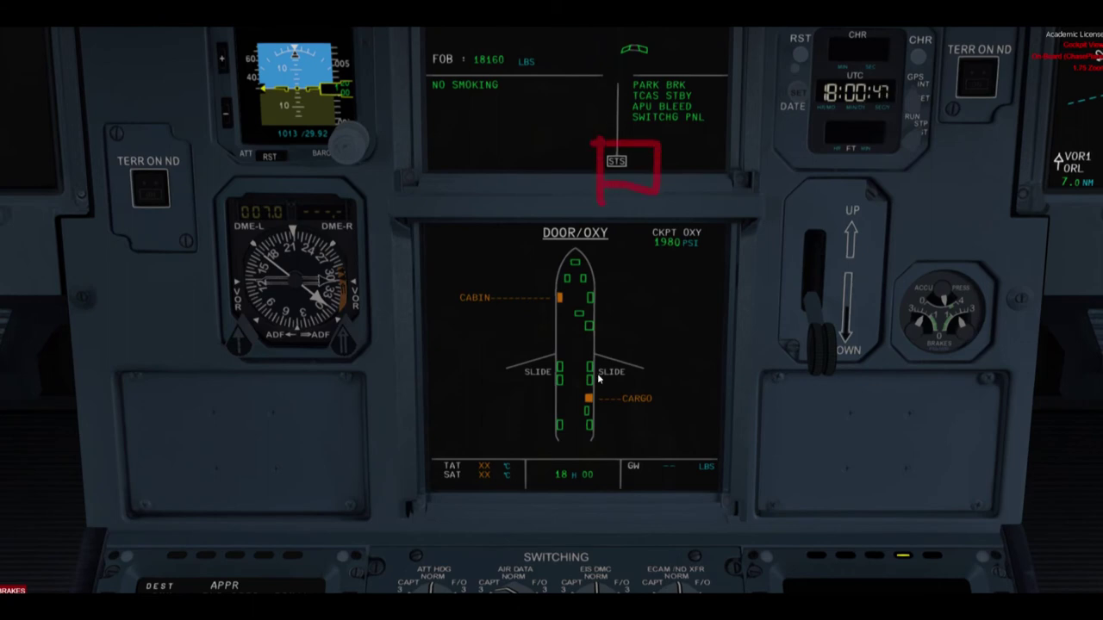
mouse_move(638, 130)
left_mouse_down()
mouse_move(605, 178)
mouse_move(591, 134)
left_mouse_up()
key("Escape")
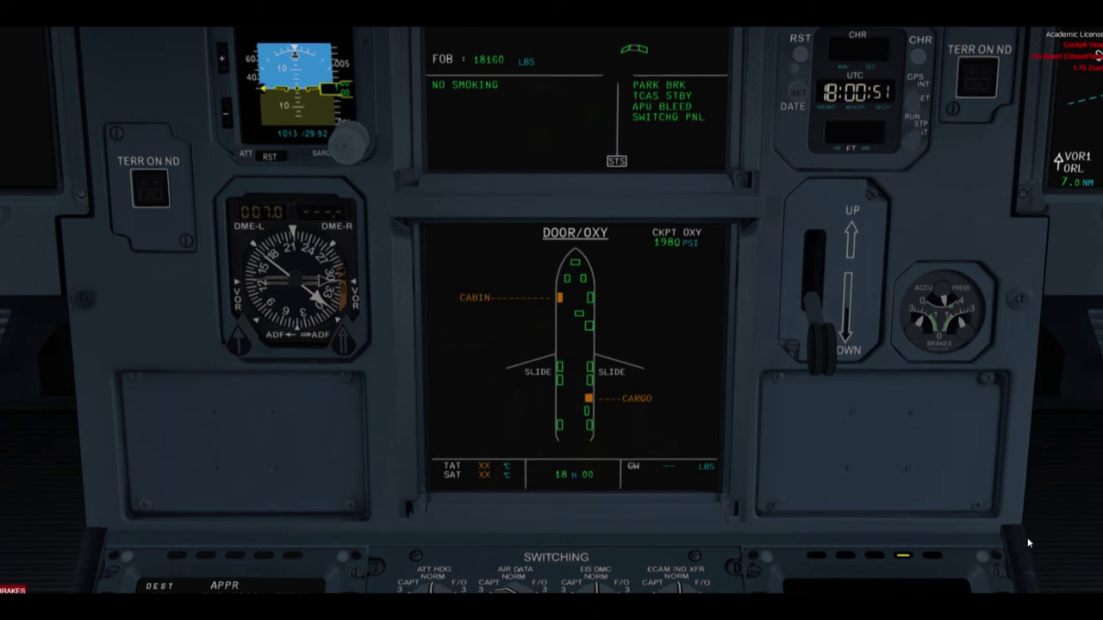
key("equal")
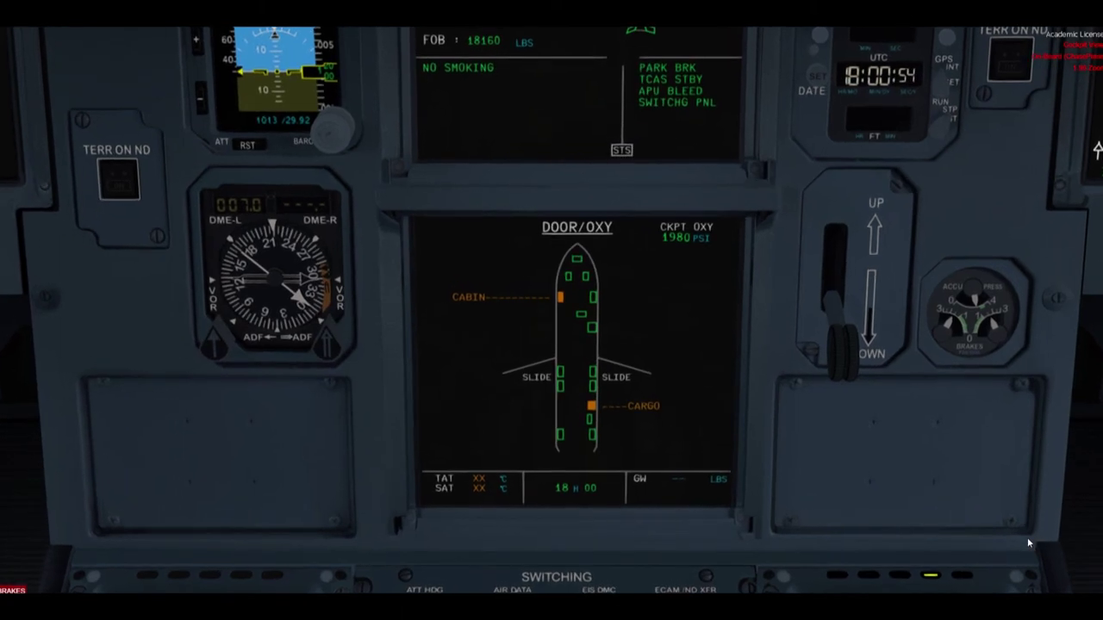
key("minus")
key("minus")
key("minus")
key("minus")
scroll(1027, 543, "down", 3)
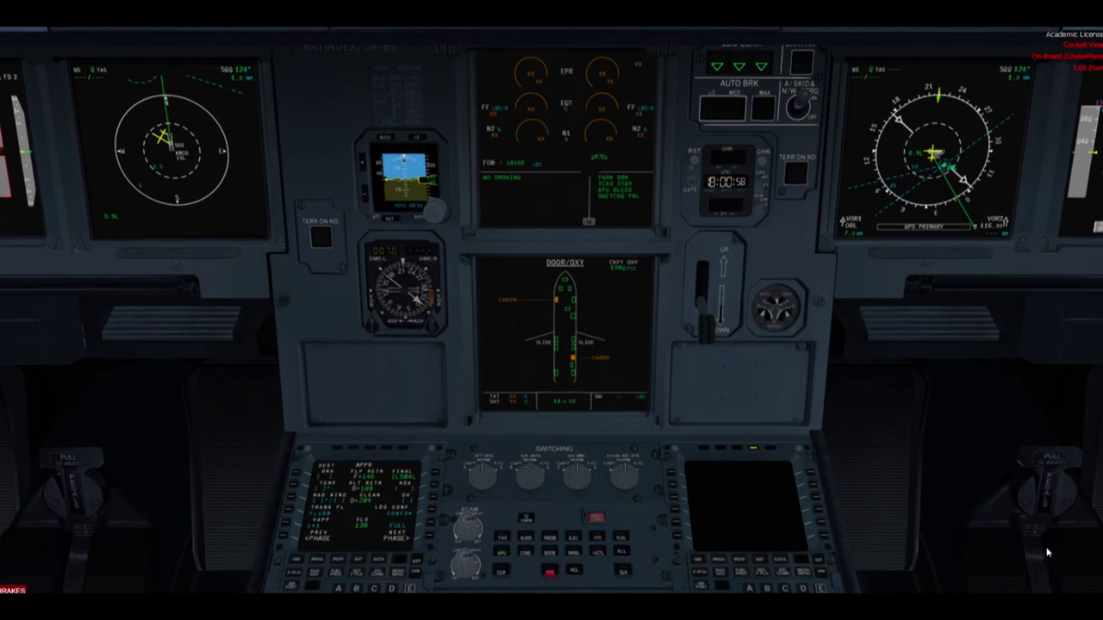
left_click(551, 572)
left_click(550, 570)
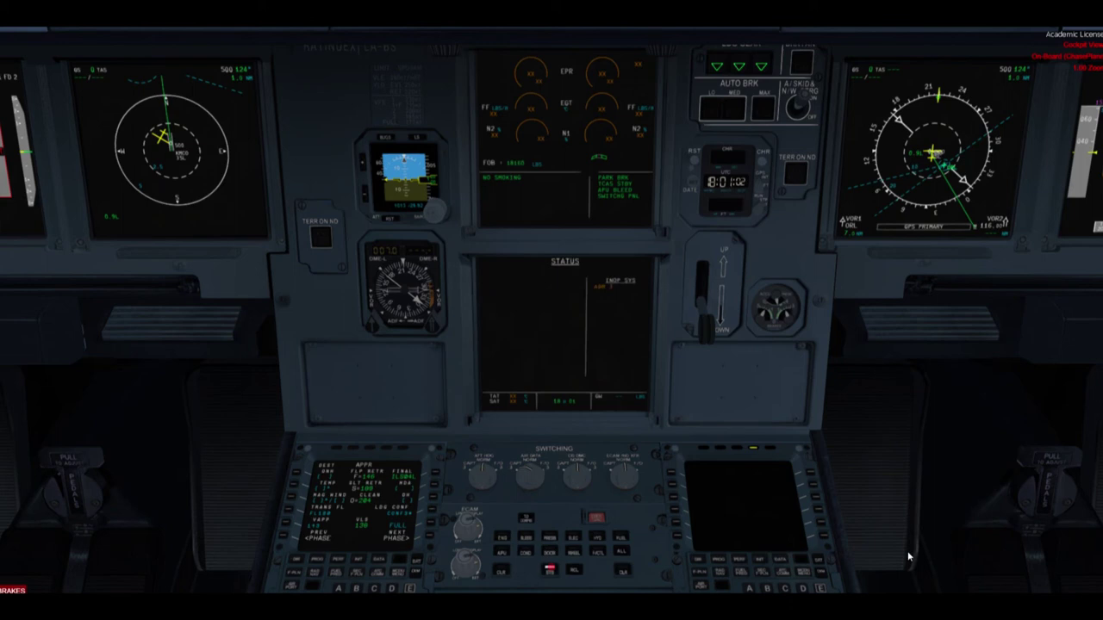
- Examine the STATUS page's INOP SYS list and the STS reminder area above it, and close the STATUS page
mouse_move(577, 295)
left_mouse_down()
mouse_move(635, 286)
mouse_move(629, 307)
mouse_move(584, 312)
left_mouse_up()
mouse_move(575, 231)
left_mouse_down()
mouse_move(576, 214)
mouse_move(613, 220)
left_mouse_up()
left_click_drag(580, 222, 605, 227)
key("Escape")
left_click(551, 571)
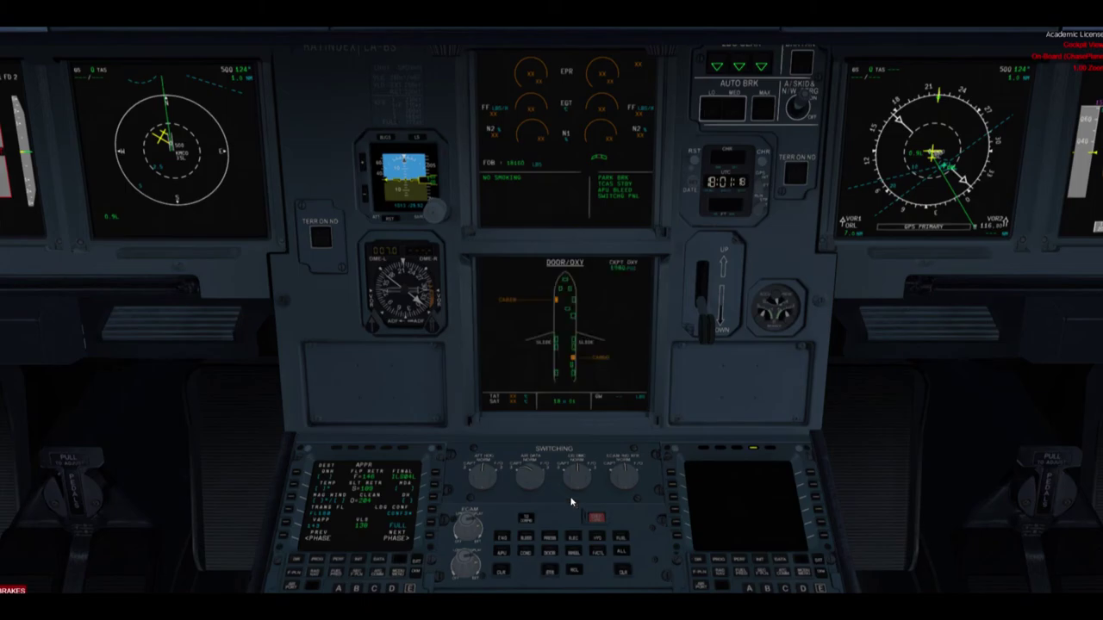
- Set the overhead ADIRS IR3 mode selector to NAV and return to the captain's view of the main panel
key("2")
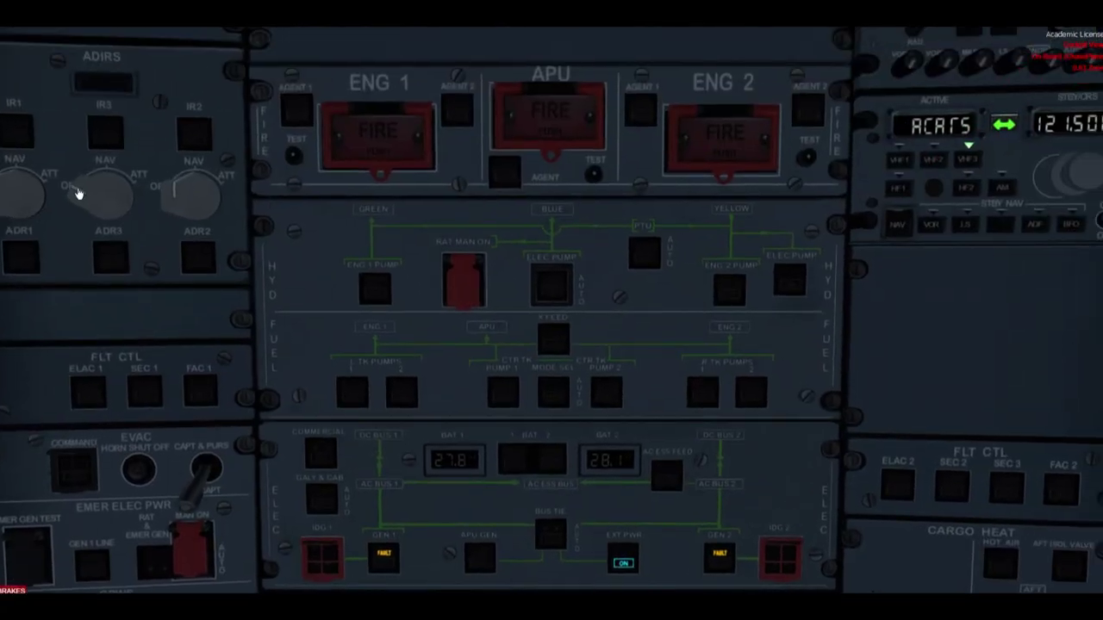
left_click(90, 193)
key("a")
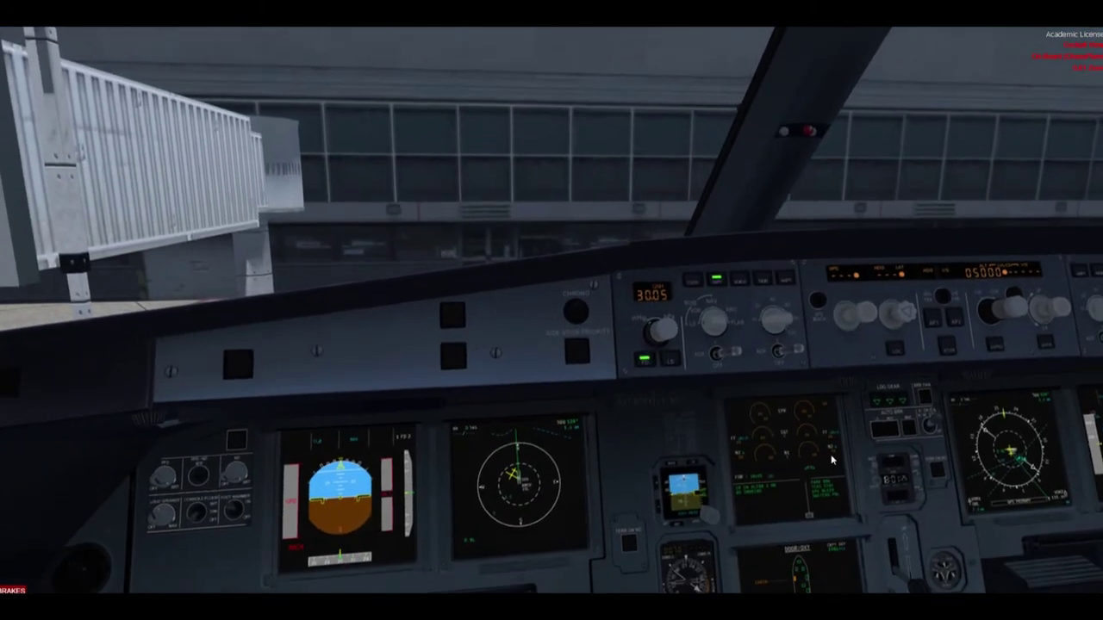